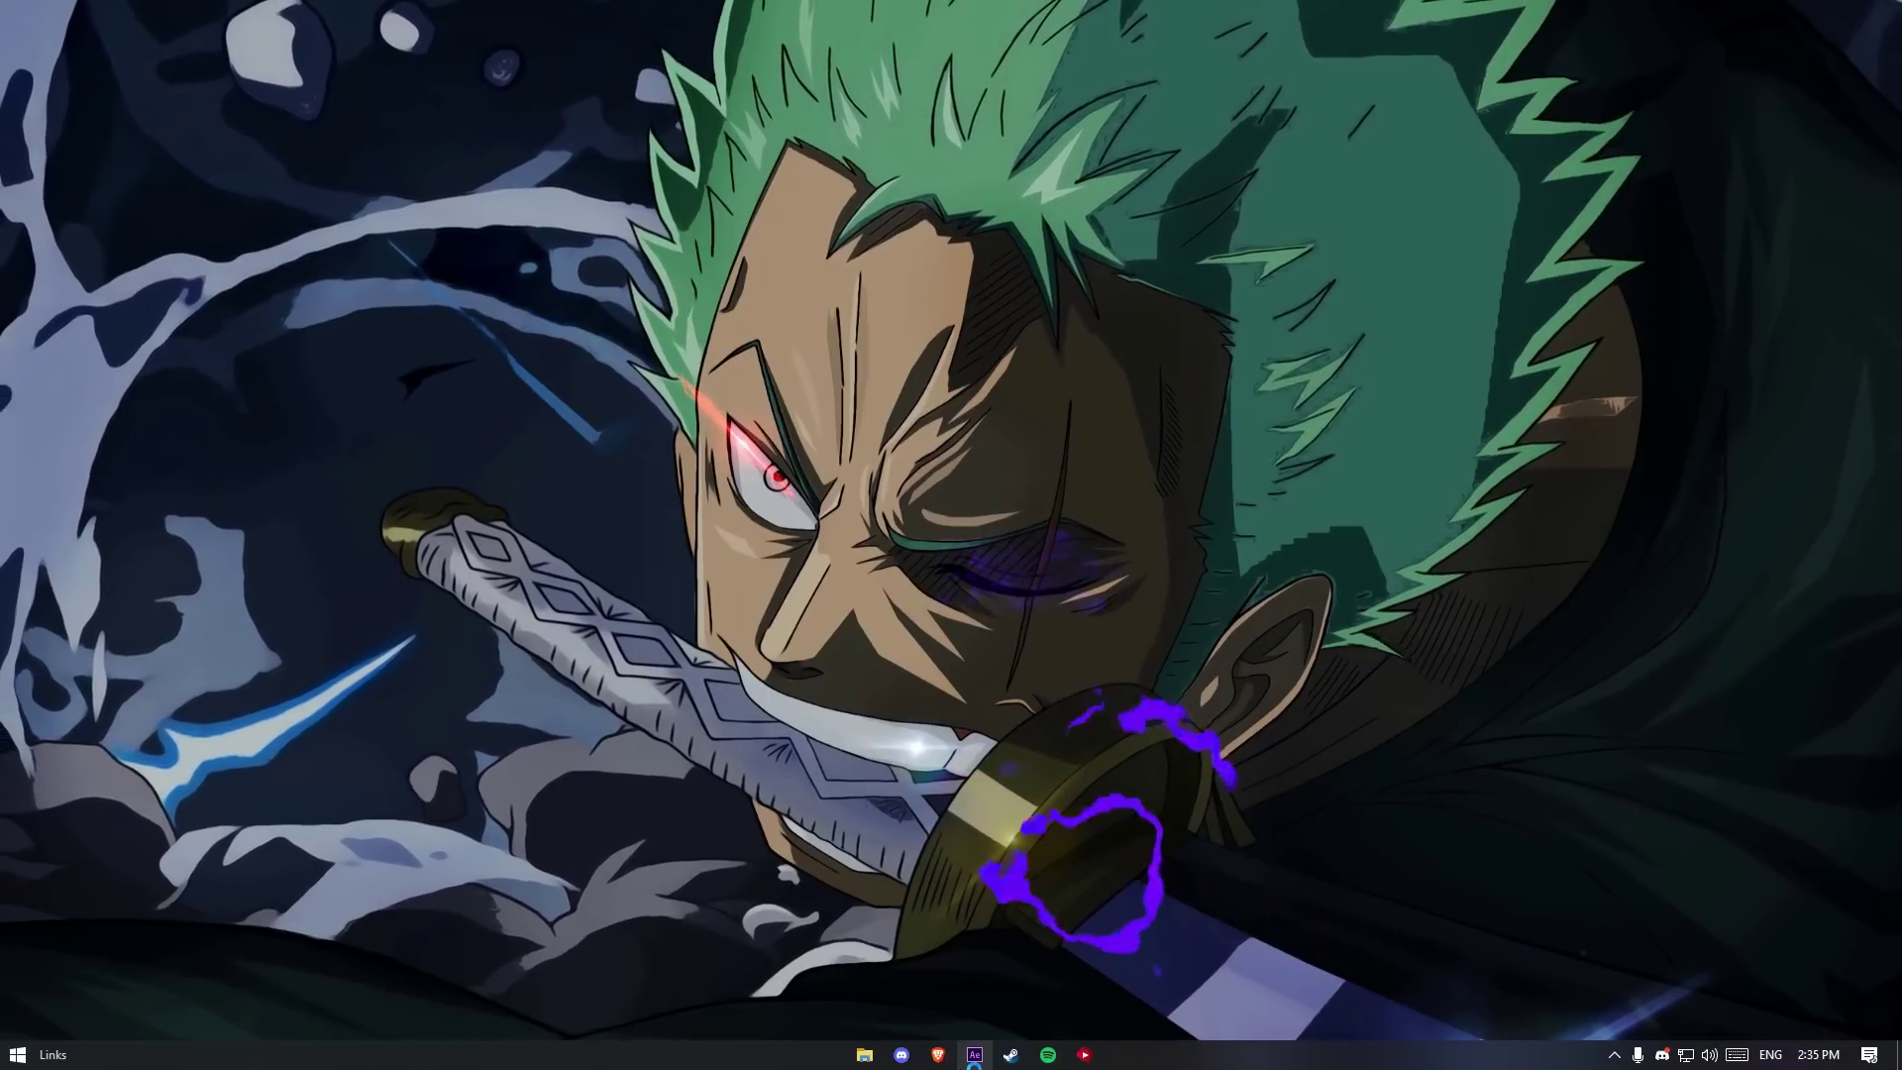
Step: Switch to After Effects and make all eight layers of Comp 1 visible
click(974, 1055)
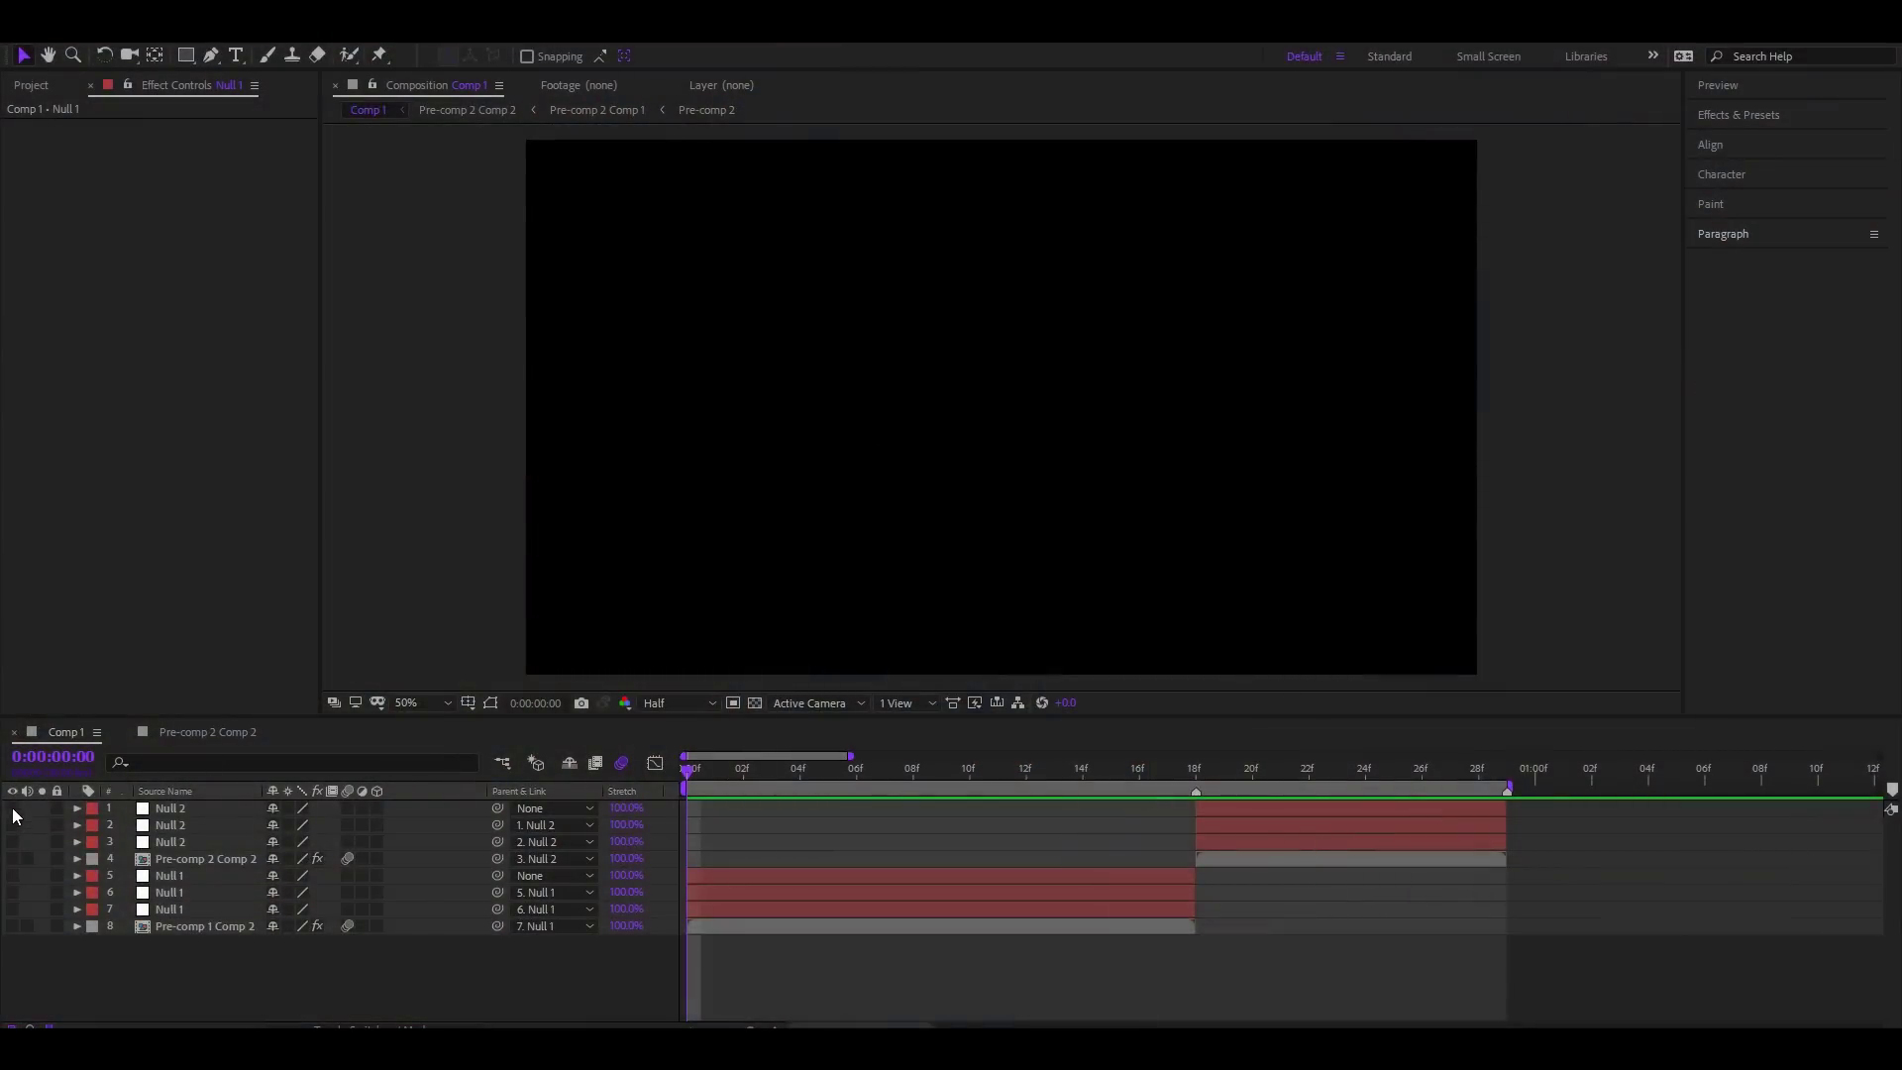
drag(13, 814, 14, 925)
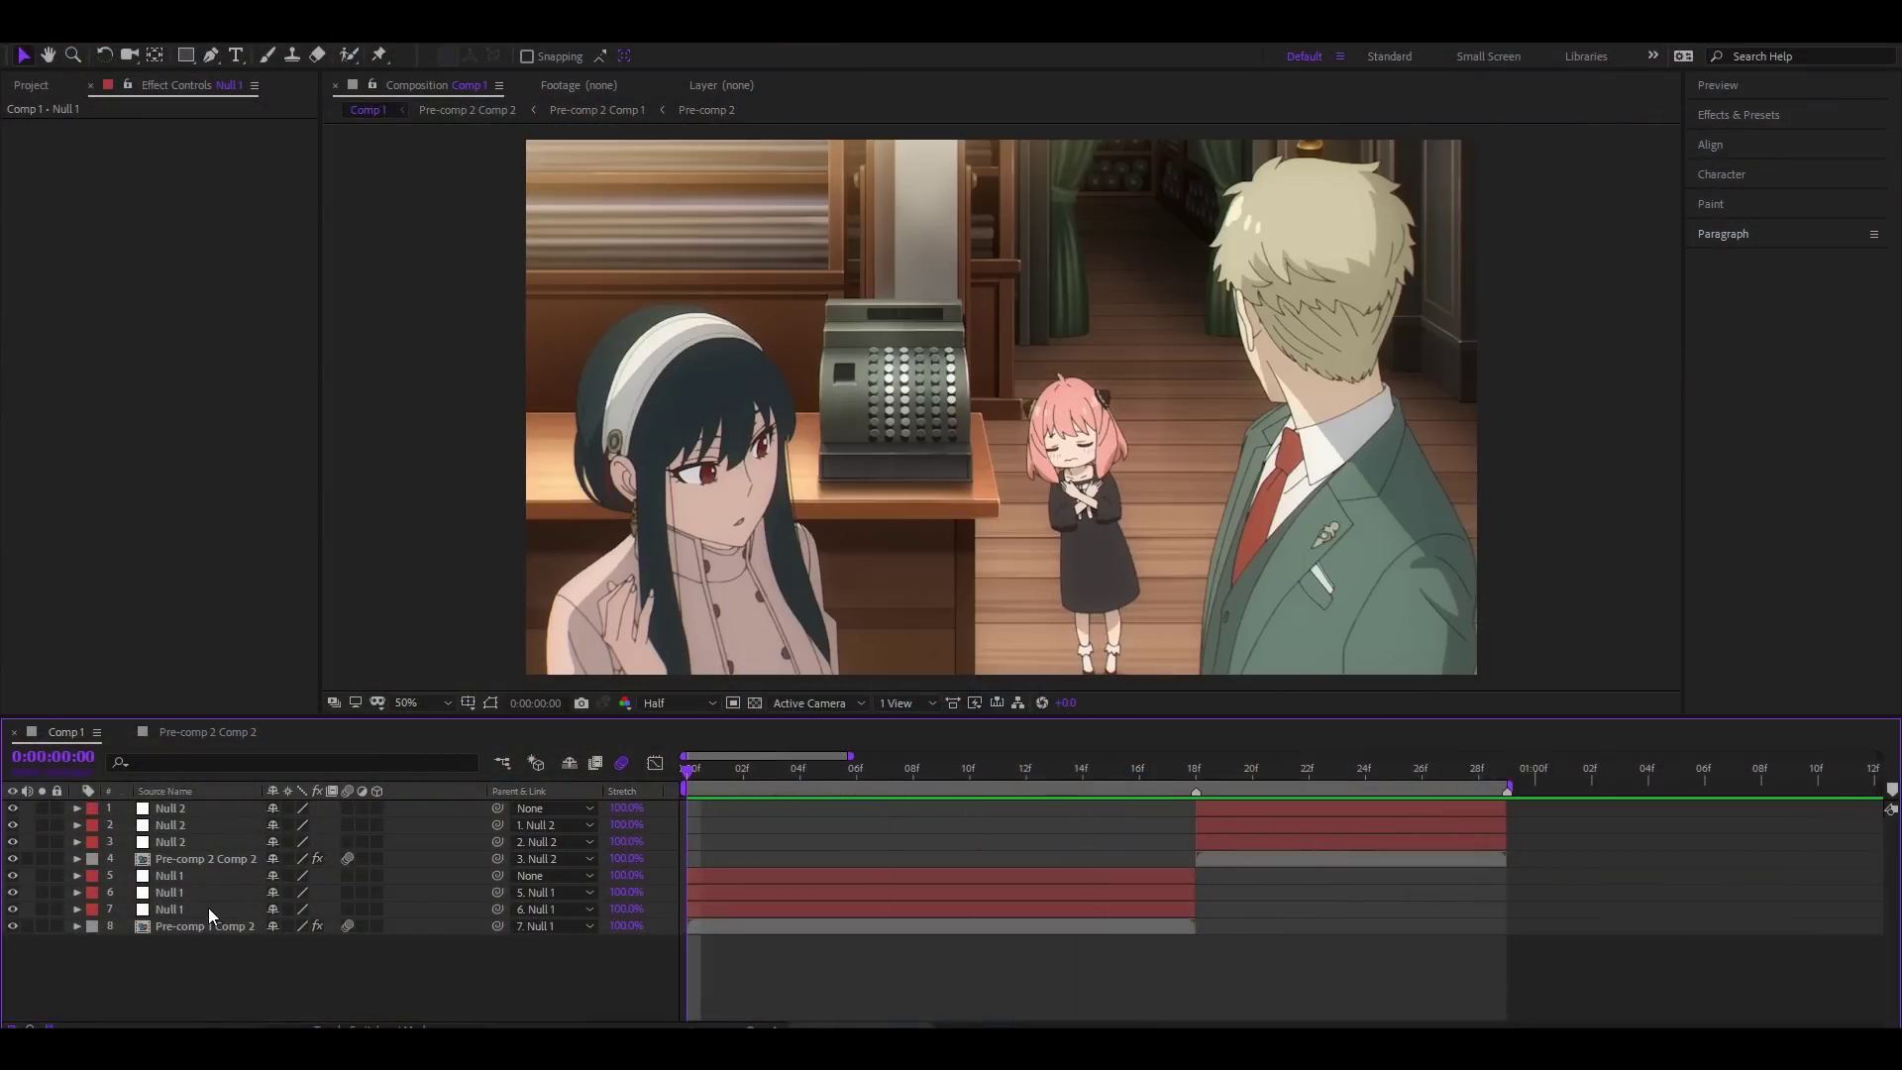
Step: Animate the Scale of the Null 1 in layer 7 from 300% at frame 0 to 100% at frame 18
click(208, 908)
key(s)
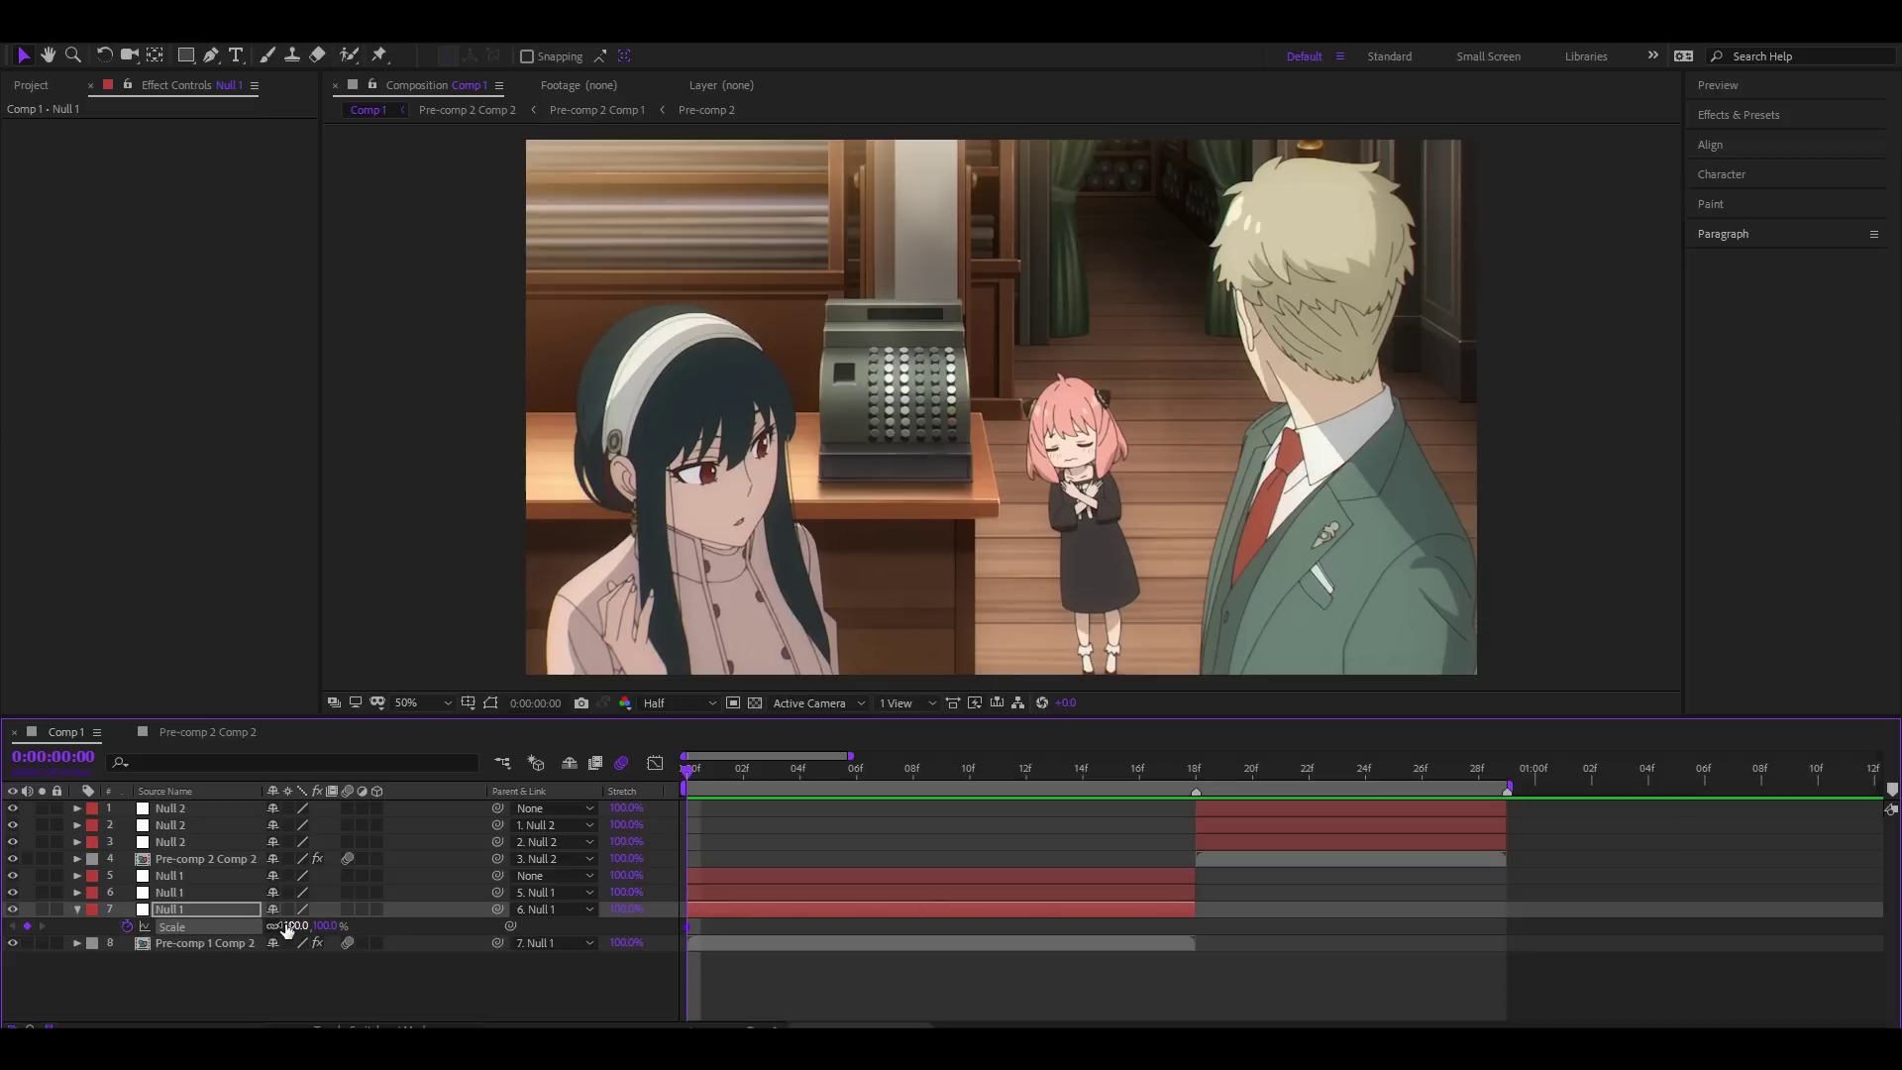
click(289, 927)
text(300)
drag(831, 771, 1179, 817)
key(Page_Down)
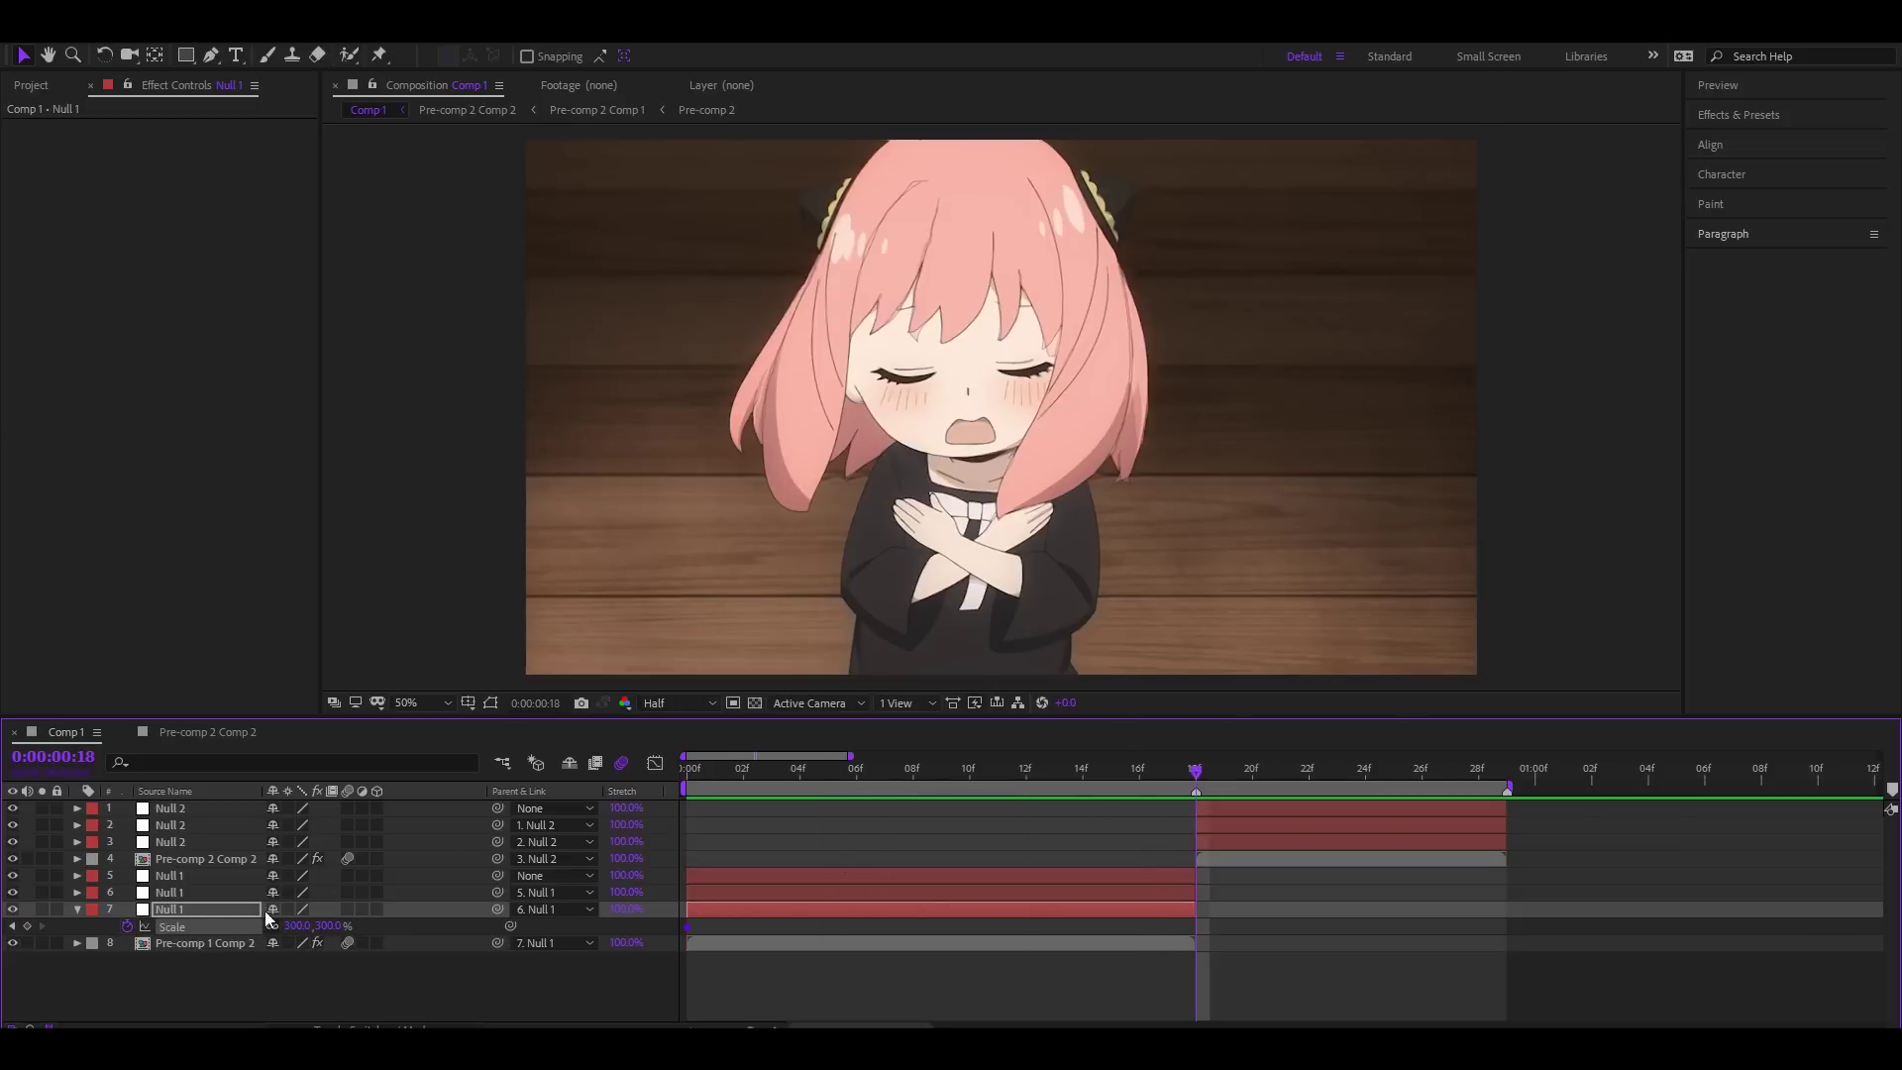
right_click(212, 927)
click(278, 826)
Step: Easy-ease both Scale keyframes of layer 7 and shape their value curve to drop steeply at the start and flatten toward frame 18
drag(1248, 926, 604, 938)
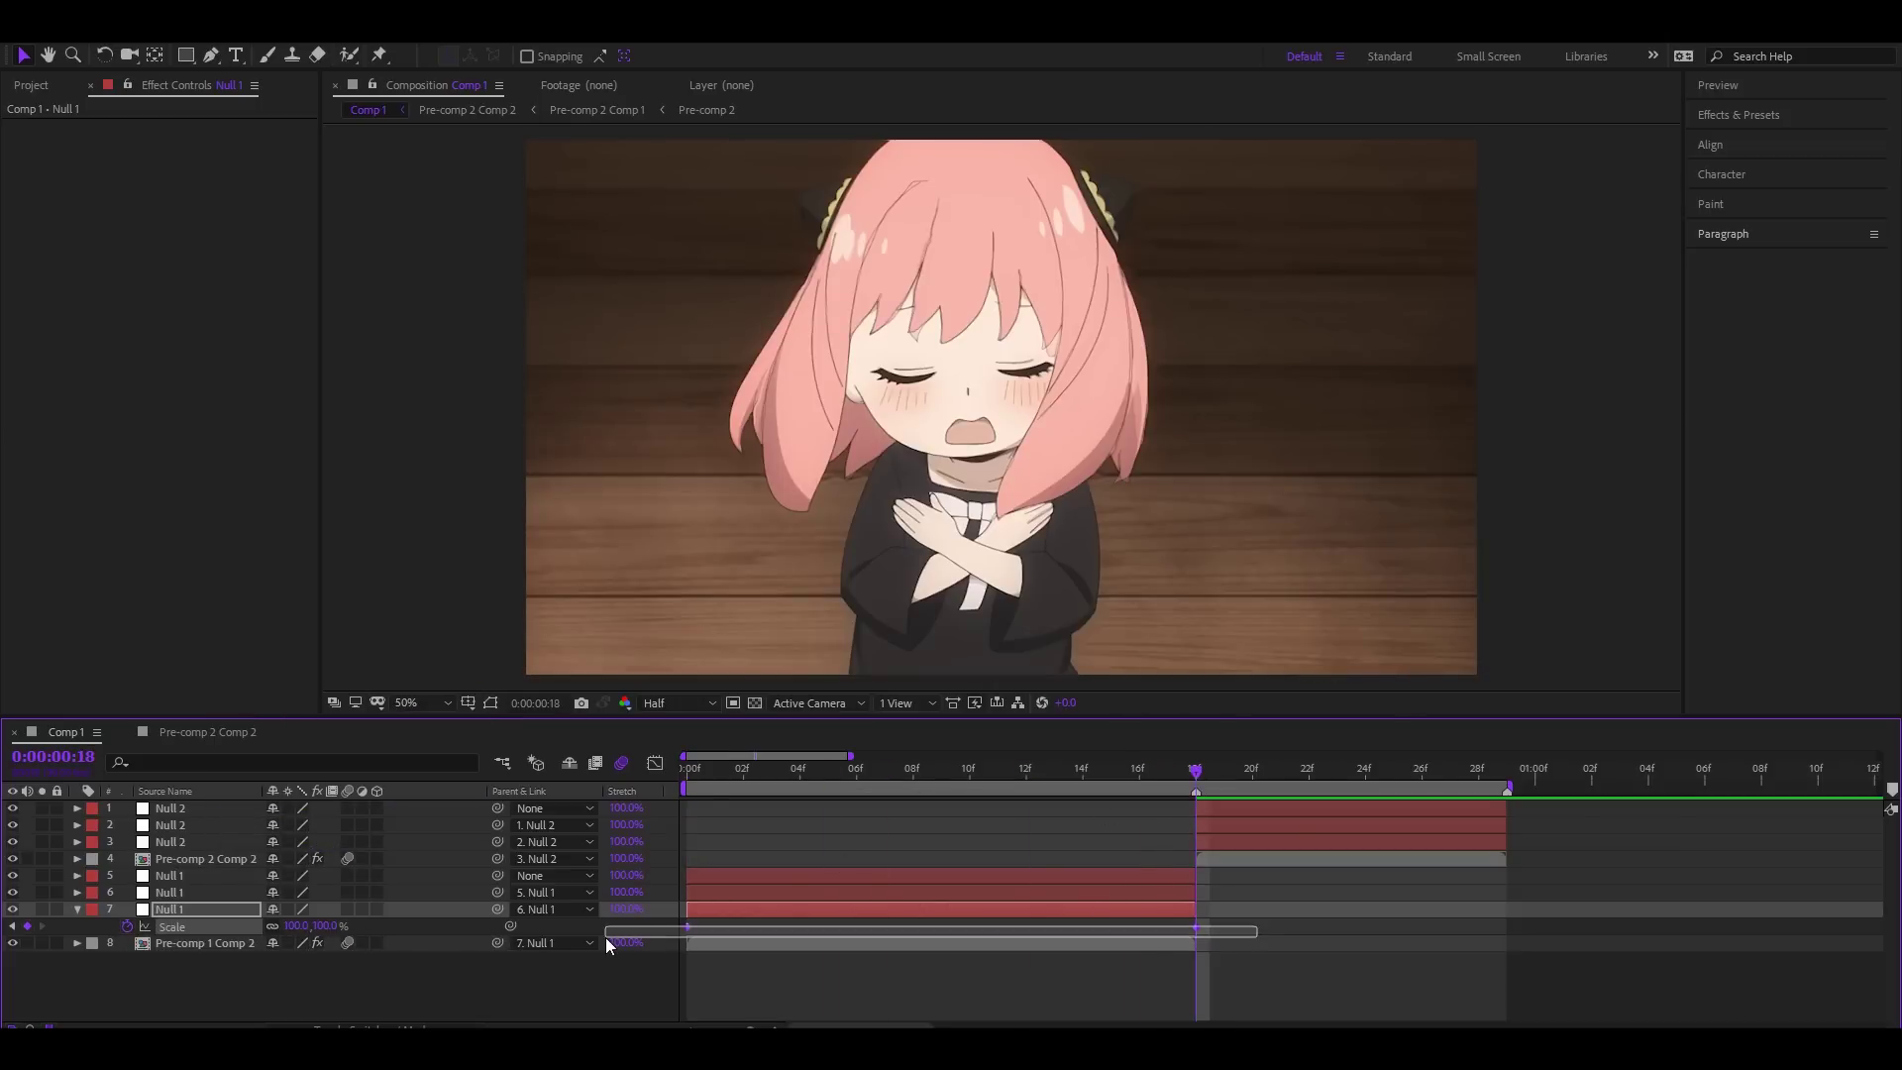
key(F9)
click(655, 763)
drag(927, 891, 676, 804)
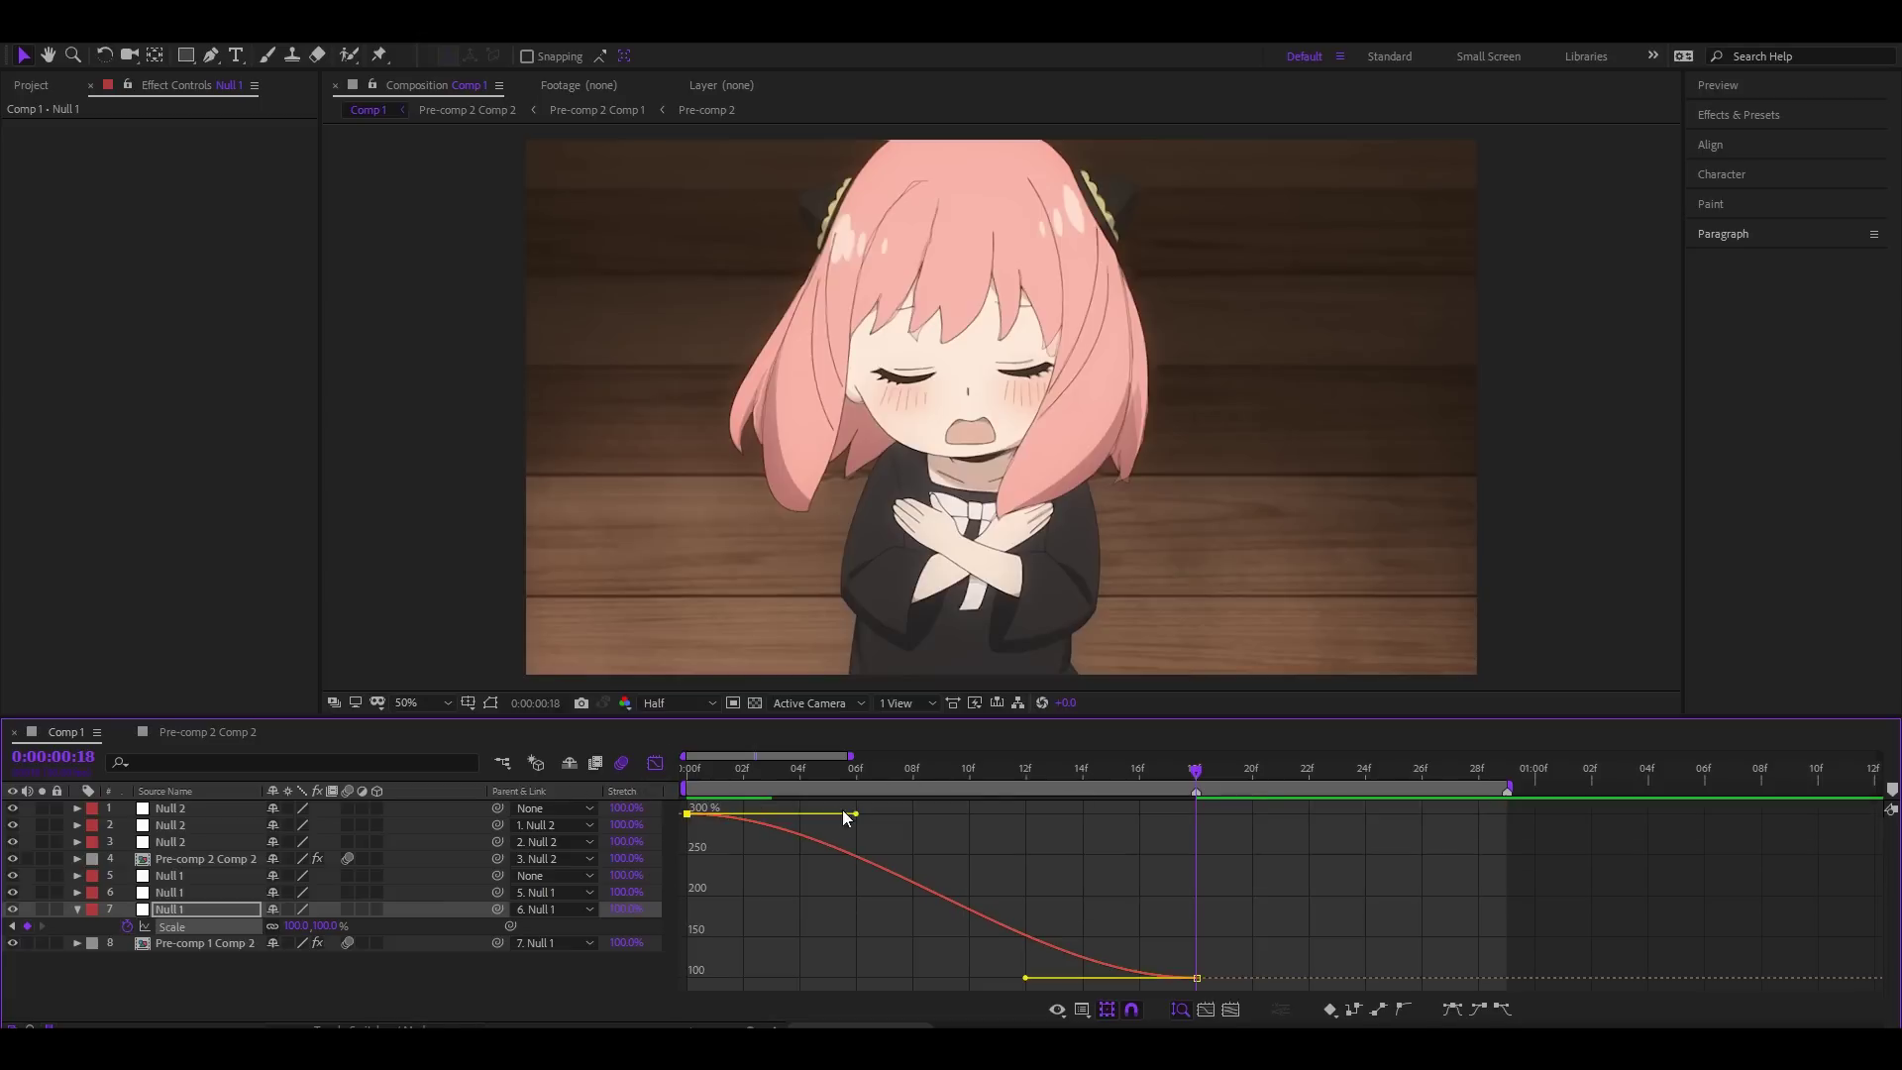
drag(855, 815, 692, 939)
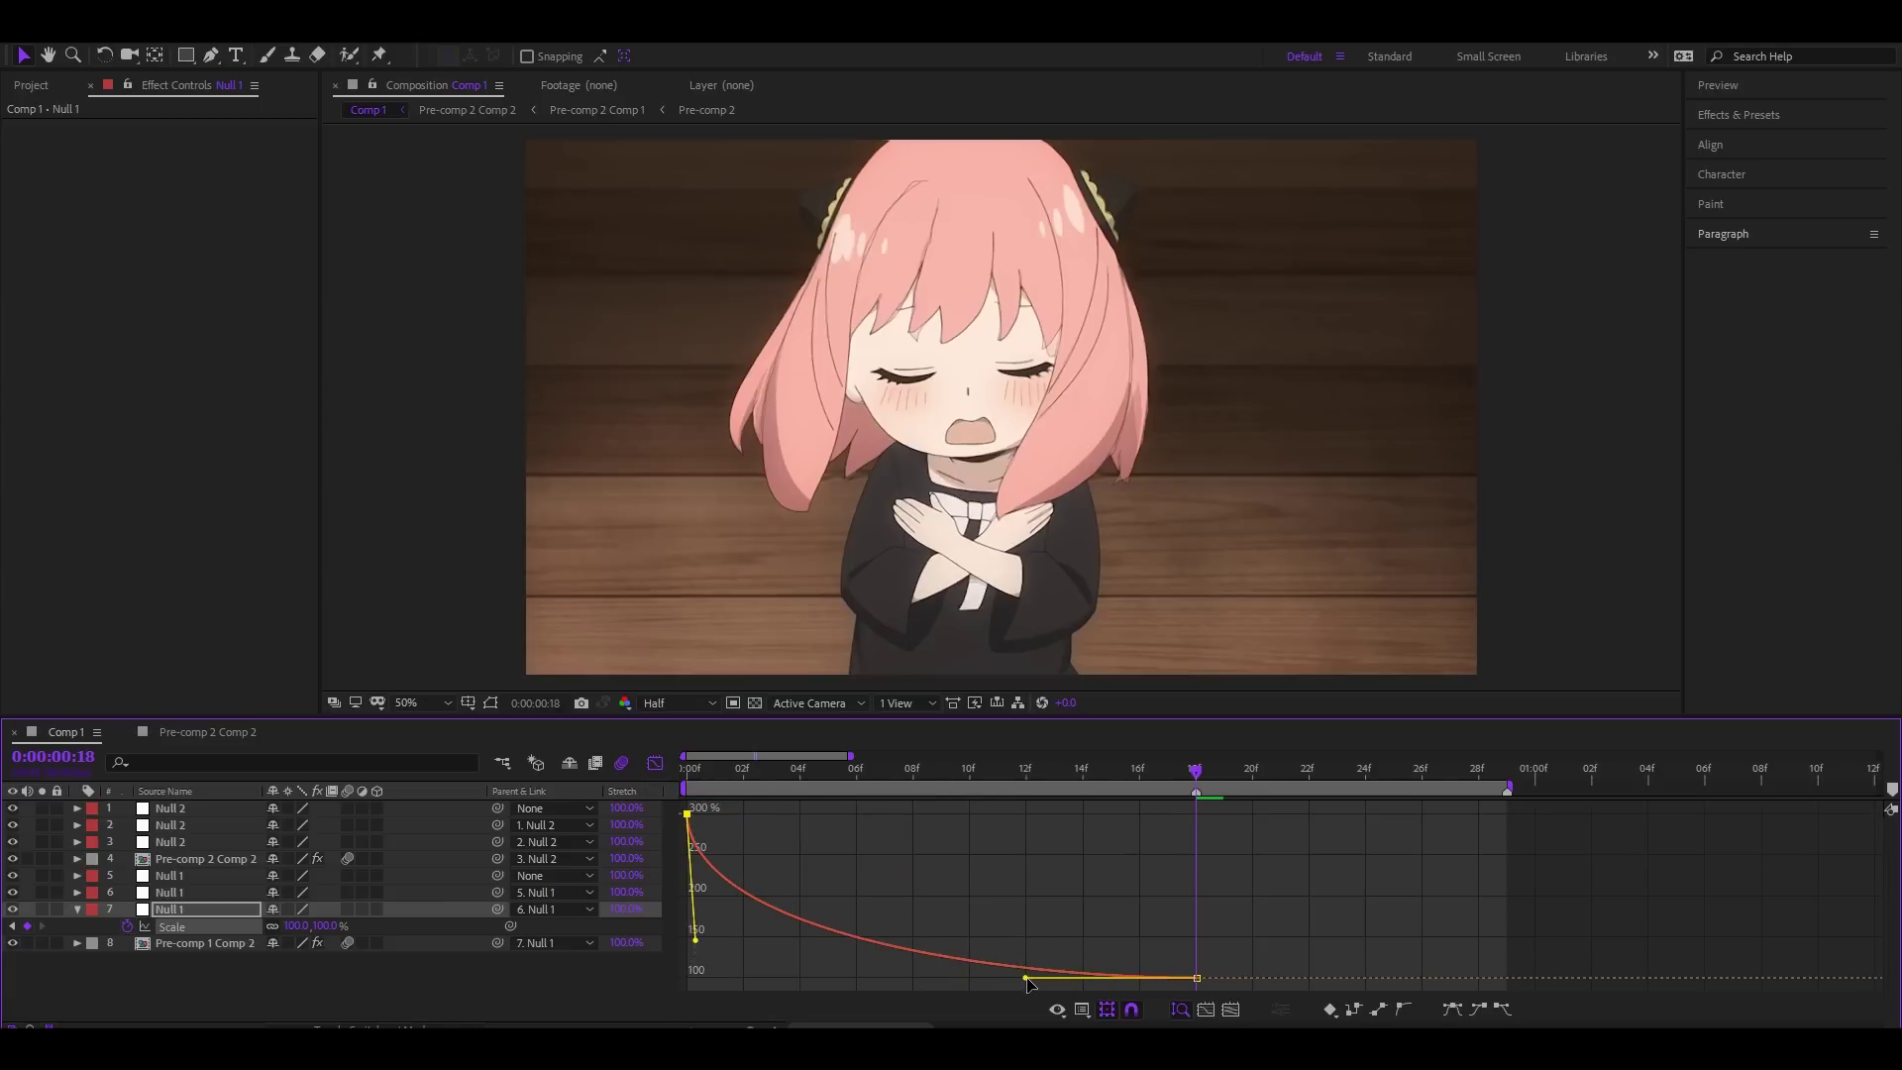
drag(1027, 979, 785, 990)
click(649, 765)
Step: Animate the Scale of the Null 1 in layer 6 from 100% at frame 8 to 500% at frame 18
drag(832, 769, 948, 811)
click(914, 890)
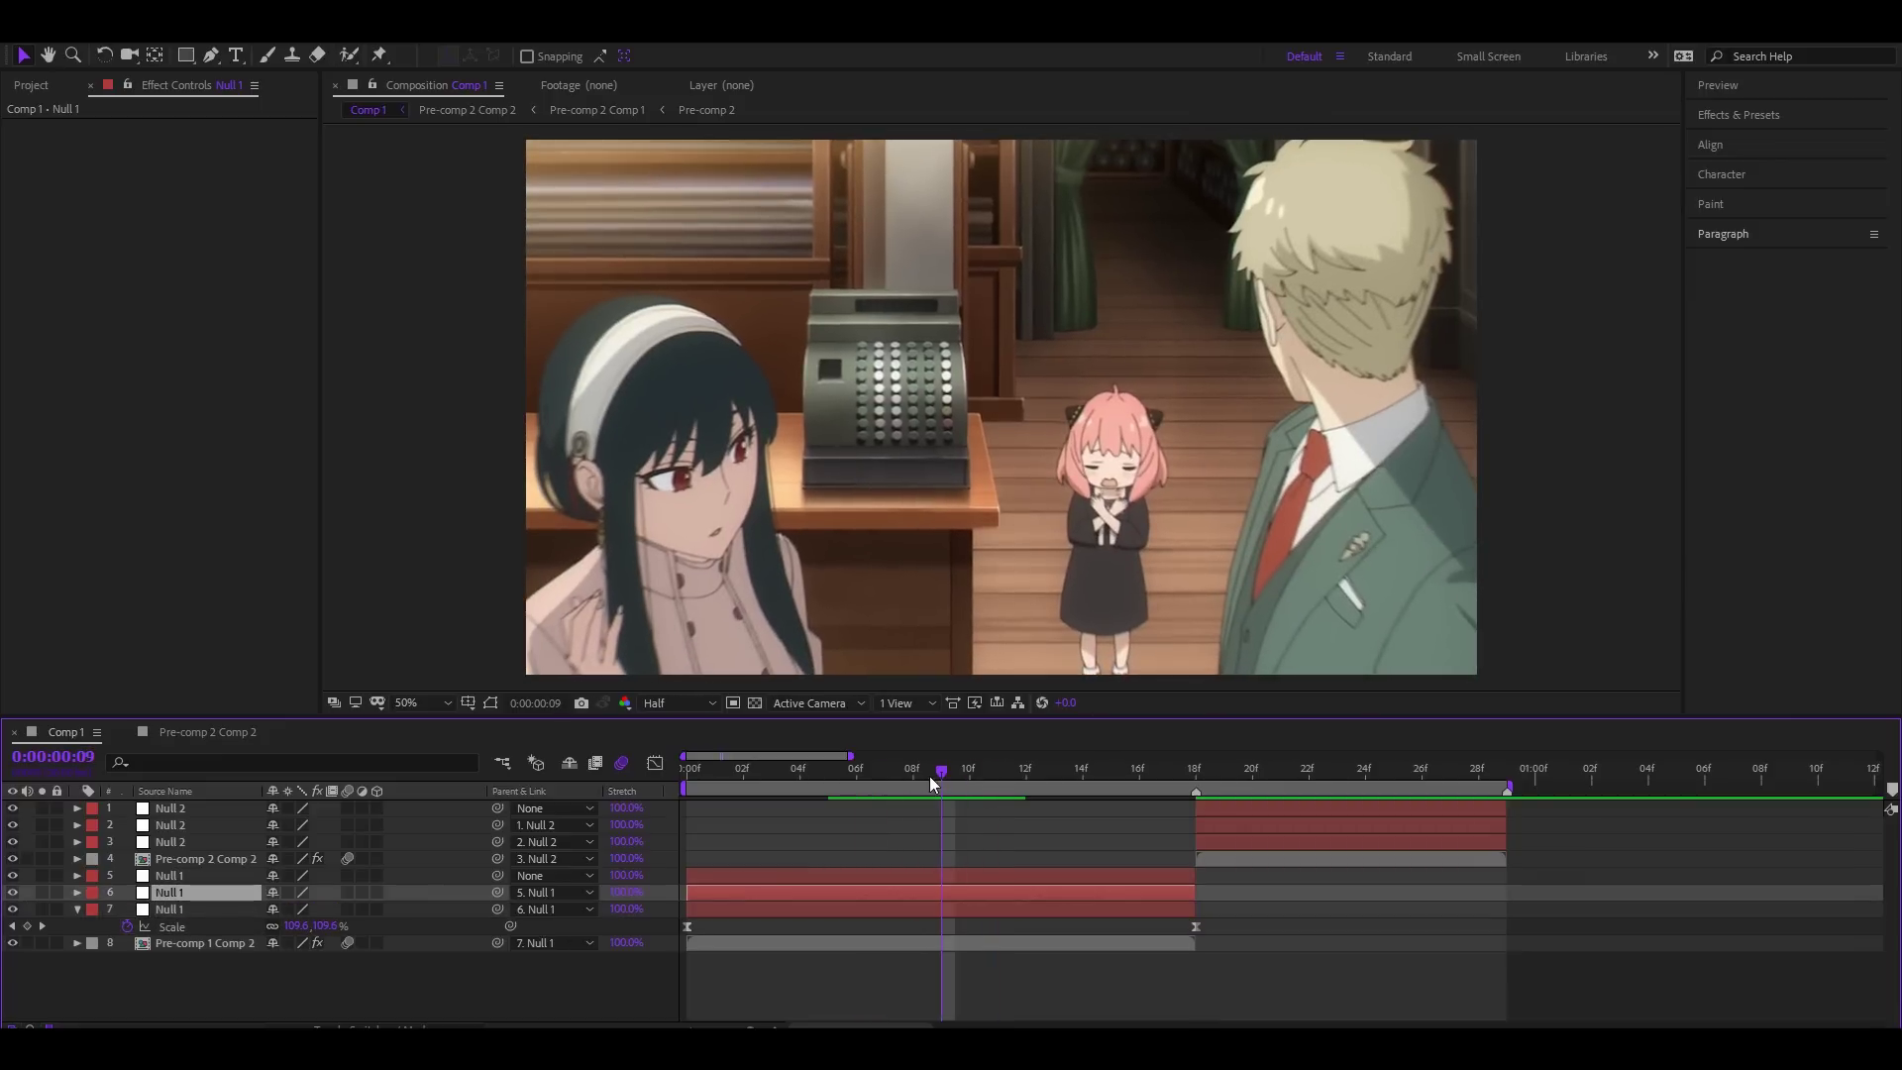
key(Page_Up)
key(alt+shift+s)
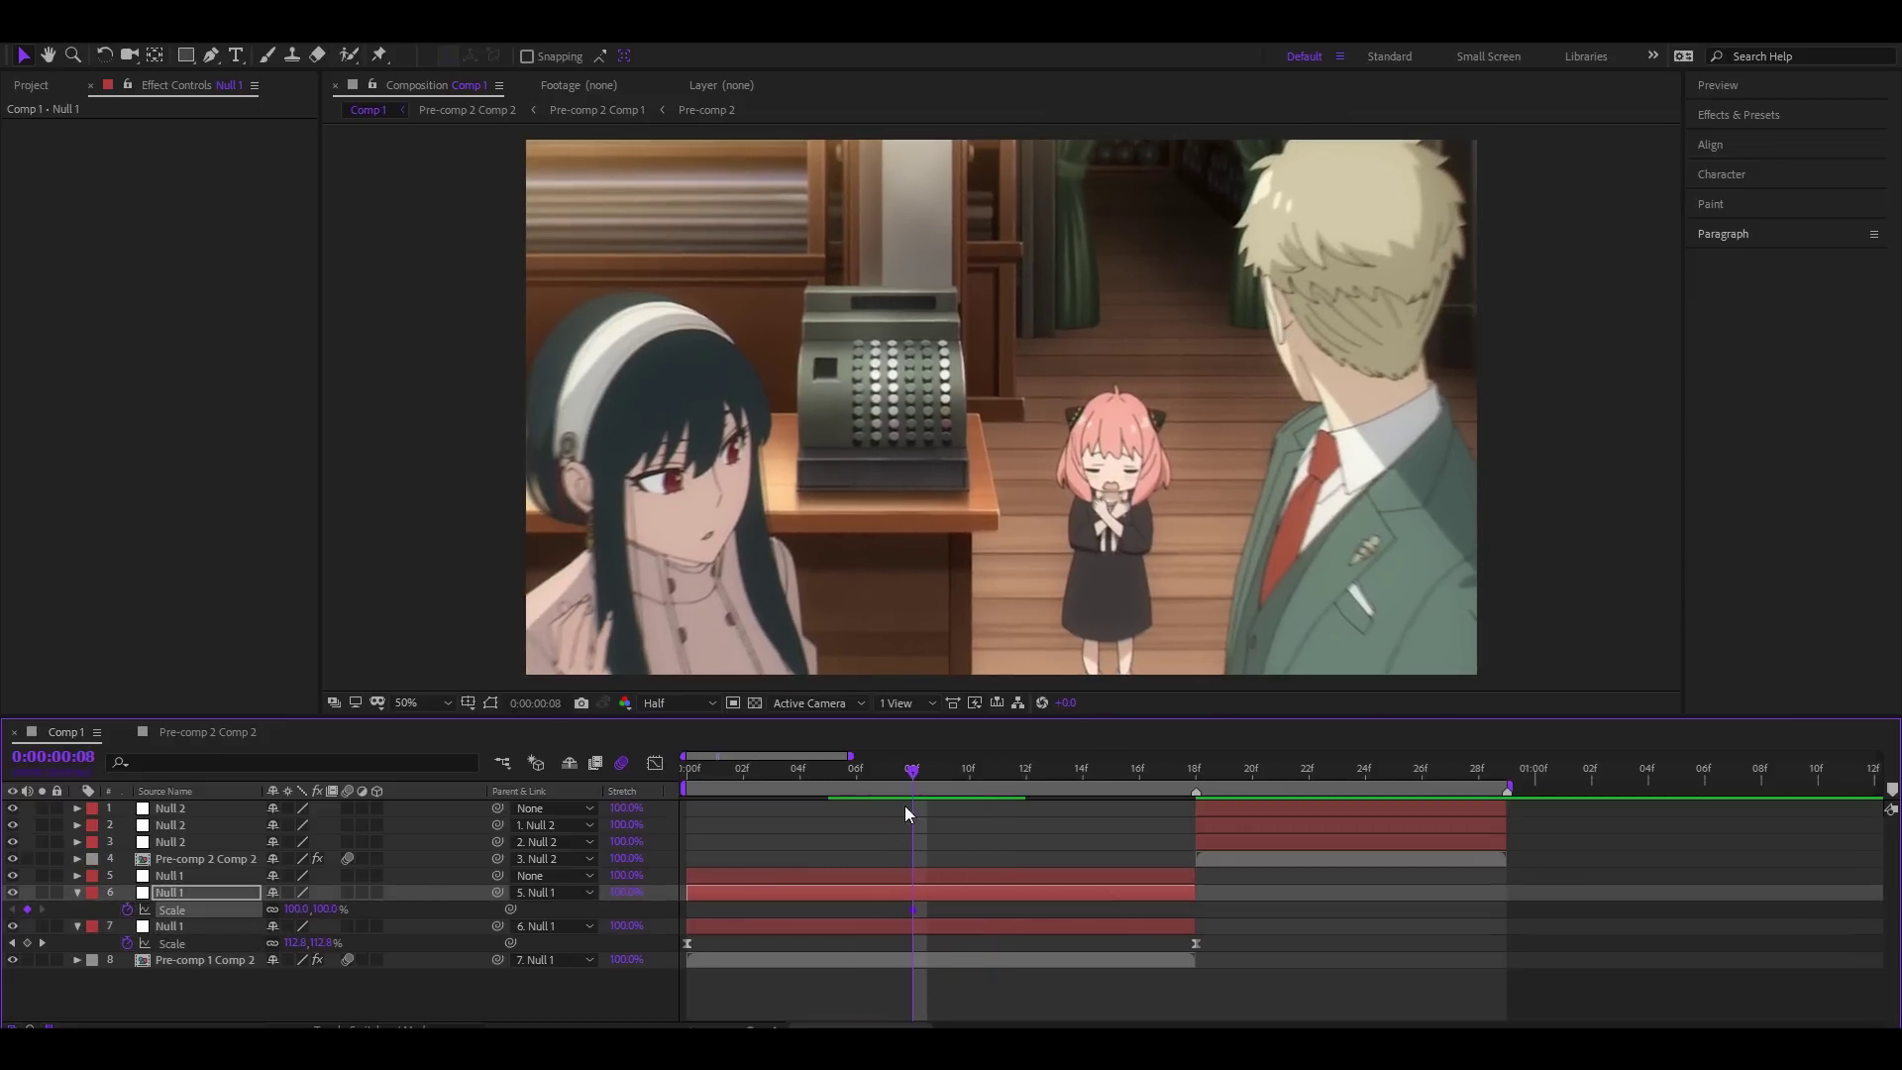
key(Page_Up)
drag(902, 807, 1167, 855)
click(298, 909)
text(5)
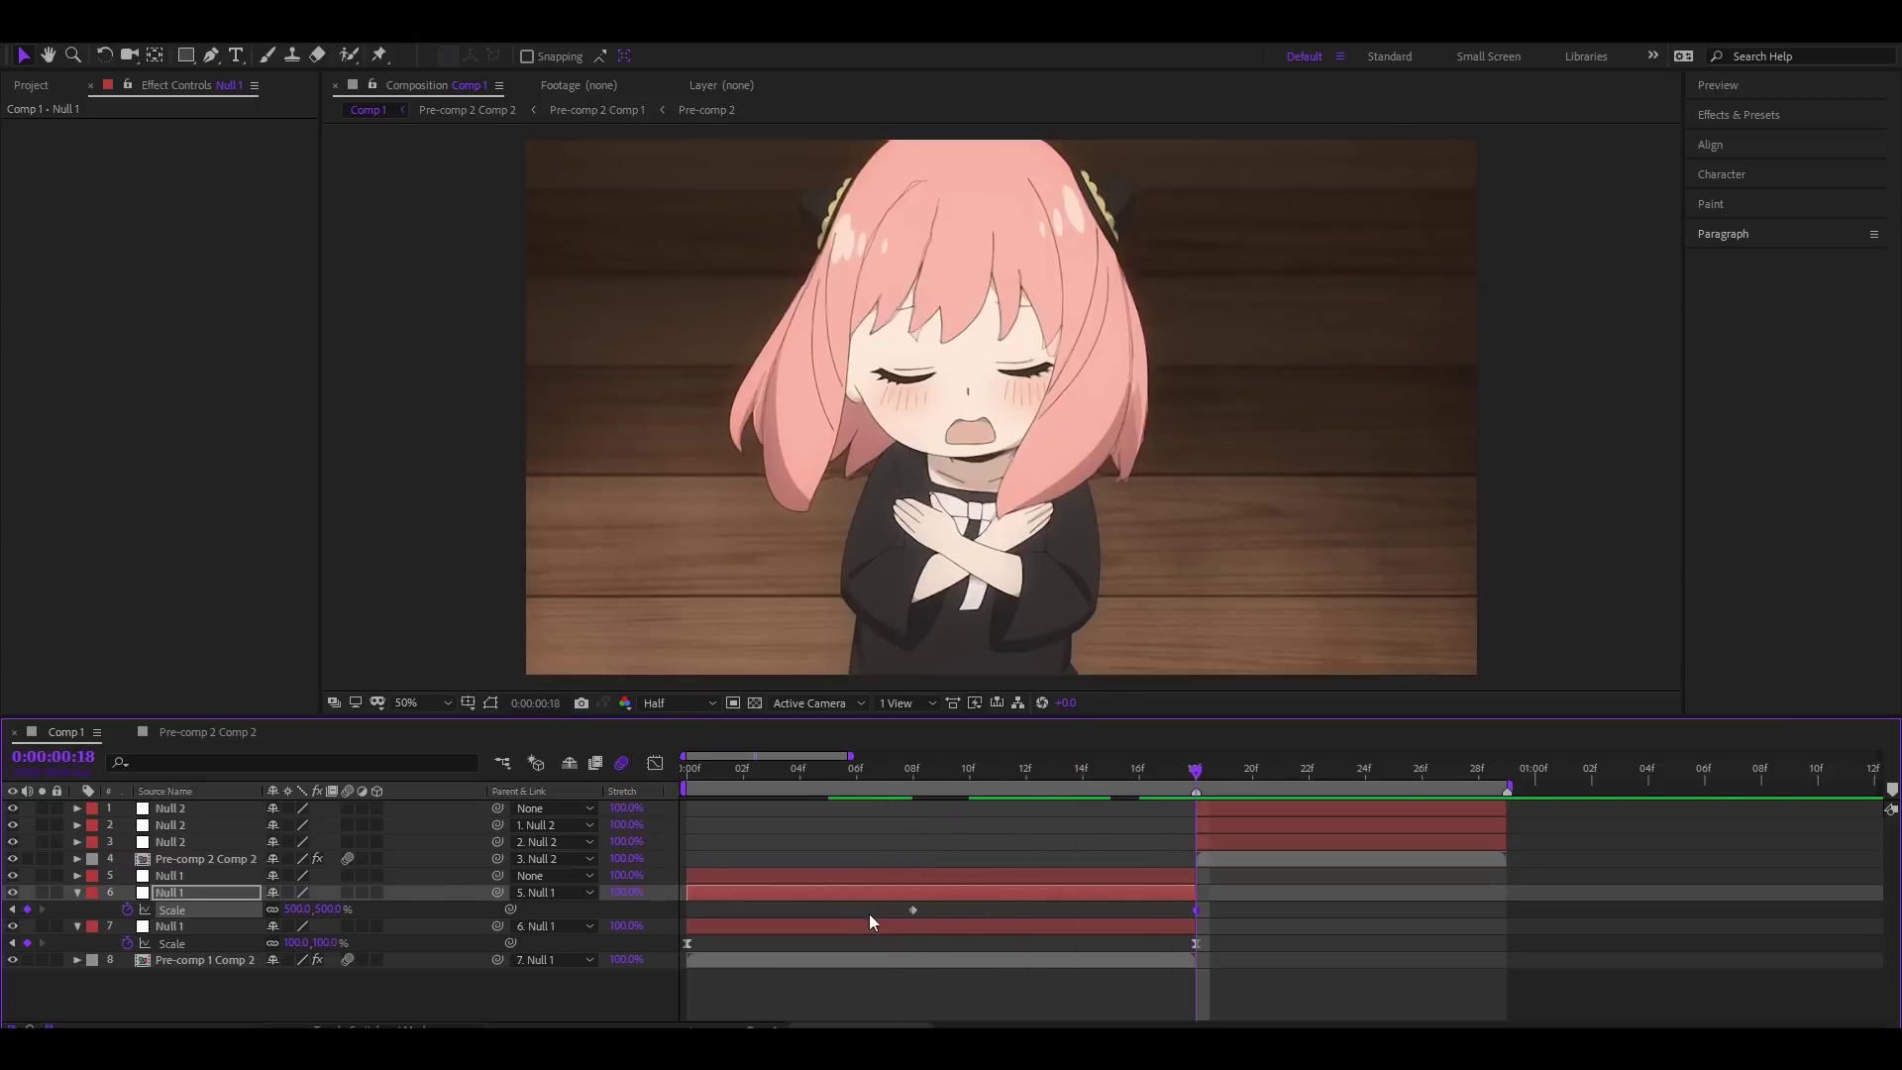
Step: Shape layer 6's Scale curve to start flat at frame 8 and rise steeply into frame 18
key(shift+F3)
drag(1123, 810, 1211, 968)
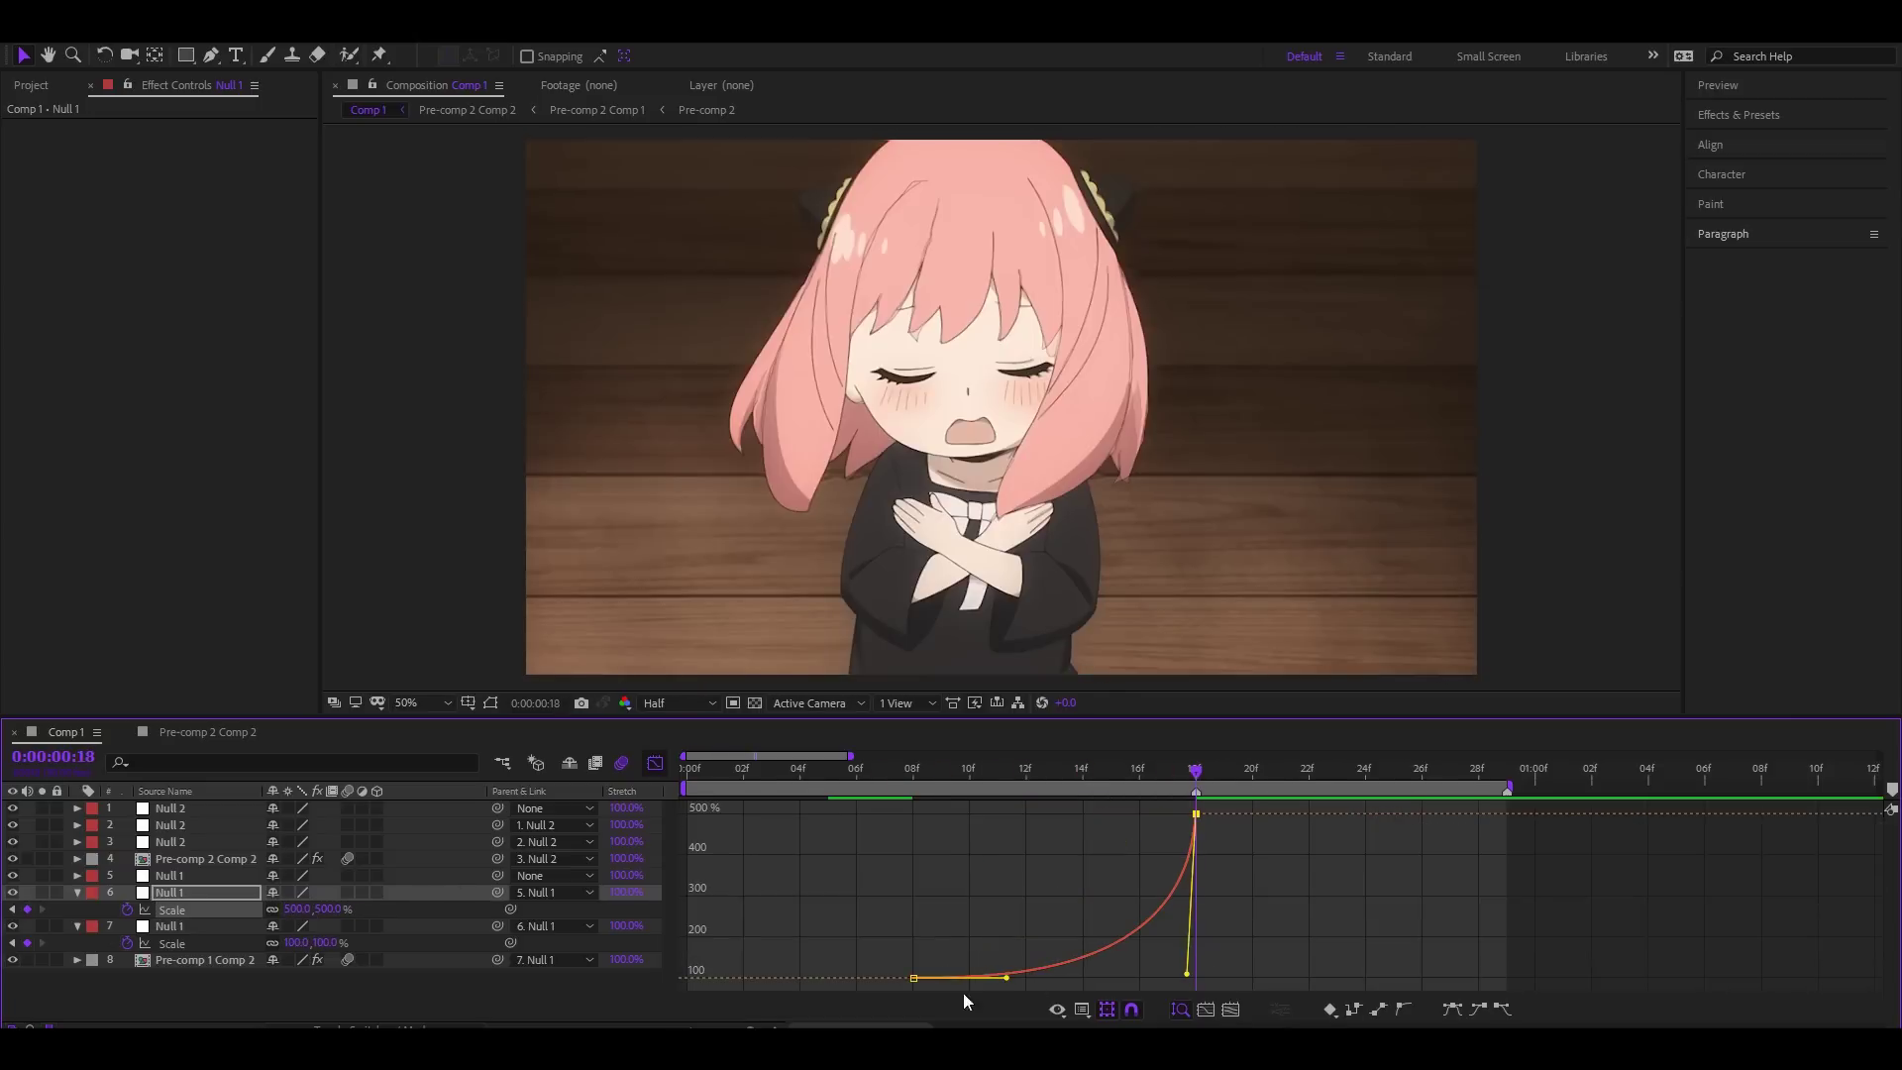
click(655, 763)
Step: Review the Scale value curves of layer 7 and layer 6 one after the other in the Graph Editor
drag(757, 774, 687, 774)
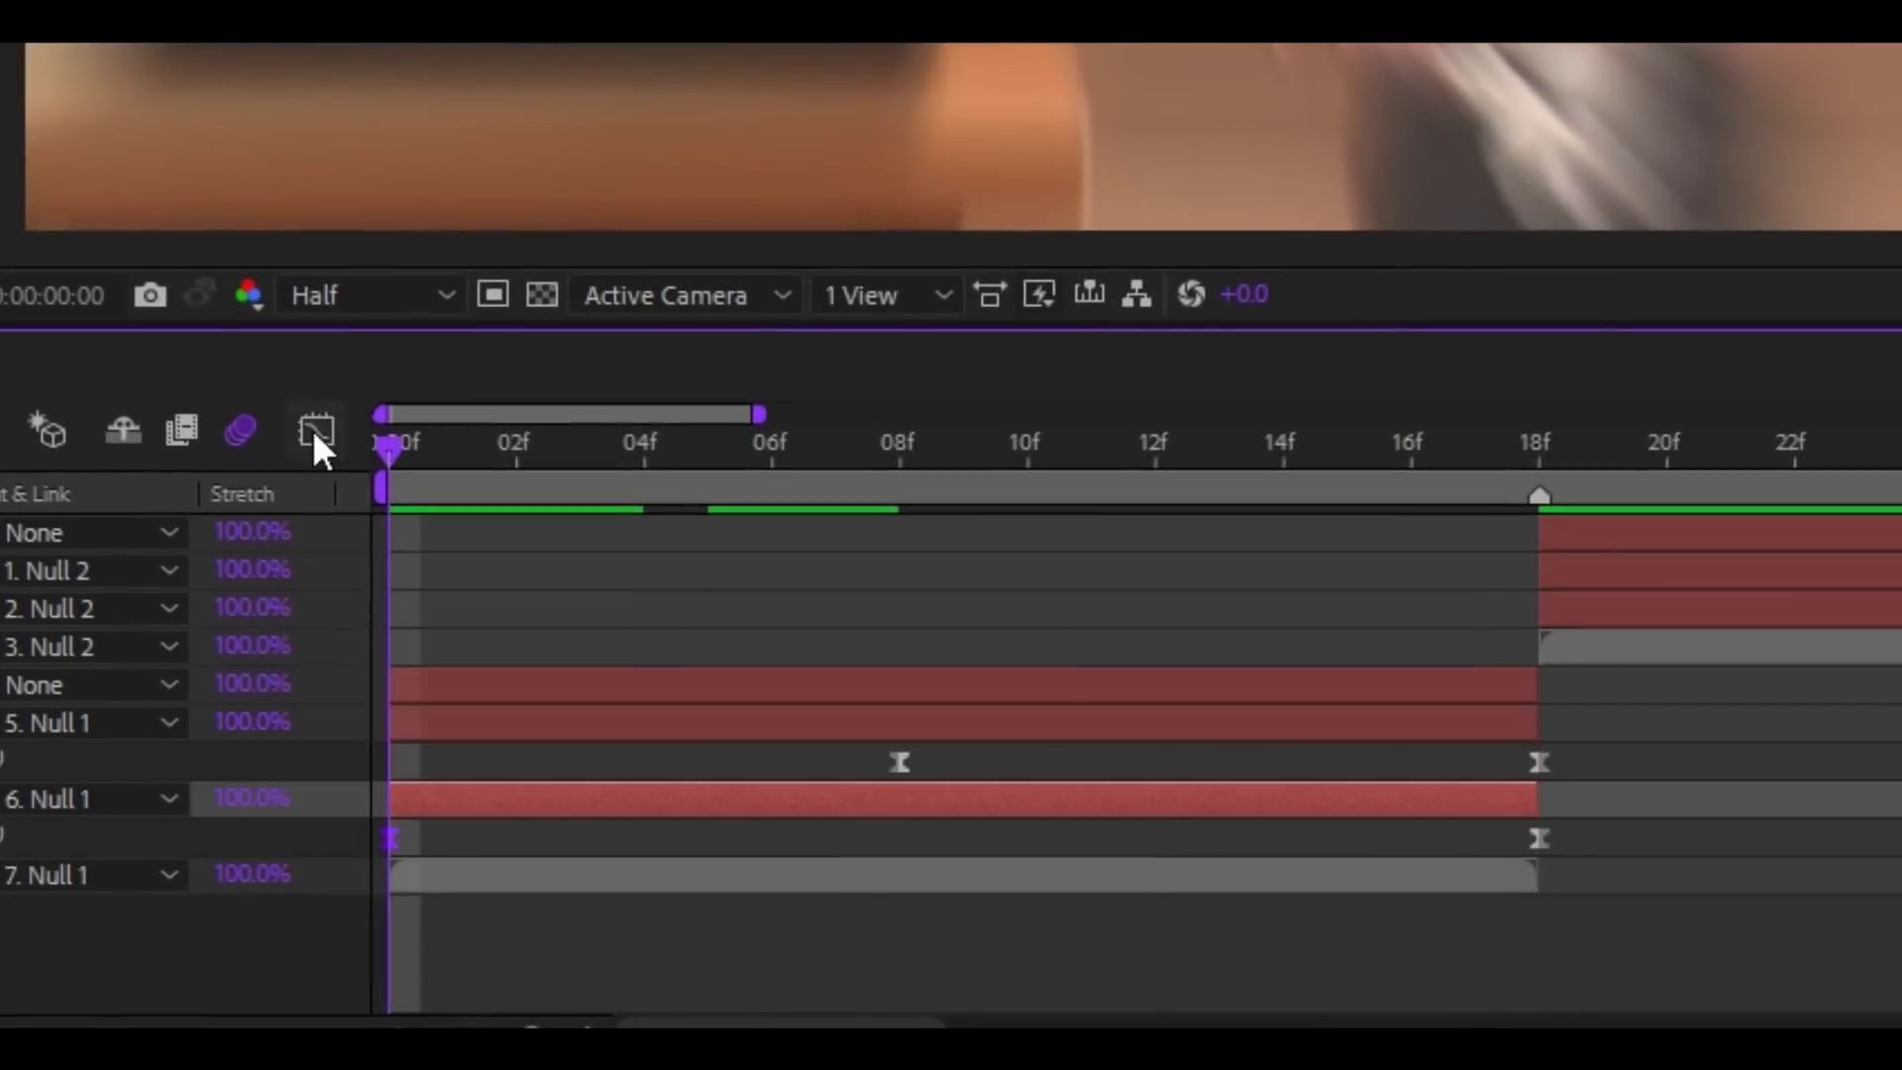
click(655, 763)
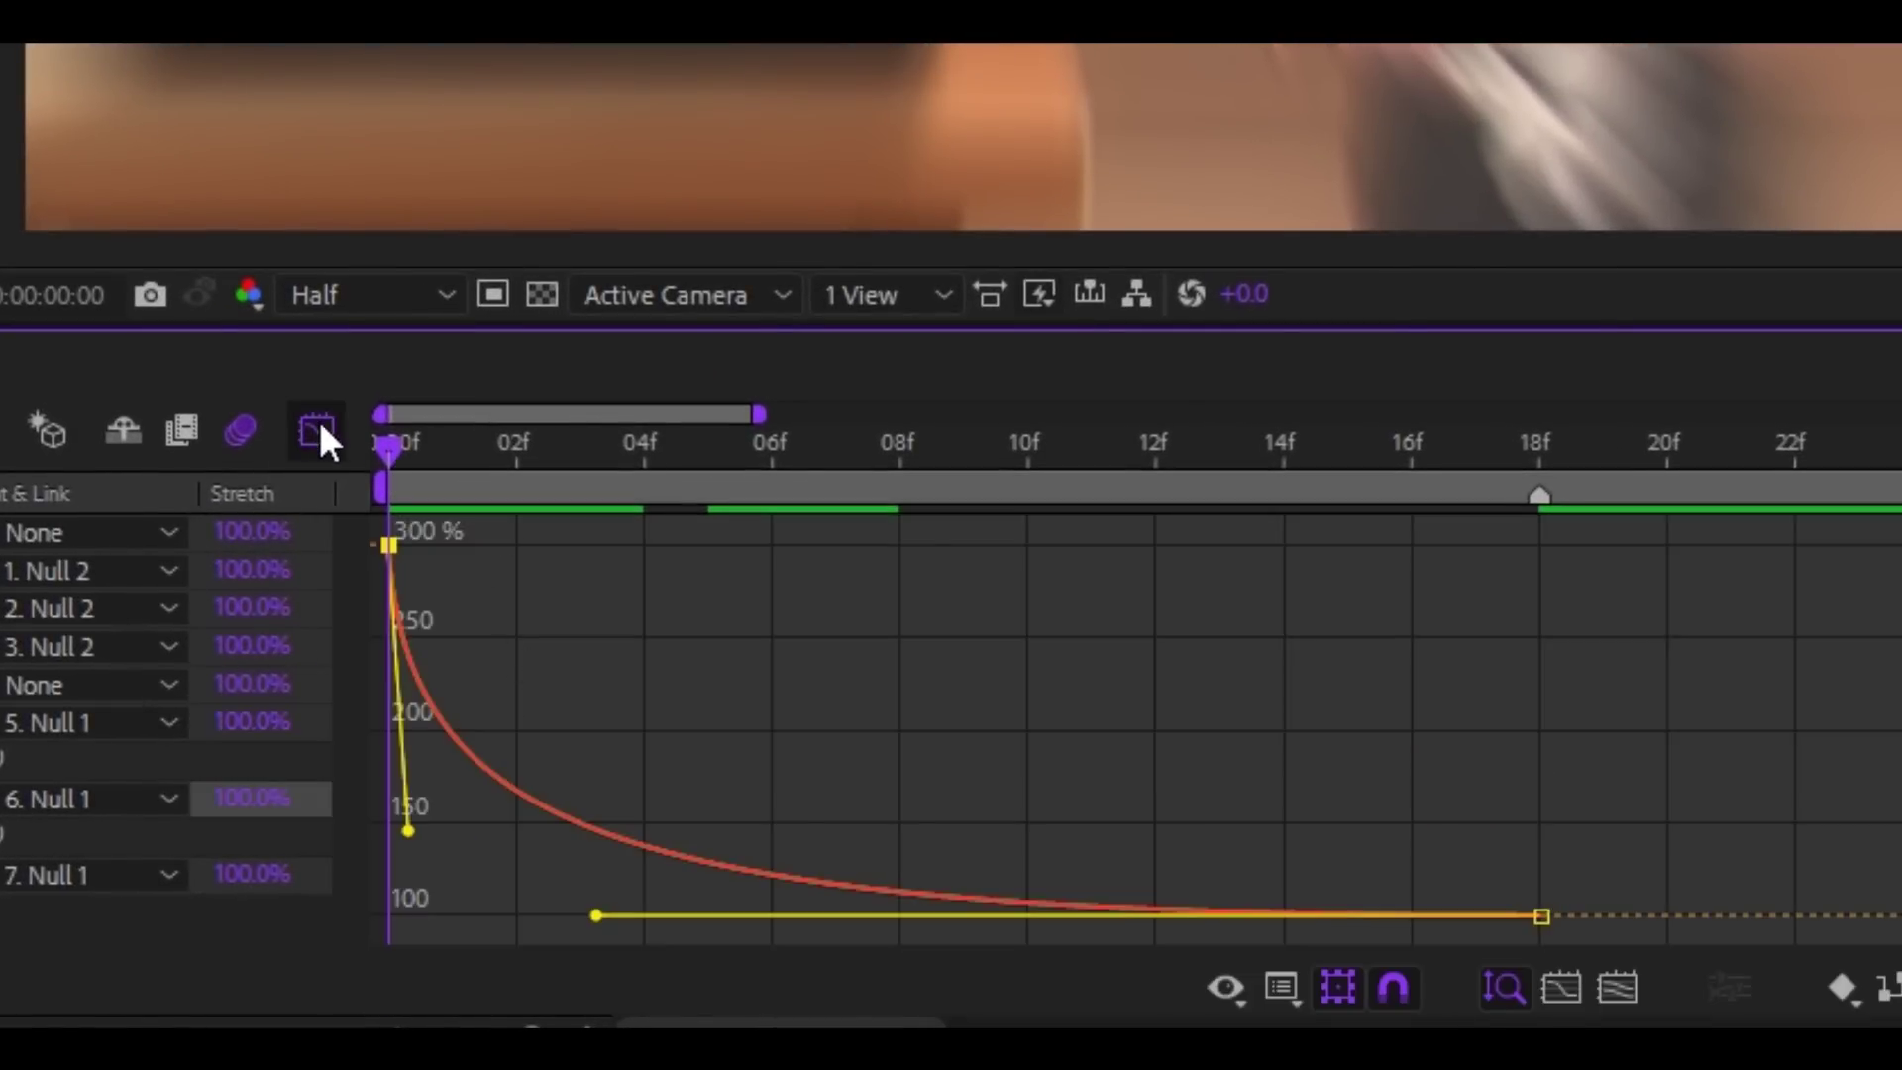
click(319, 430)
click(1539, 762)
click(317, 430)
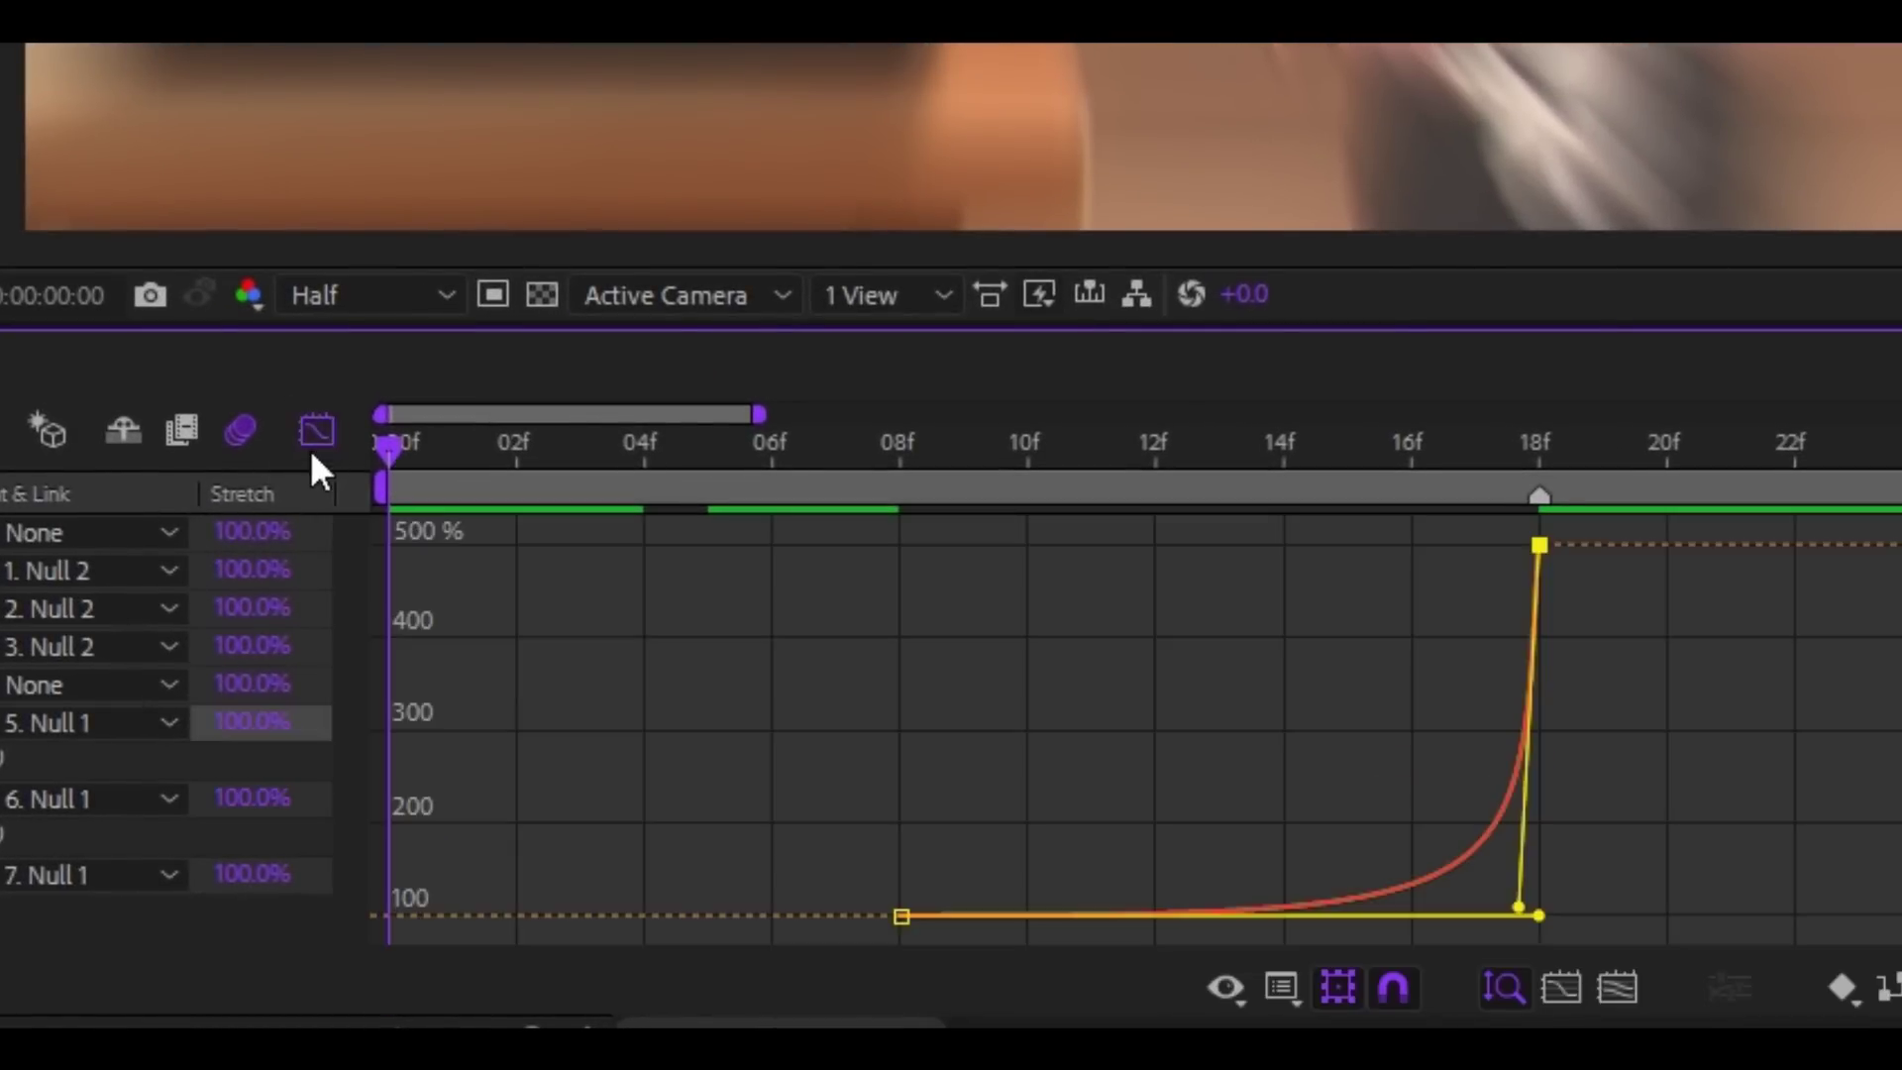
click(317, 430)
Step: Animate the Scale of the Null 2 in layer 3 from -10% at frame 17 to 100% at frame 29
drag(1025, 450, 1541, 459)
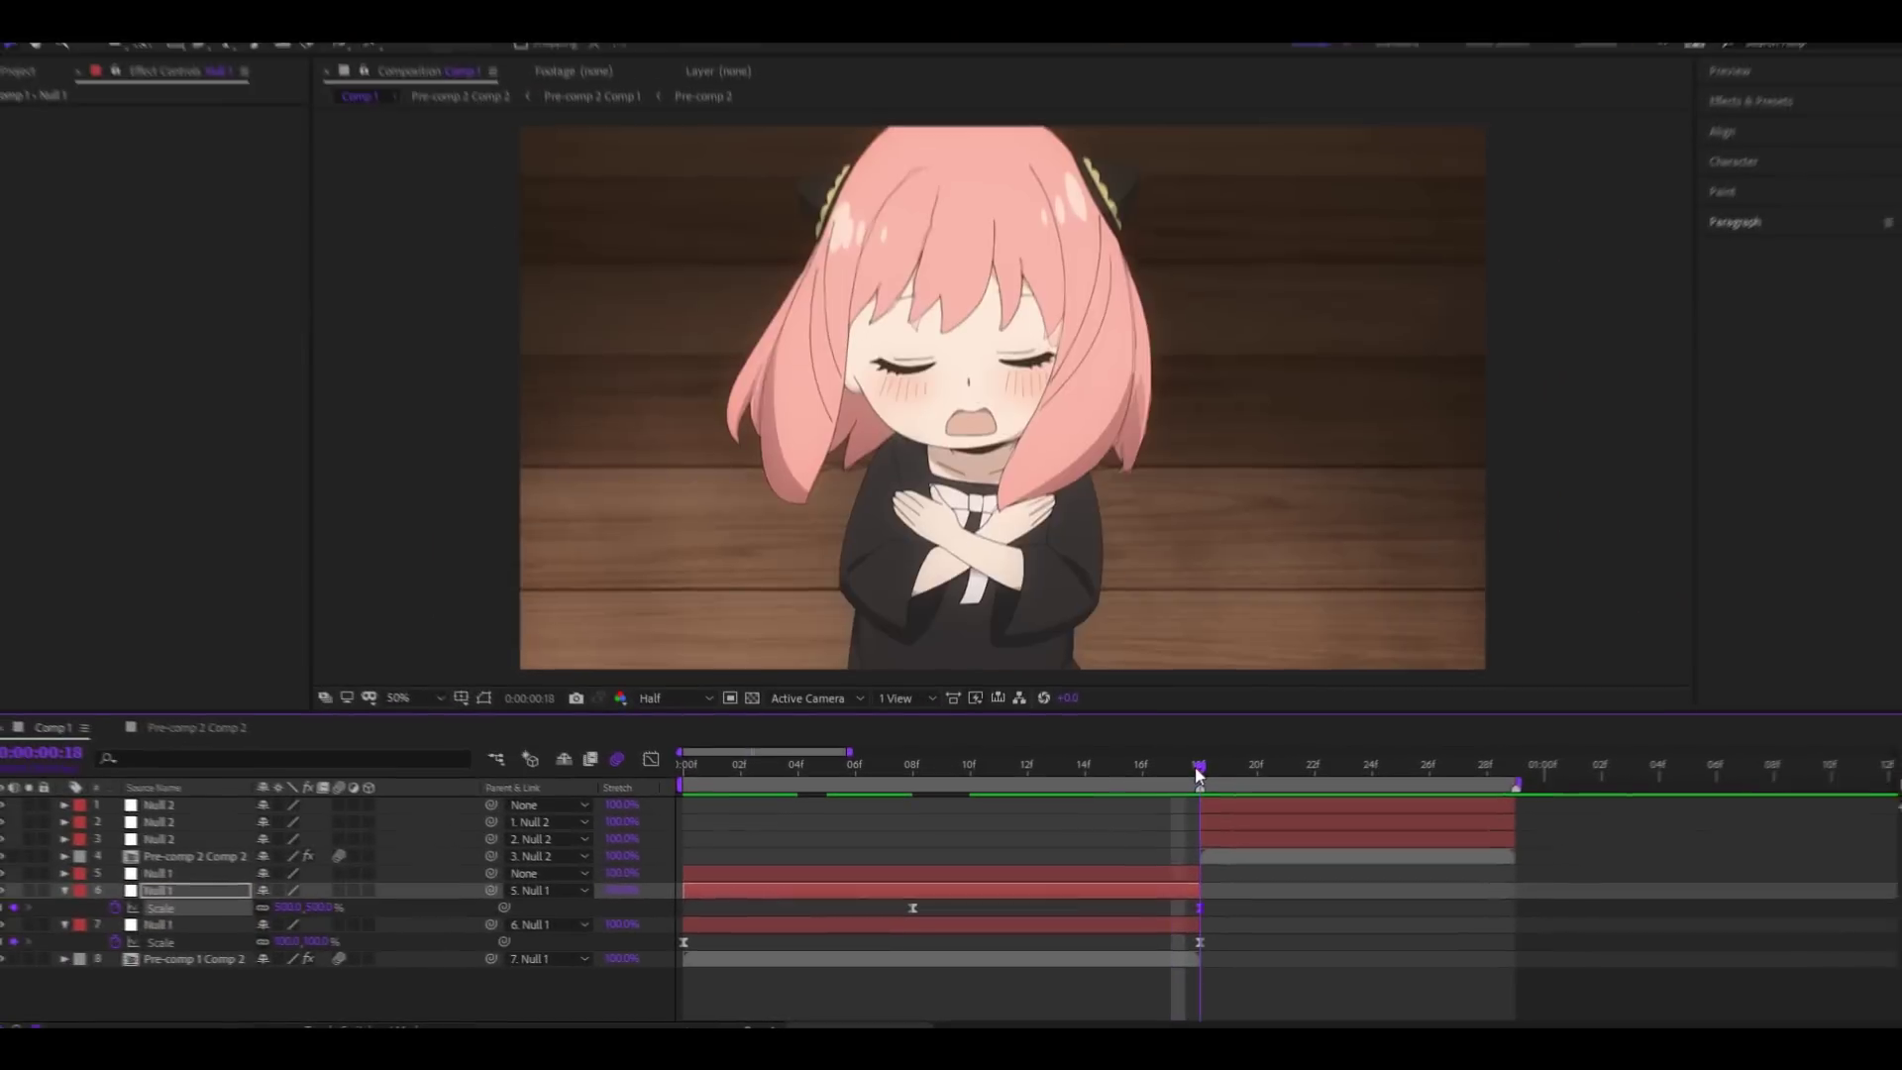
click(1567, 608)
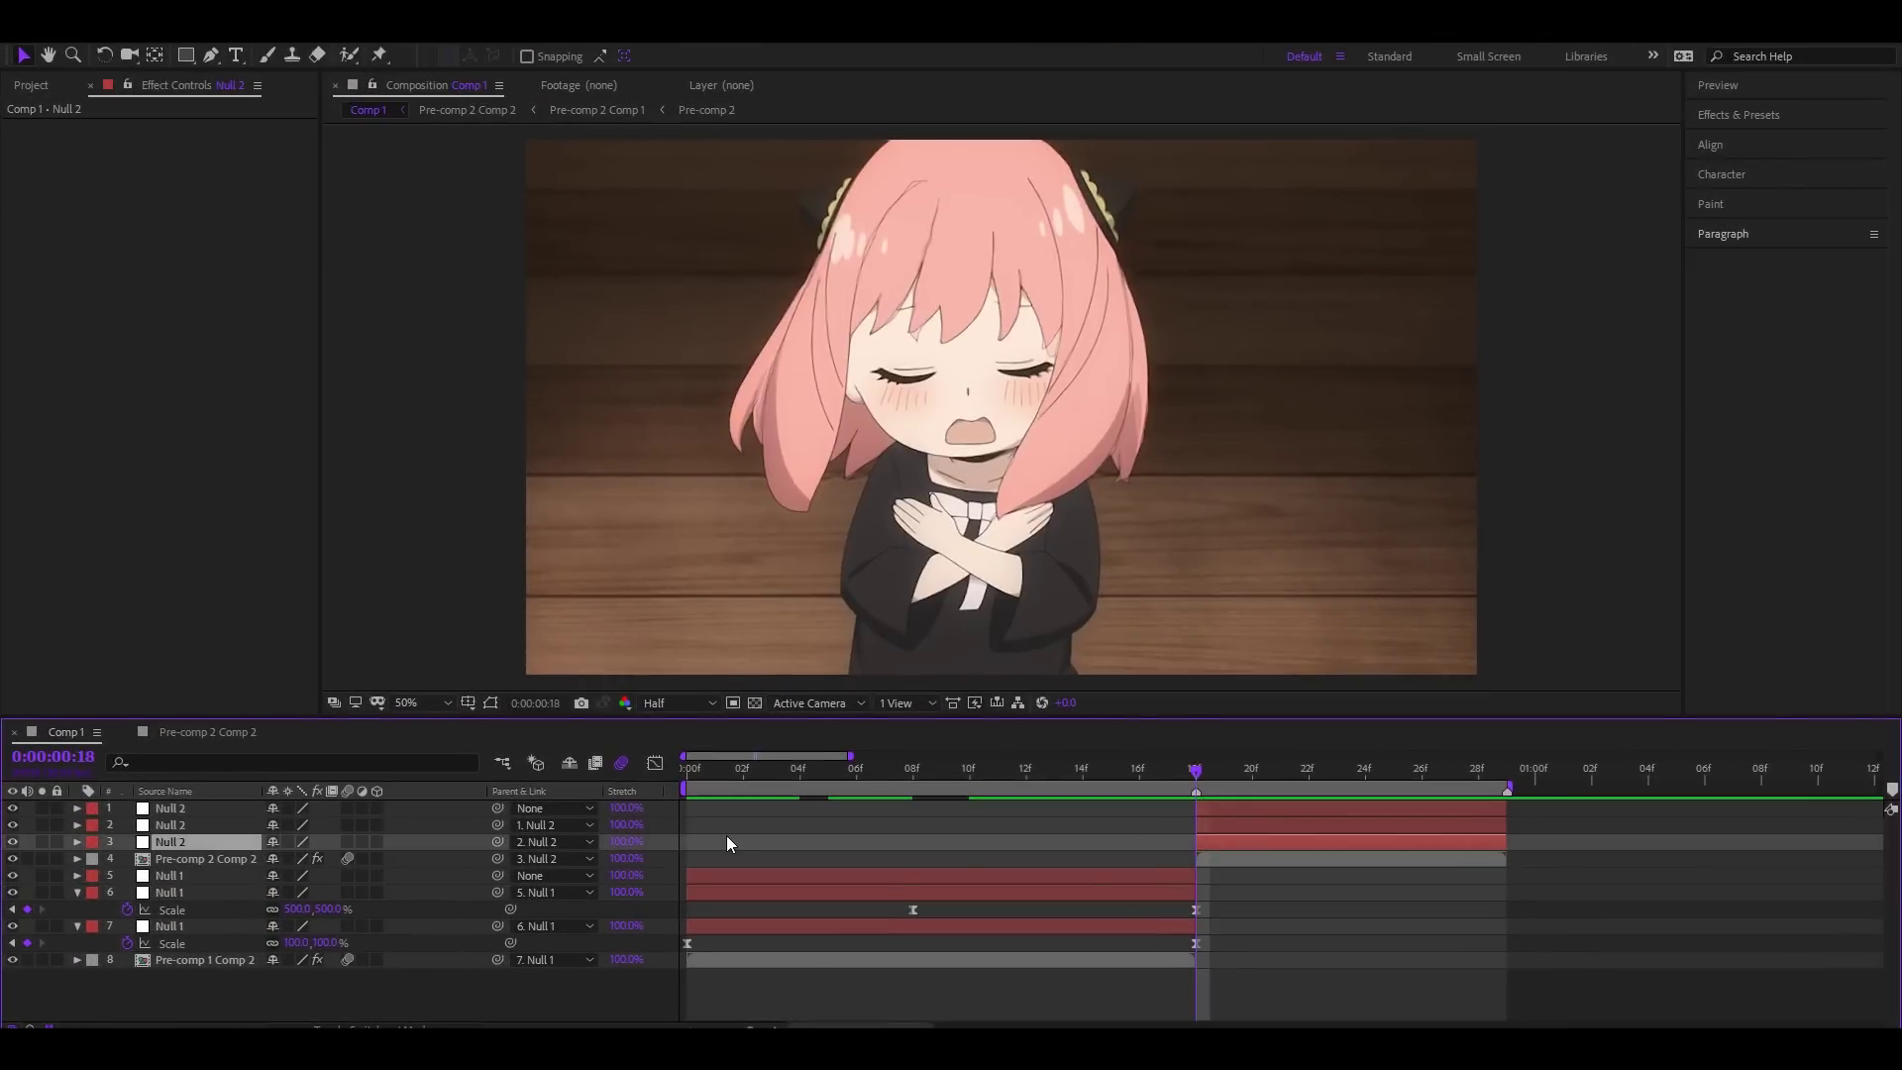
key(s)
click(126, 859)
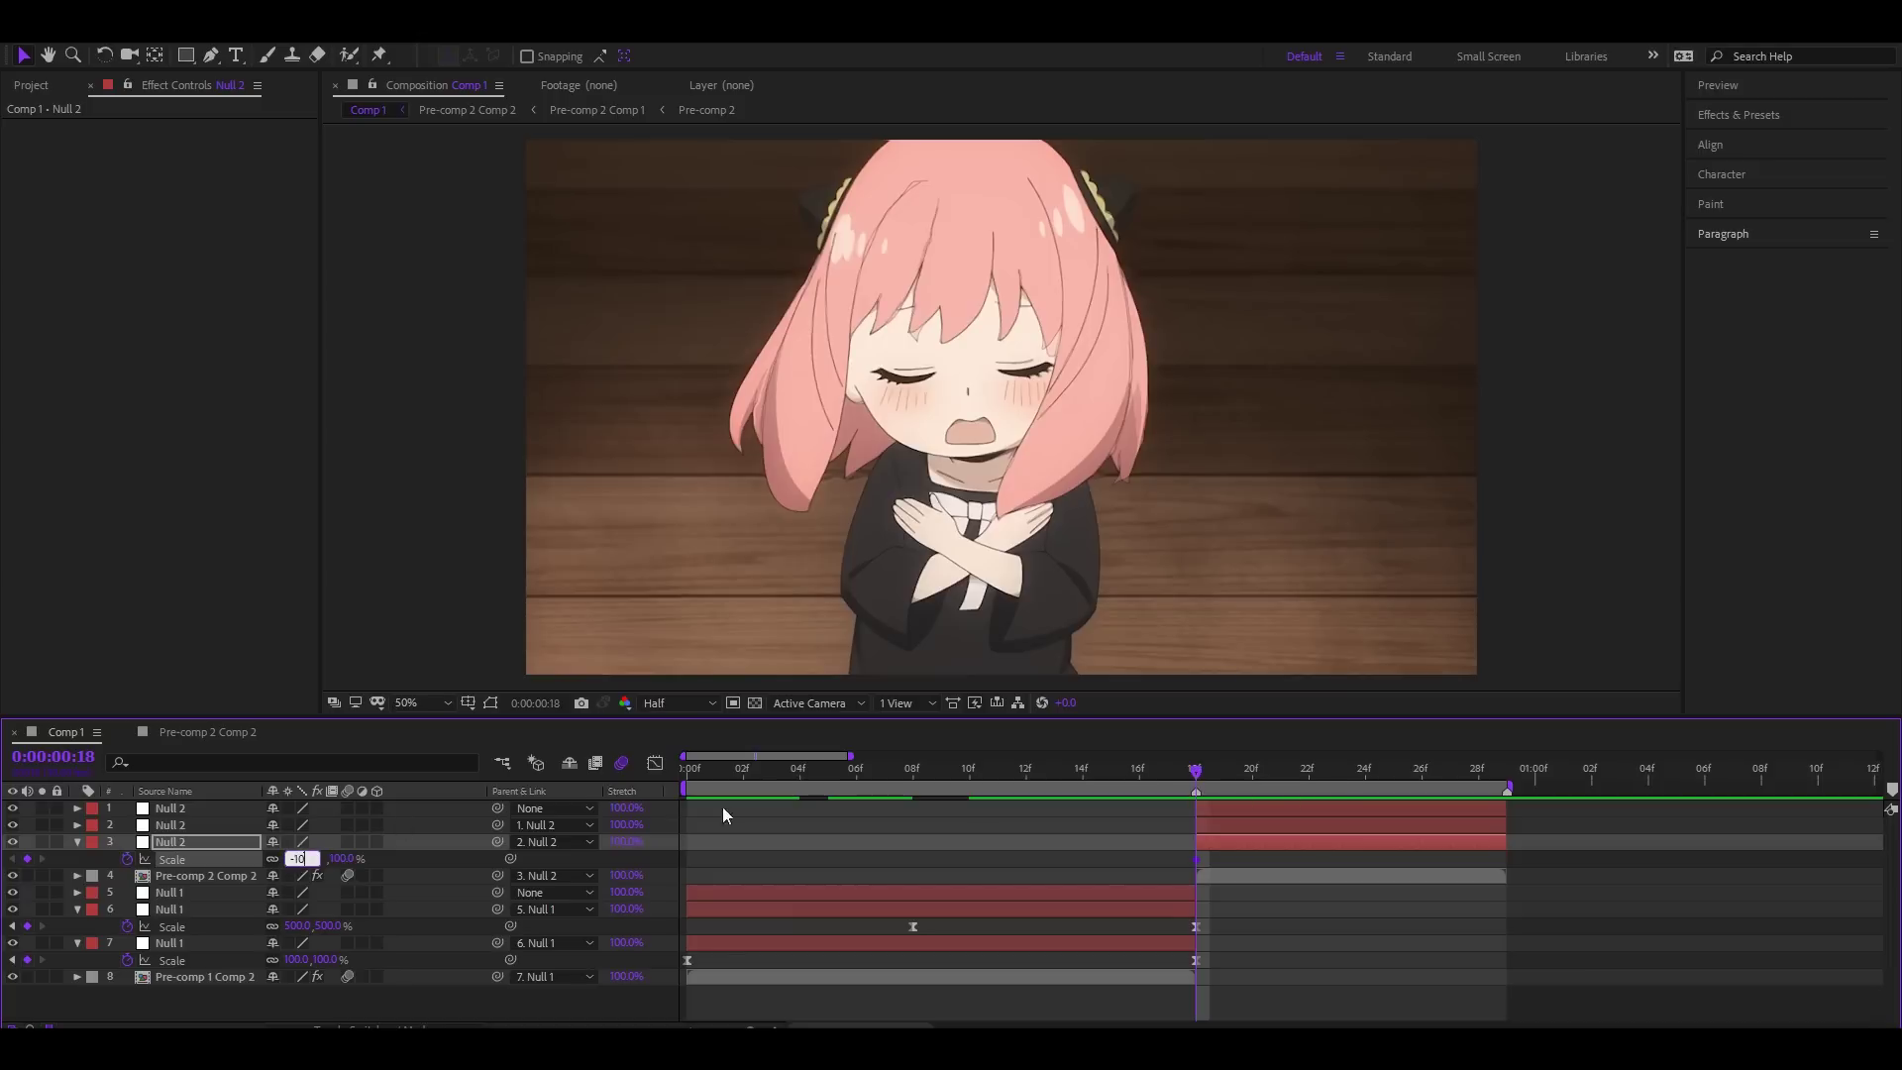
key(Return)
drag(1197, 859, 1173, 859)
drag(1196, 771, 1139, 854)
click(297, 859)
text(100)
key(Return)
Step: Easy-ease layer 3's Scale keyframes, shape the curve to rise steeply and flatten toward frame 29, and preview the composition
key(F9)
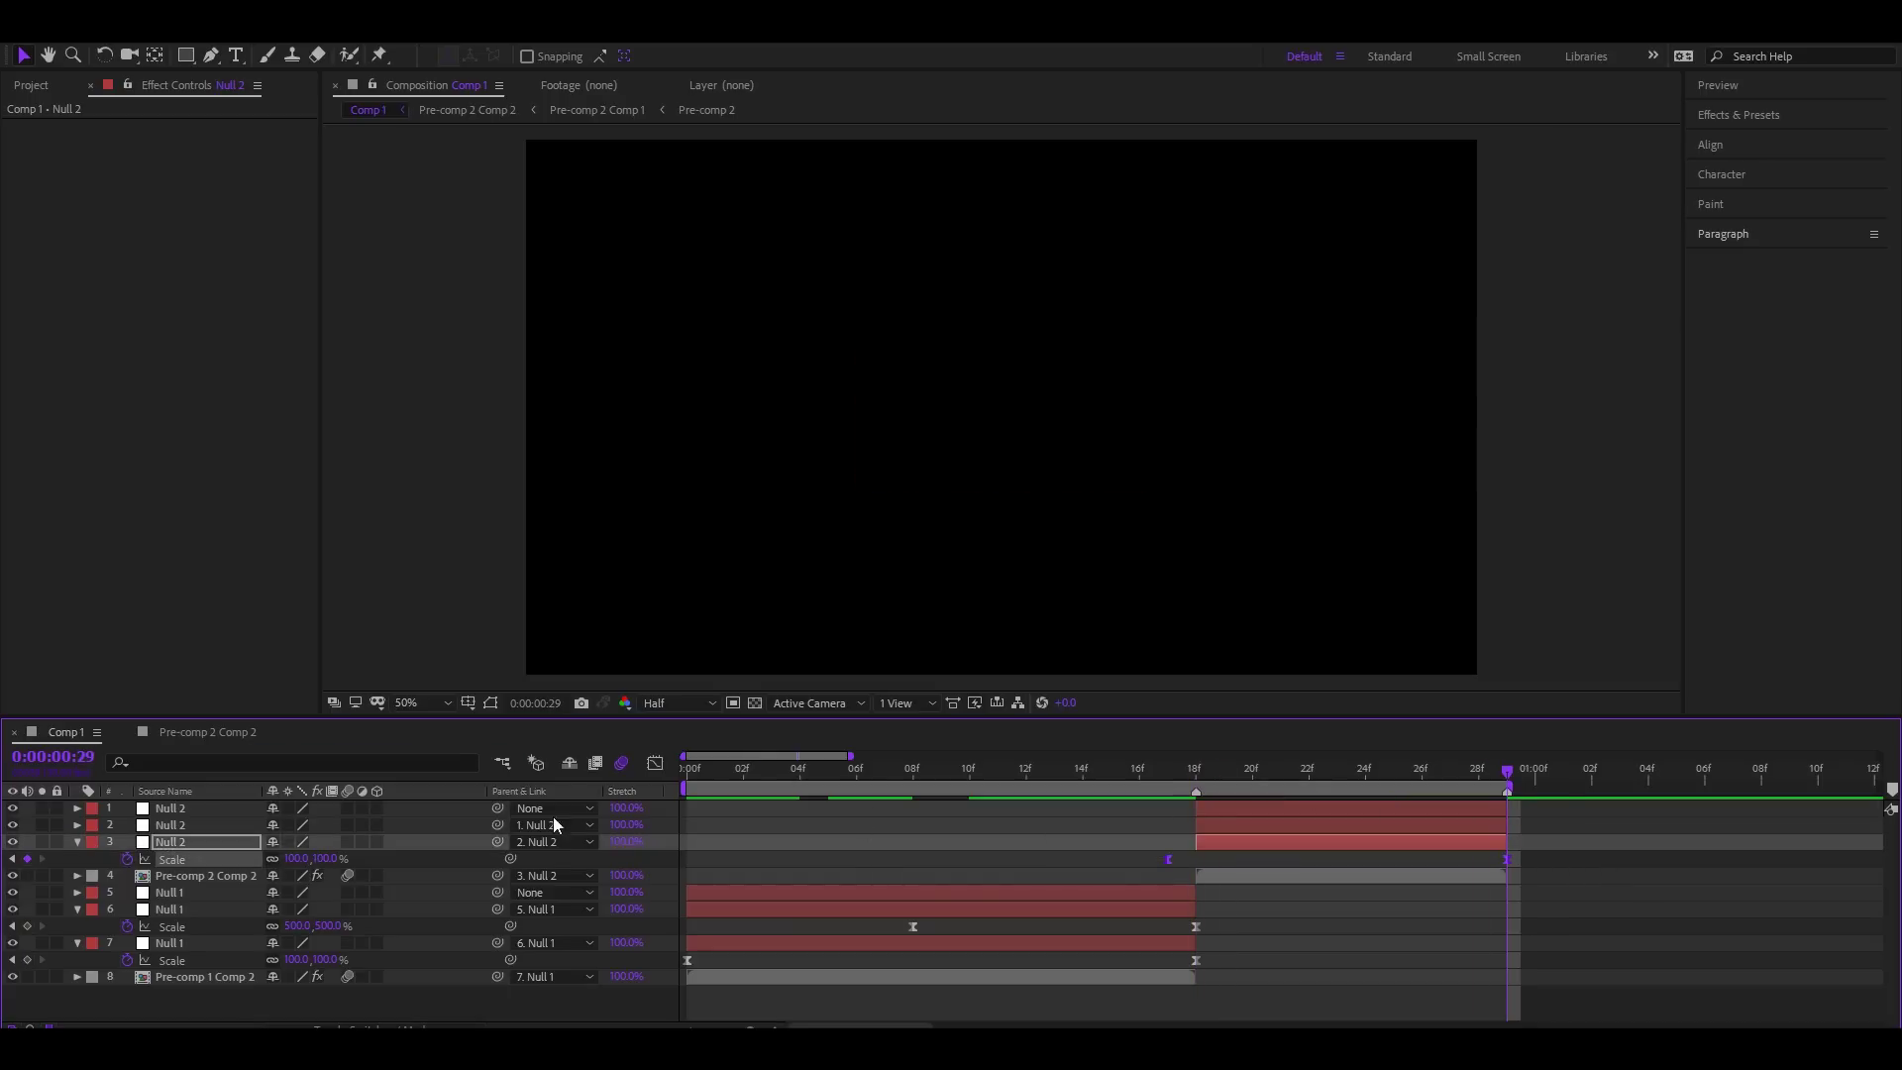
click(655, 763)
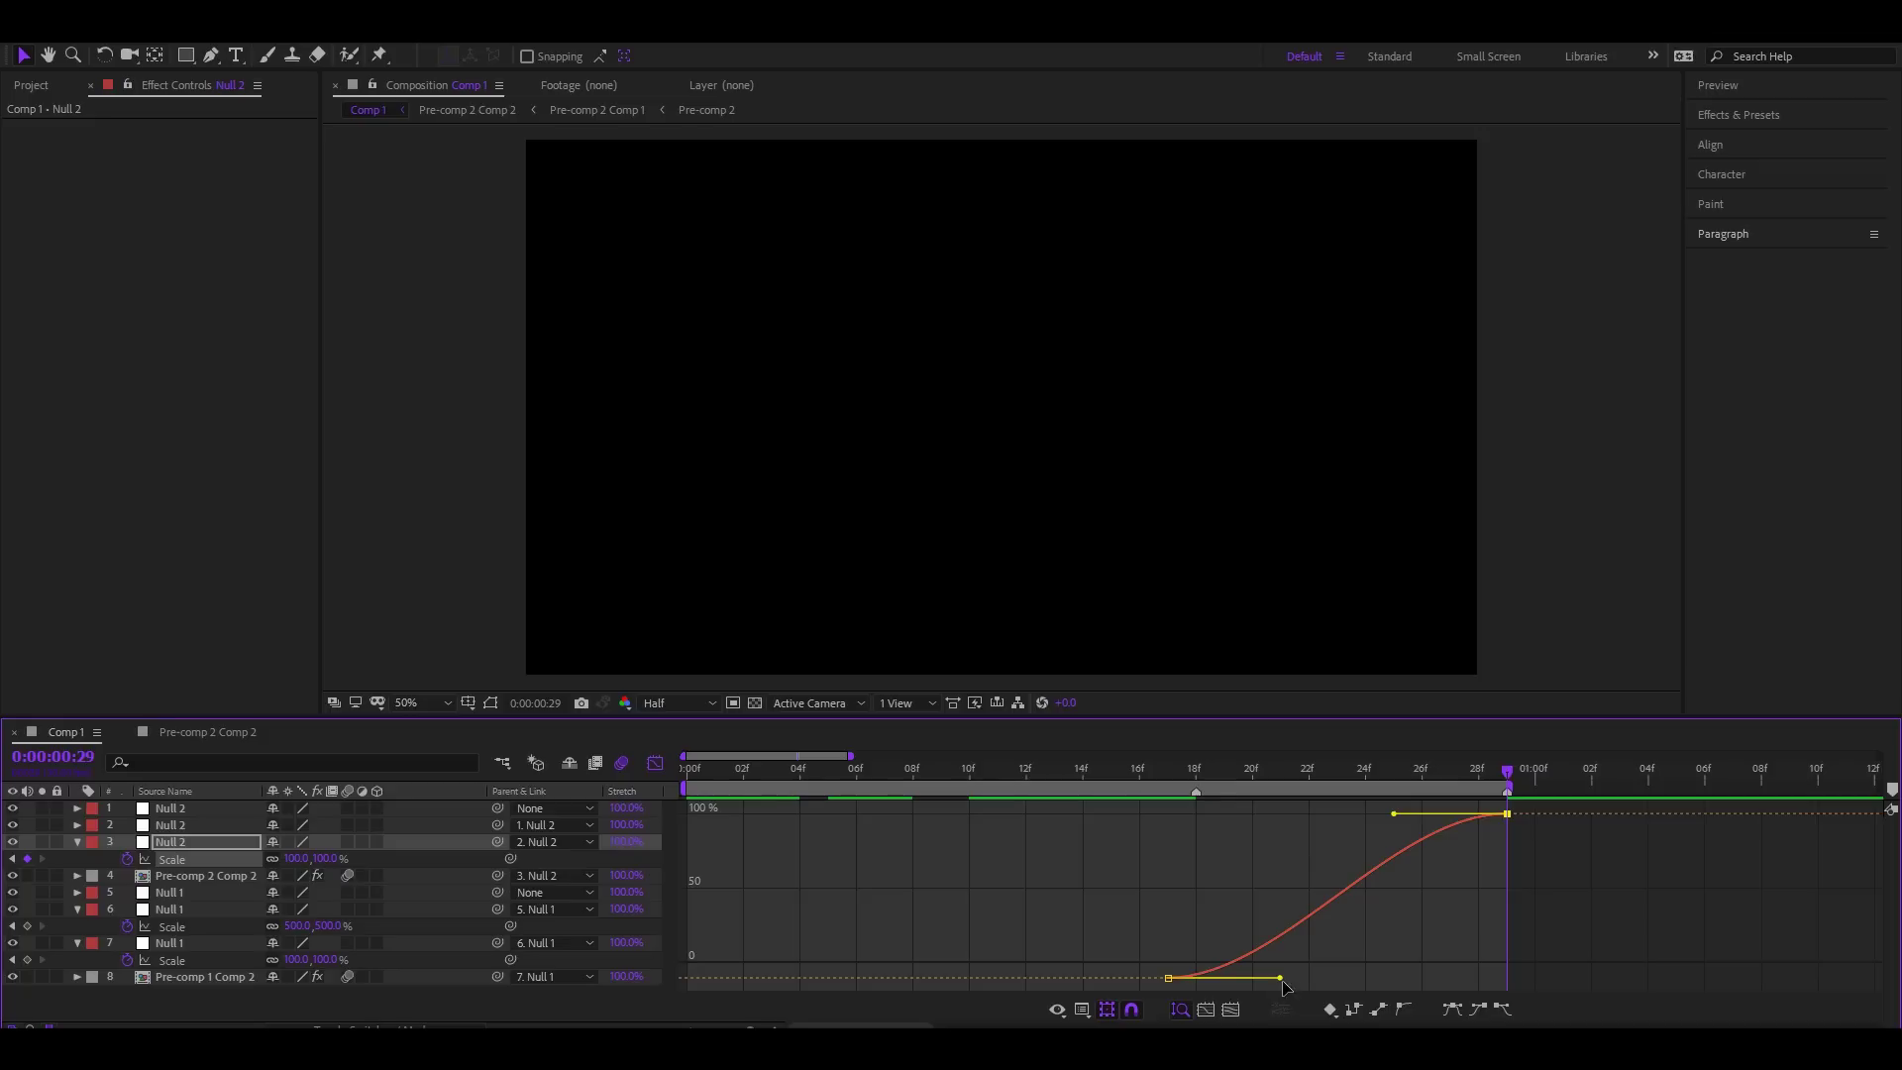
drag(1394, 814, 1259, 814)
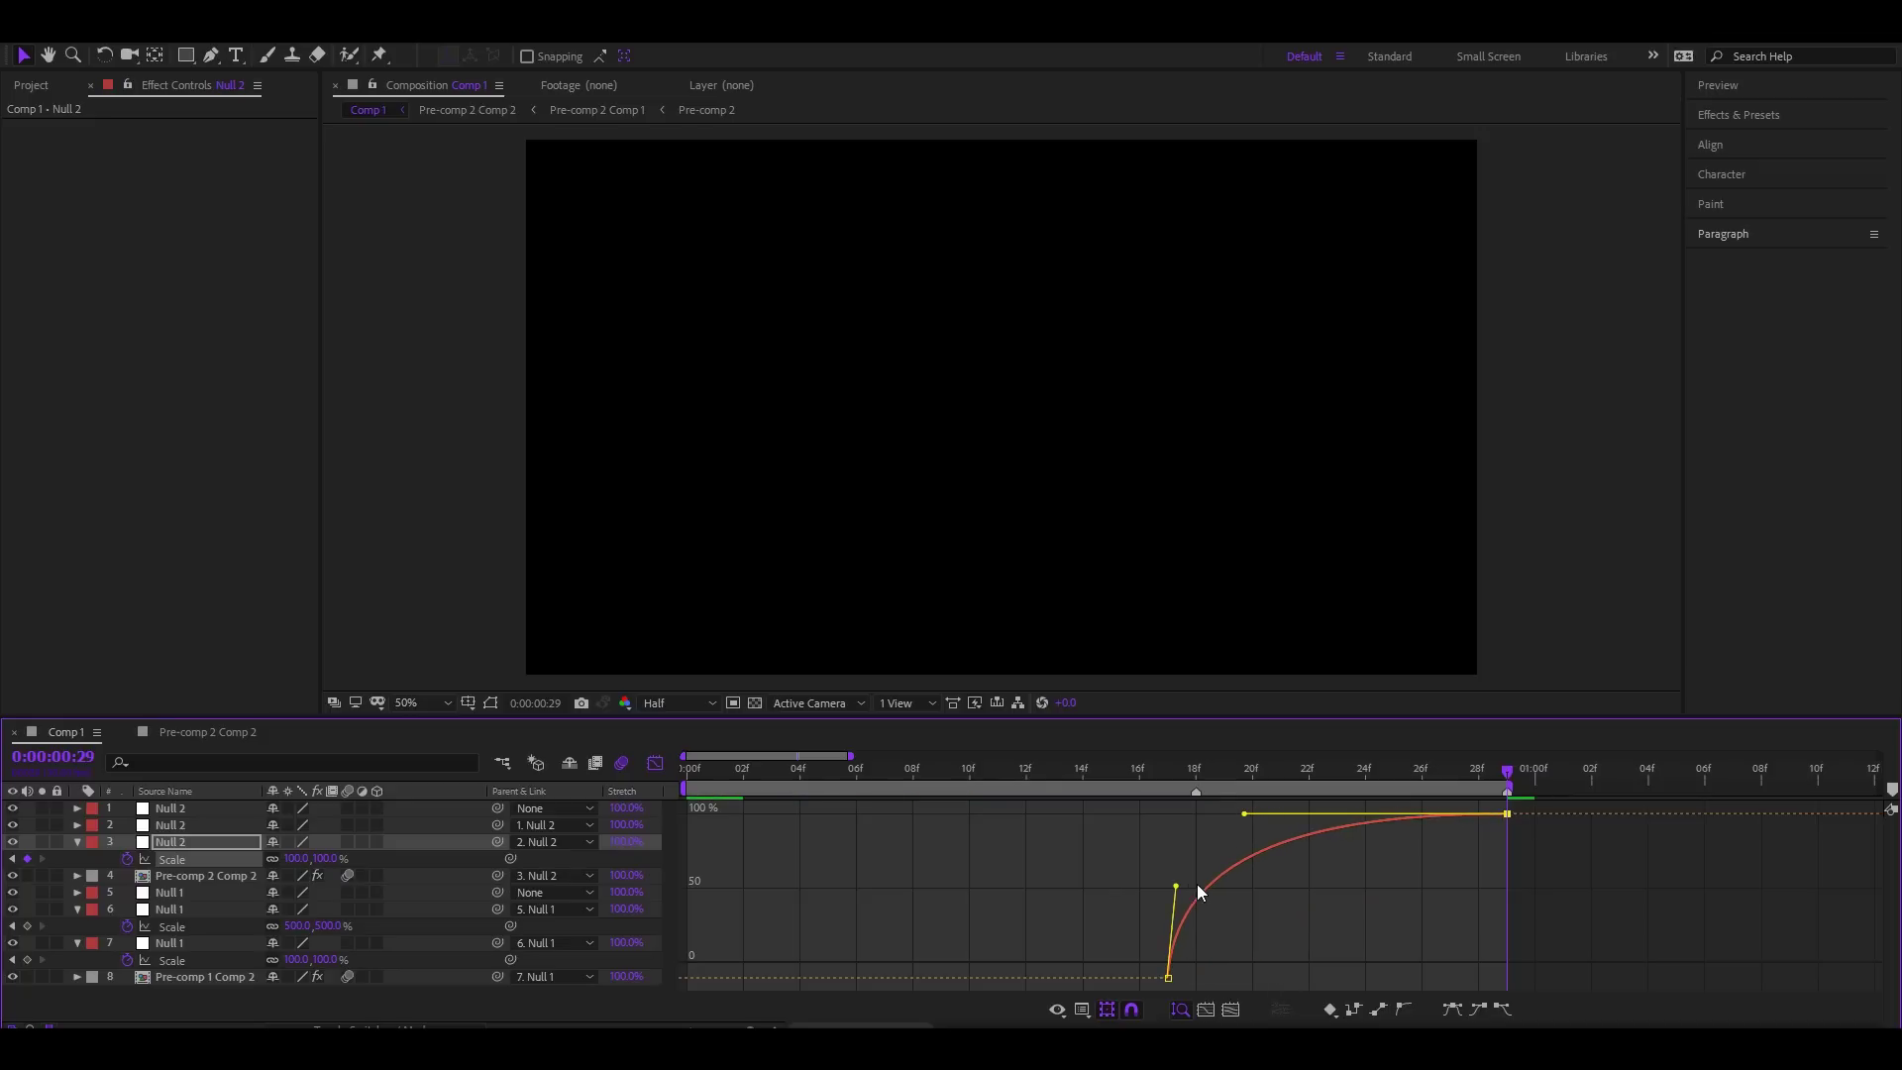
click(654, 764)
click(693, 774)
key(space)
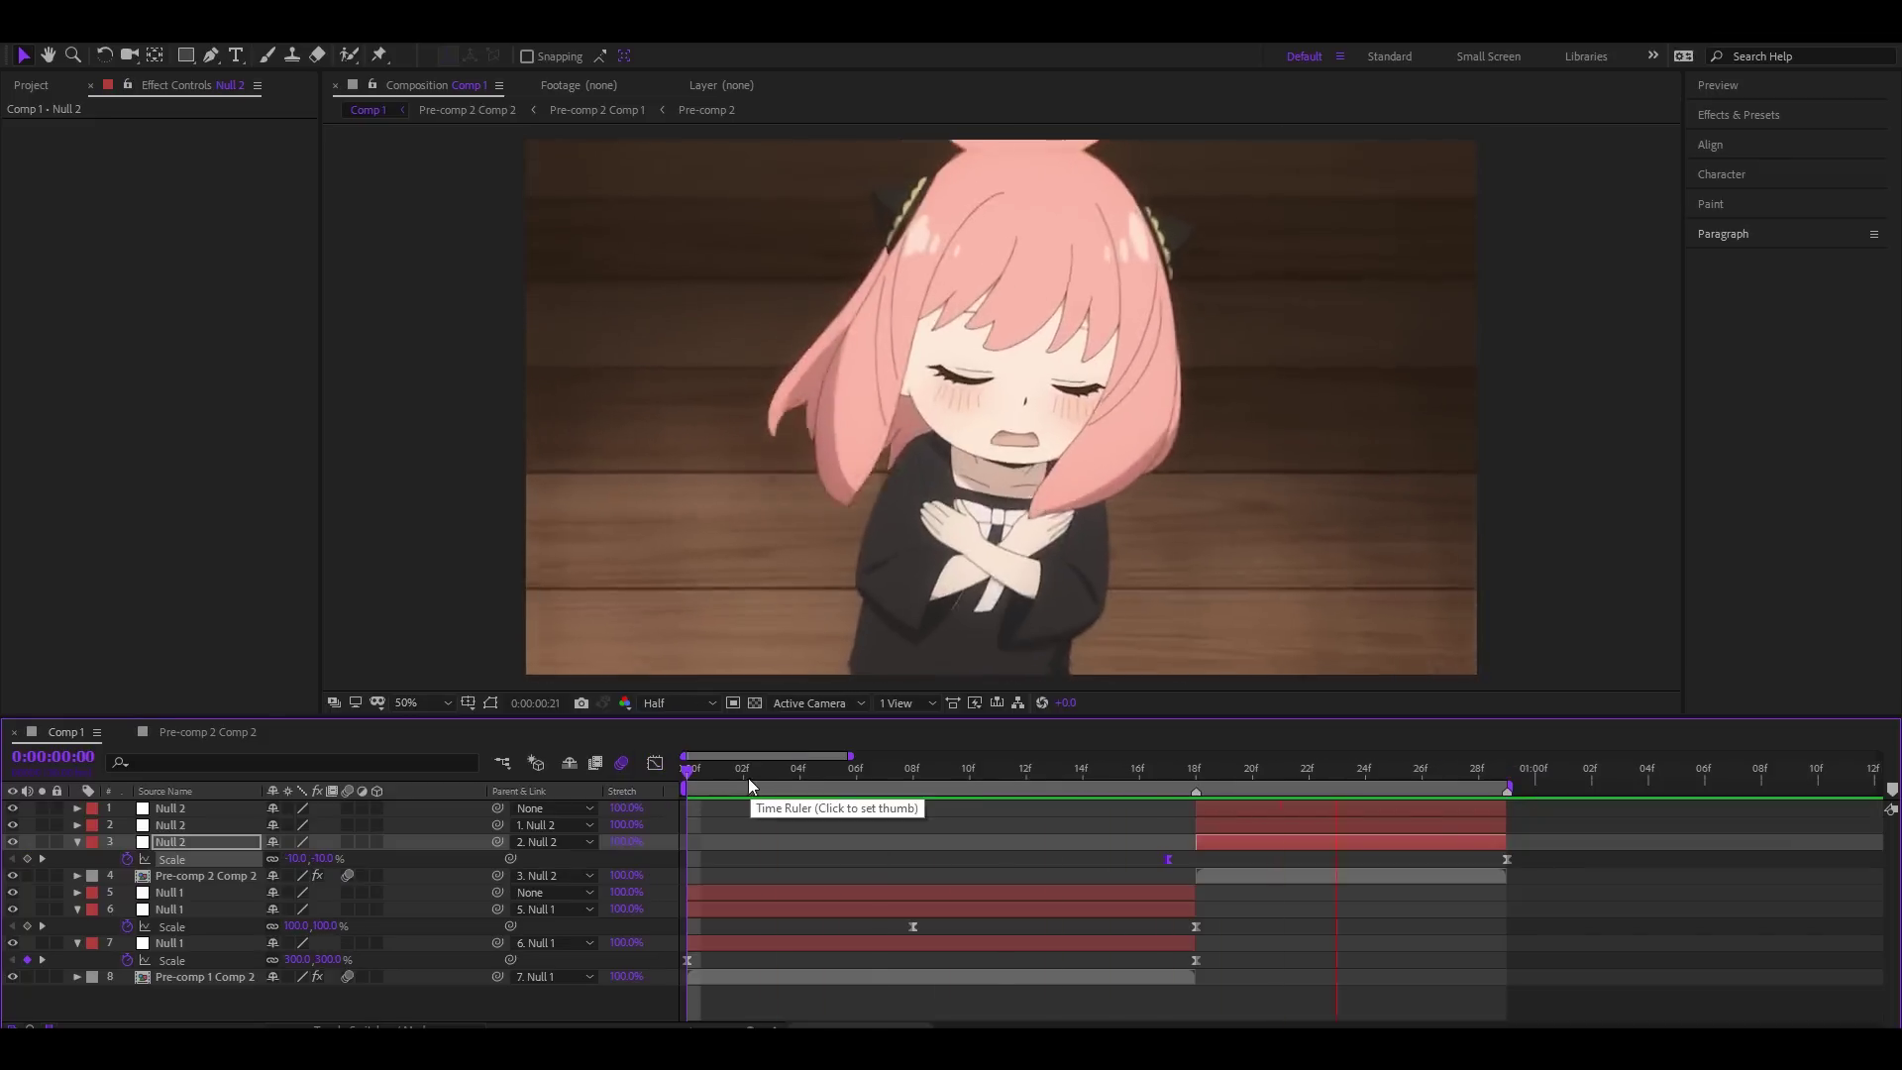
key(space)
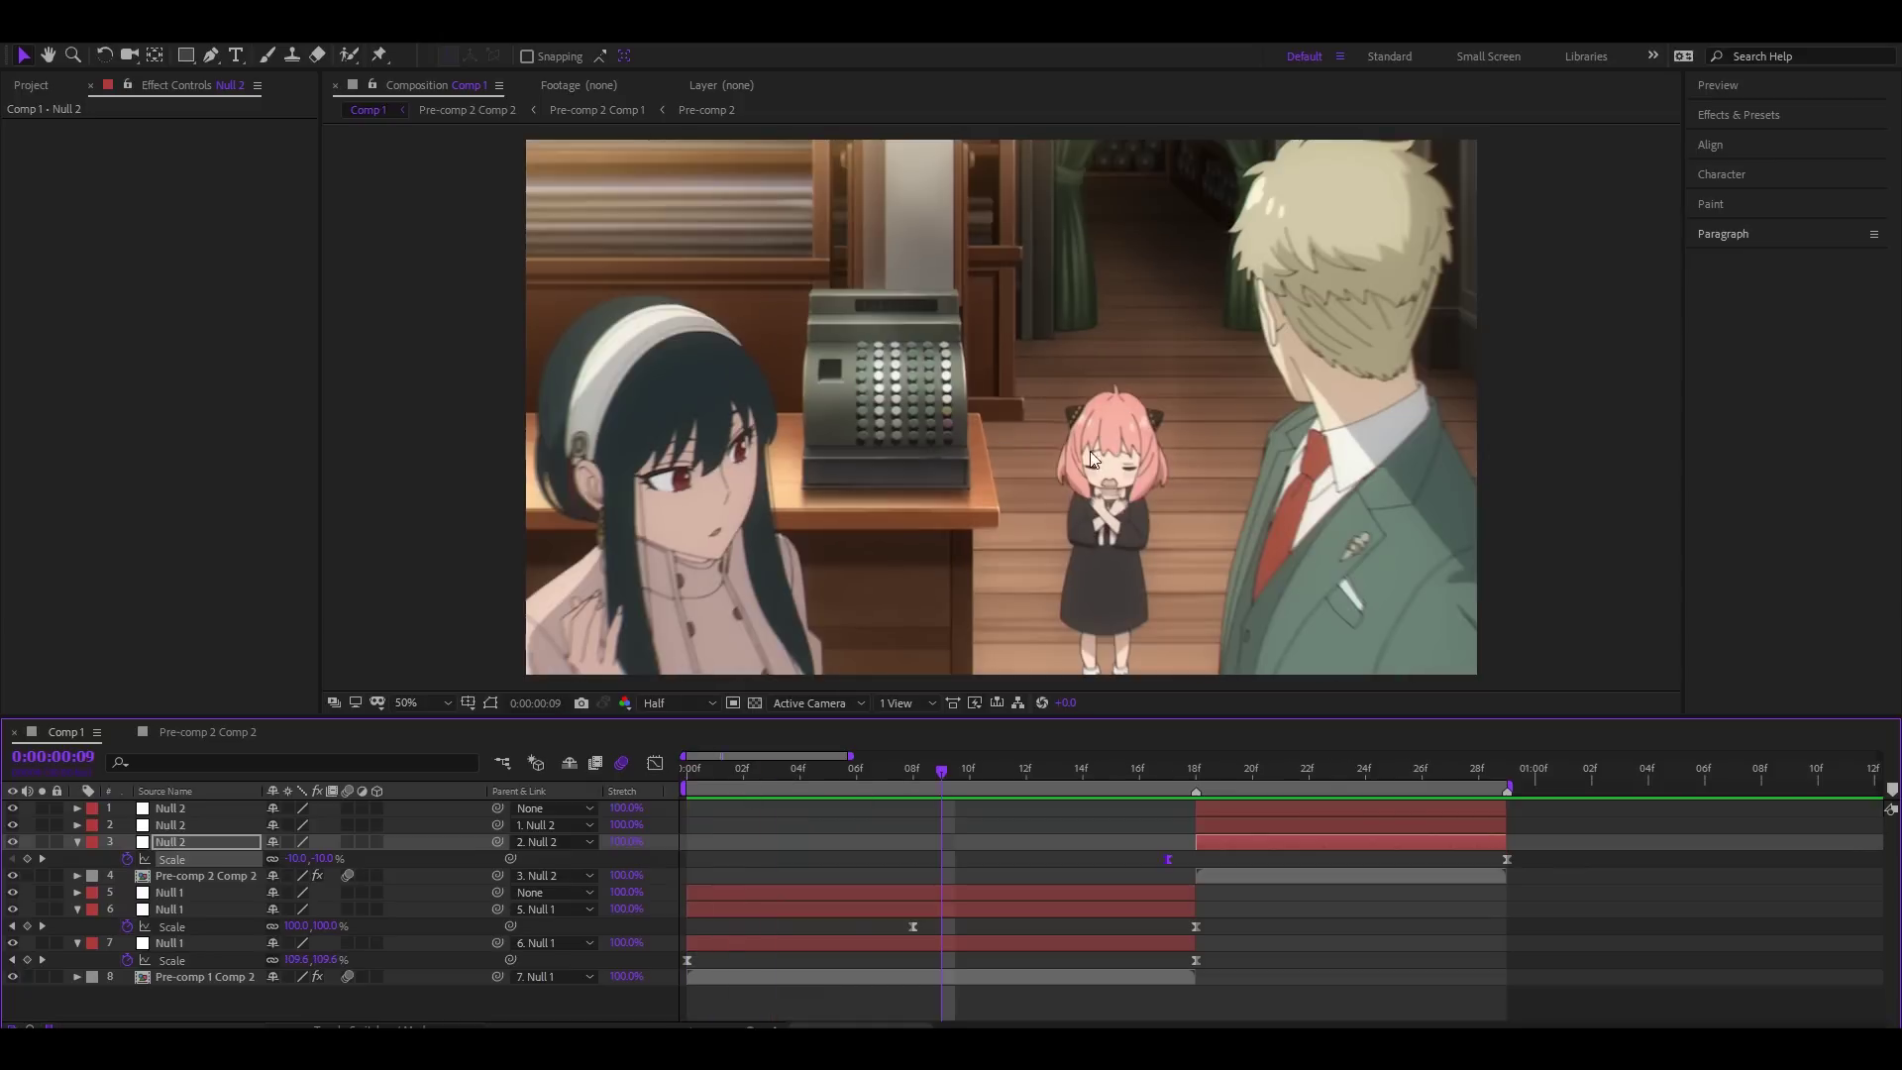
Step: Keyframe the Position of the Null 1 in layer 6 from 0, 0 at frame 8 to X -1010 and Y -247 at frame 18
click(921, 764)
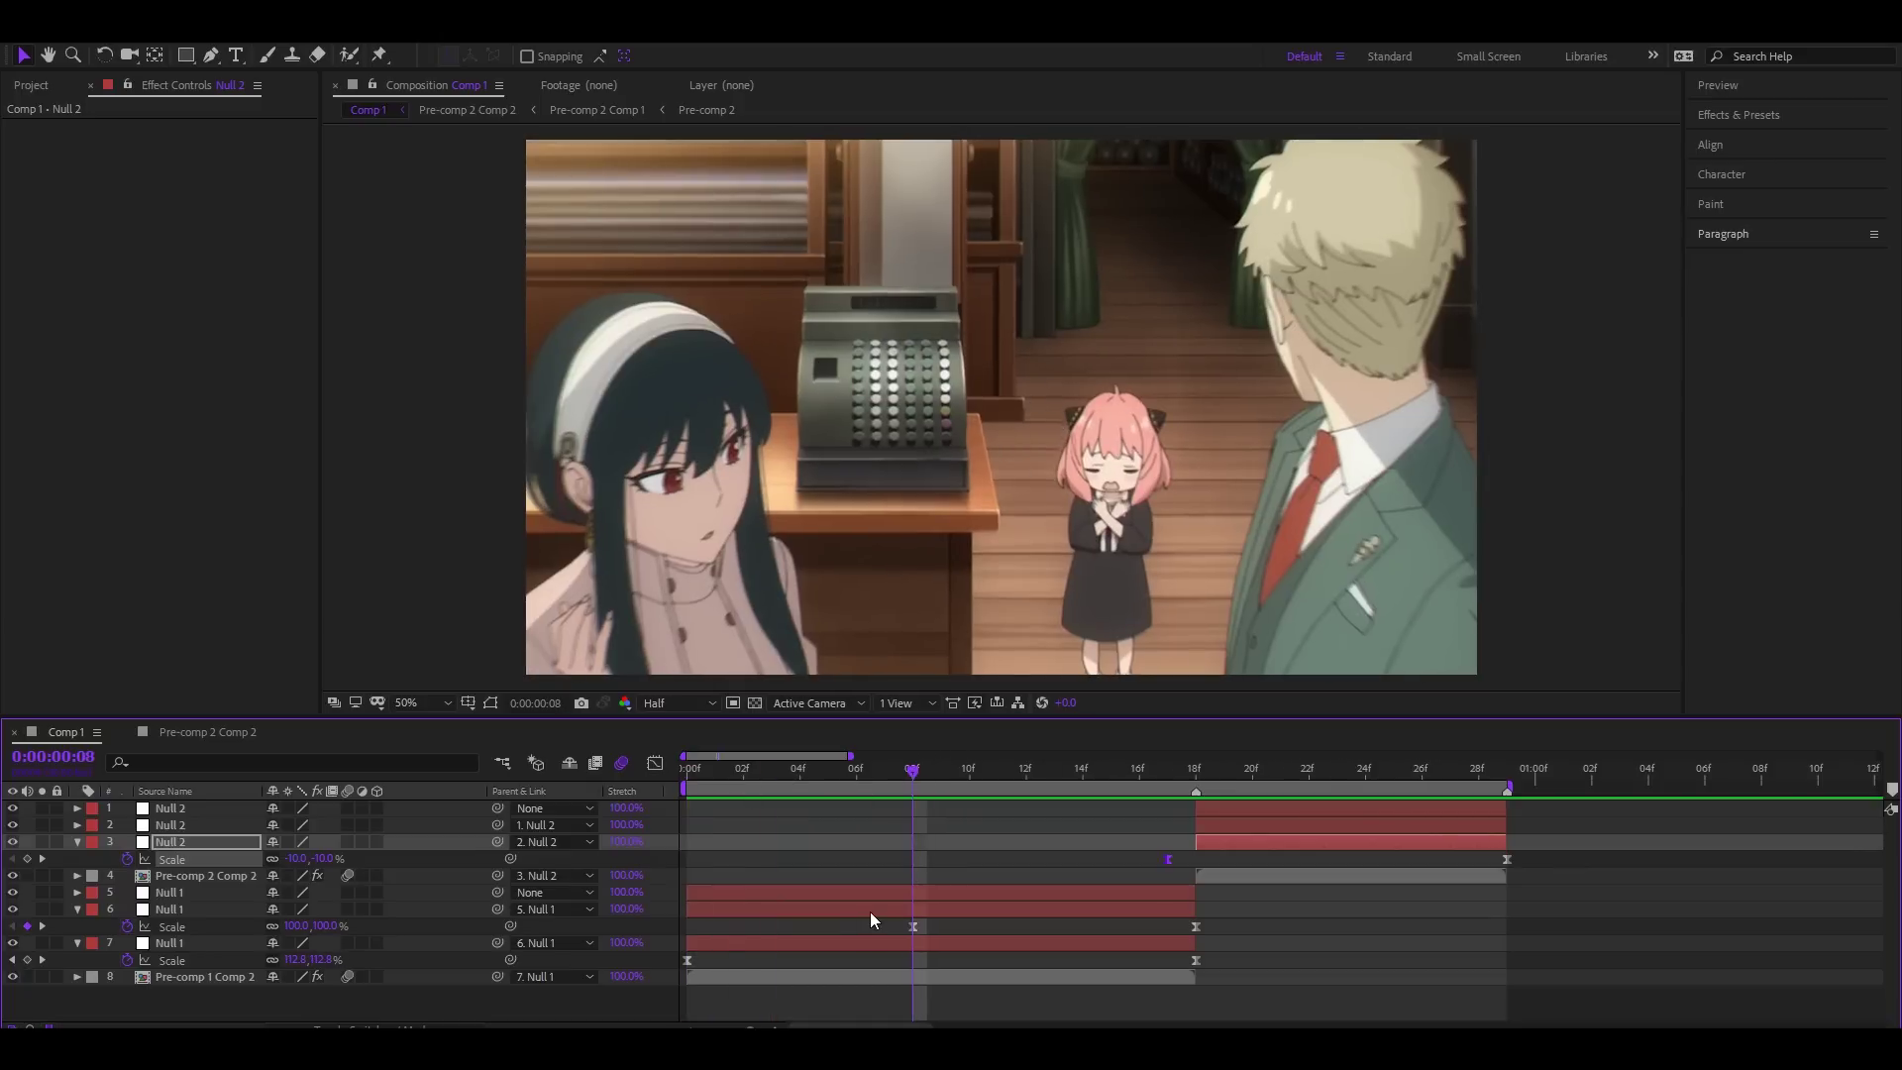
click(870, 909)
key(alt+shift+p)
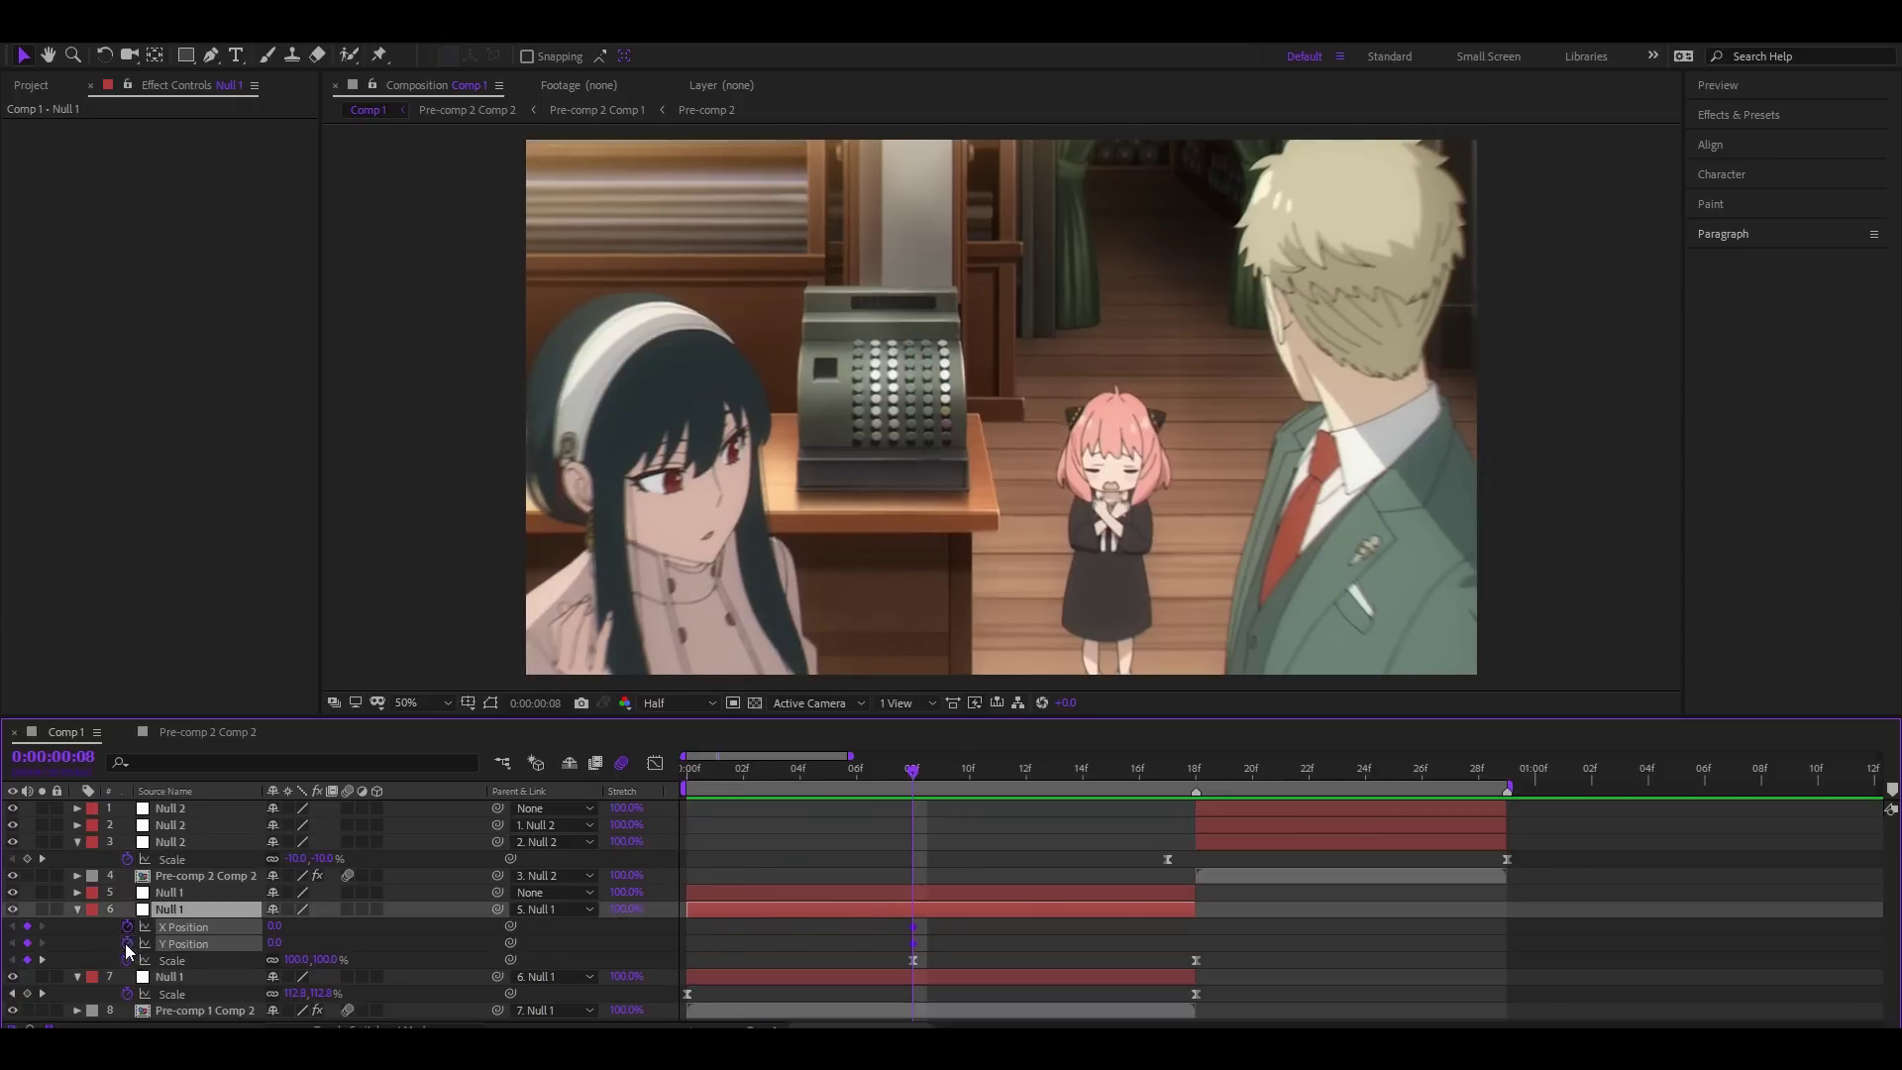
click(276, 920)
key(space)
drag(269, 925, 30, 946)
drag(1168, 942, 1196, 942)
Step: Shape layer 6's X and Y Position curves to start flat and drop steeply into frame 18, and preview the movement
mouse_move(1244, 924)
mouse_down()
mouse_move(876, 931)
mouse_move(913, 929)
mouse_up()
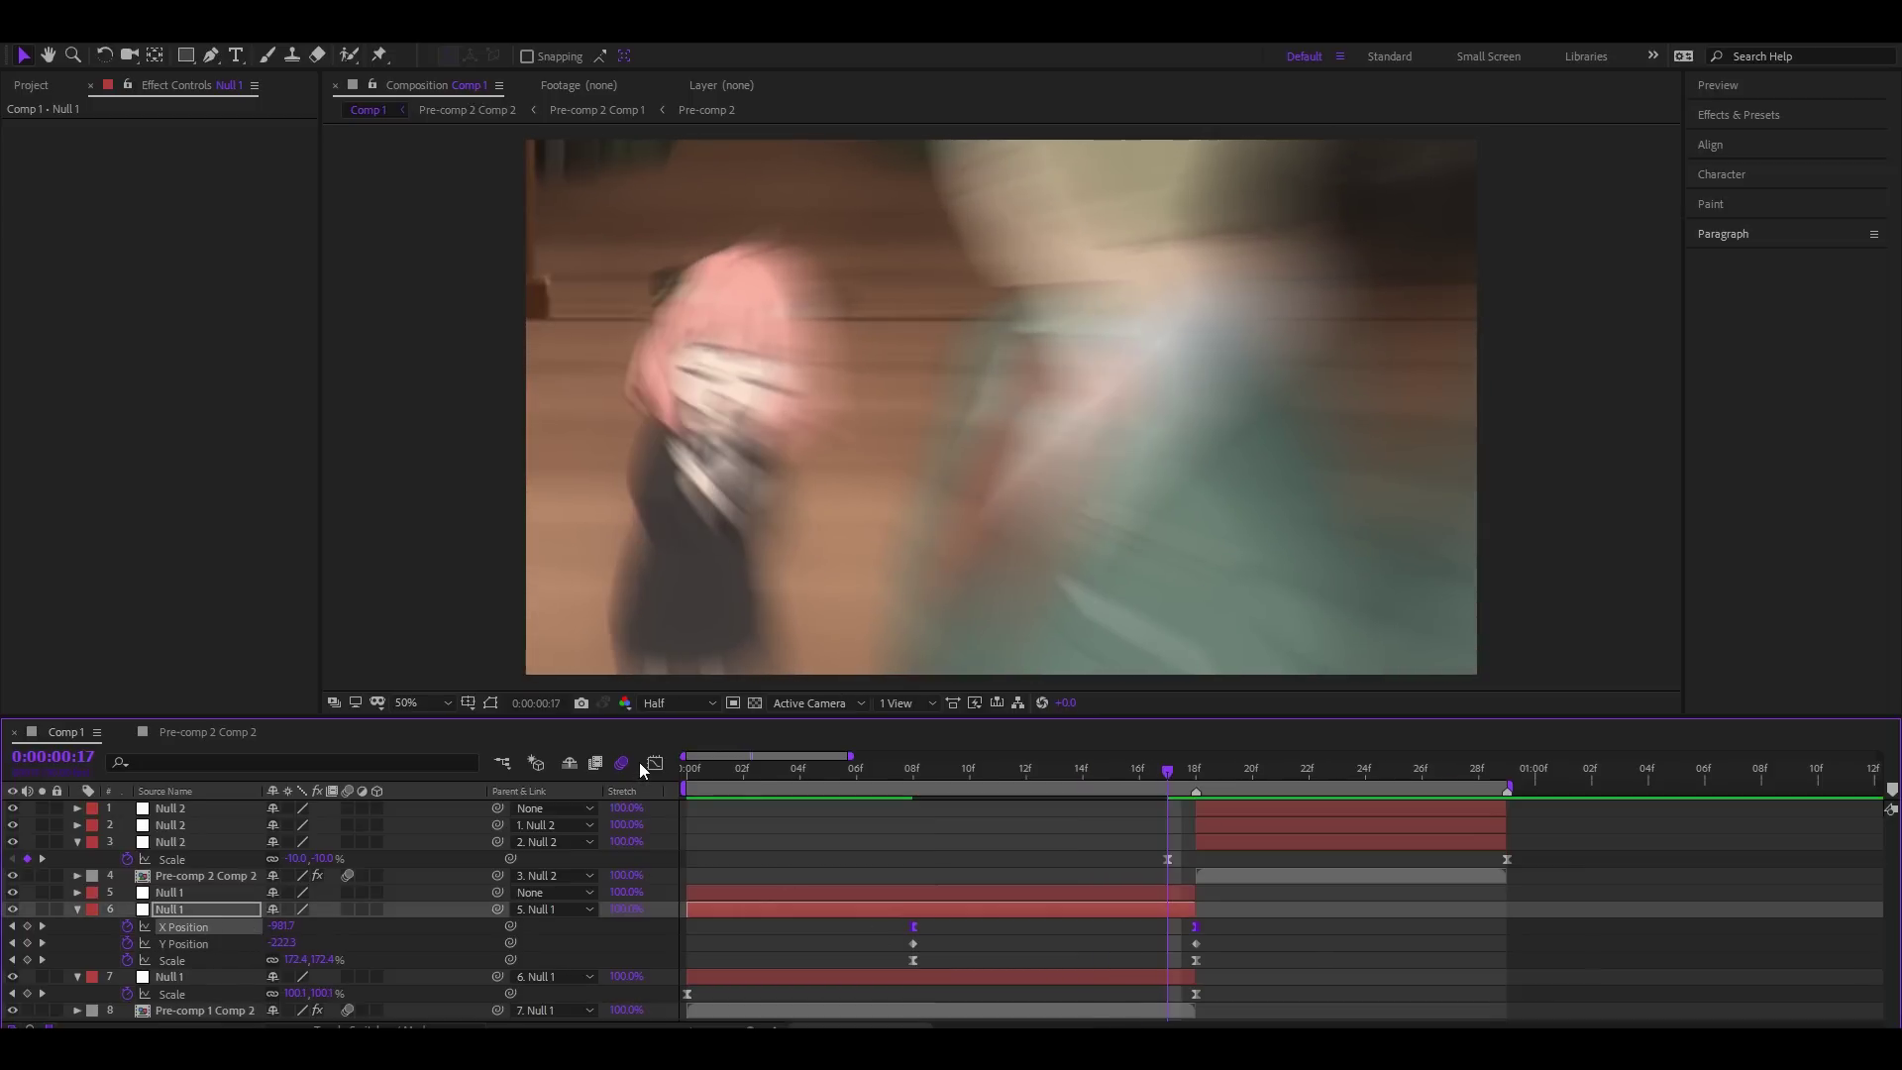
key(shift+F3)
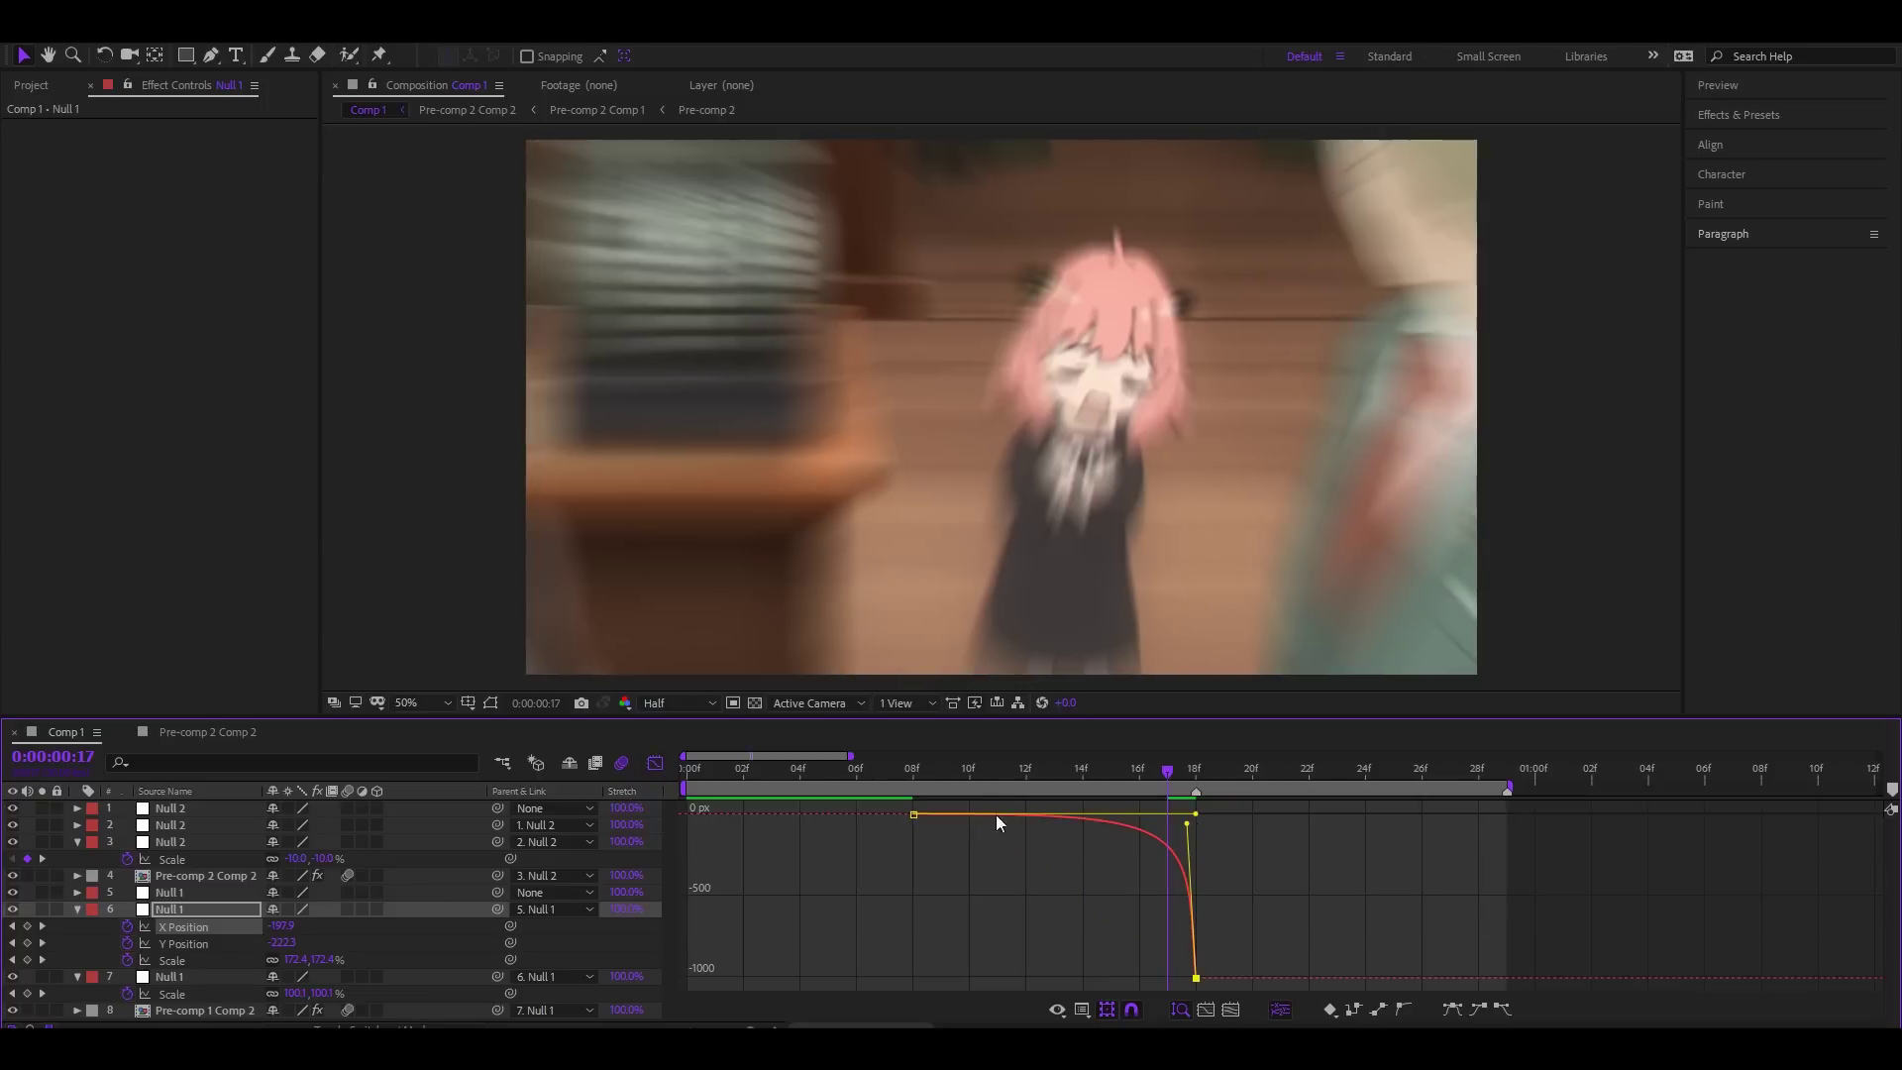
click(235, 943)
click(1400, 887)
drag(914, 815, 1196, 814)
drag(1195, 978, 1186, 817)
drag(1028, 772, 975, 768)
key(space)
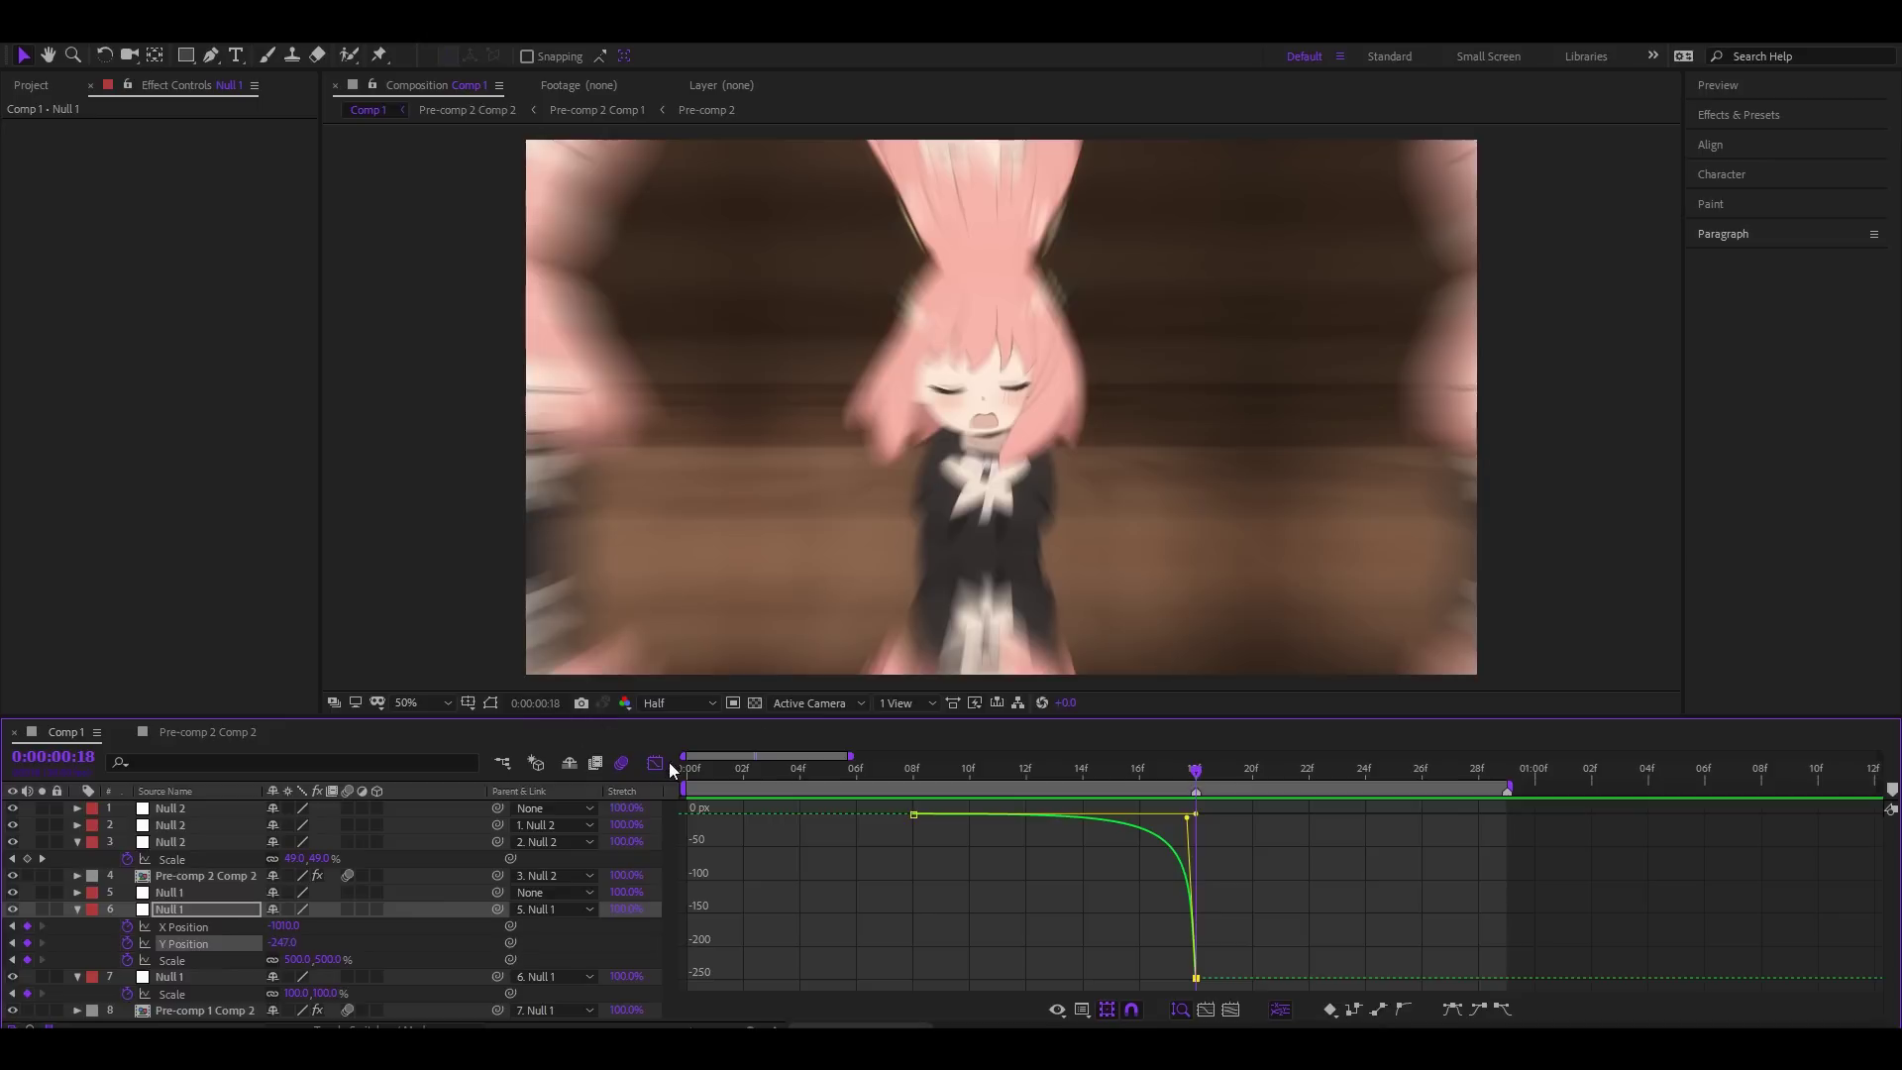
click(654, 763)
Step: Animate the X Position of the Null 2 in layer 3 from 400 at frame 17 to 0 at frame 29
click(1228, 841)
key(shift+p)
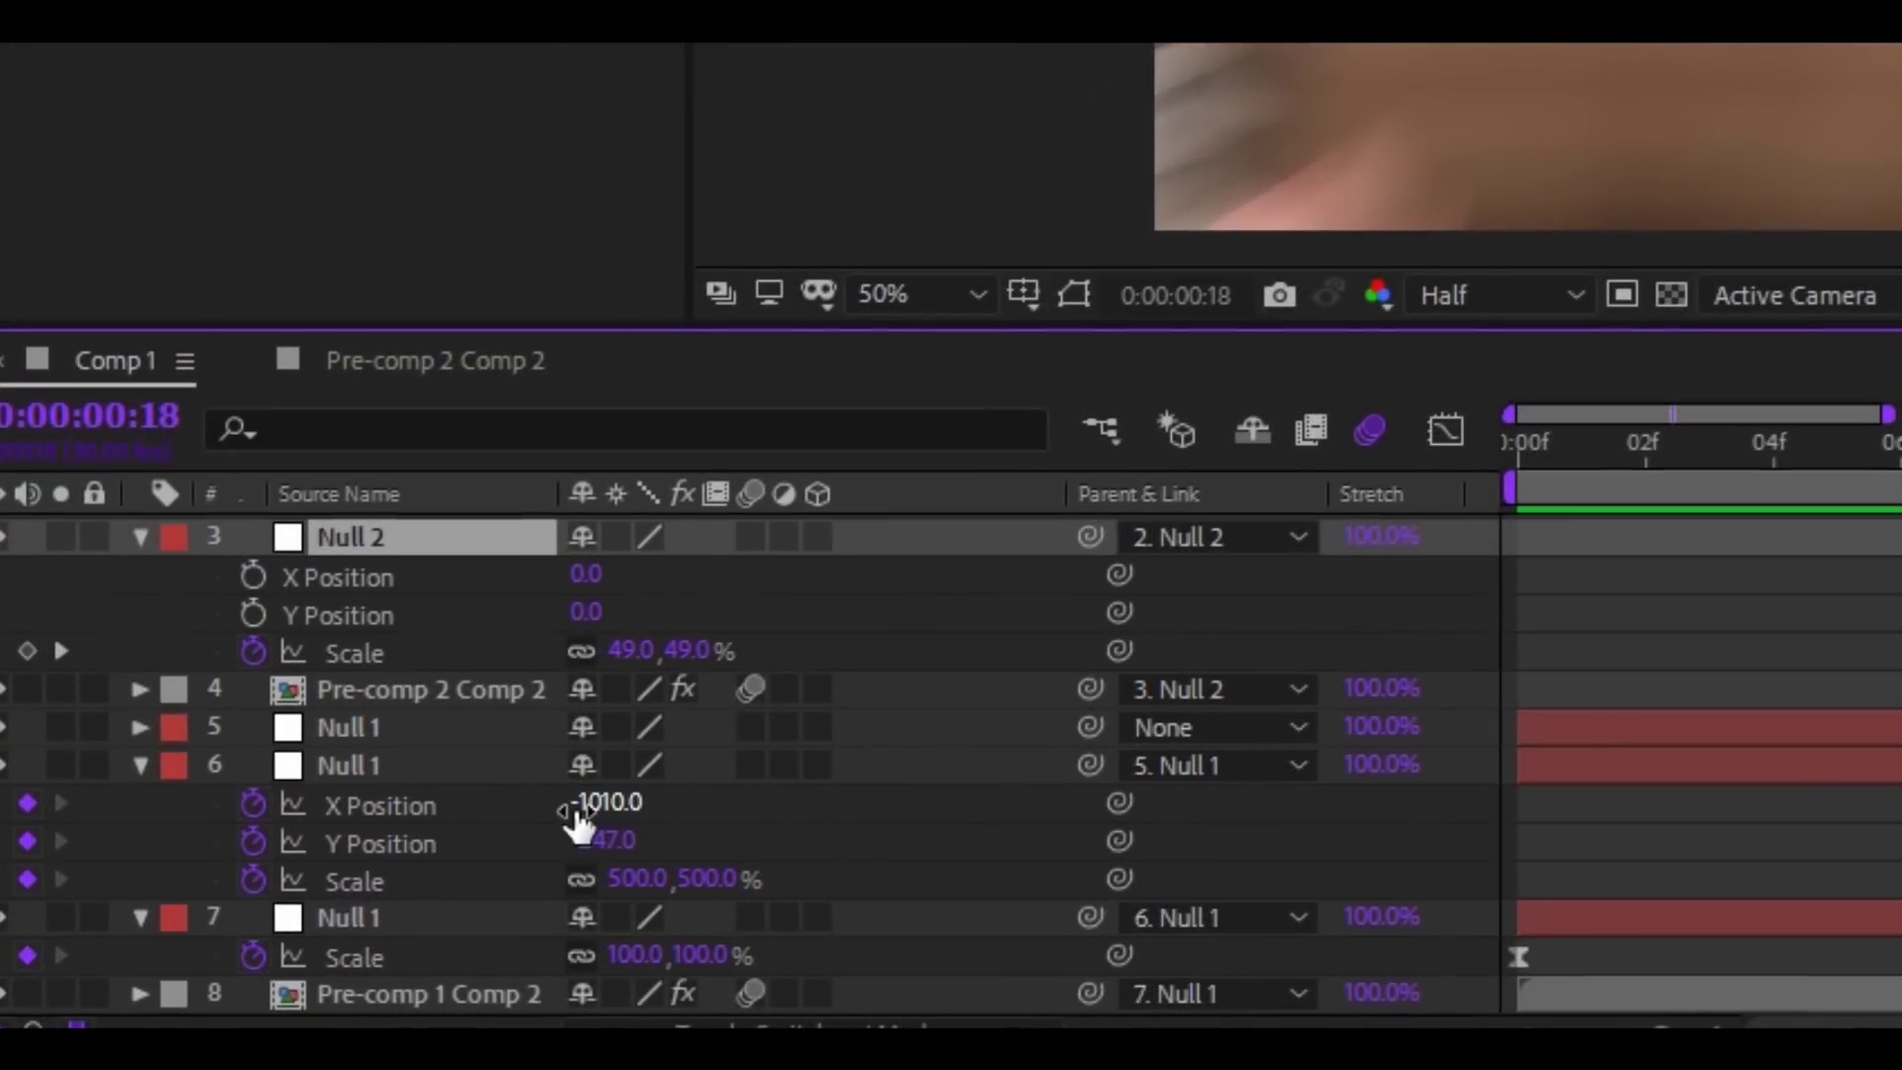
click(255, 575)
click(586, 575)
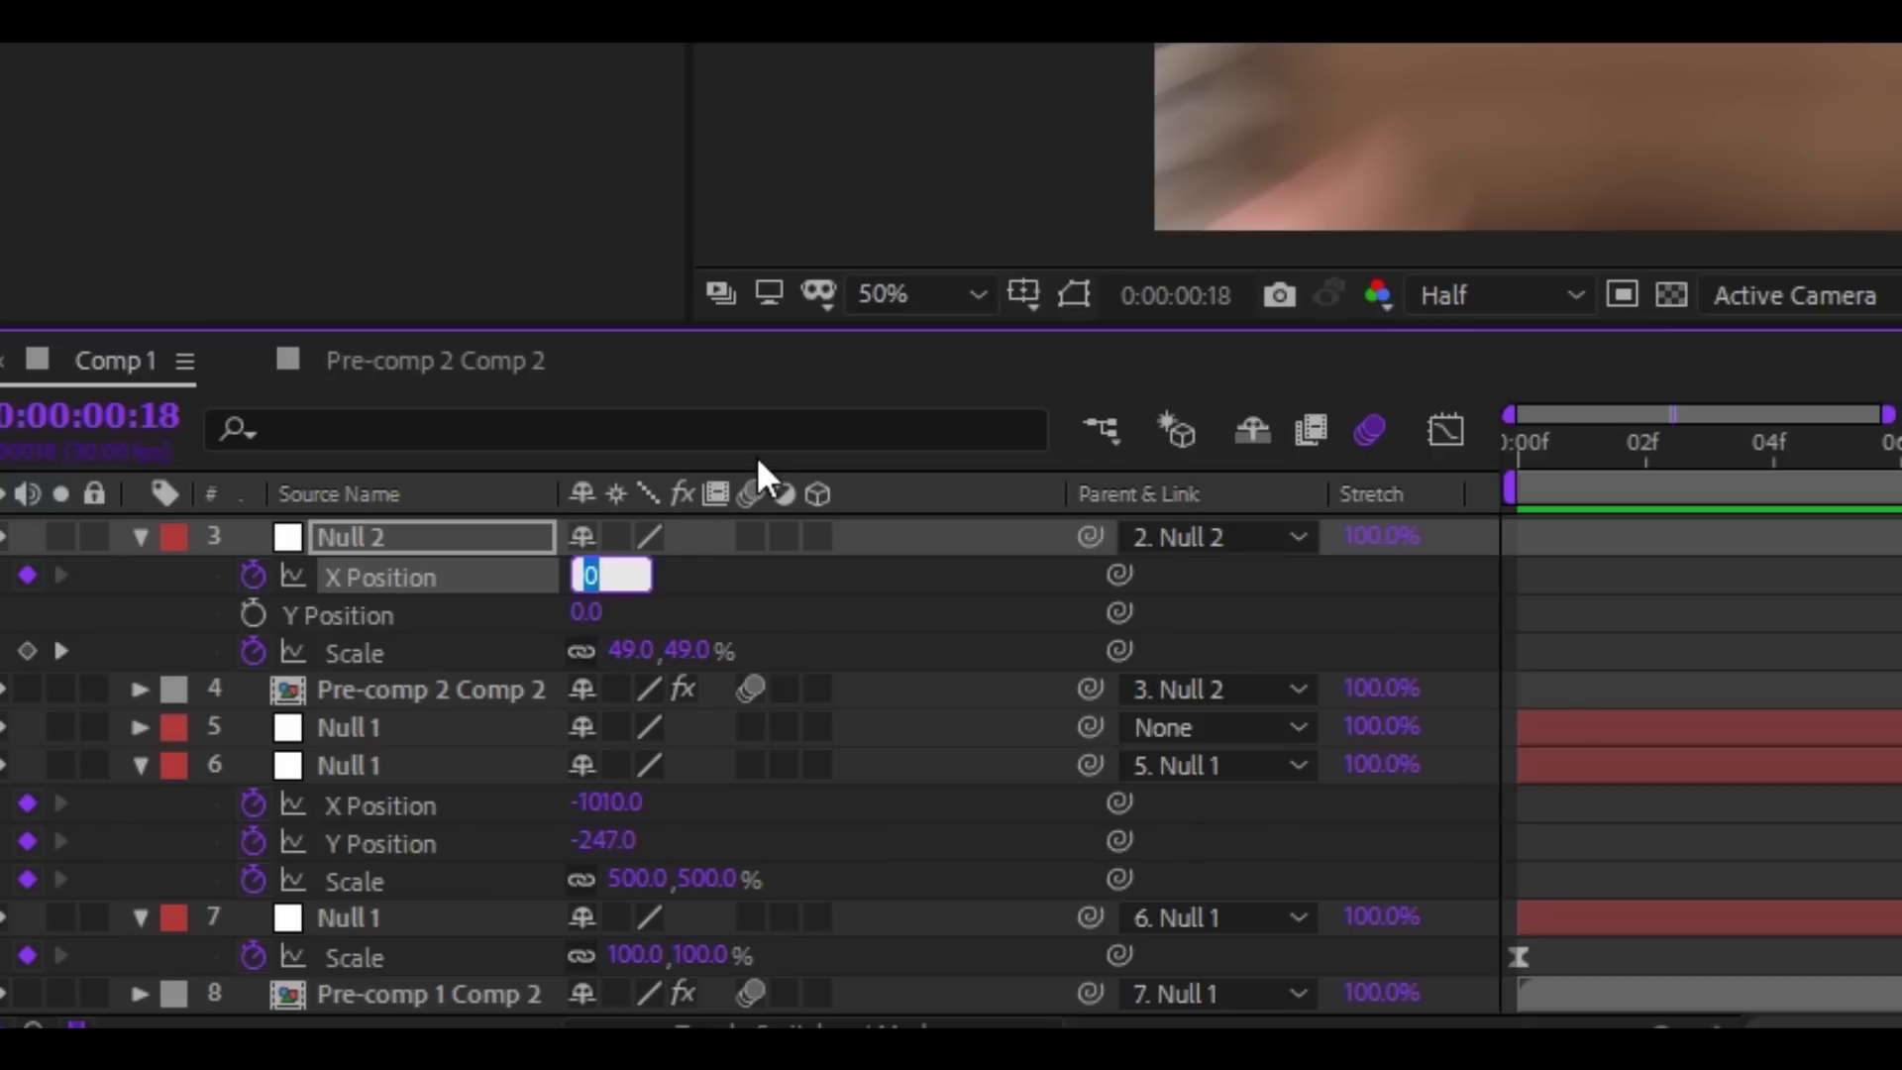
text(400)
drag(1279, 814, 1256, 820)
key(k)
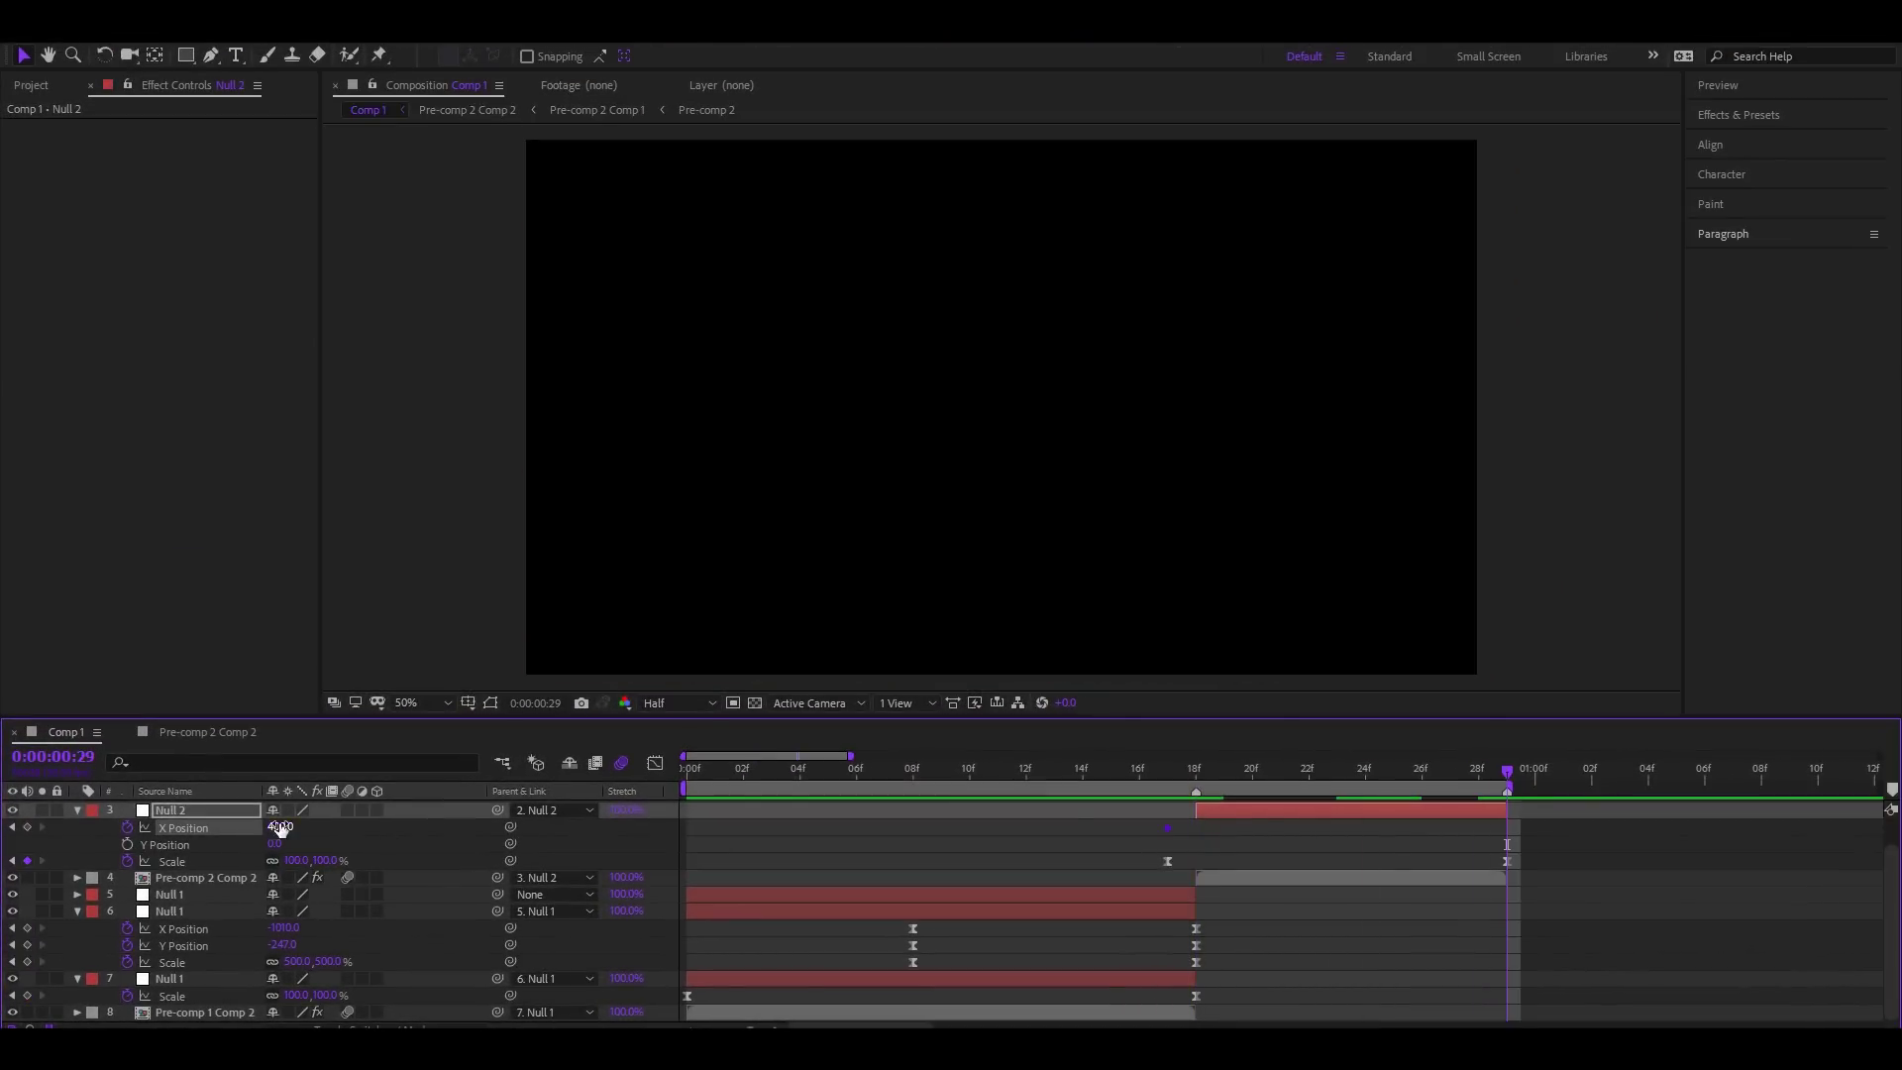
Step: Shape layer 3's X Position curve to fall steeply from frame 17 and flatten toward frame 29, and preview the transition
click(654, 763)
drag(1280, 813, 1056, 931)
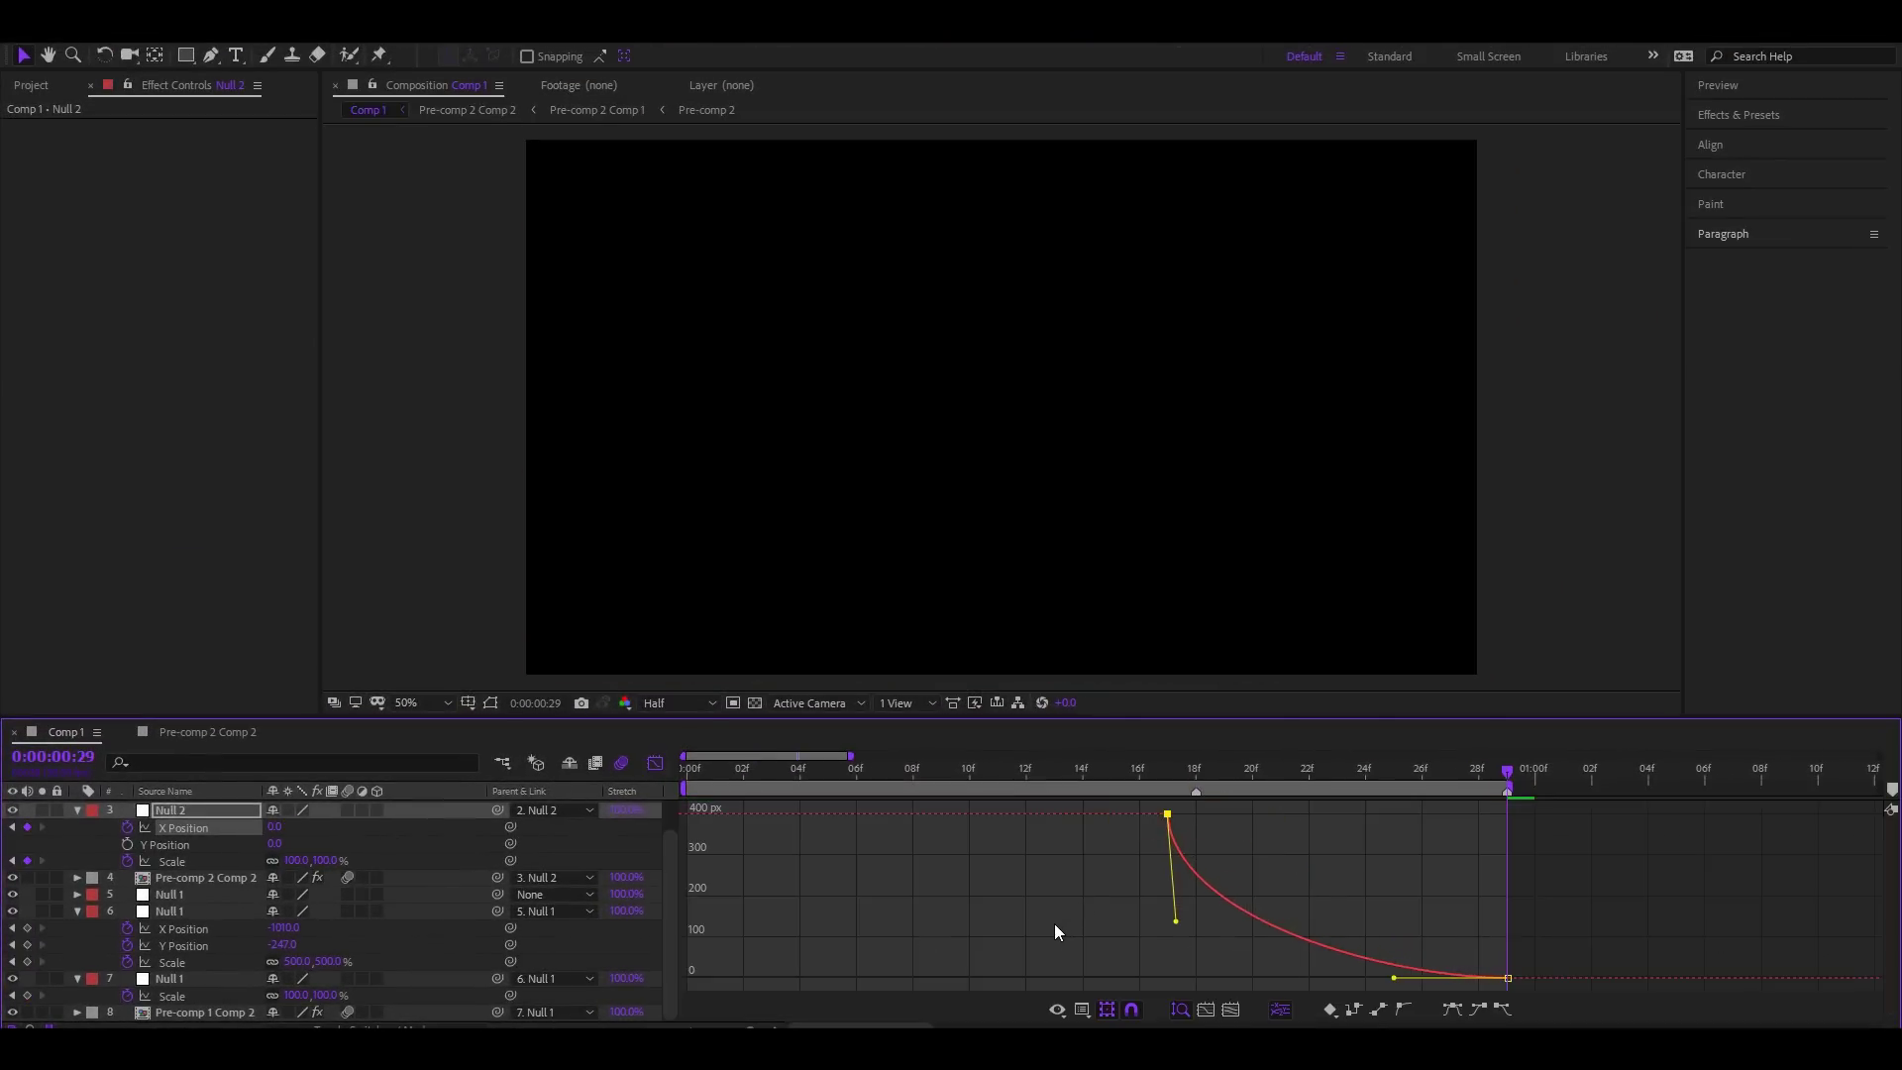
drag(1395, 979, 1212, 979)
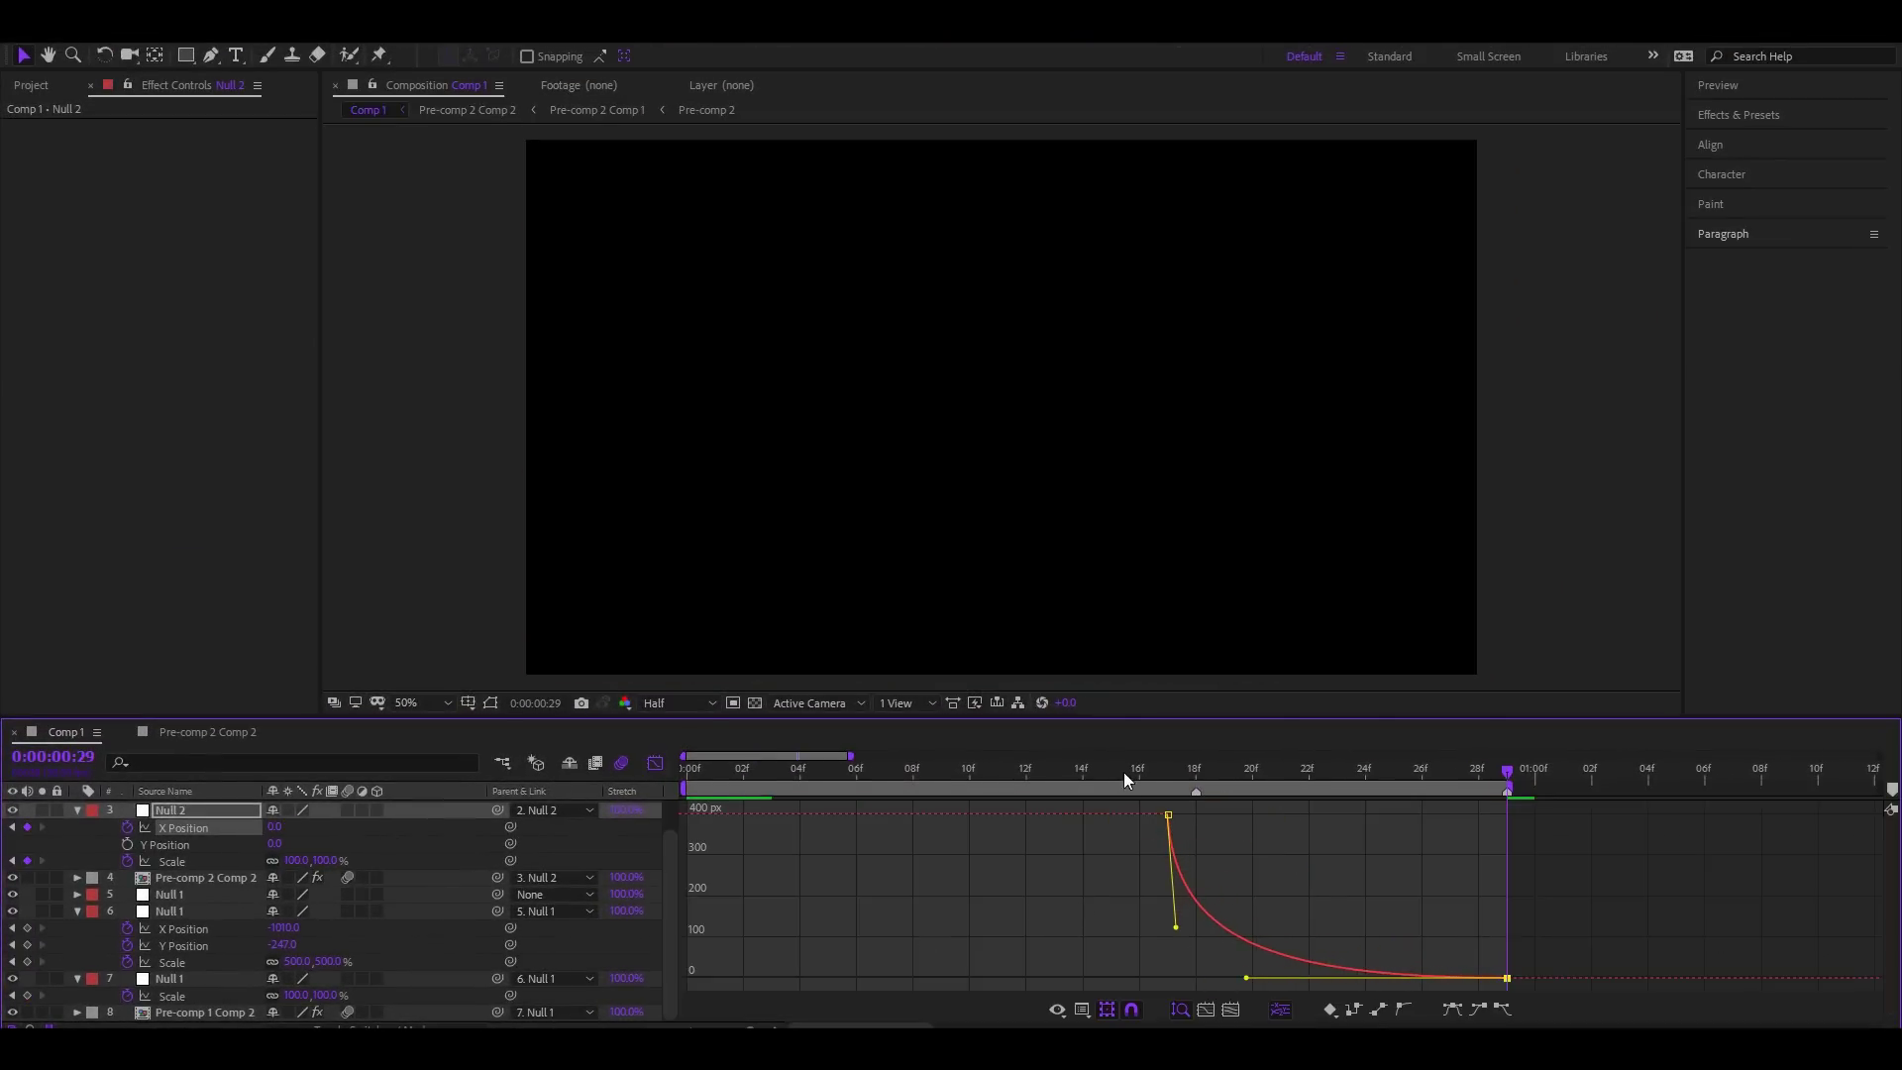
drag(1157, 772, 1088, 803)
key(space)
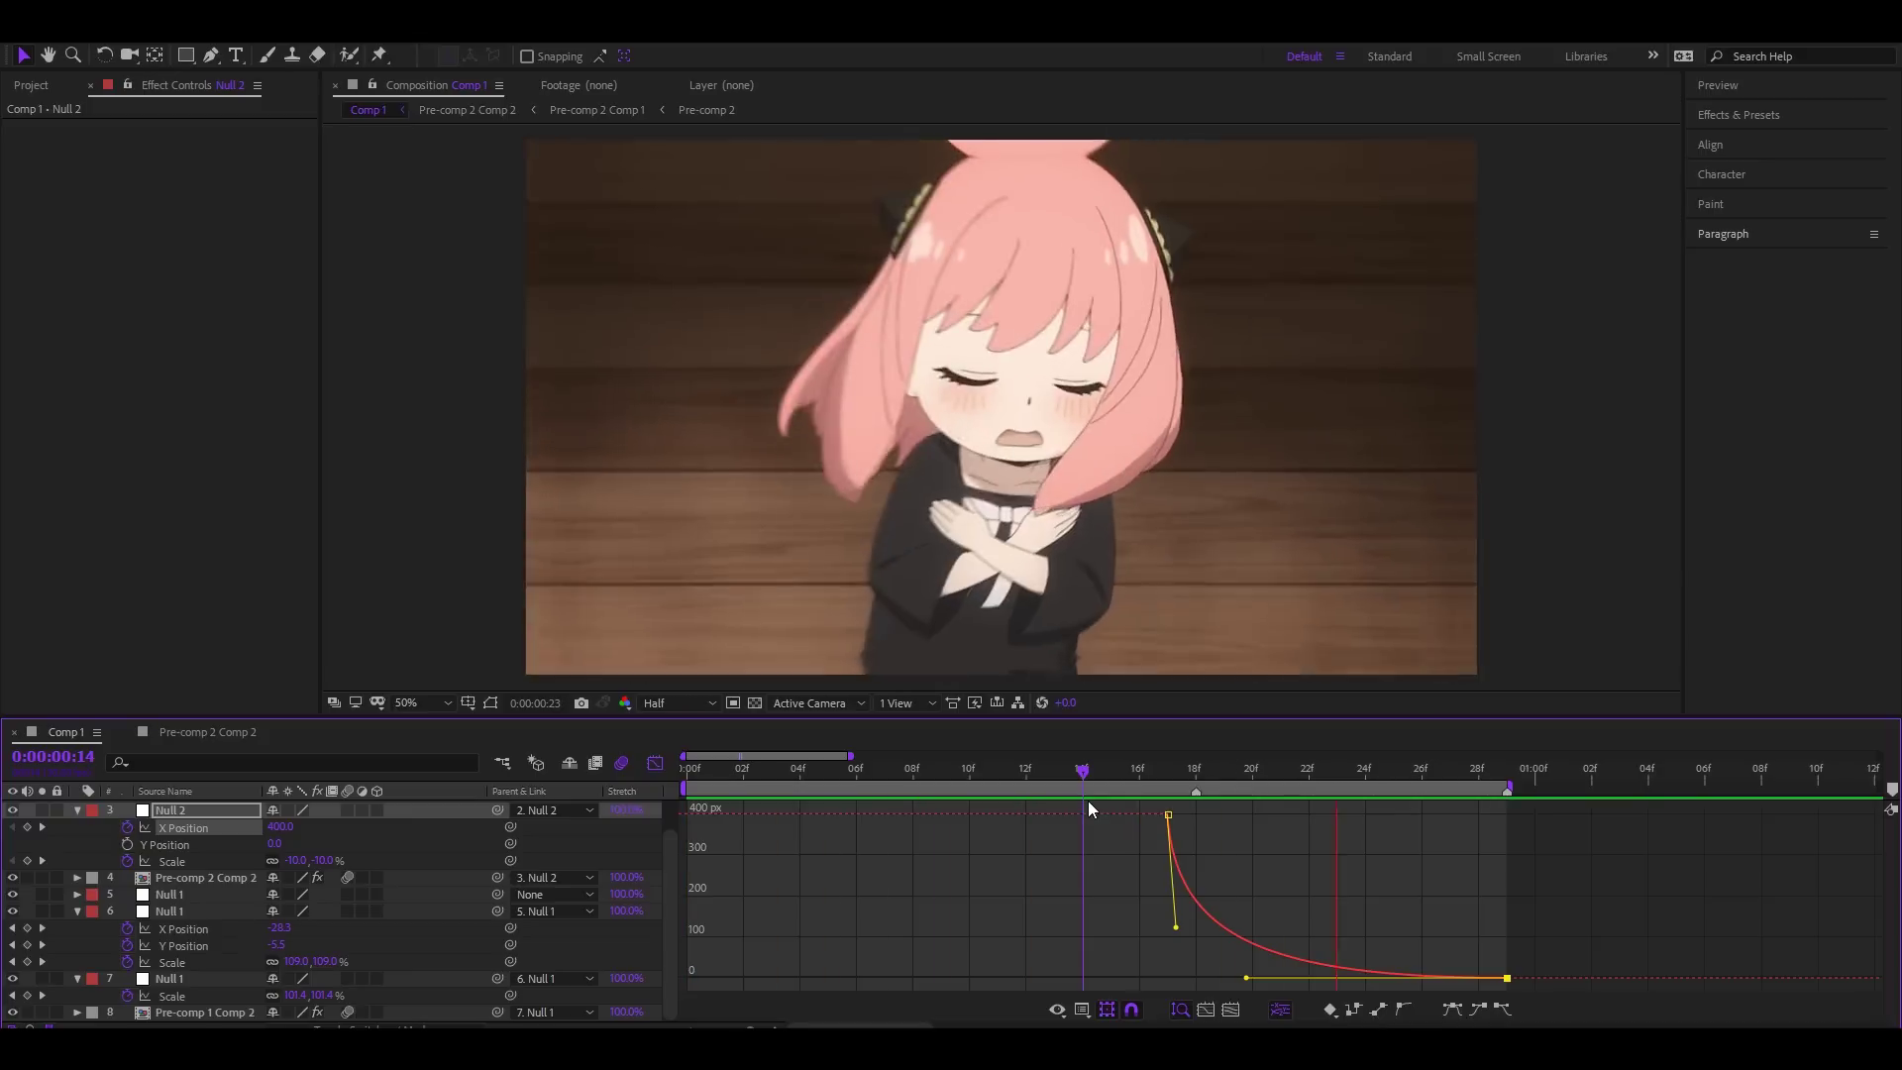
click(655, 762)
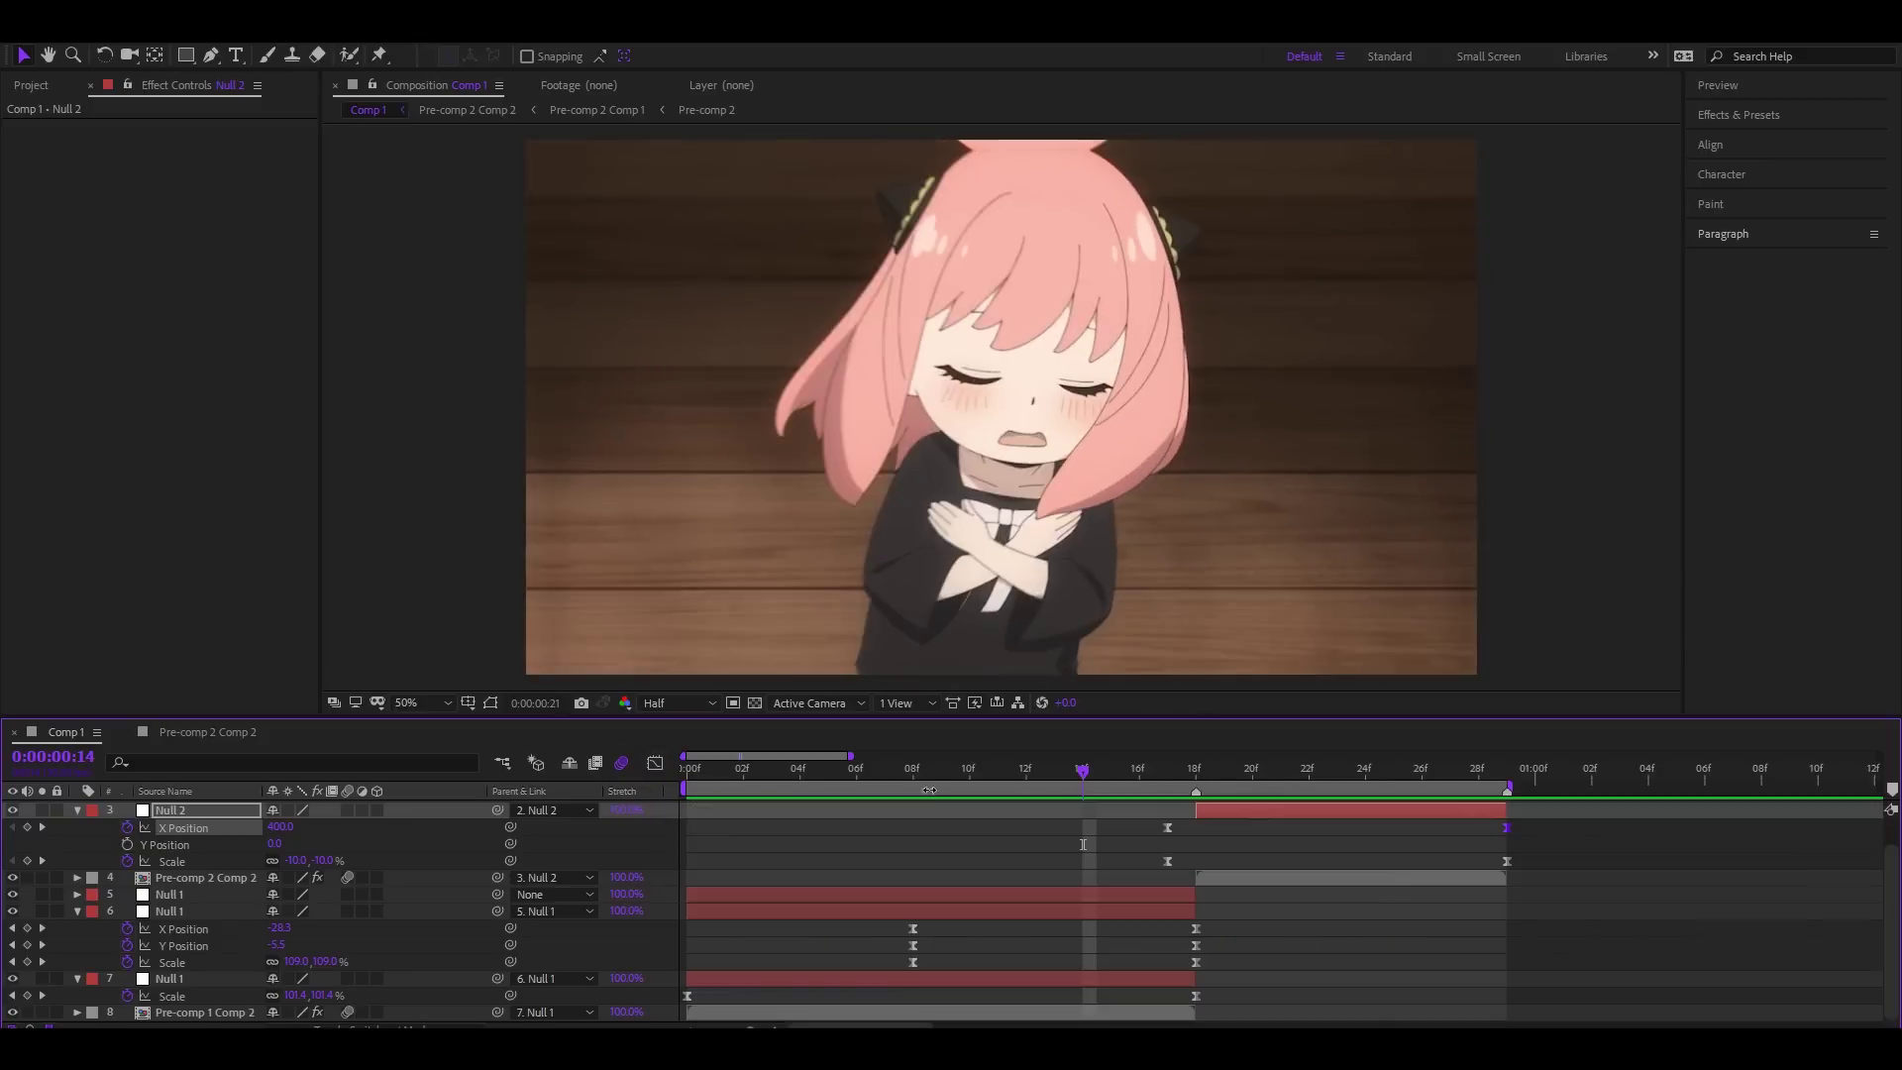
Step: Keyframe the Scale of the Null 2 in layer 2 from 100% at frame 23 to 25% at frame 29
click(1310, 771)
scroll(1310, 852, up, 2)
click(1311, 825)
key(s)
drag(1322, 768, 1329, 769)
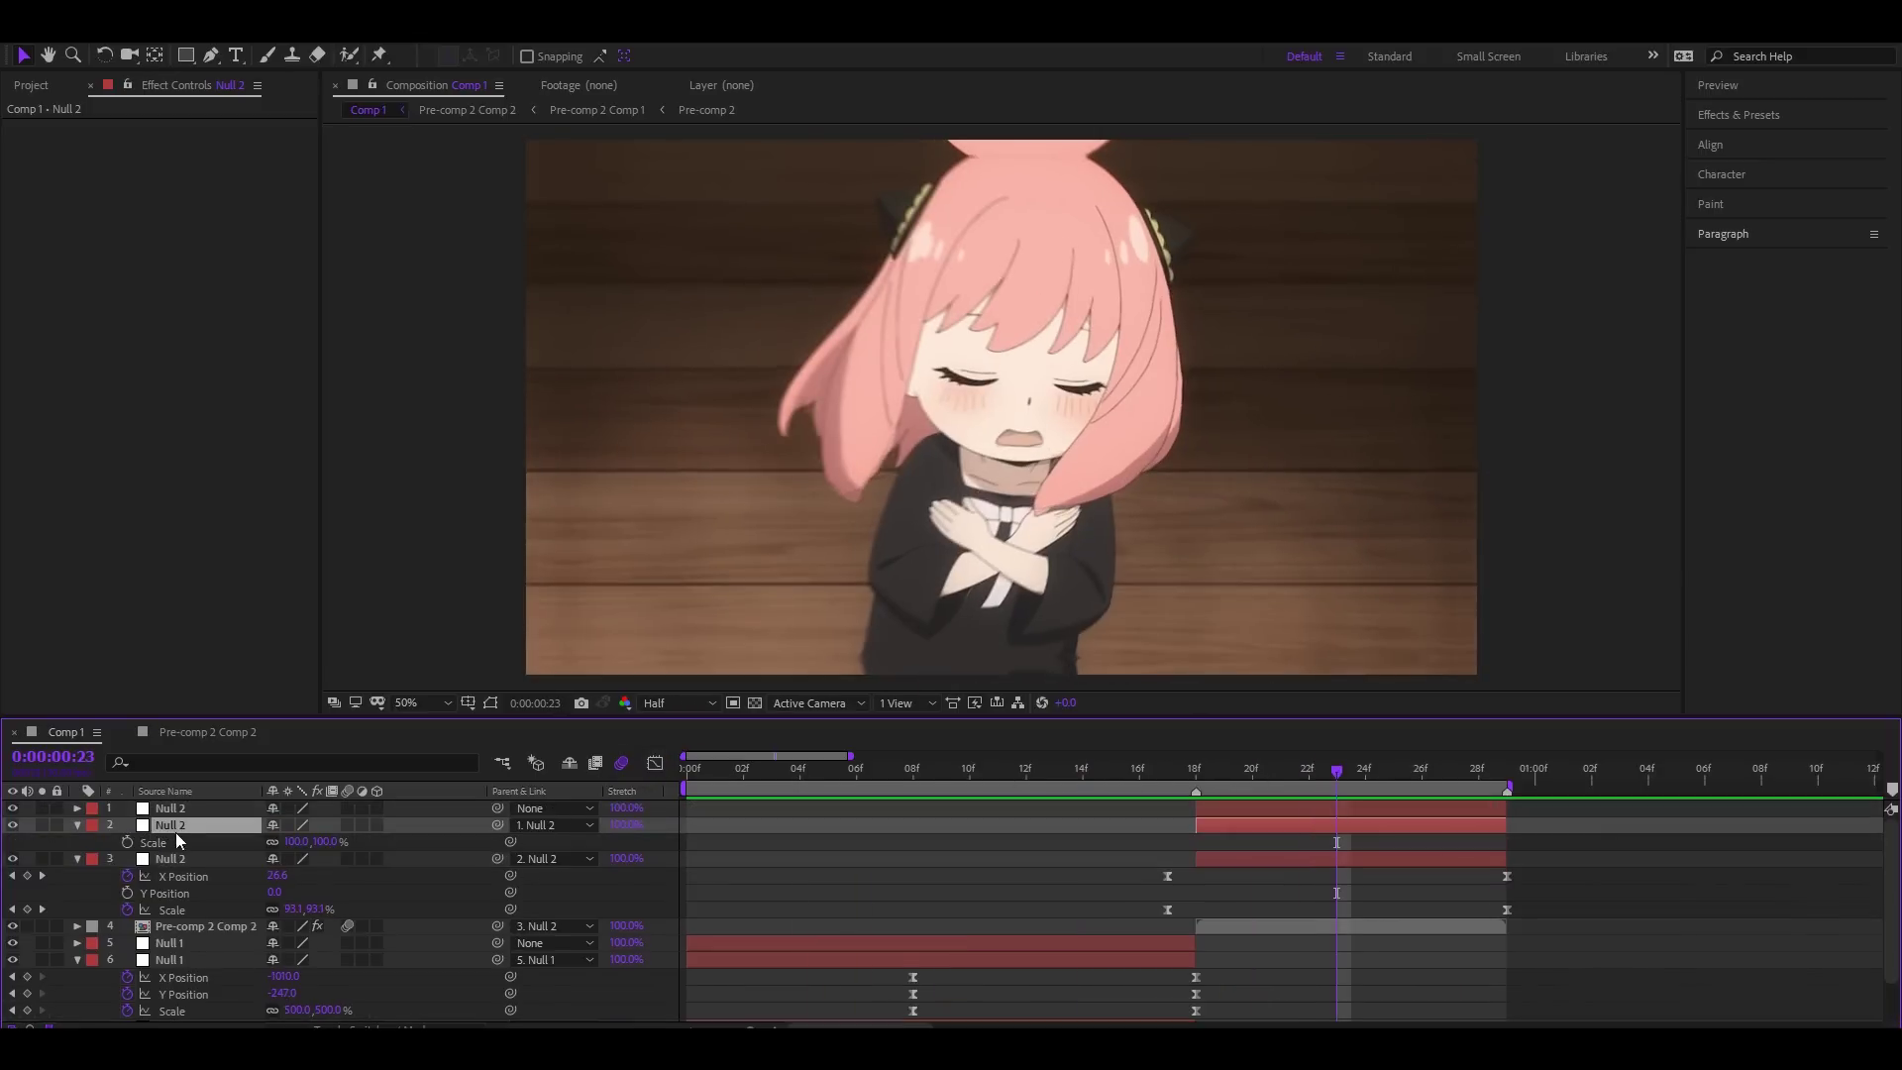
click(1507, 772)
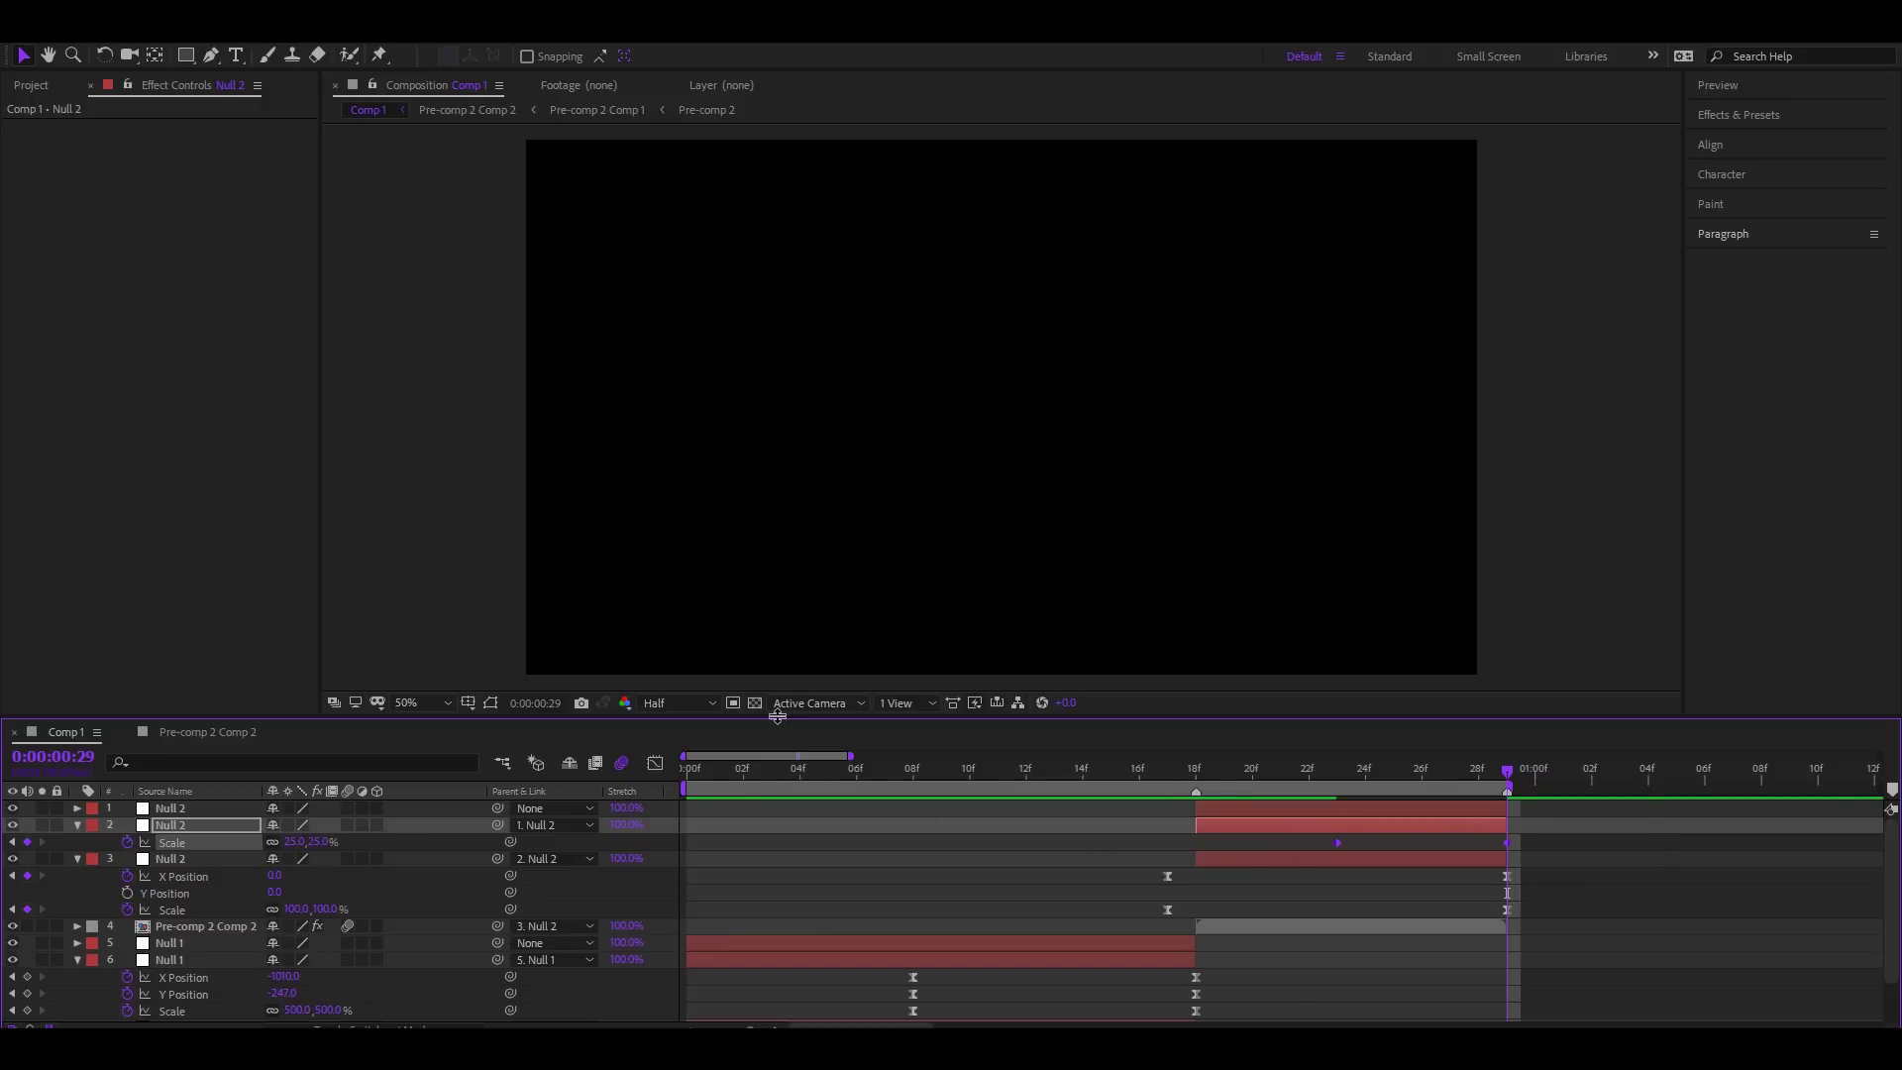
Step: Shape layer 2's Scale curve to start flat and drop steeply into frame 29, and preview the transition
key(shift+F3)
drag(1394, 813, 1538, 810)
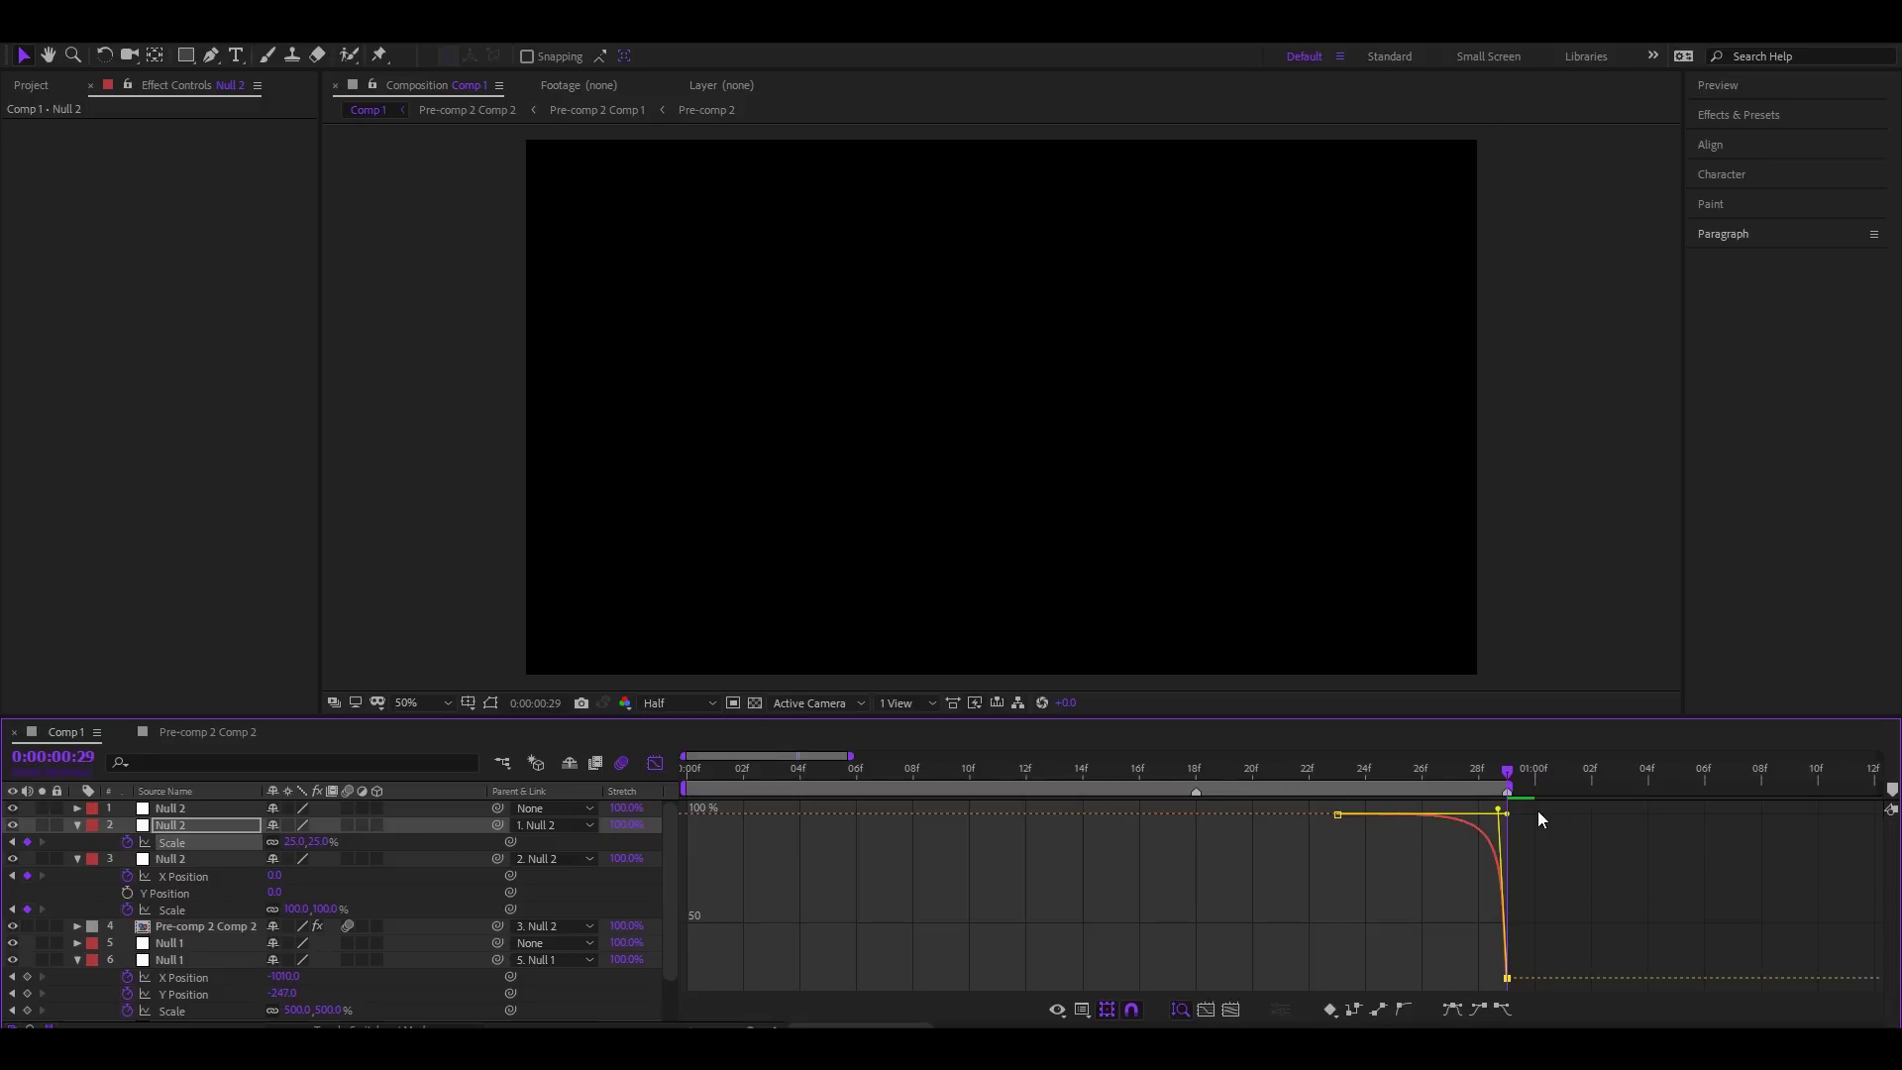
key(space)
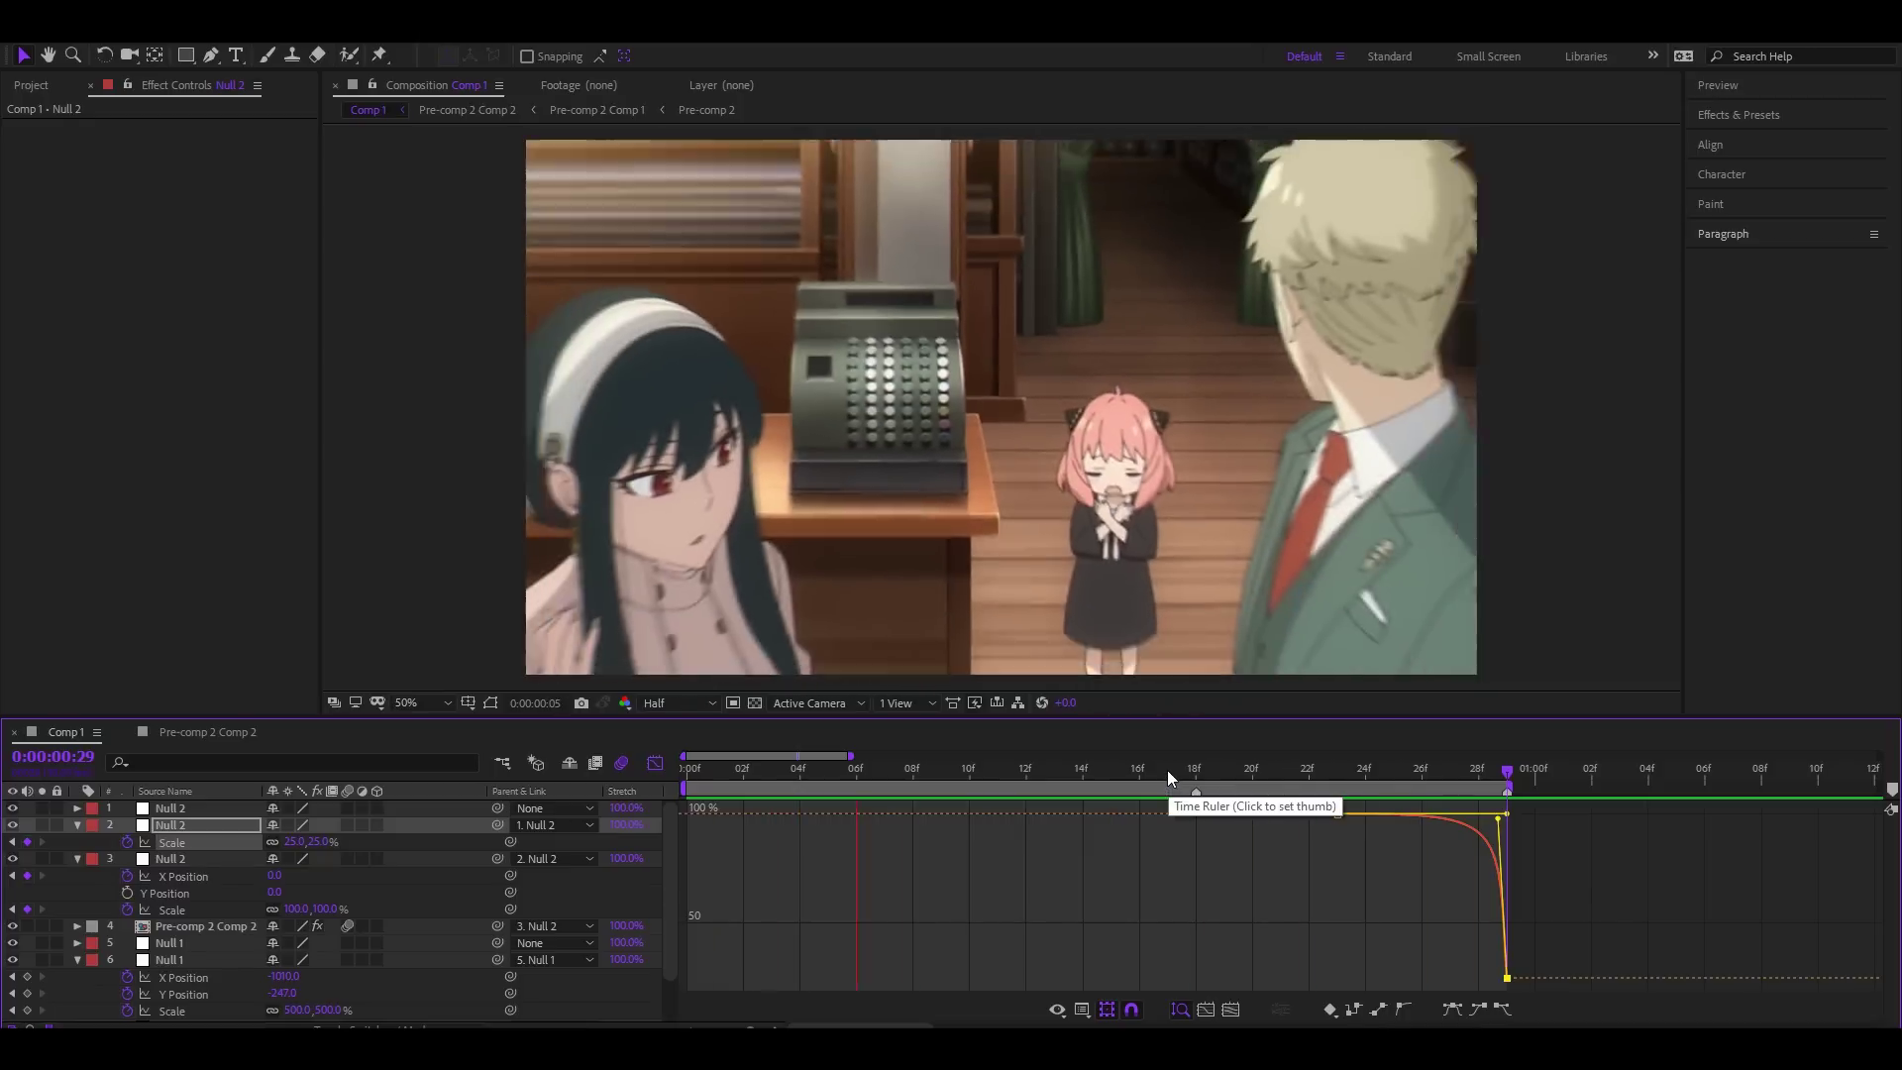
click(655, 764)
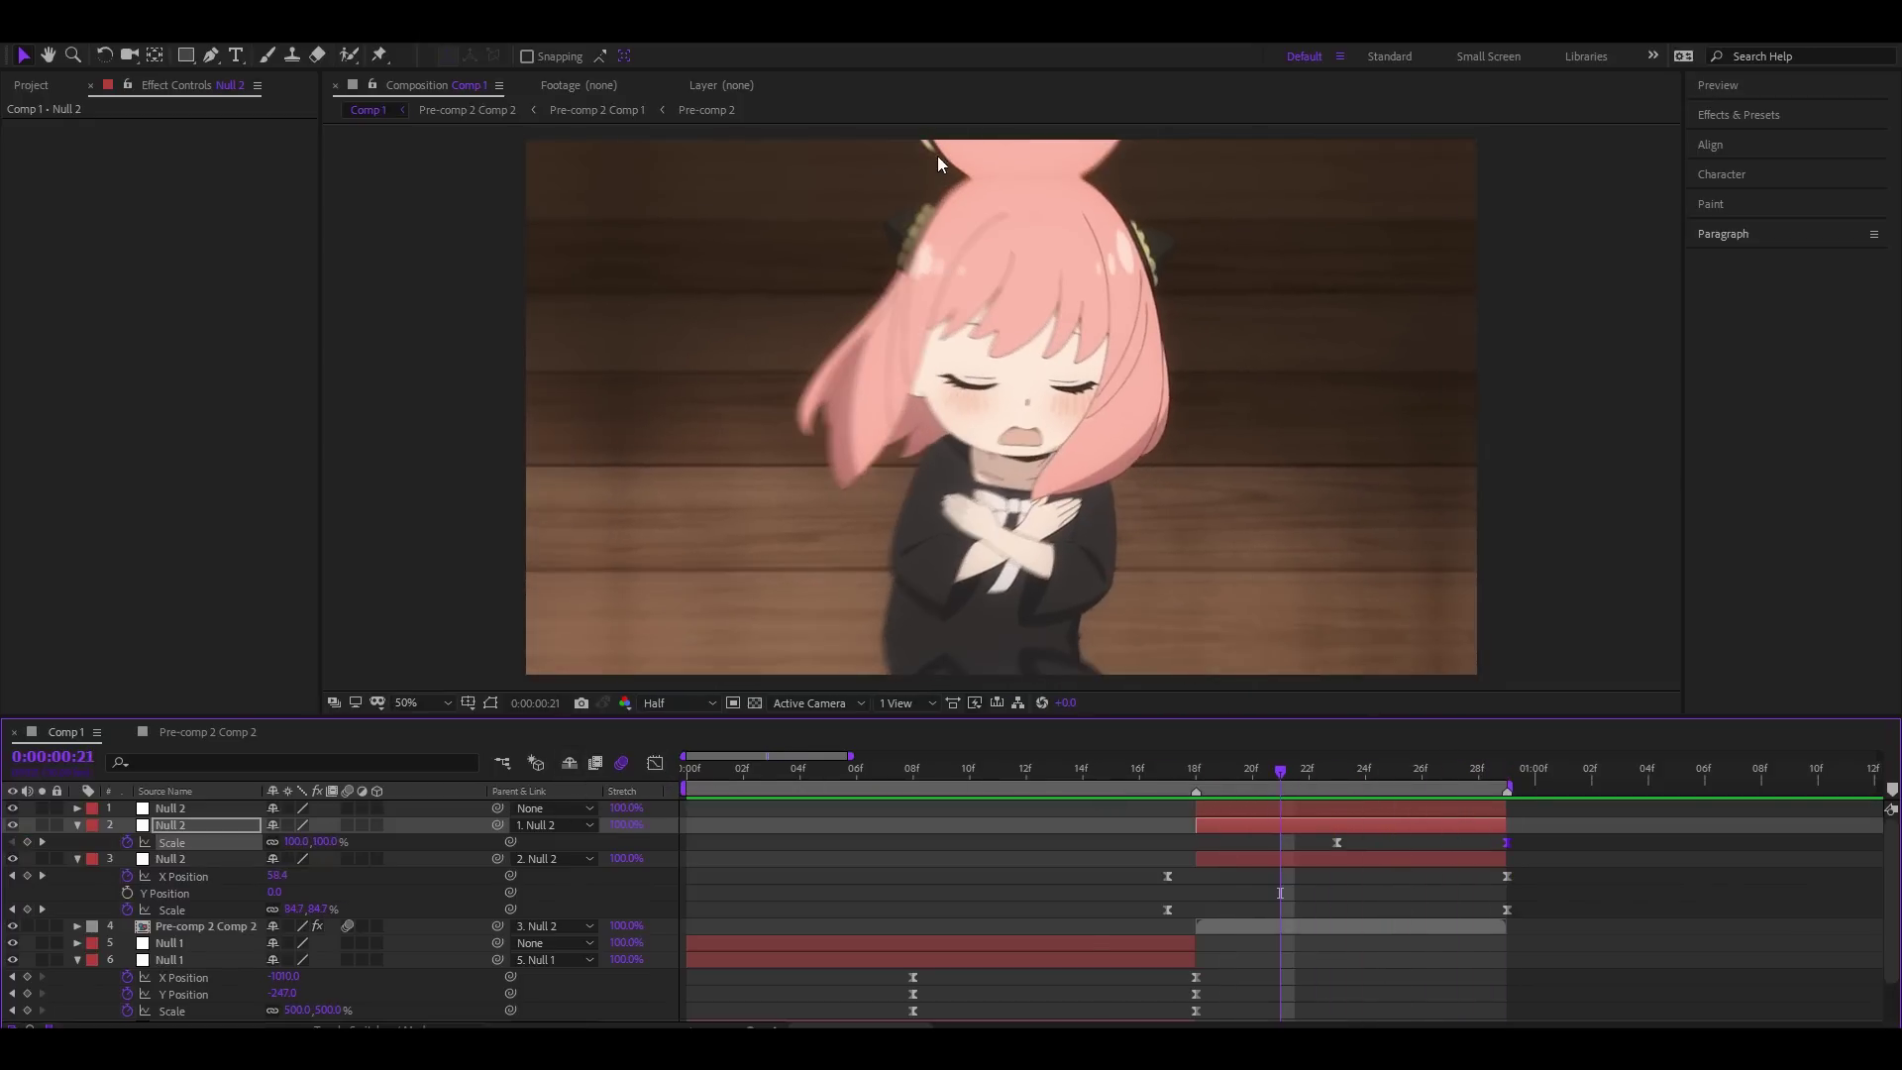
Step: Set the Scale of the Null 2 in layer 3 to 107% at frame 29 and preview the result
drag(1464, 776, 1507, 776)
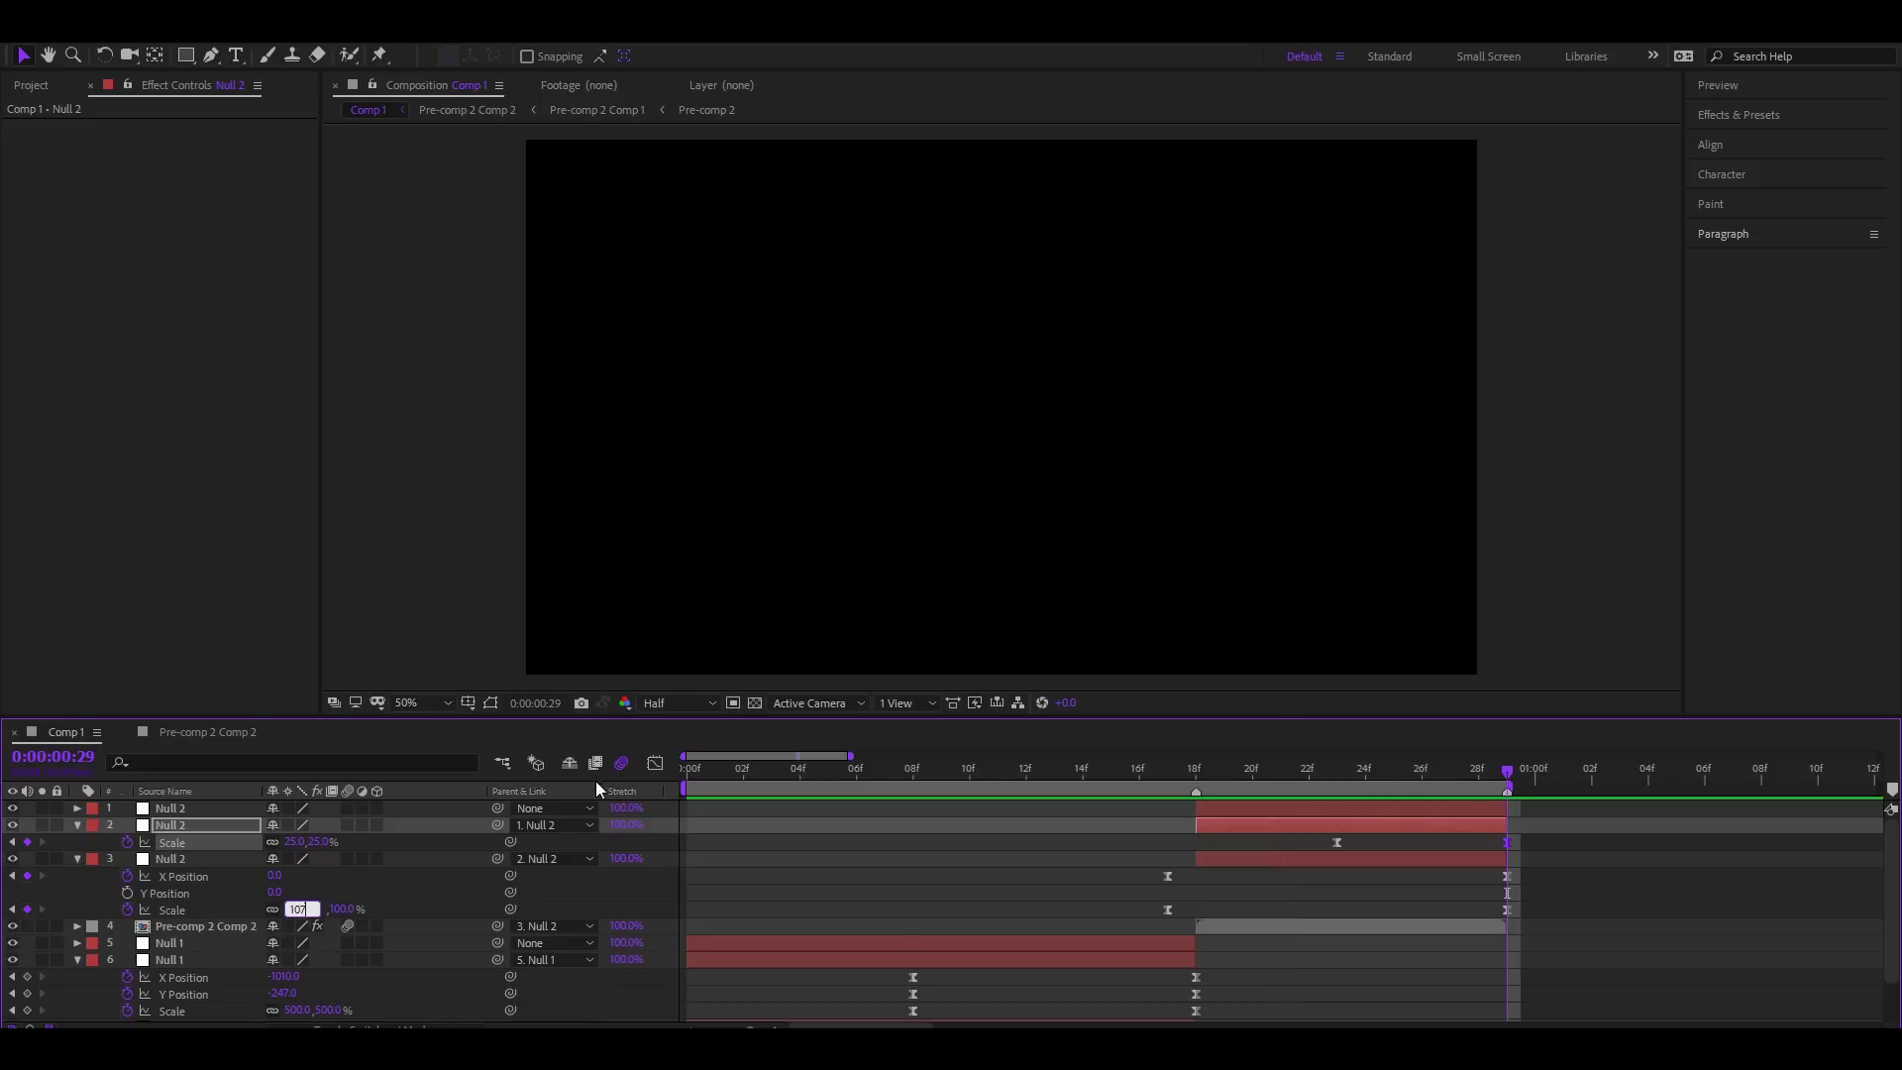
click(656, 764)
key(shift+F3)
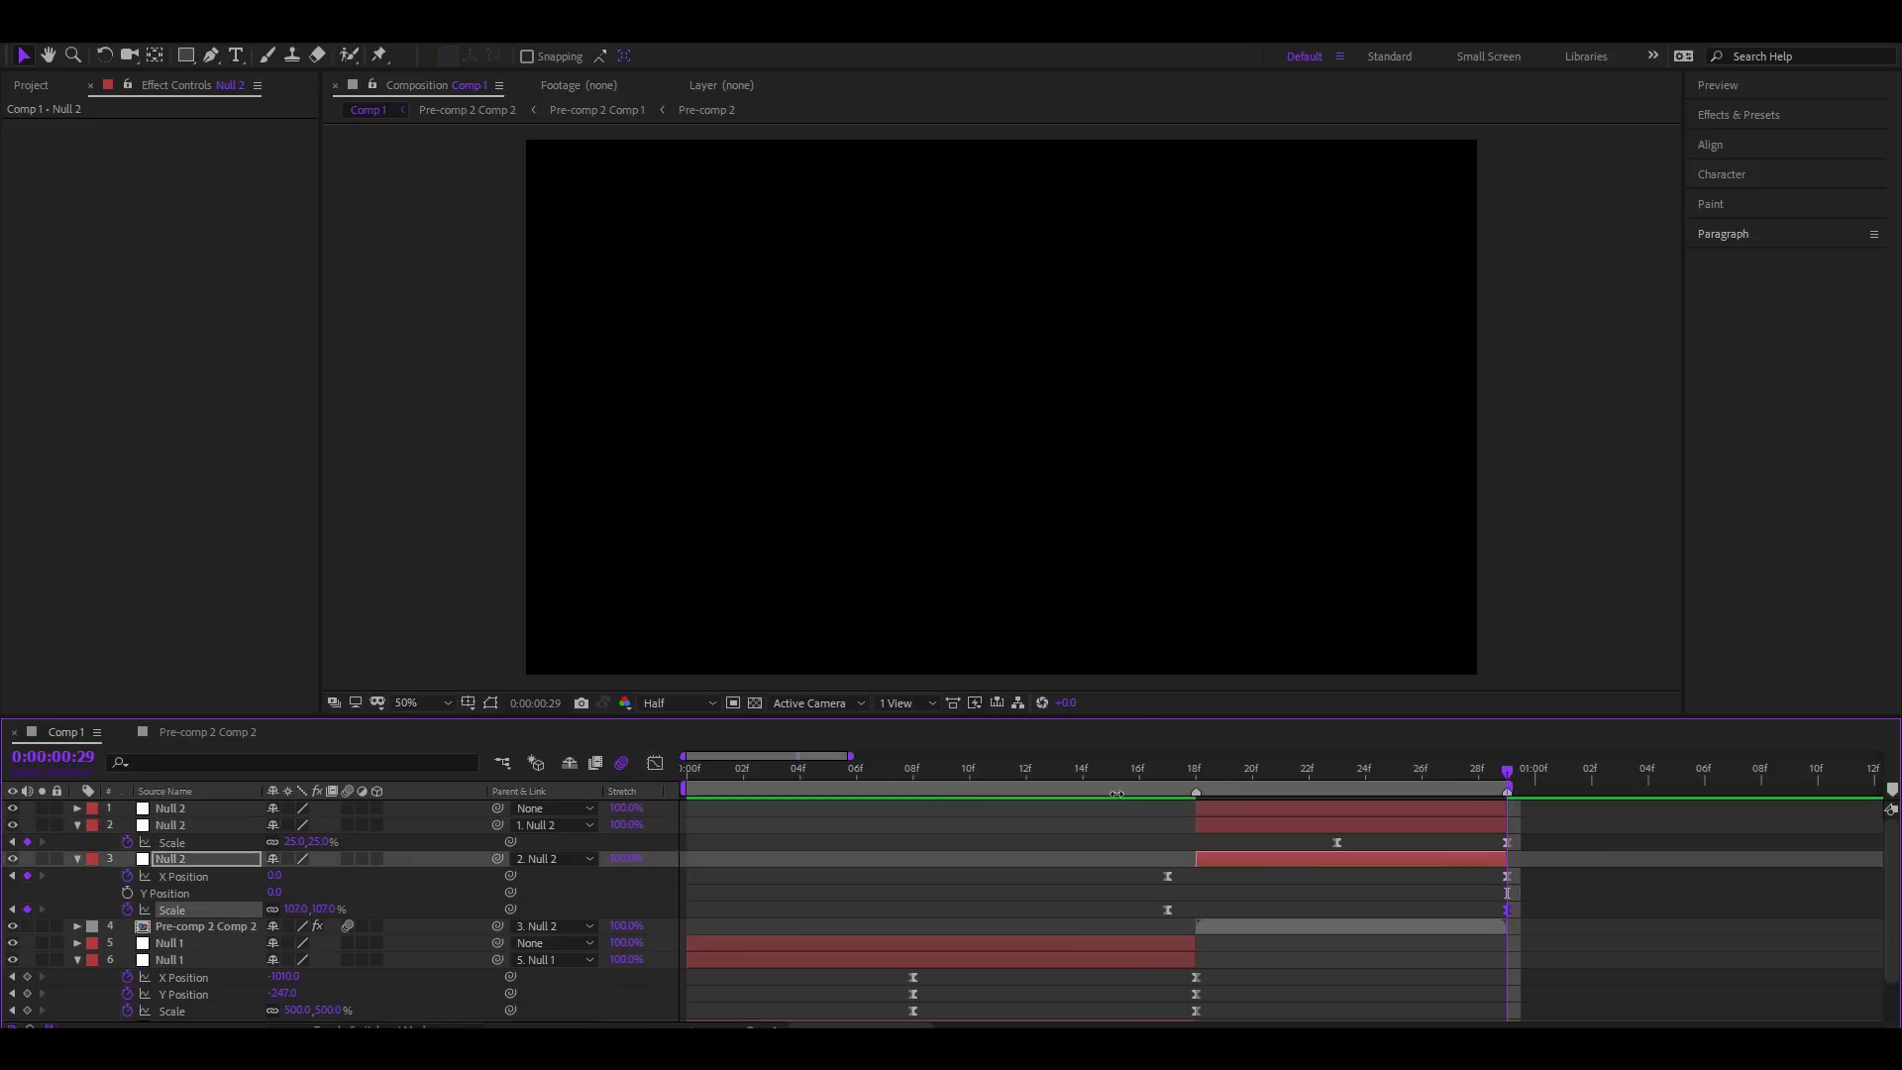
key(space)
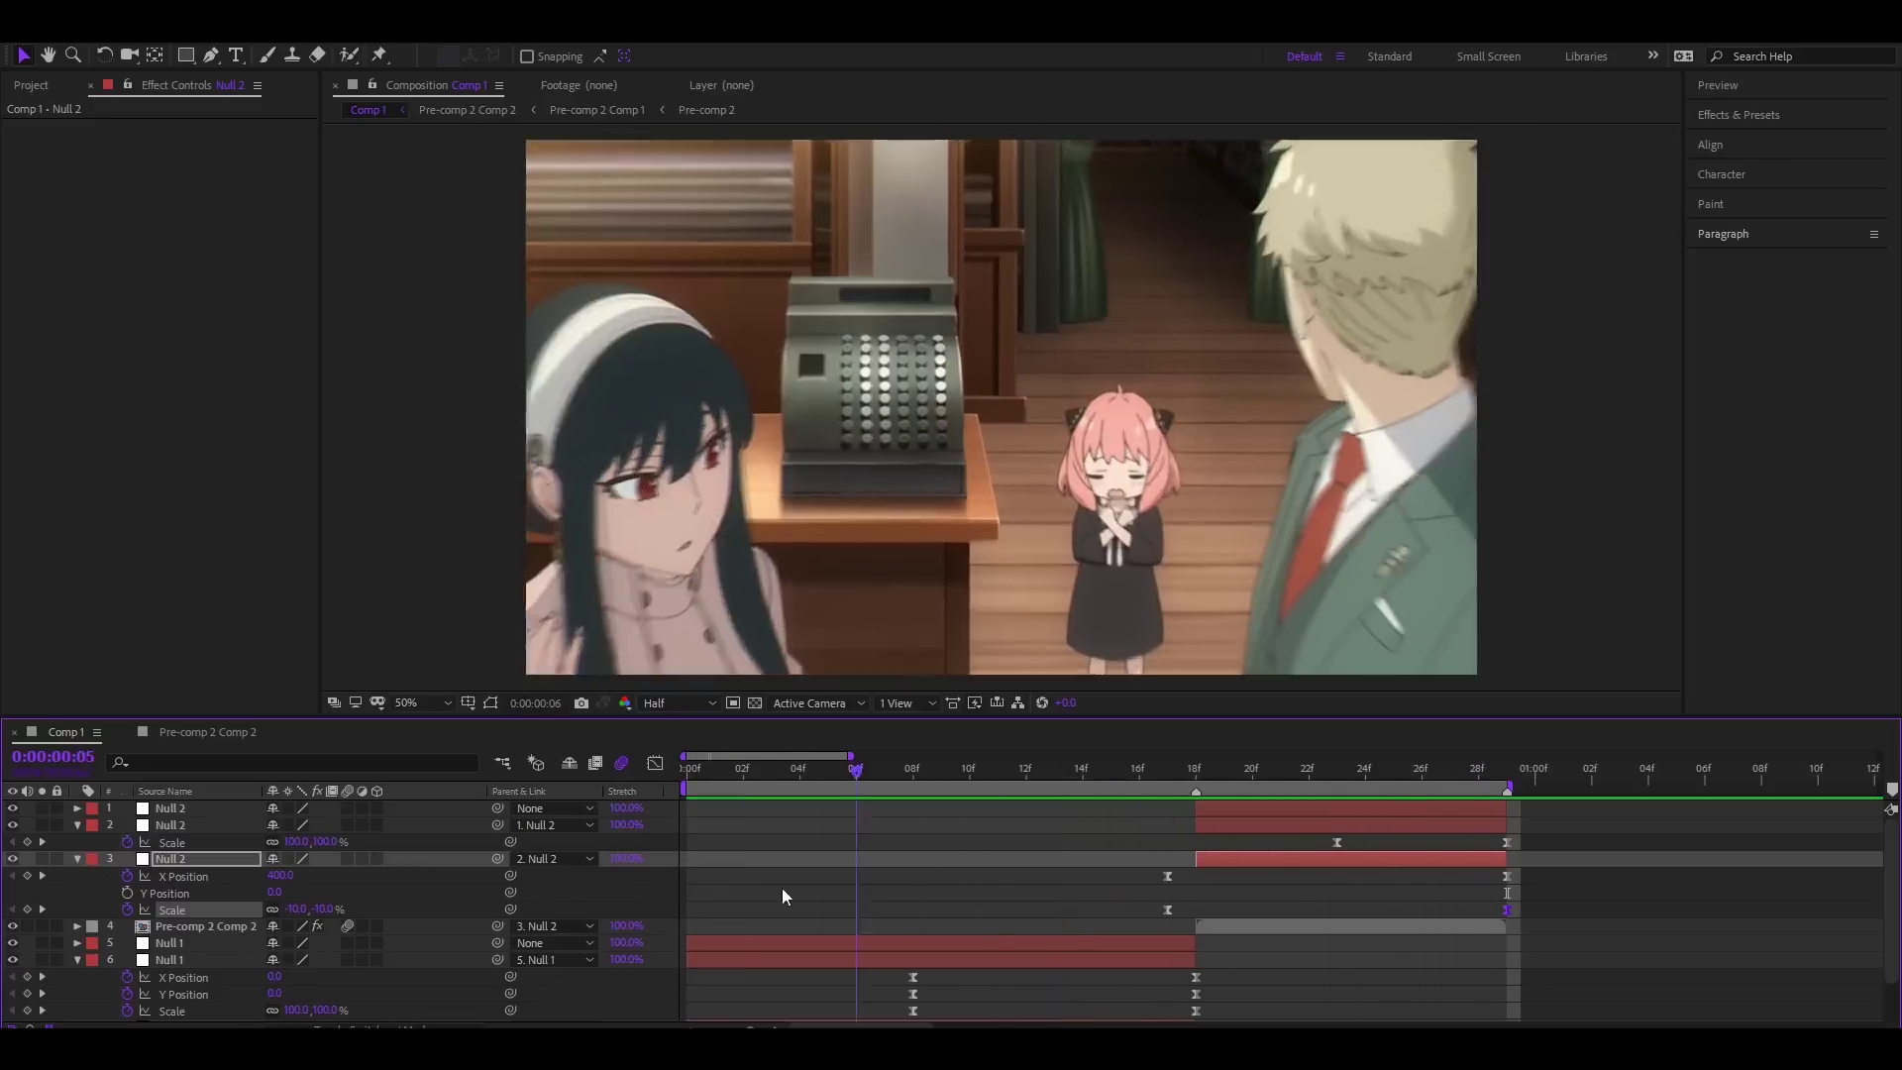
key(space)
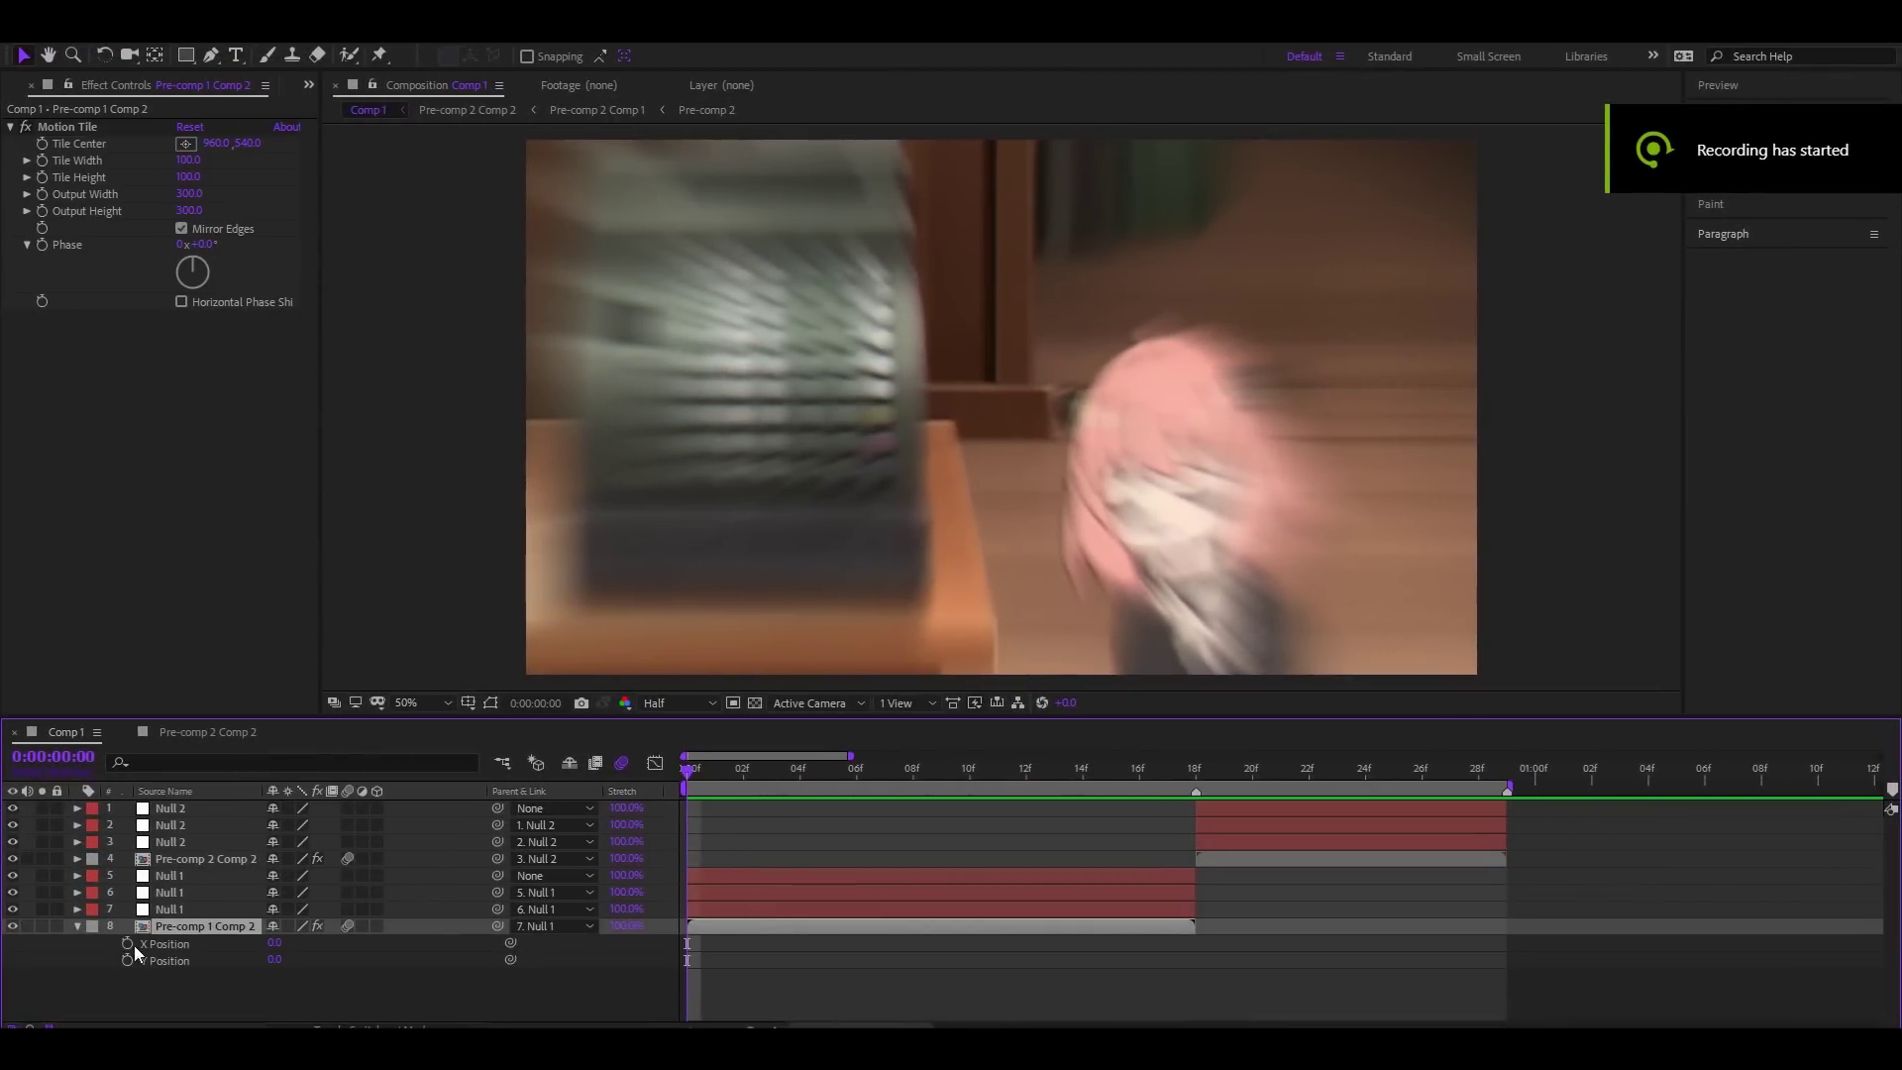
Step: Start X Position, Y Position and Rotation keyframes on Pre-comp 1 Comp 2 at frame 0, with X and Y Position at 100
click(128, 943)
click(128, 960)
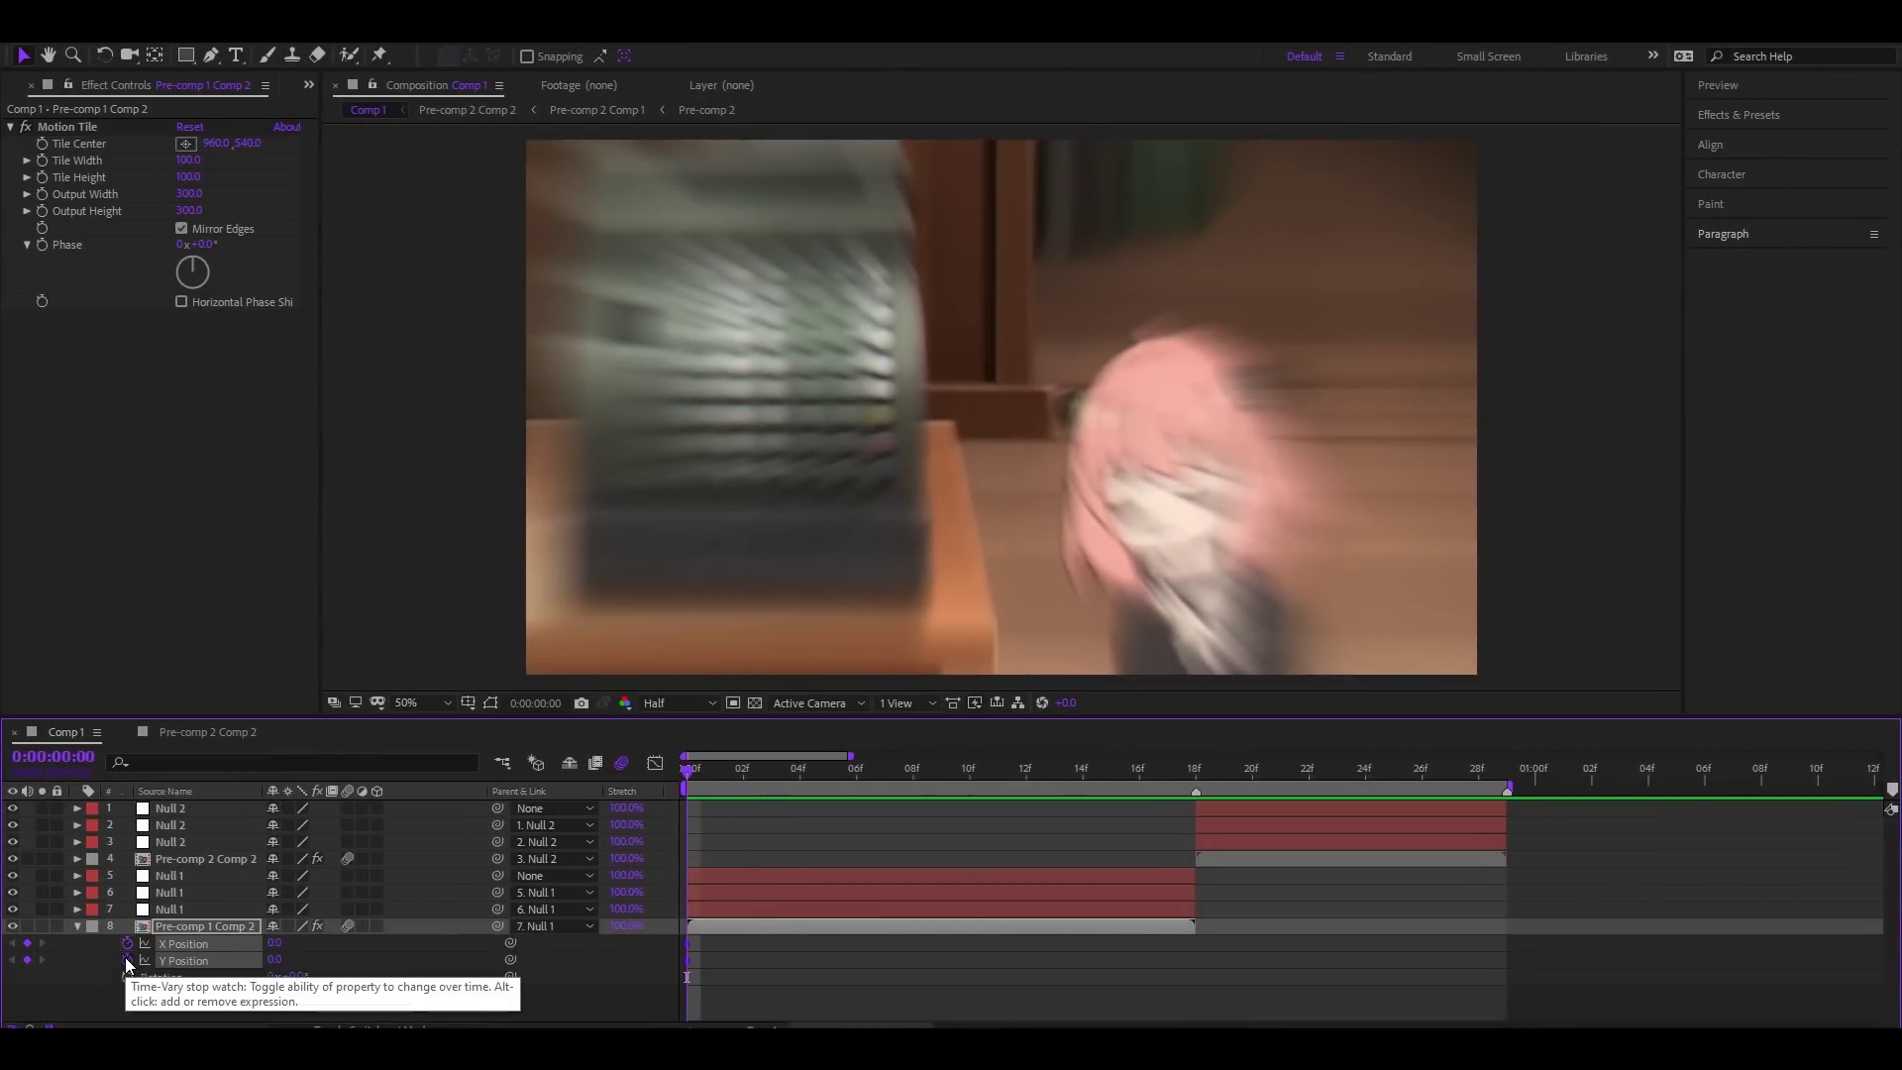
click(128, 977)
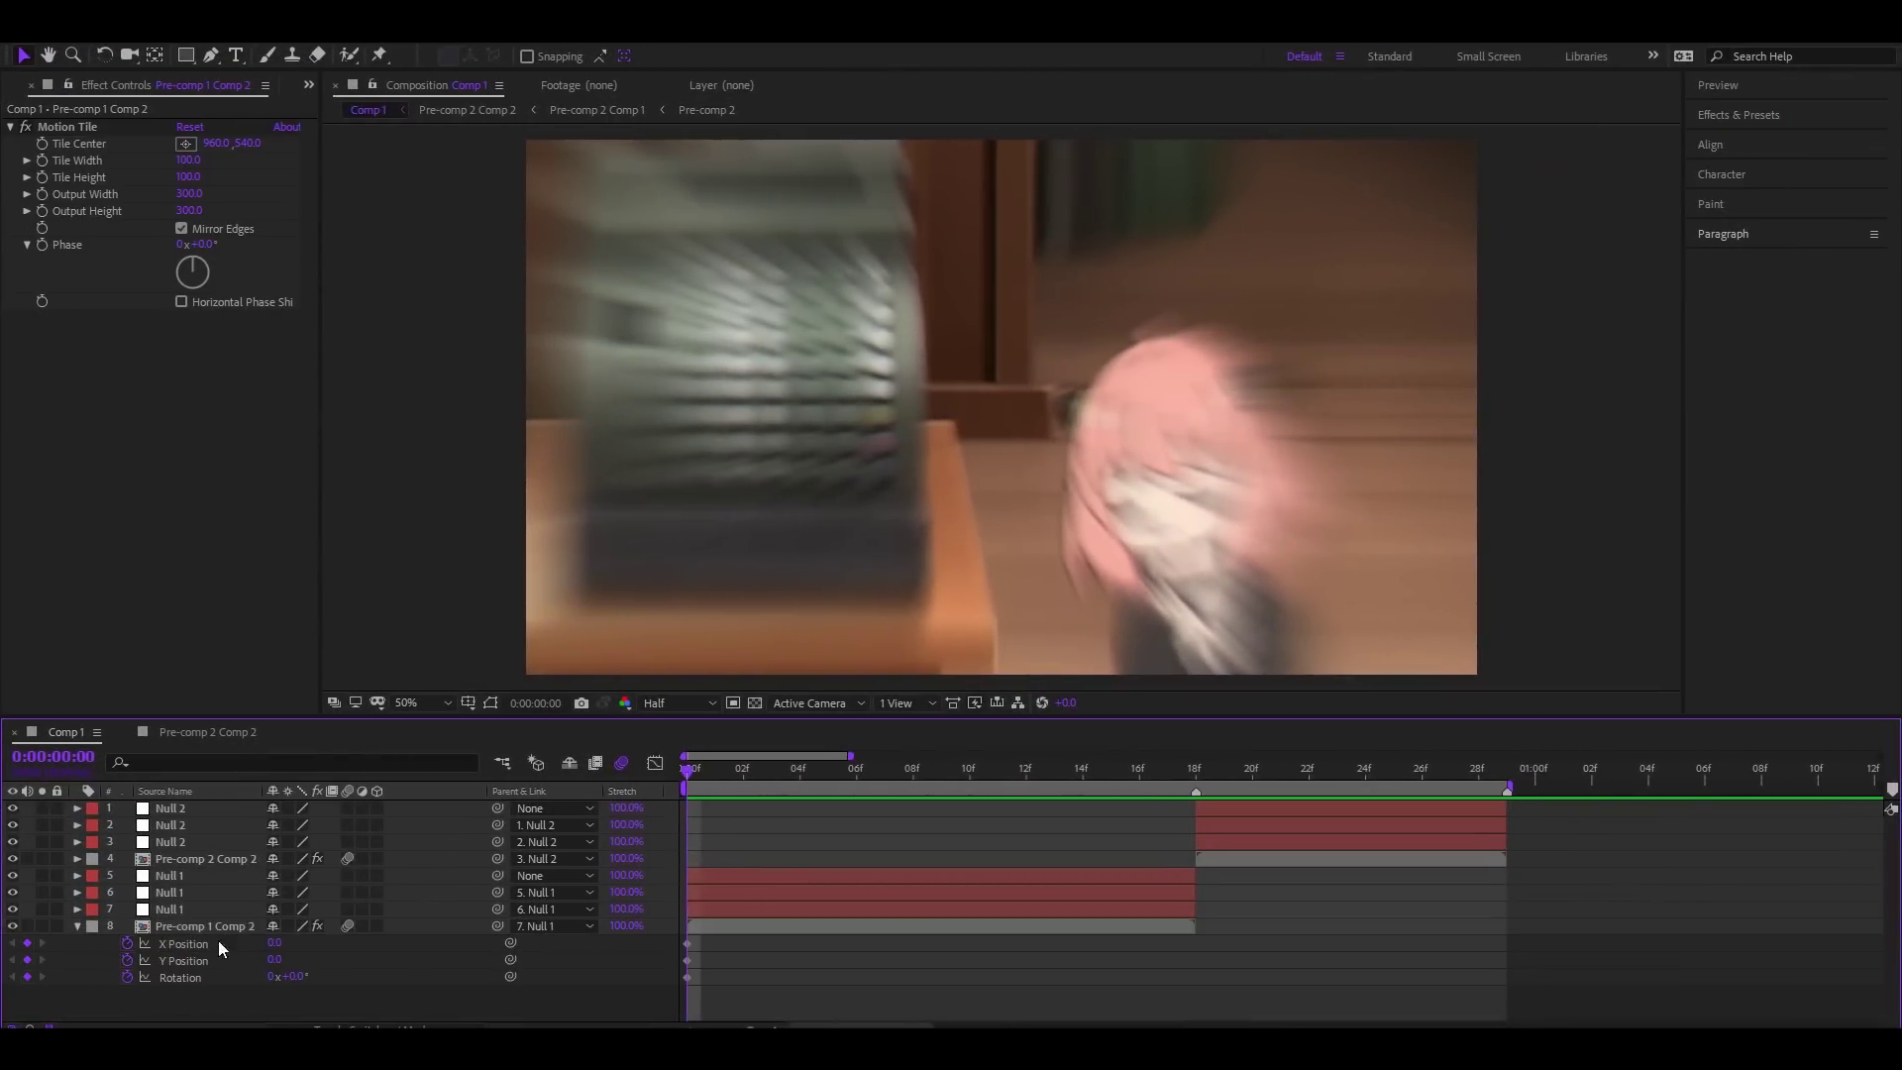
click(275, 942)
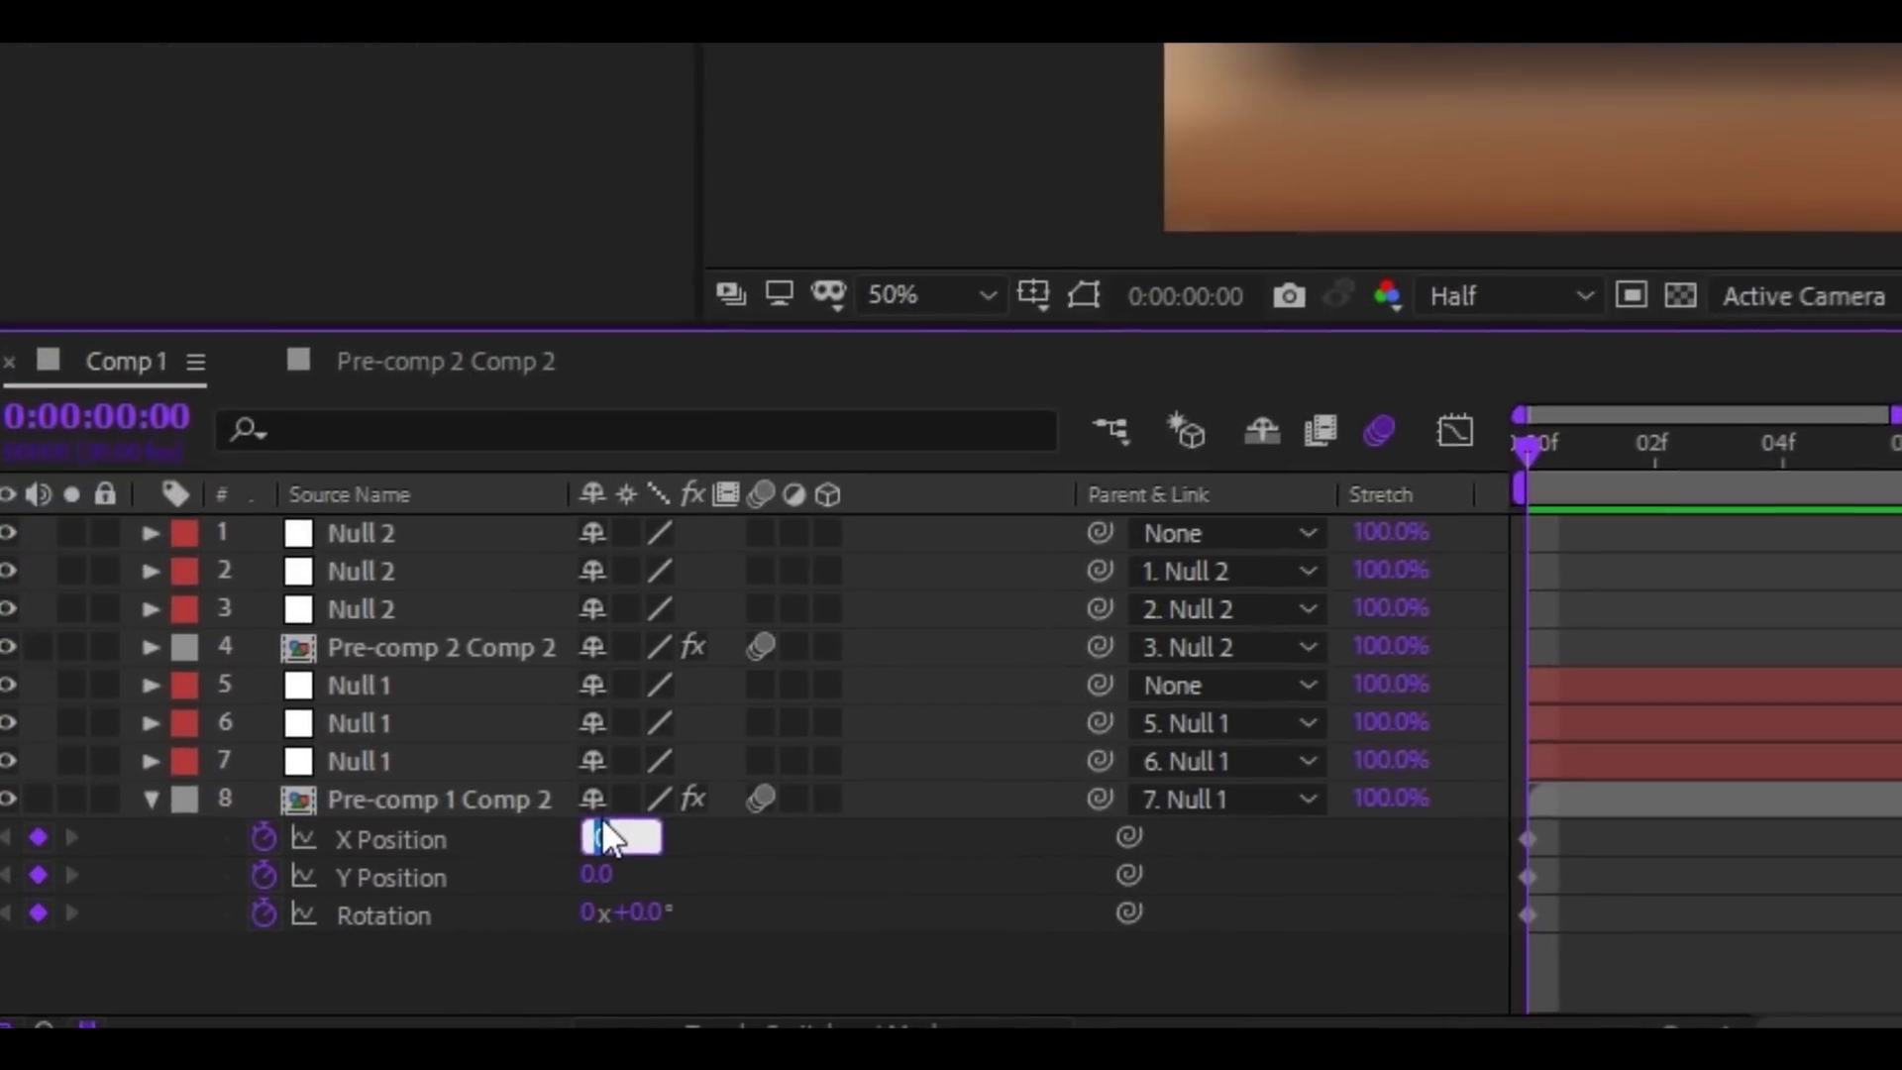
text(100)
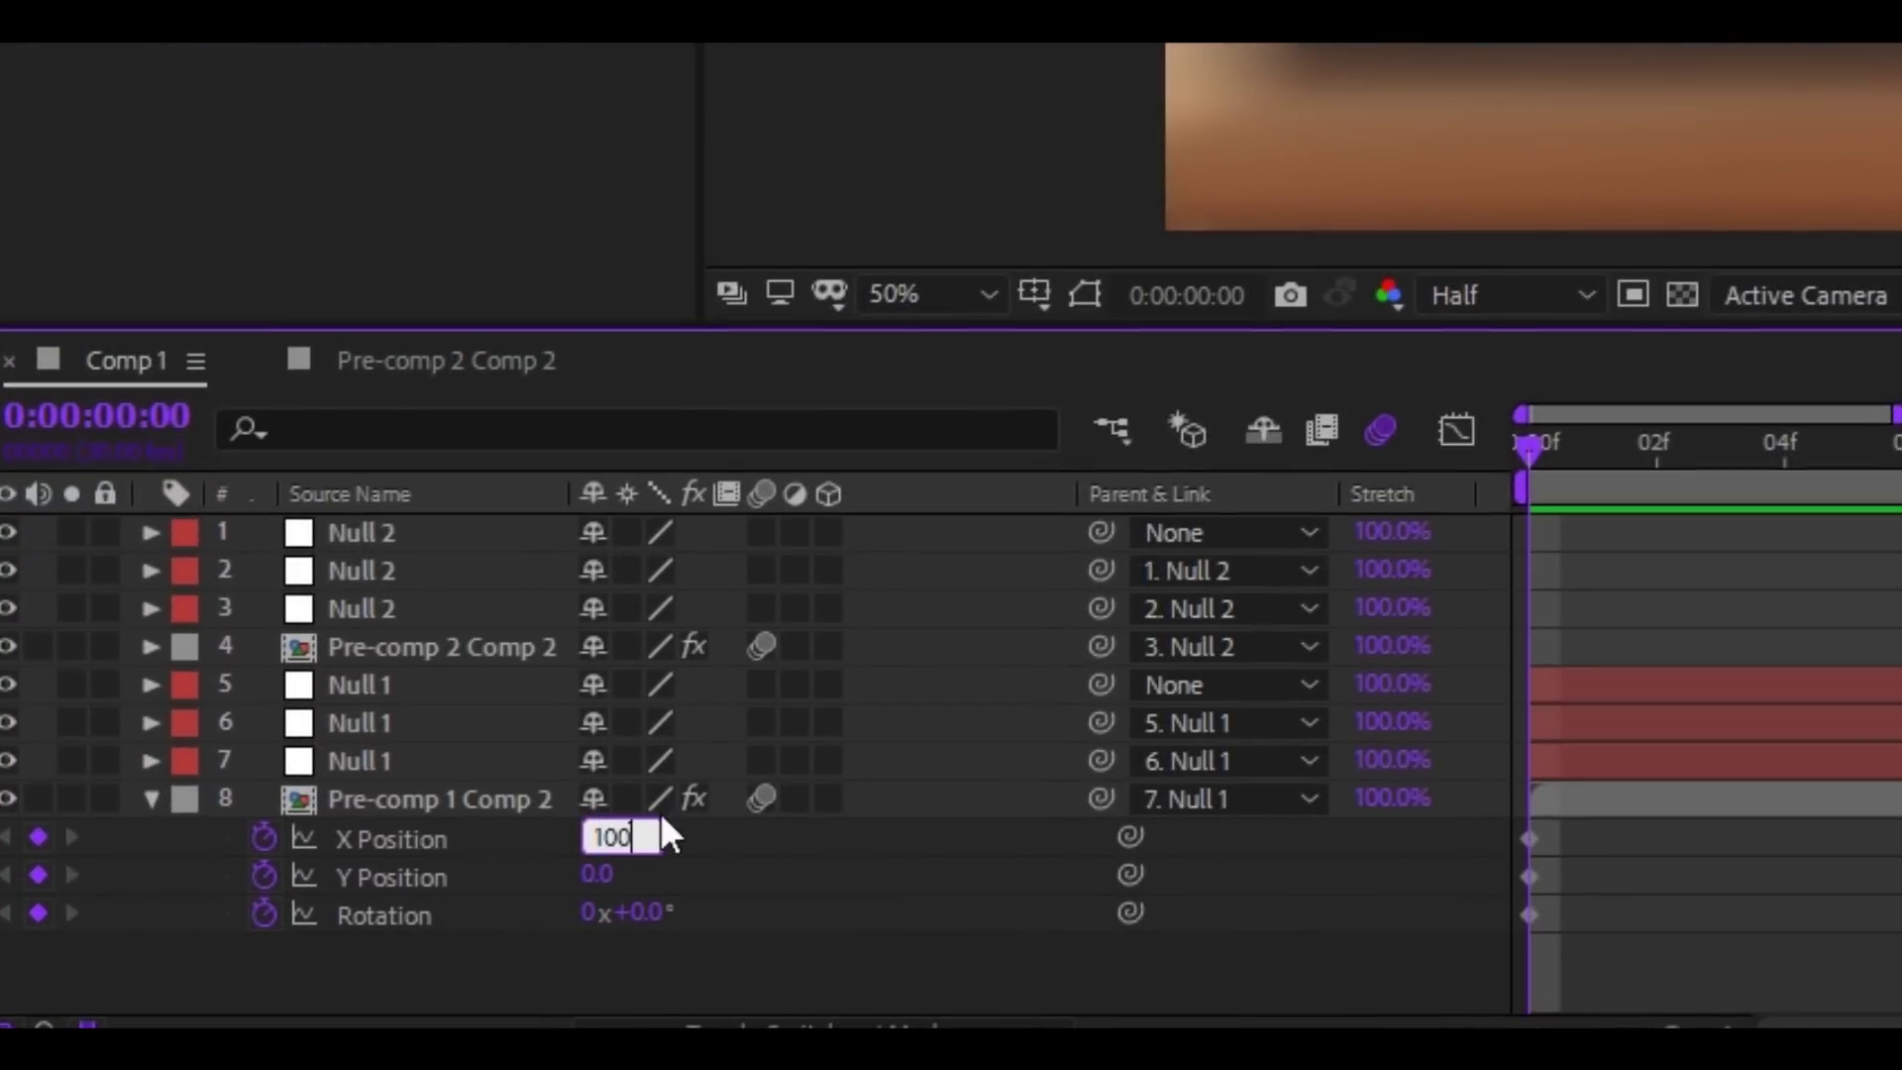
key(Return)
click(594, 874)
text(100)
key(Return)
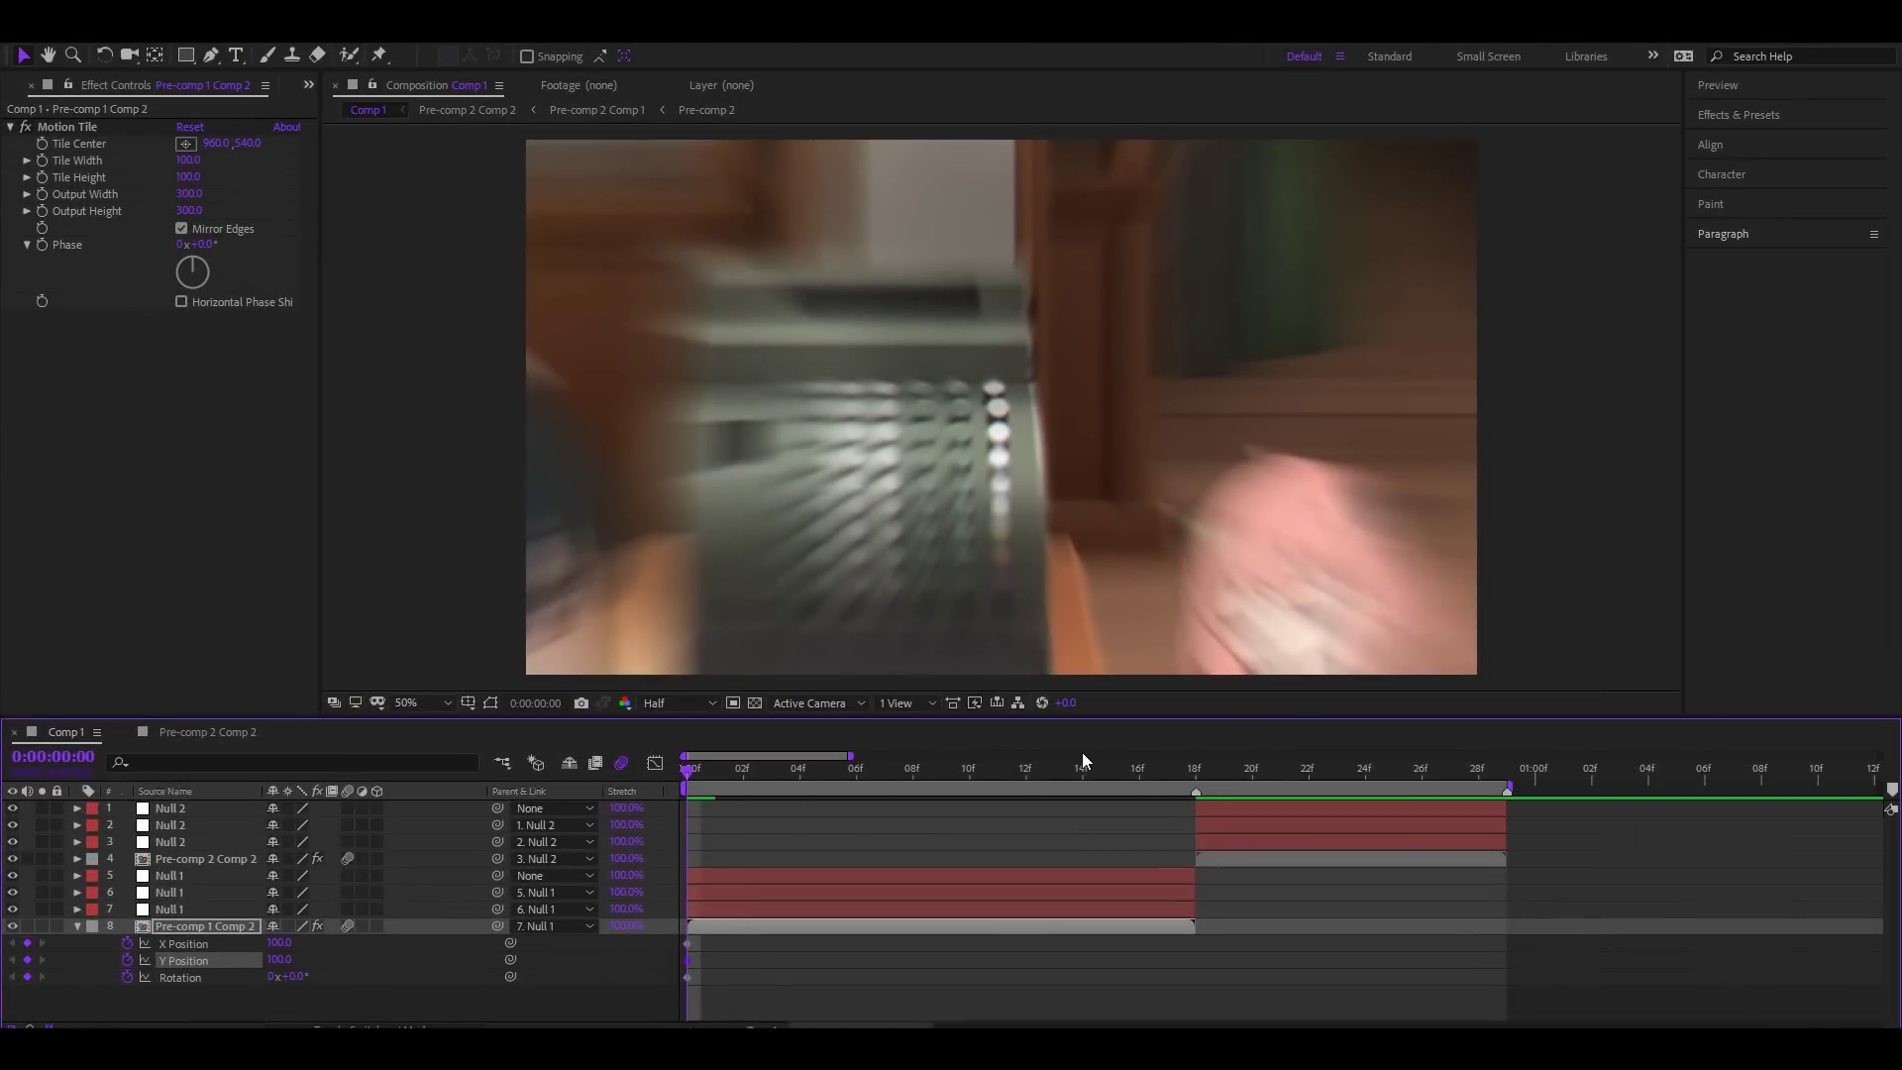
Step: Set Pre-comp 1 Comp 2's X and Y Position to -60 at frame 15
drag(1080, 767, 1110, 771)
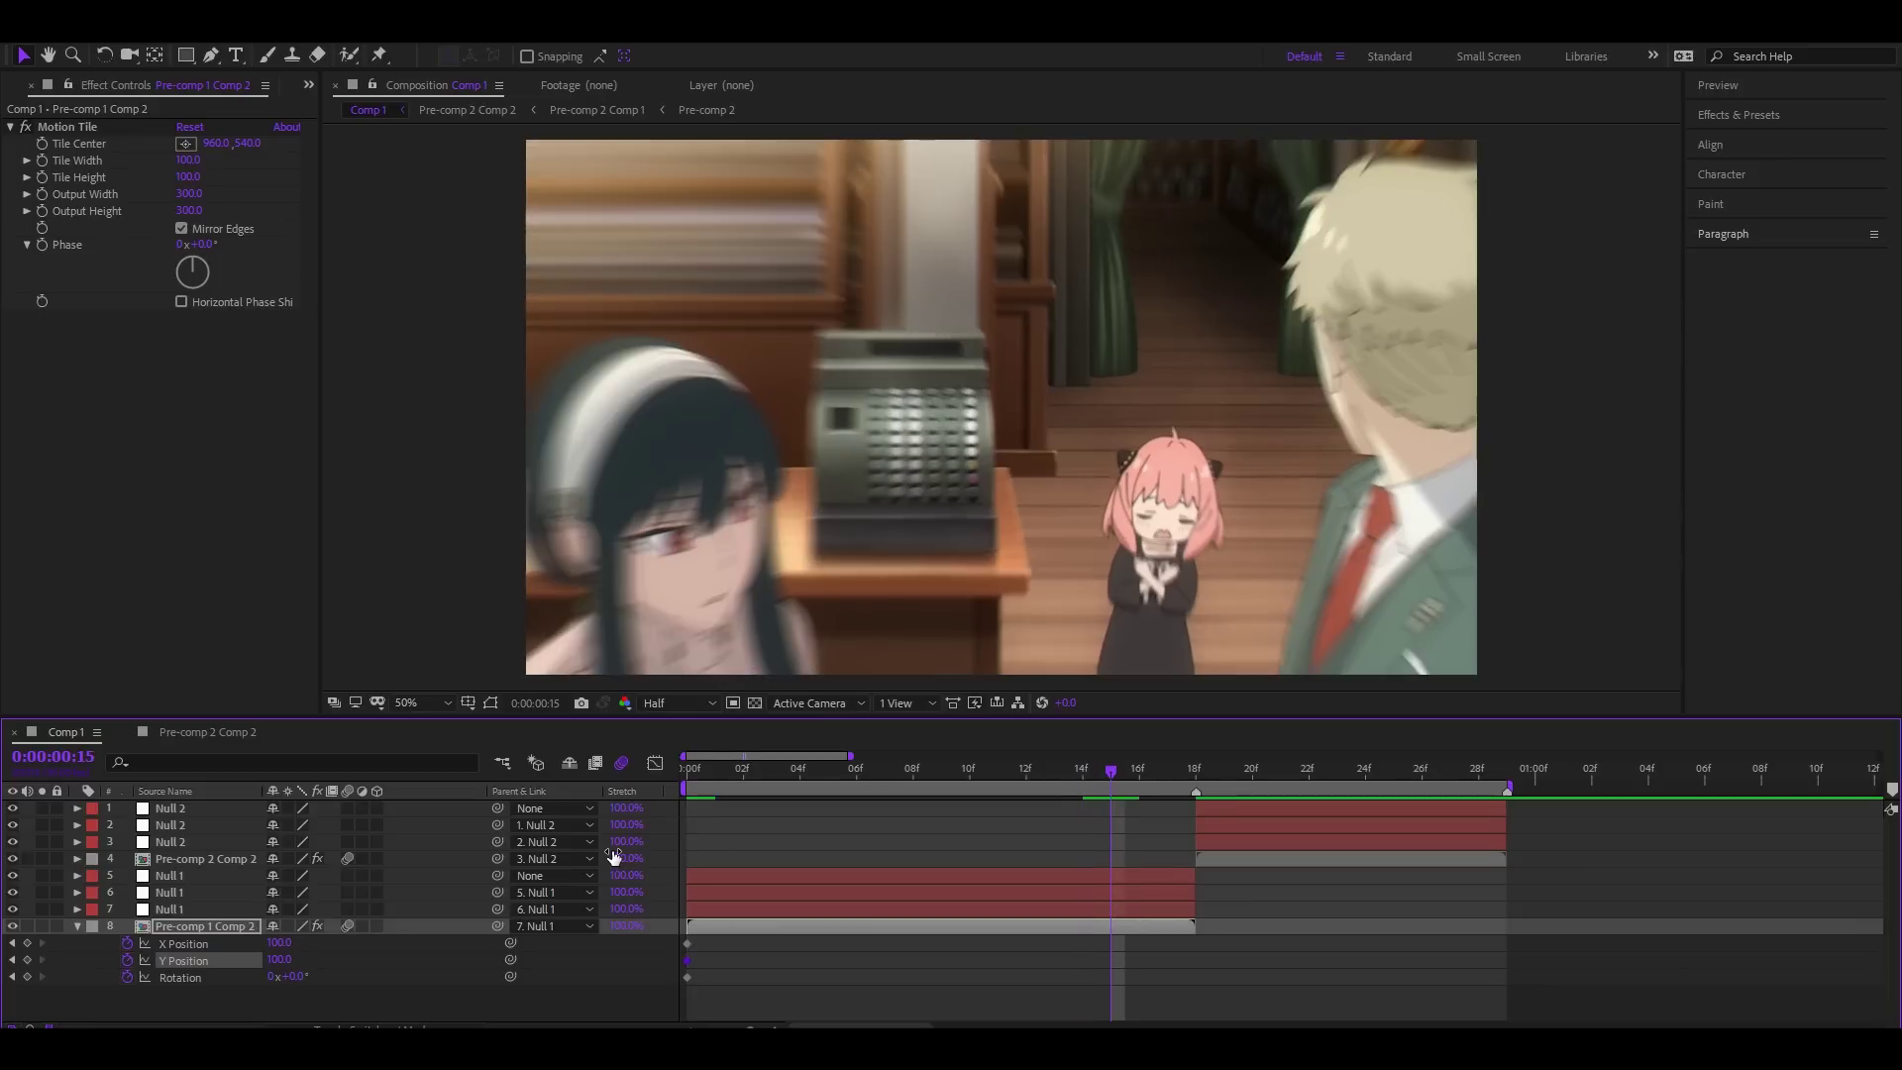
click(277, 958)
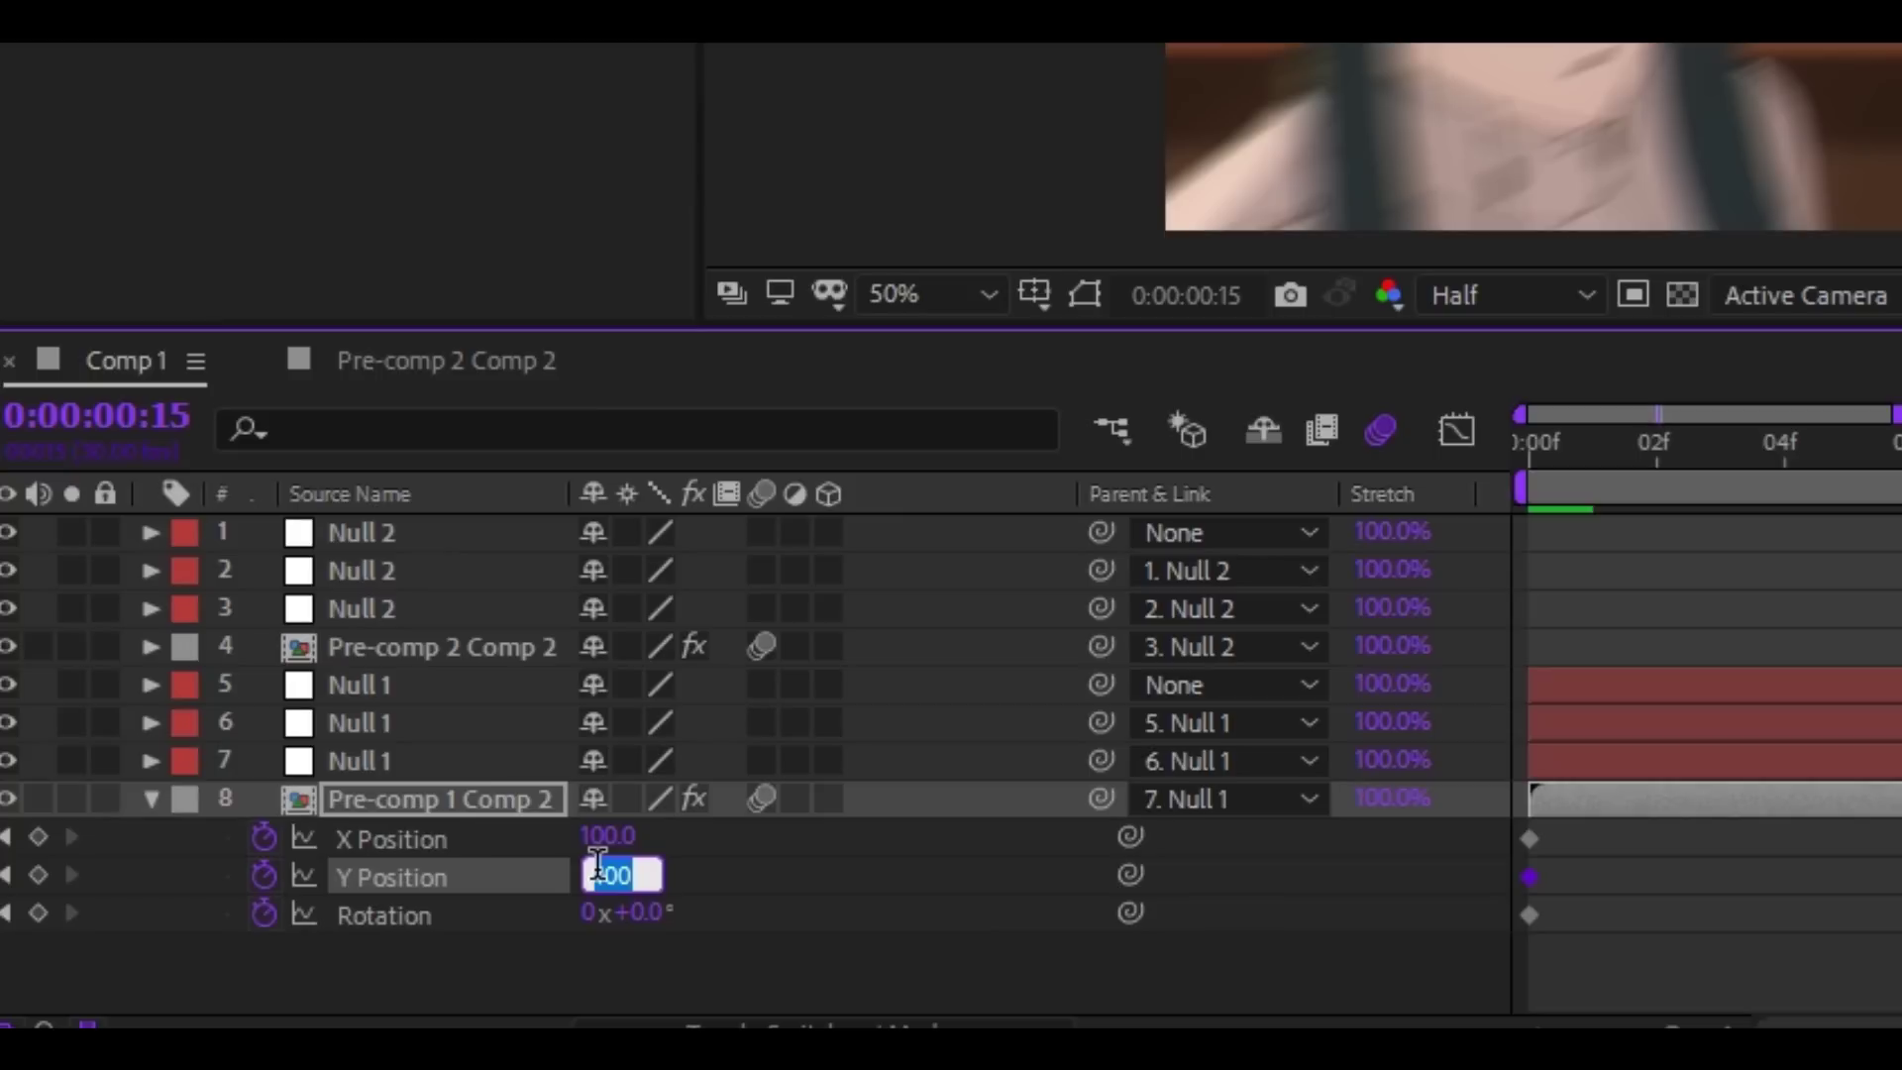
click(634, 832)
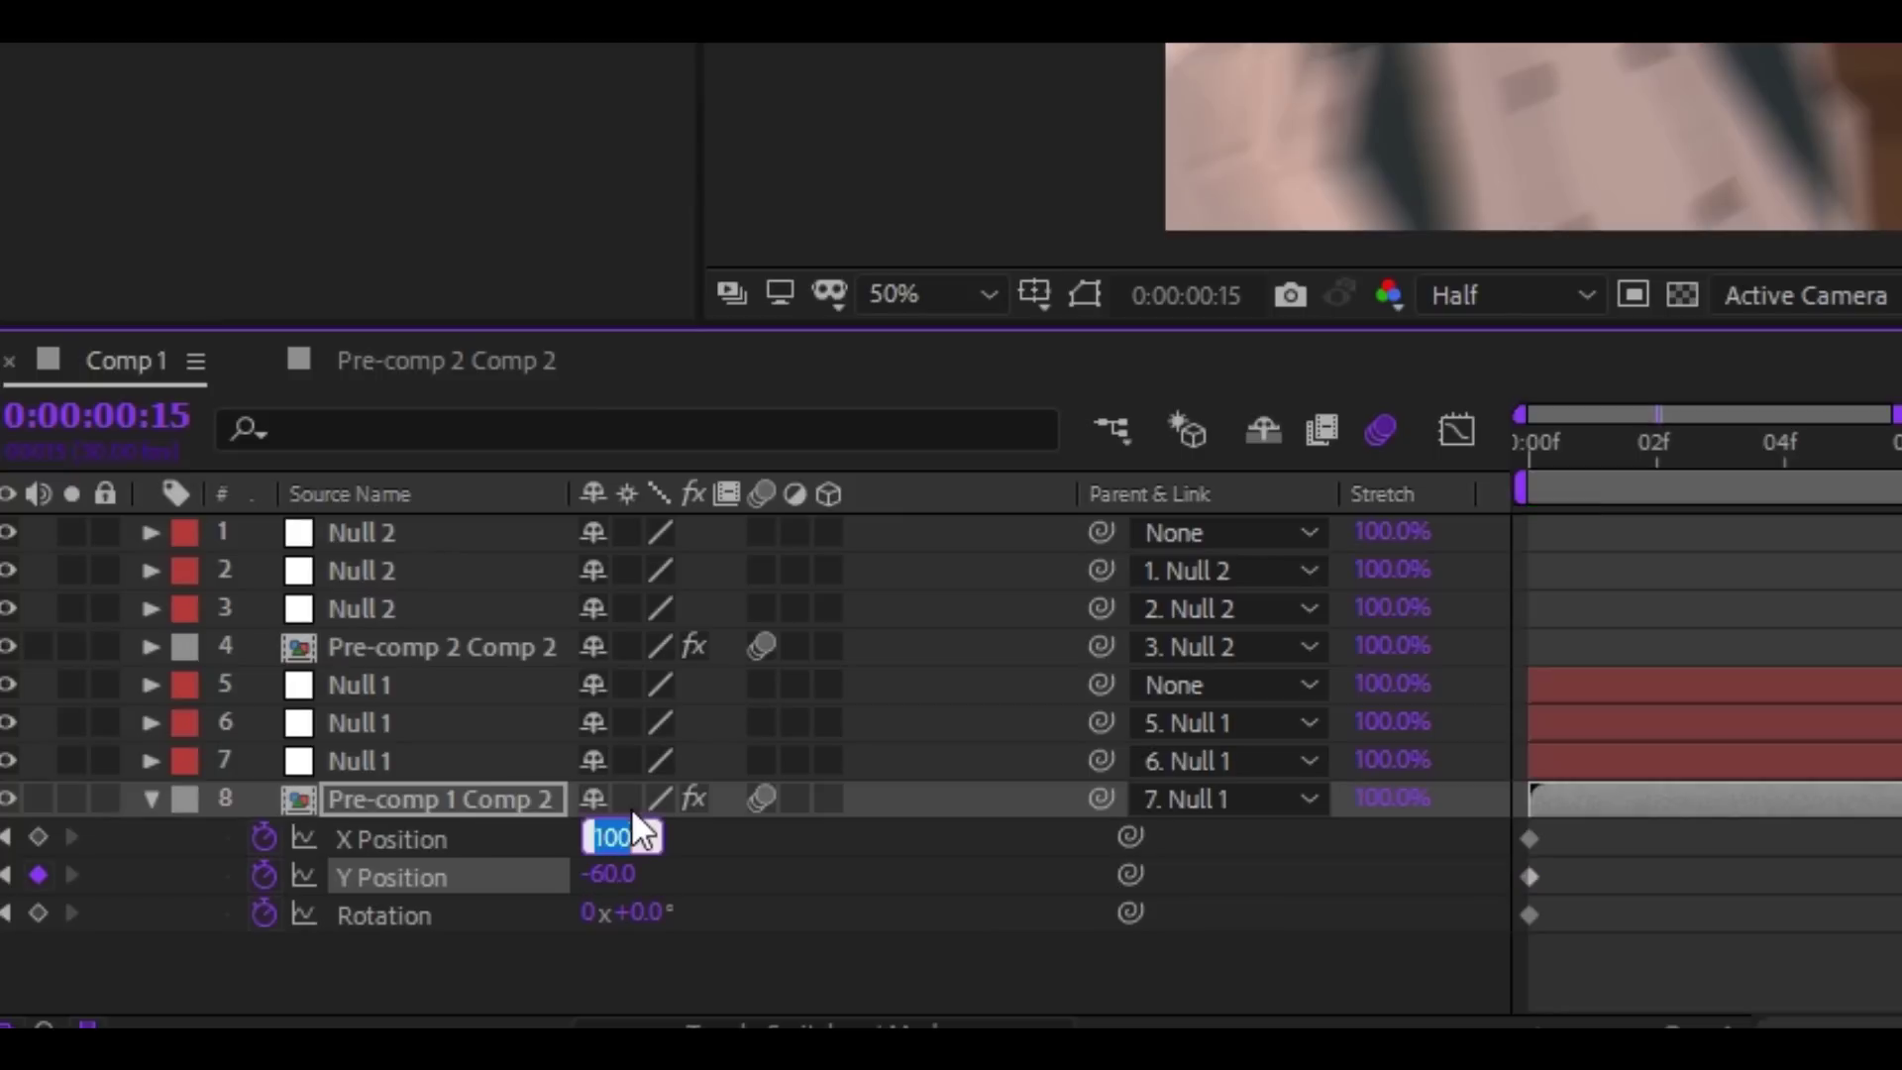
key(Return)
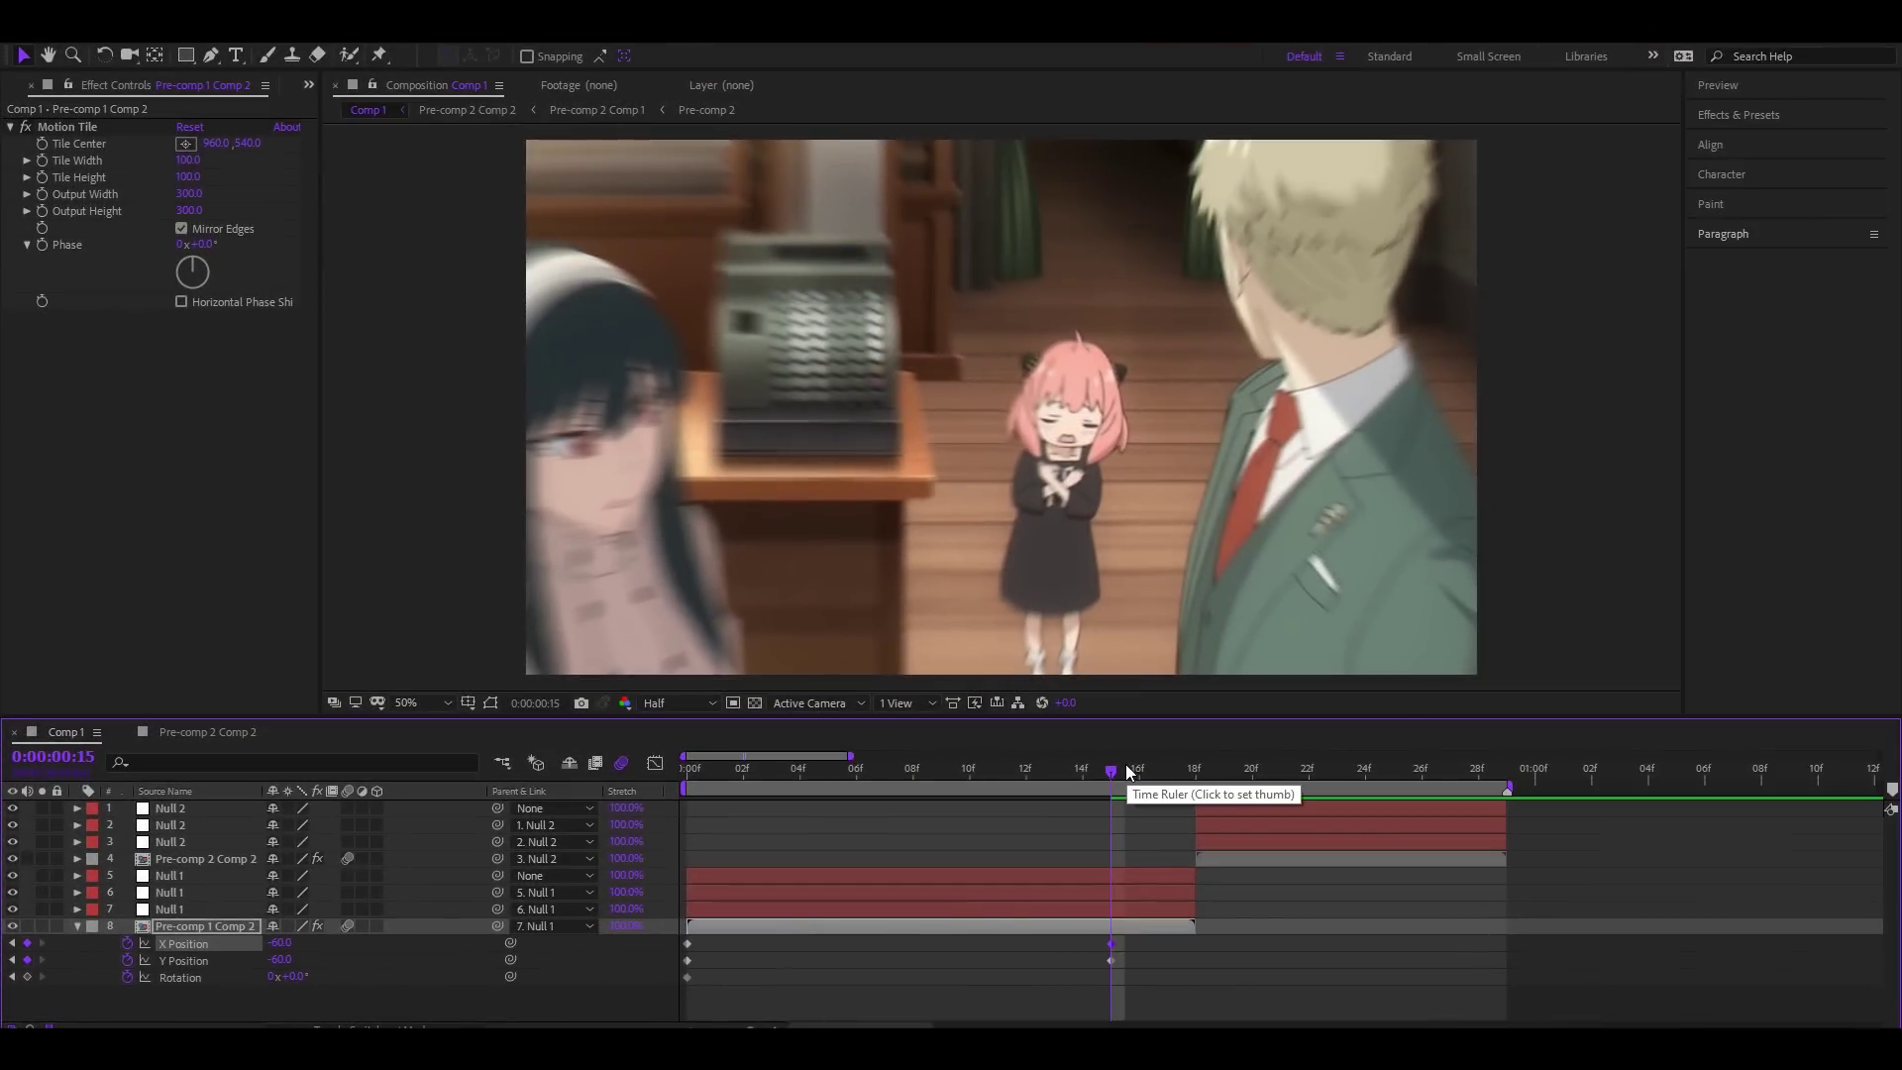
Step: Set Pre-comp 1 Comp 2's X and Y Position to 100 at 0:00:01:00
drag(1129, 772, 1526, 799)
click(280, 942)
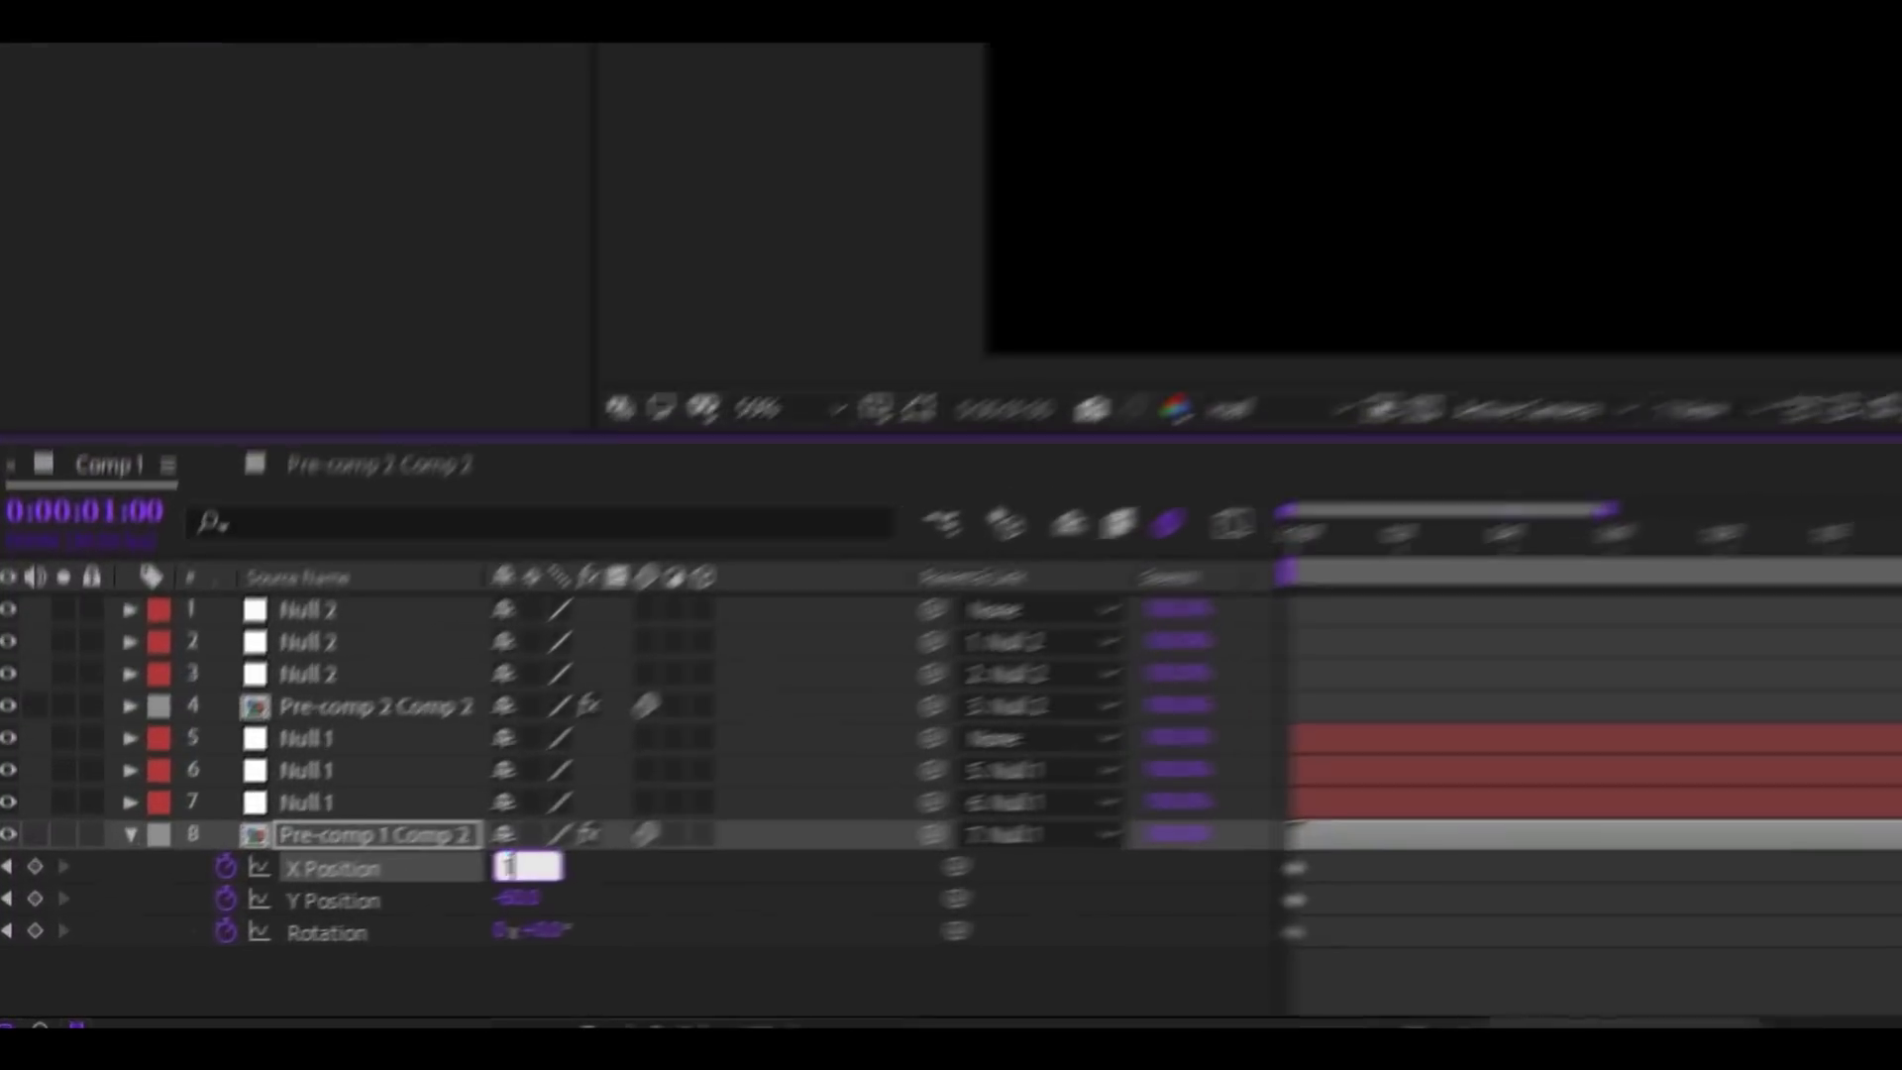
text(100)
key(Return)
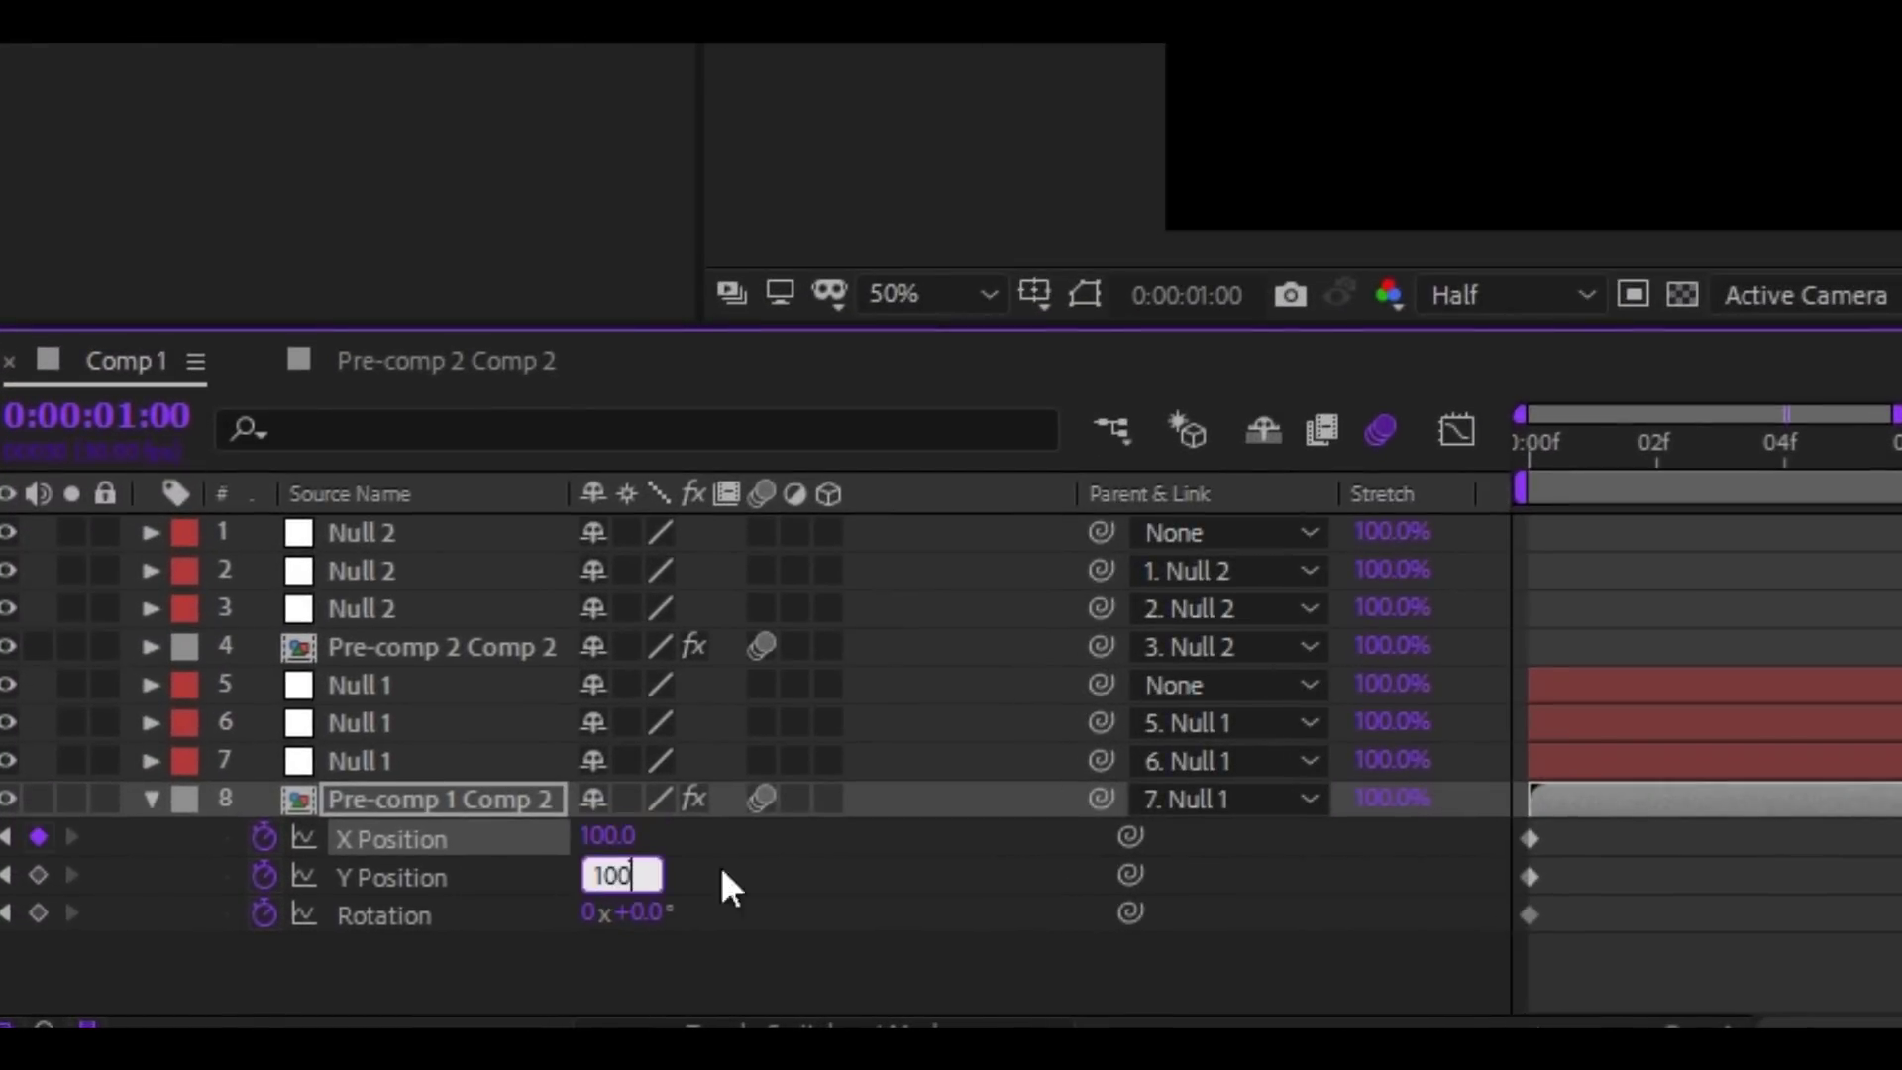
key(Return)
Step: Apply Easy Ease to all X and Y Position keyframes of Pre-comp 1 Comp 2 and preview the motion
drag(1567, 935, 673, 961)
key(F9)
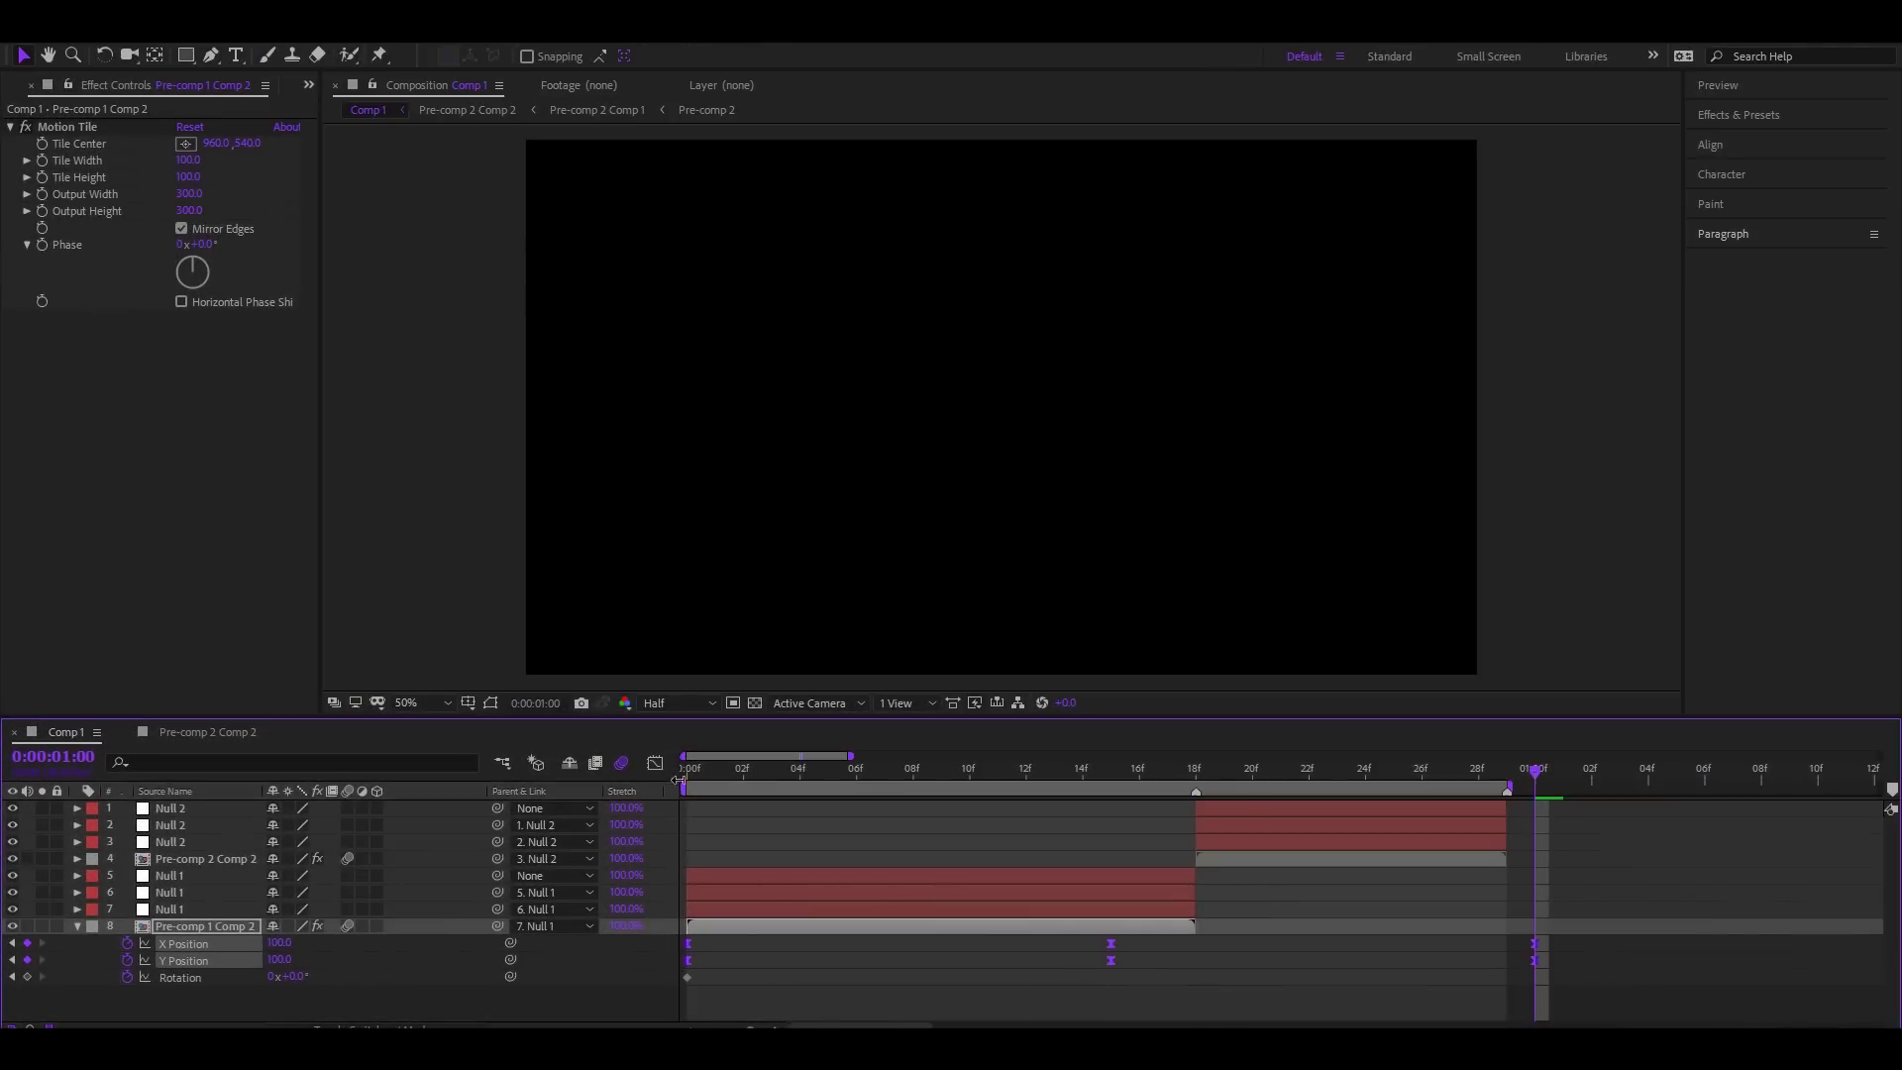
click(655, 762)
click(654, 764)
key(space)
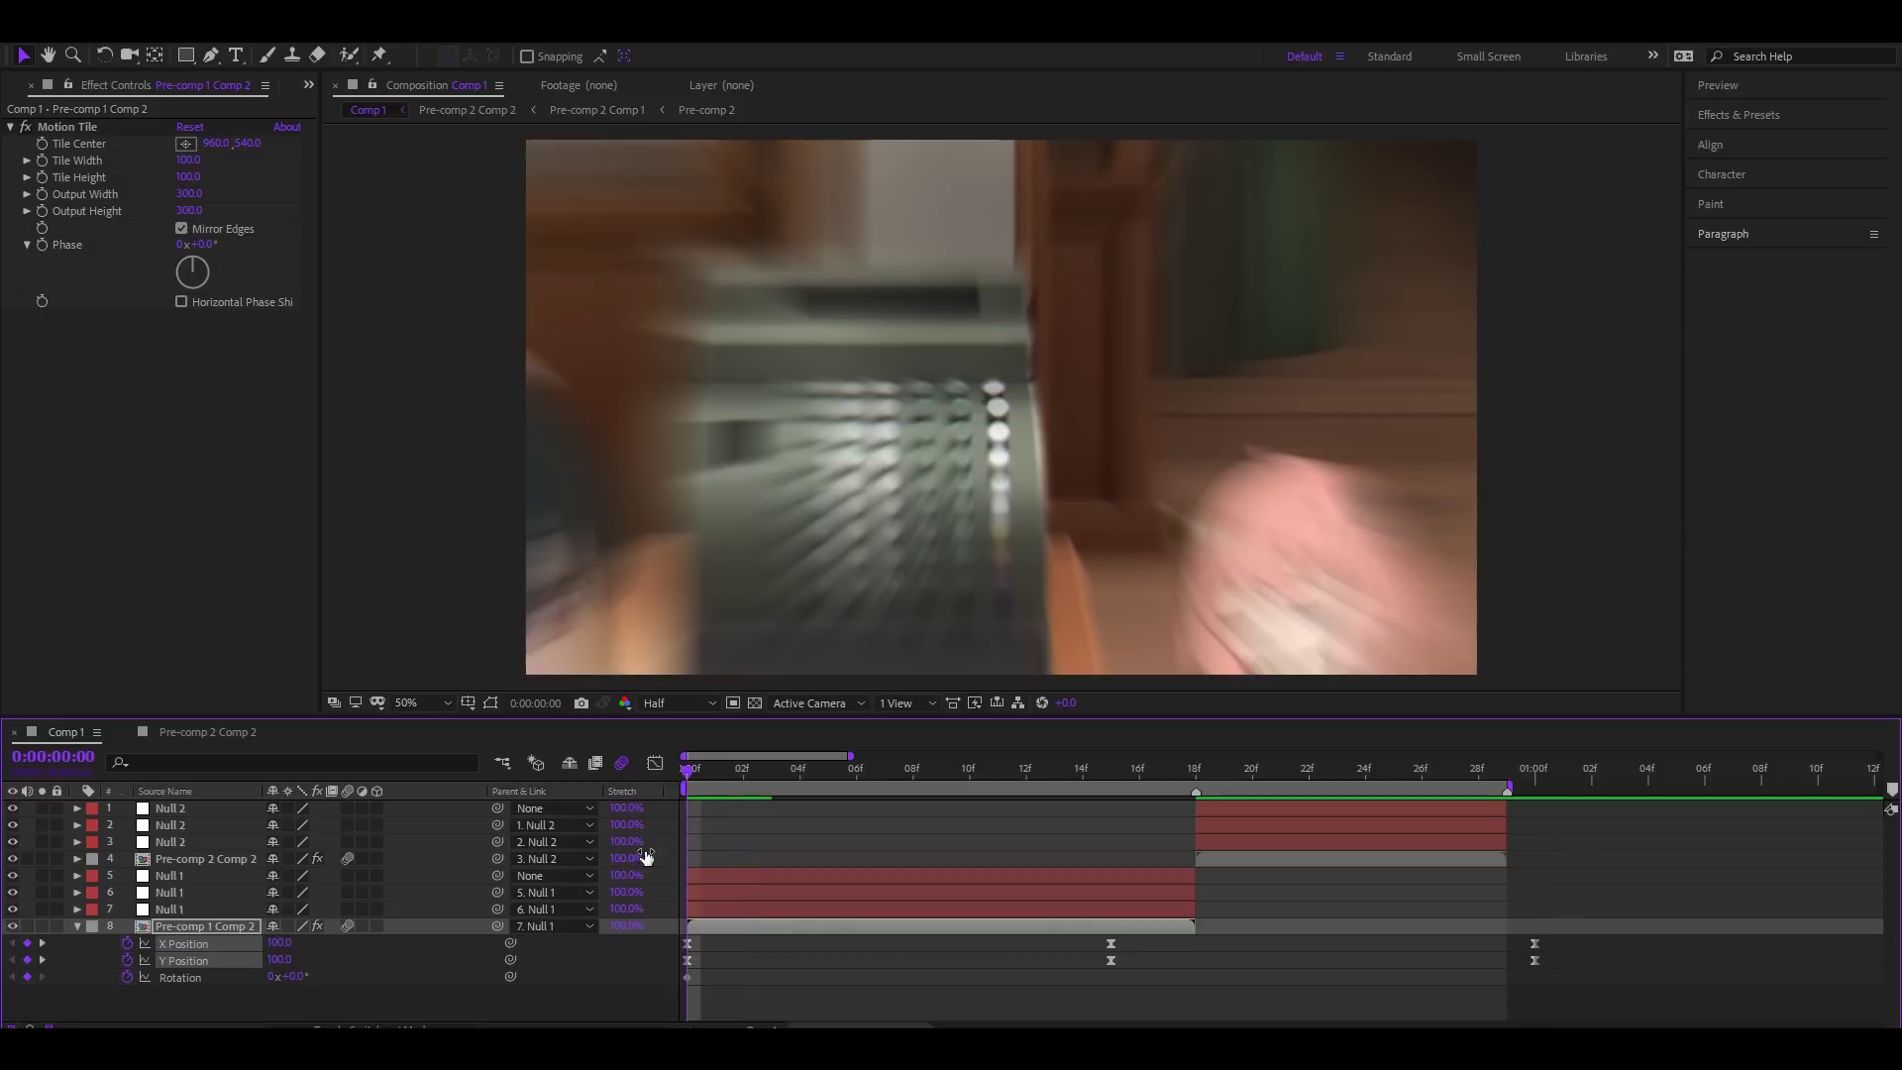
Step: Animate Pre-comp 1 Comp 2's Rotation with eased keyframes of -4° at frame 0, 4° at frame 16 and -4° at 0:00:01:05
click(293, 977)
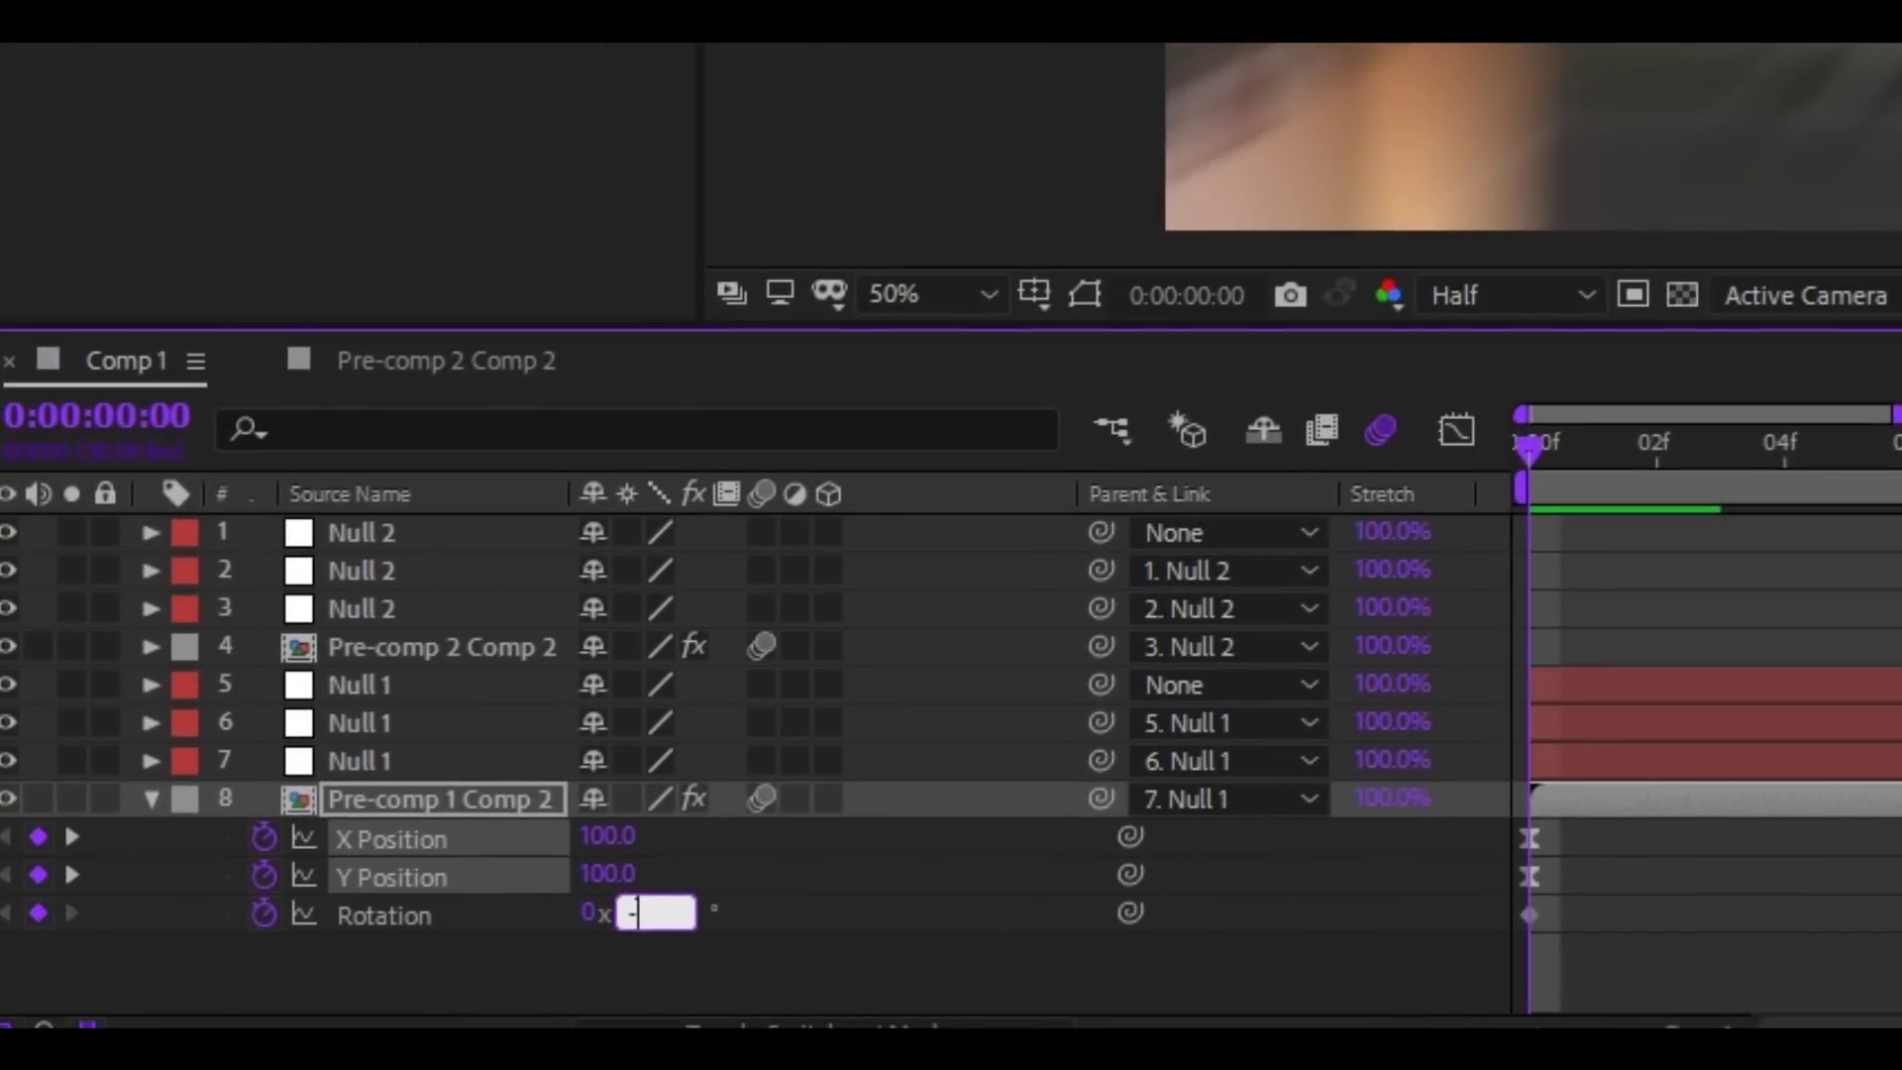
key(Return)
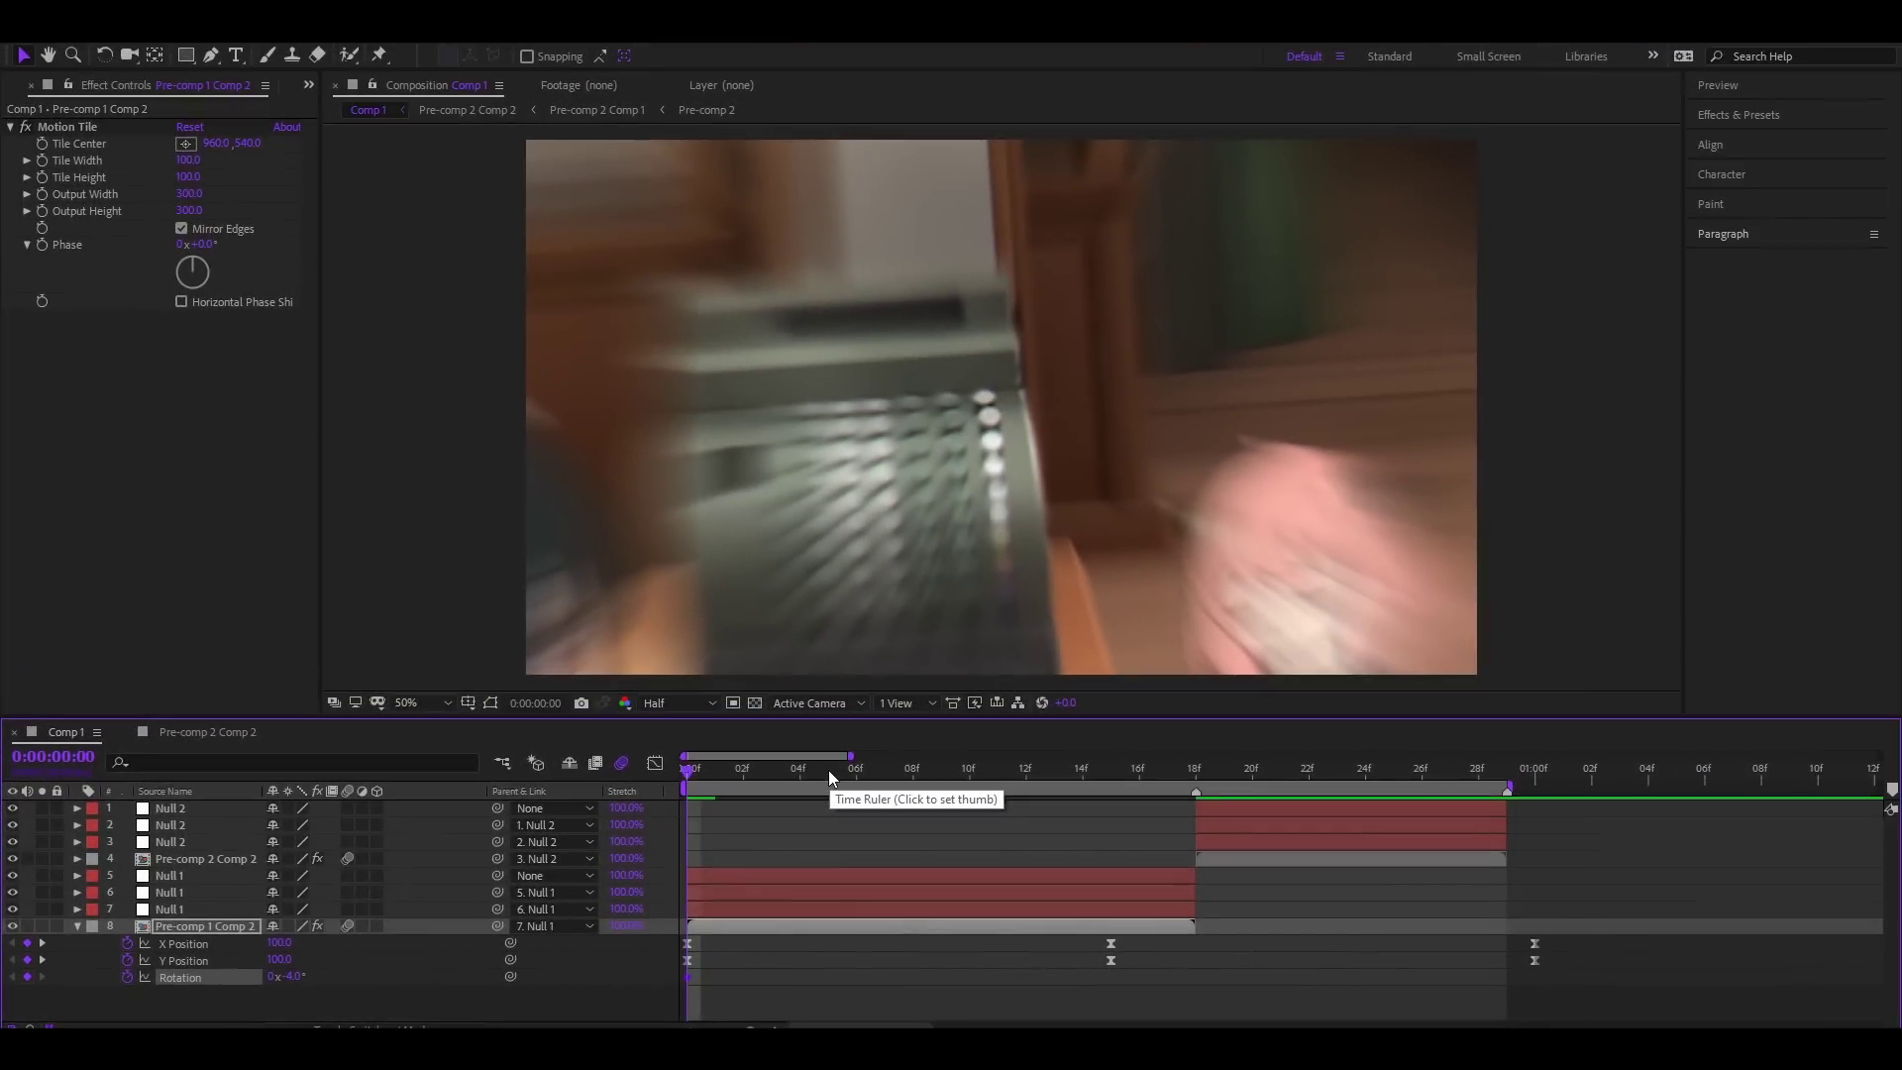
drag(828, 770, 1649, 848)
click(295, 977)
text(4)
key(Return)
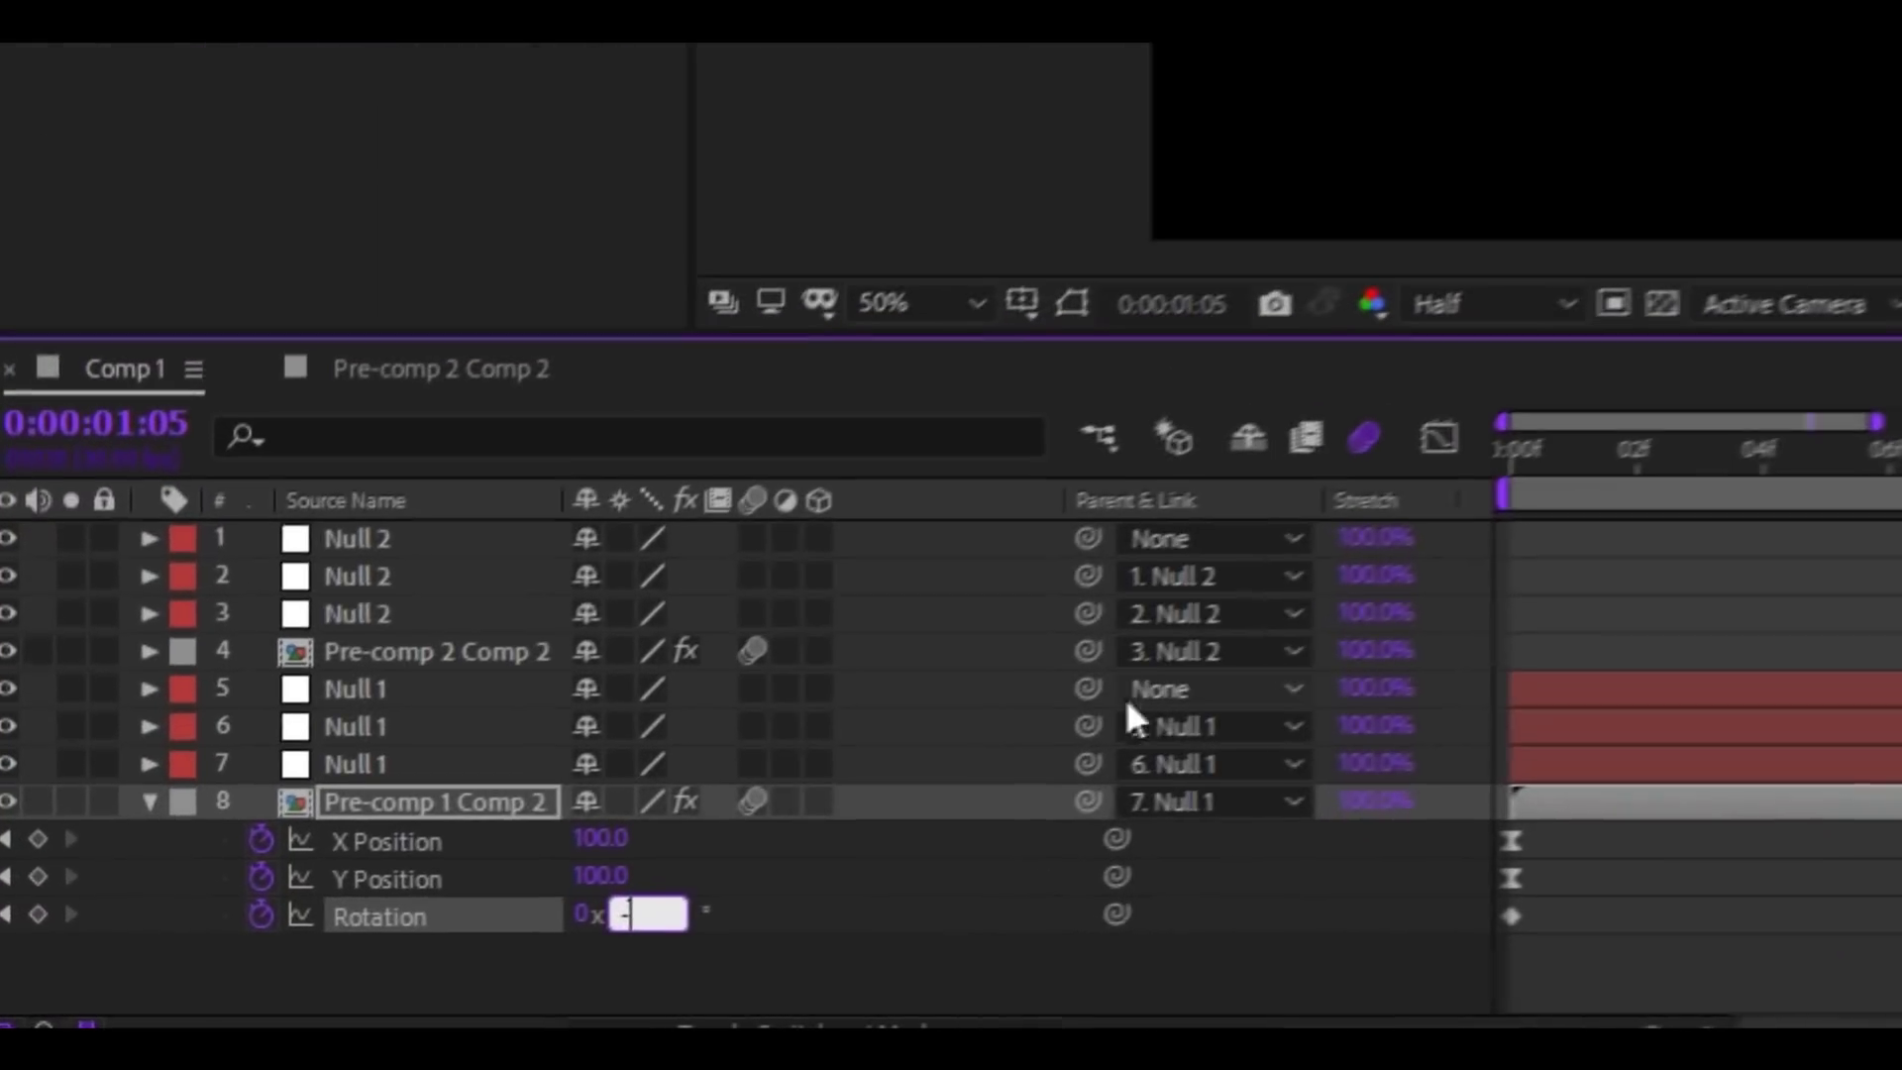
text(-4)
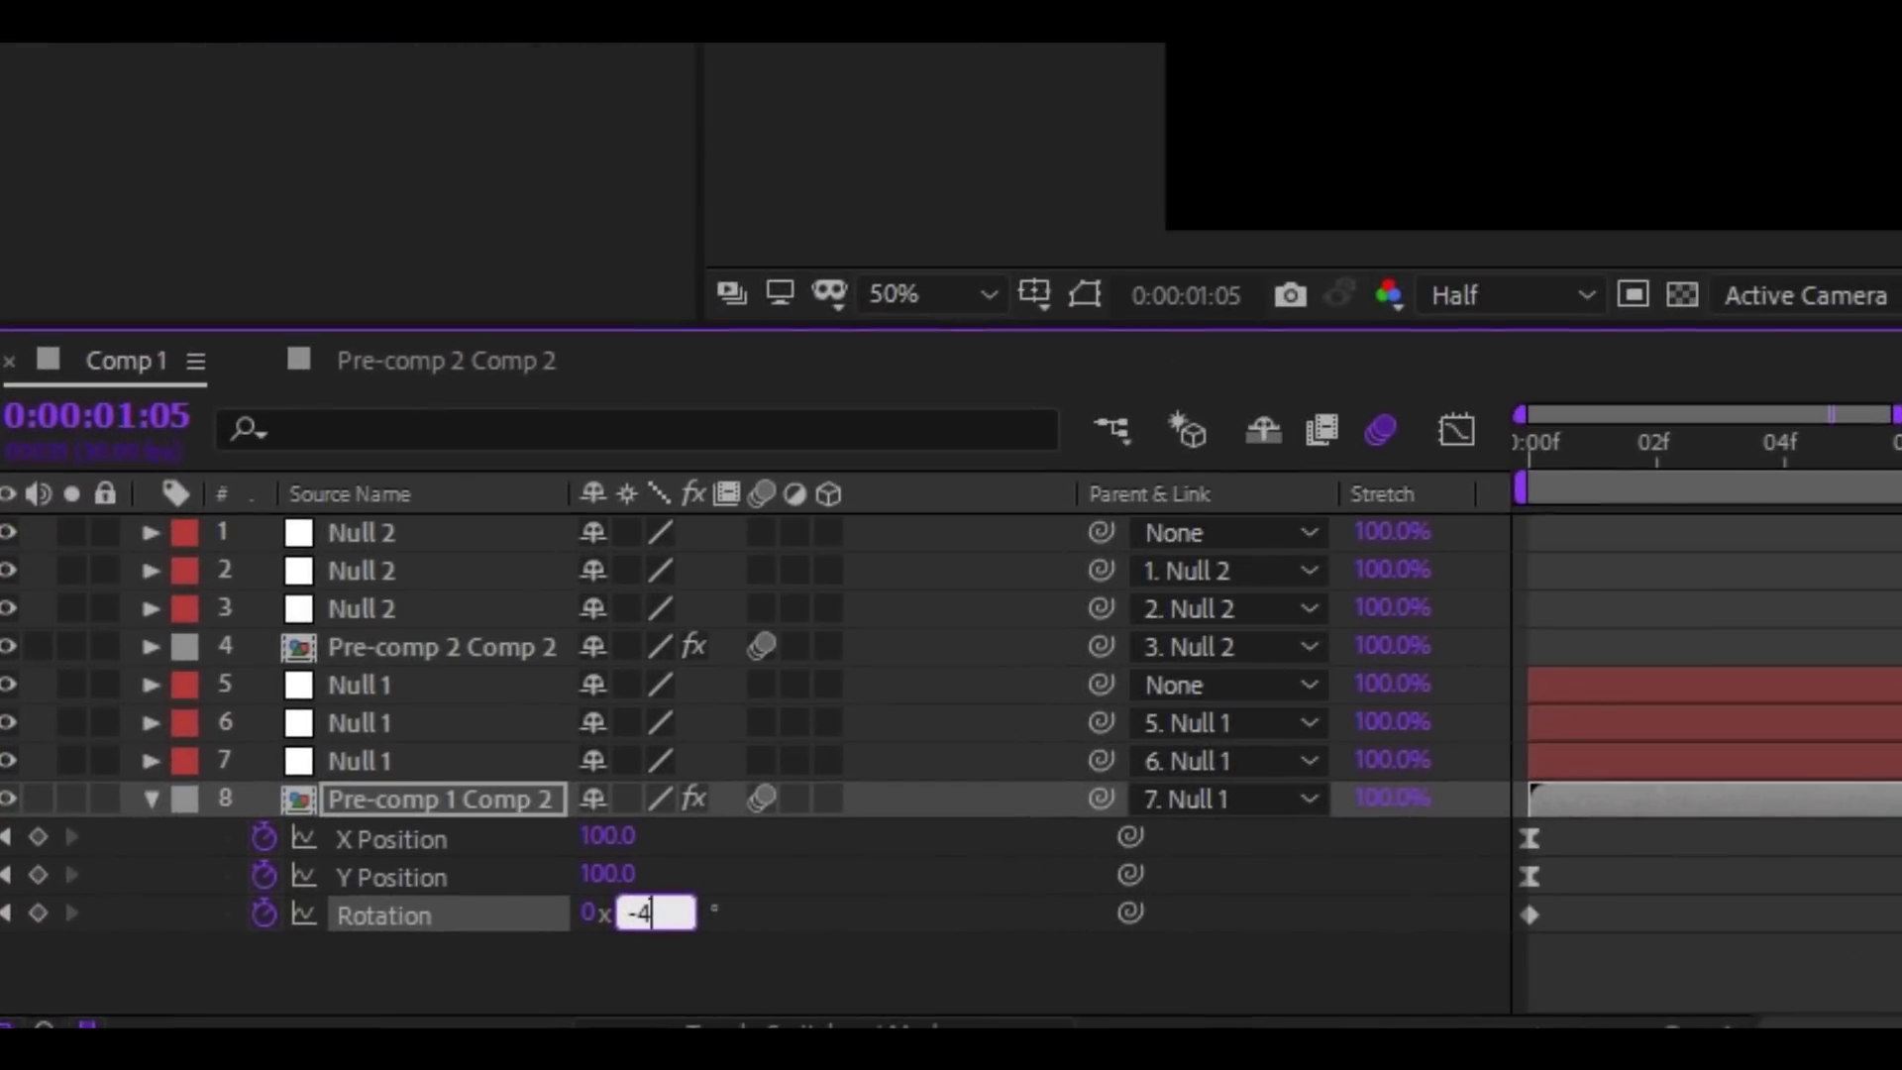
key(Return)
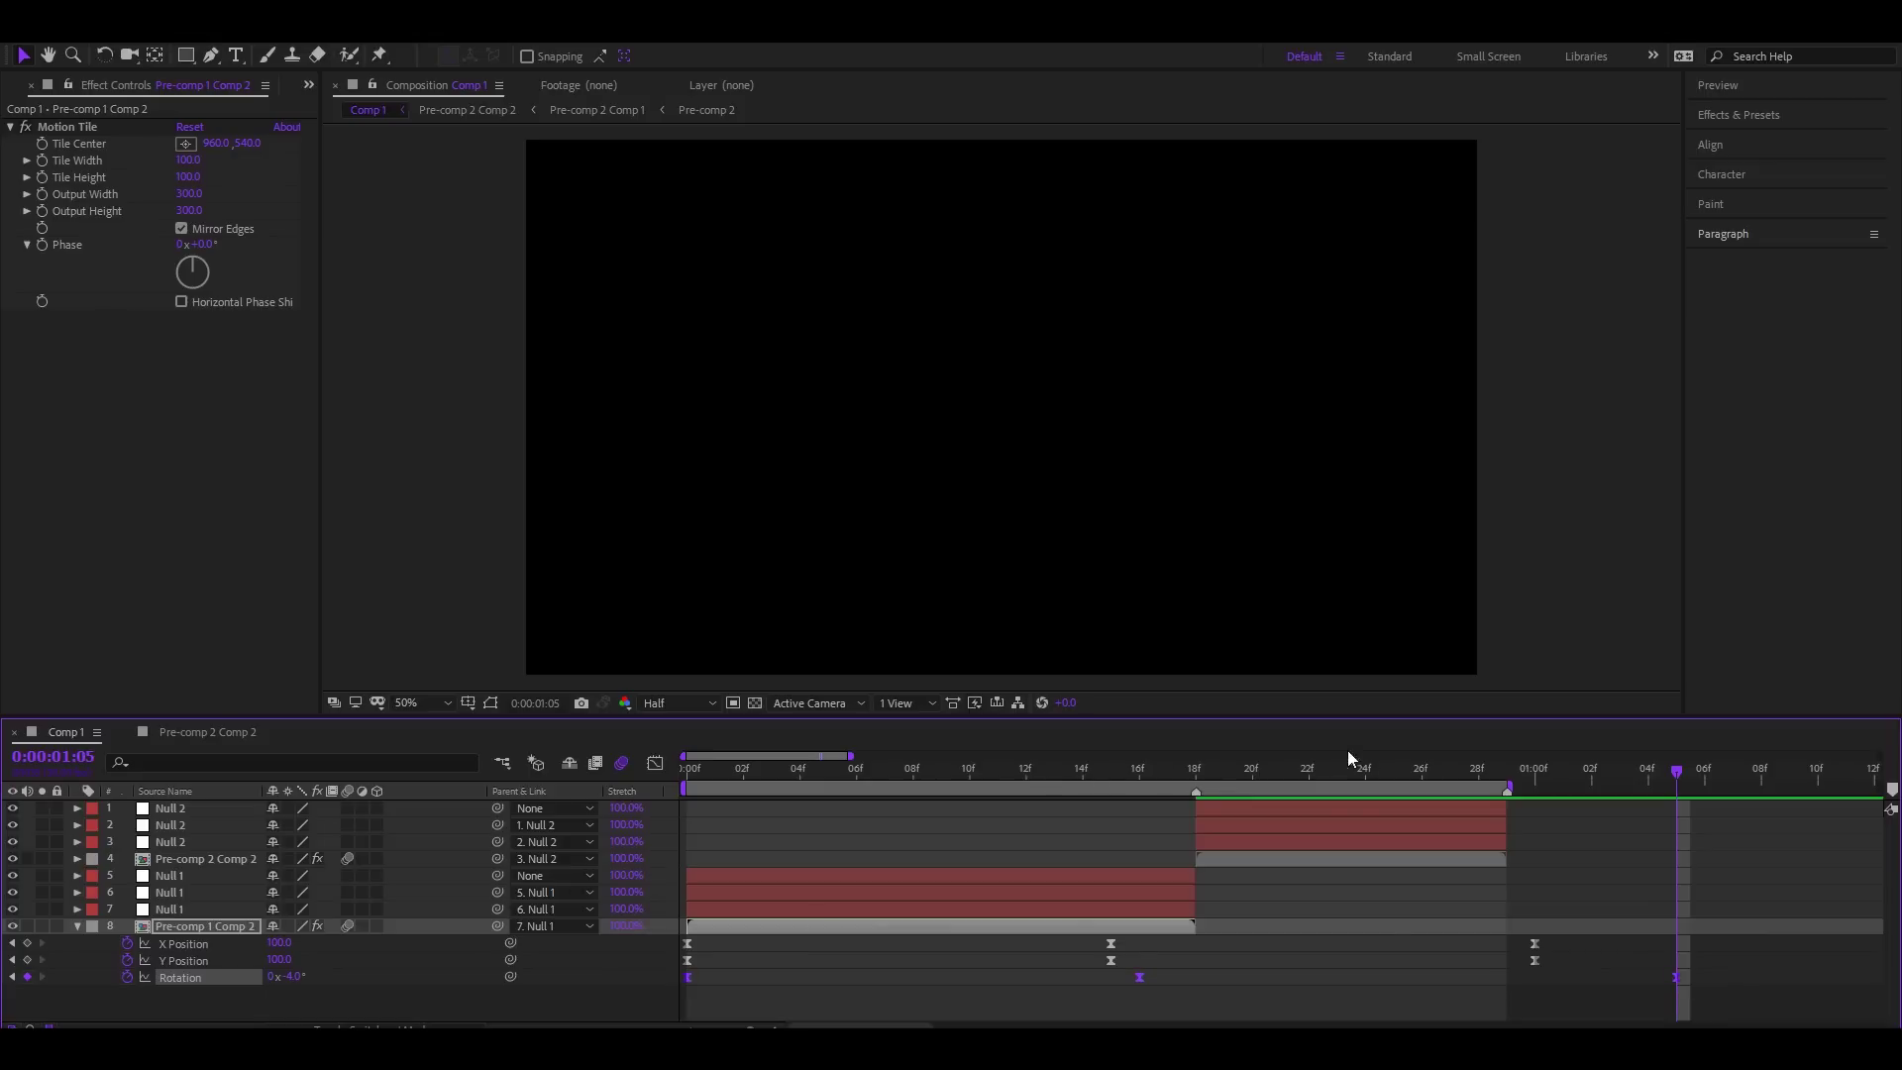
Step: End the work area at frame 18 and preview the first clip's position and rotation sway
click(1137, 771)
key(n)
key(space)
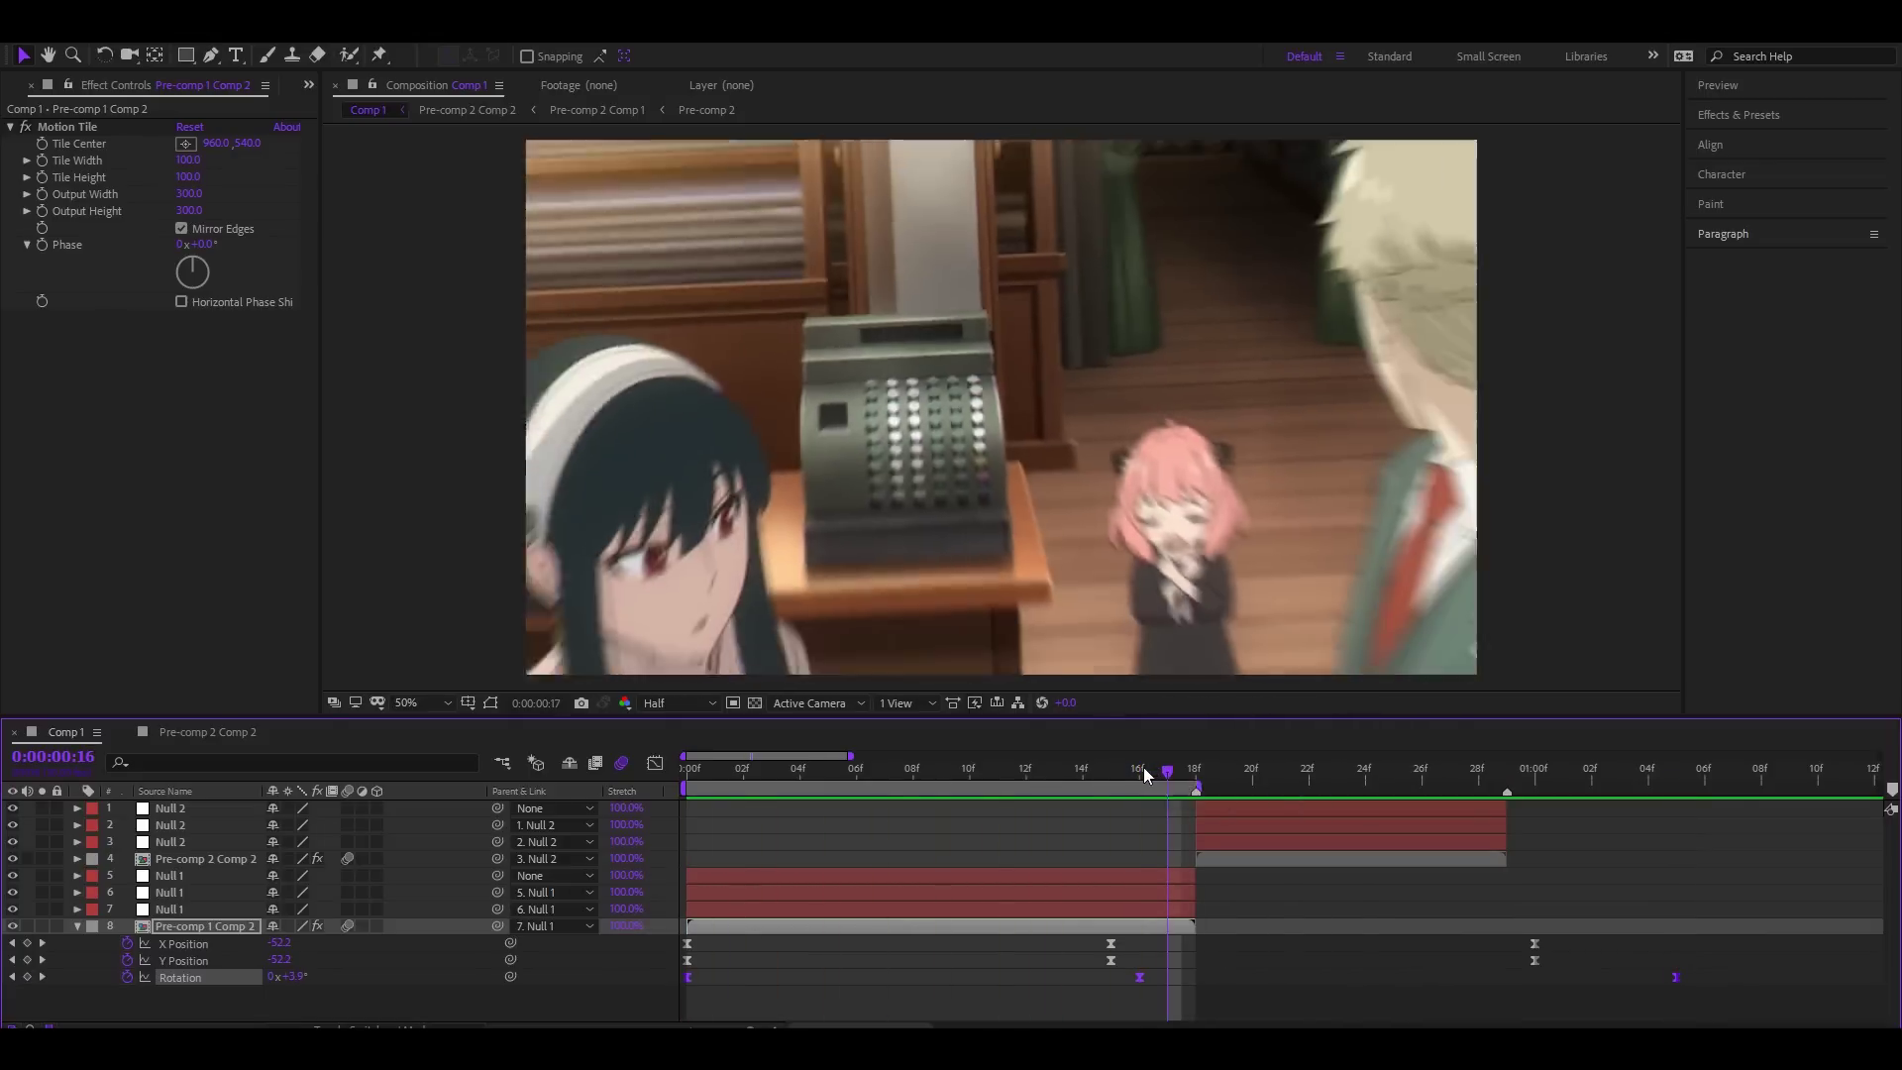
click(1143, 768)
key(space)
key(space)
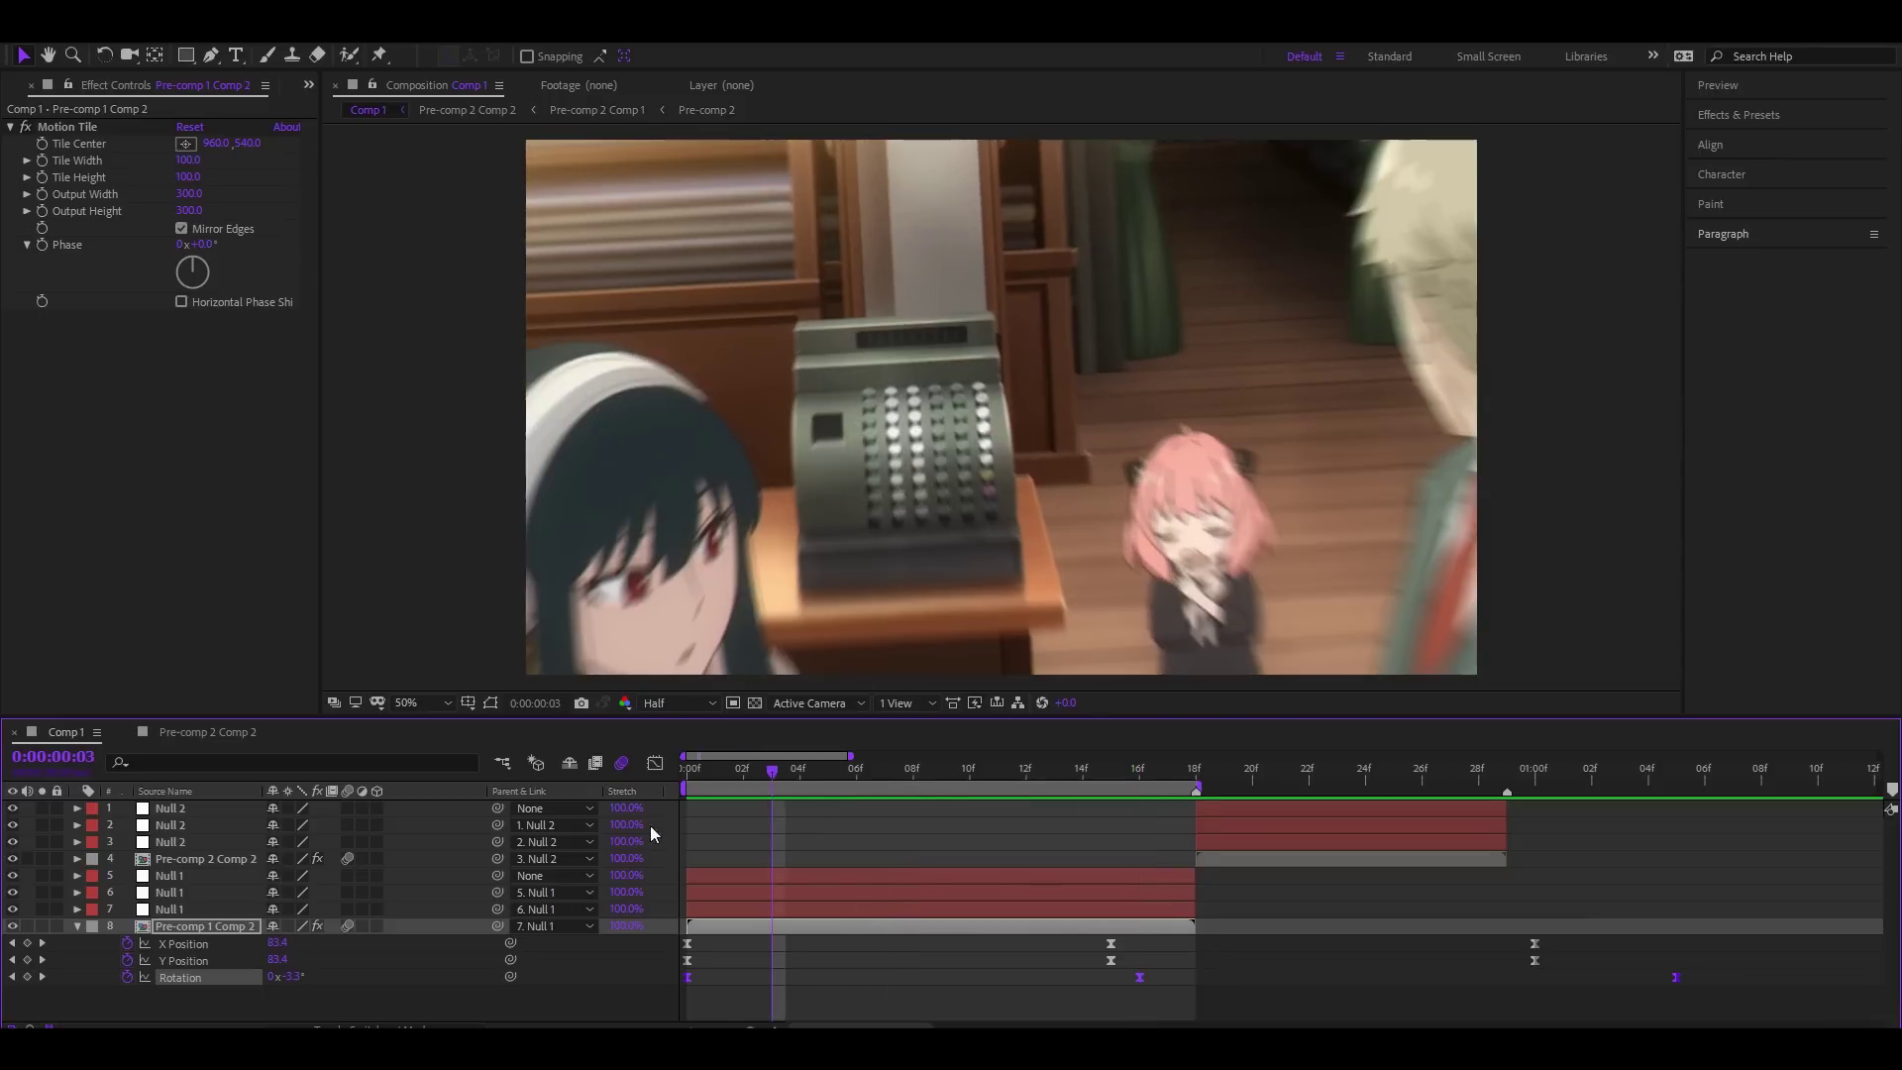
Step: Shift Pre-comp 1 Comp 2's Rotation keyframes 8 frames earlier so the middle one sits at frame 8
key(minus)
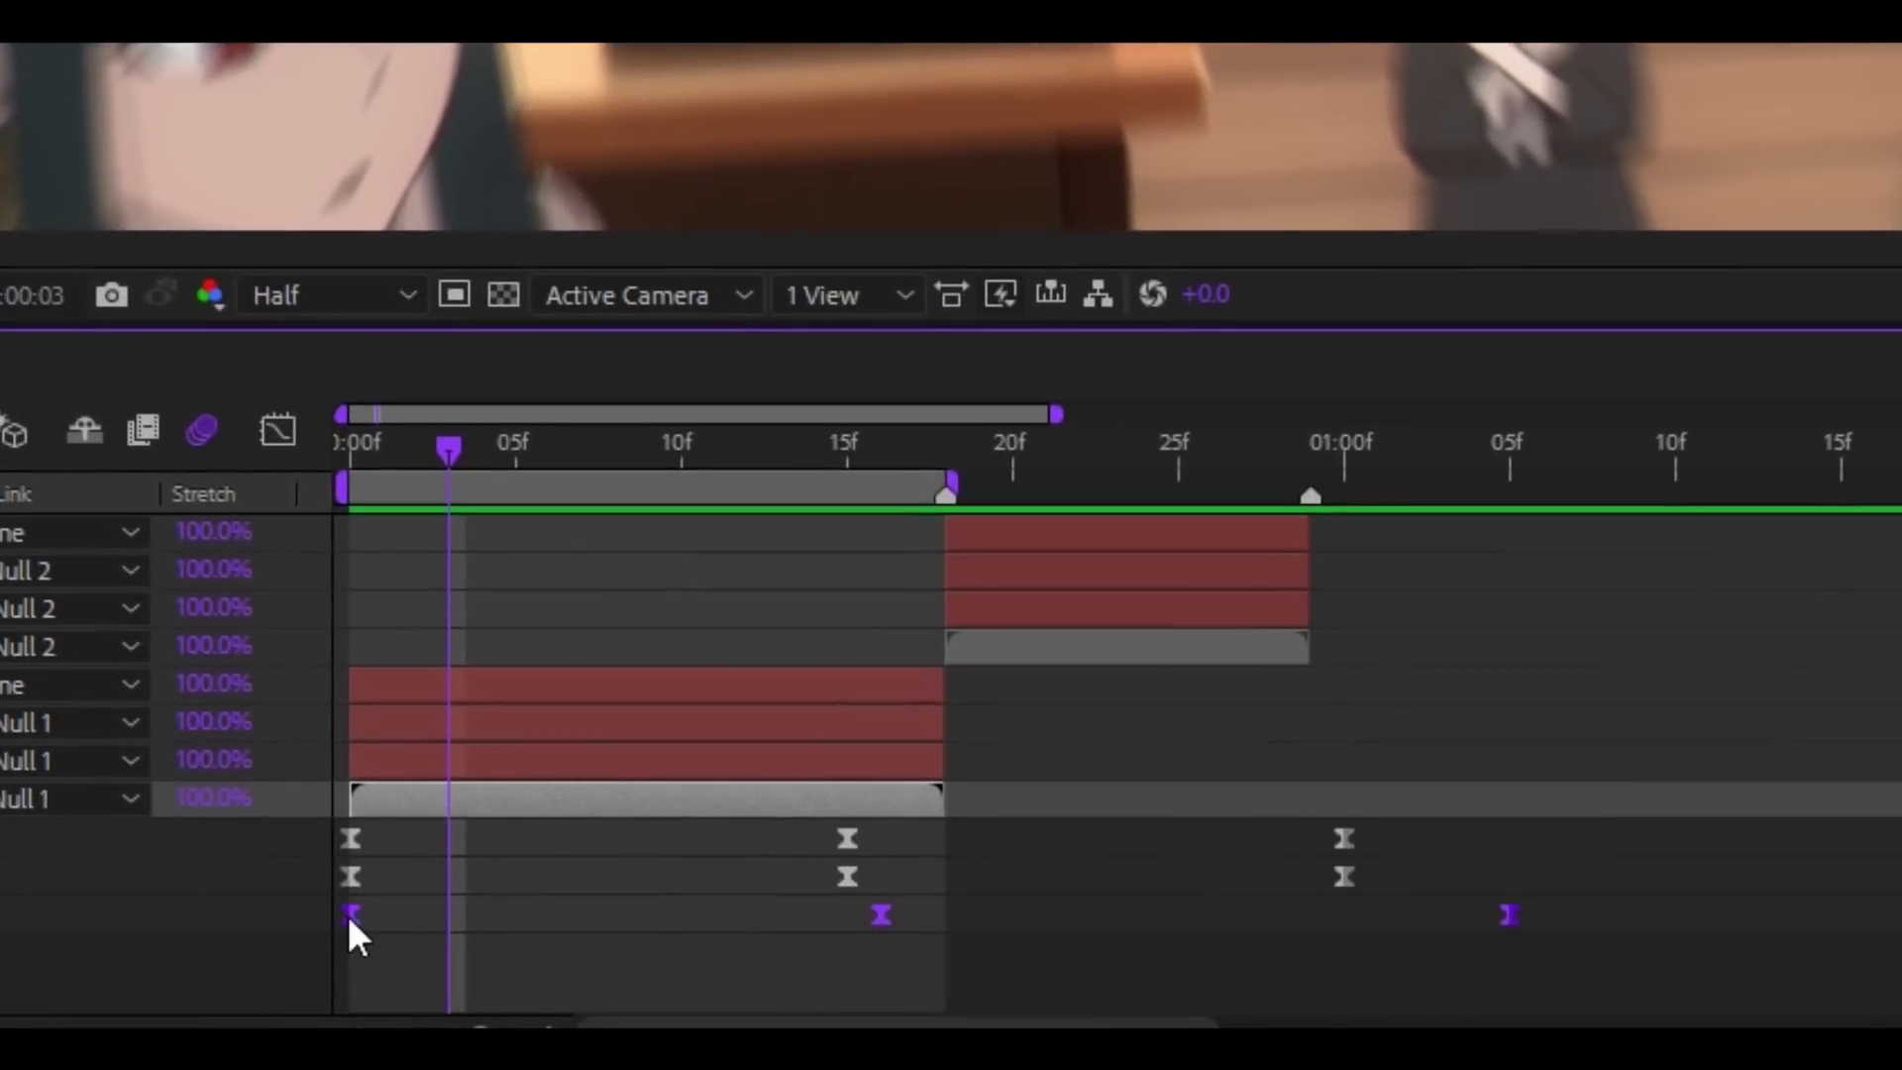
drag(389, 924, 91, 925)
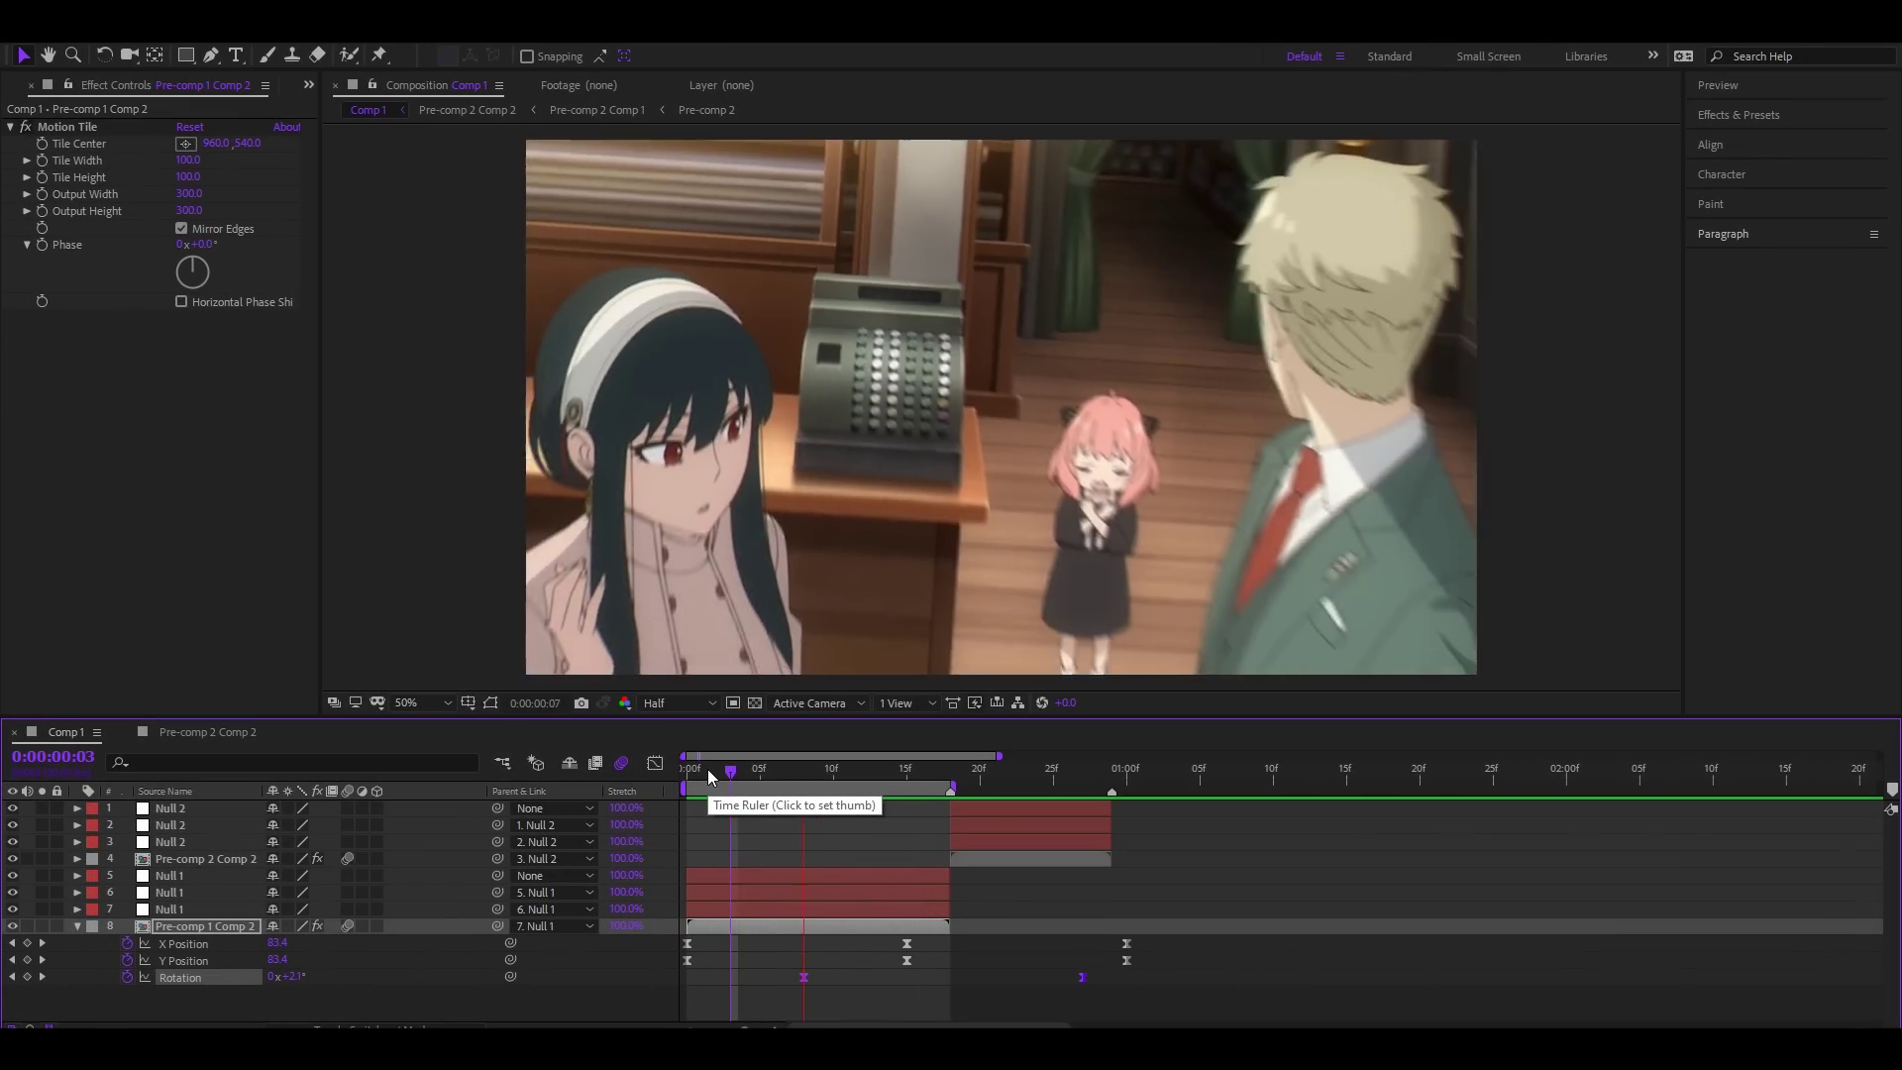
drag(730, 769, 922, 854)
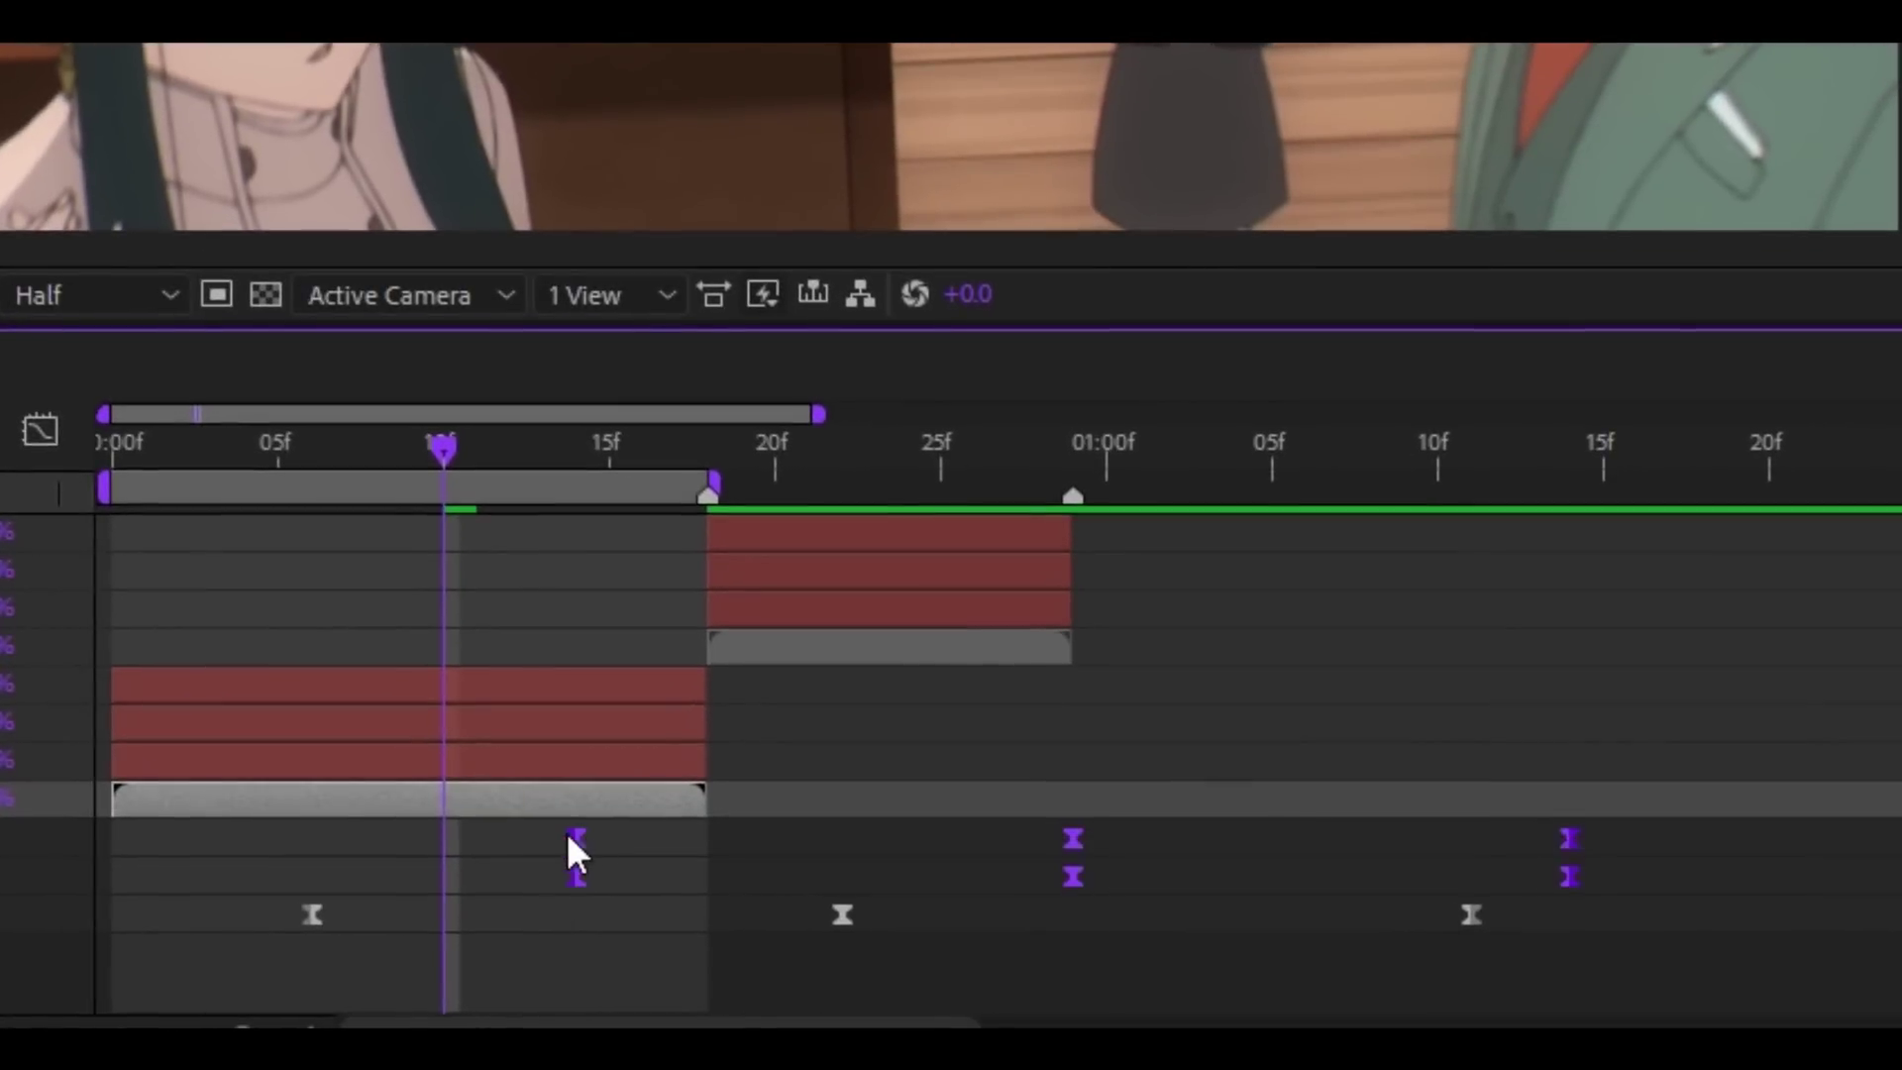
drag(568, 836, 437, 860)
key(ctrl+z)
drag(484, 436, 592, 460)
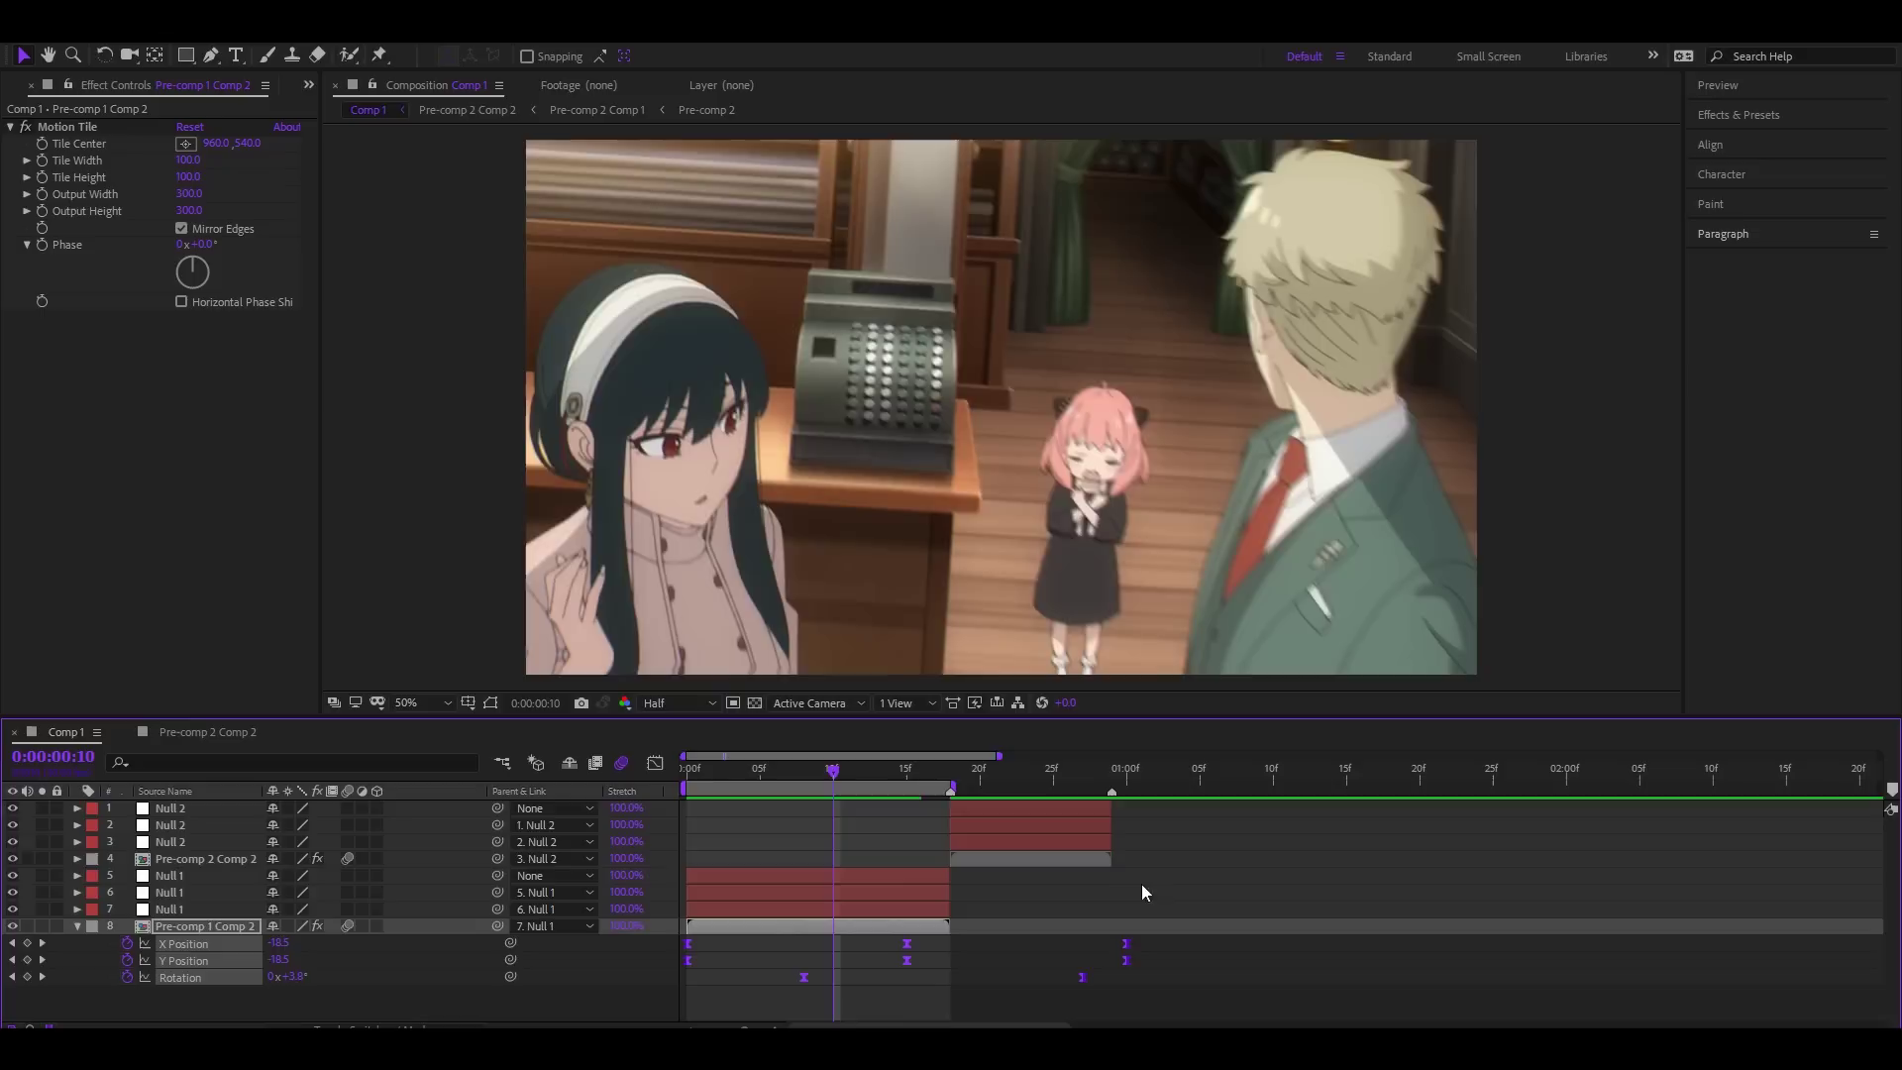
drag(835, 771, 722, 776)
key(space)
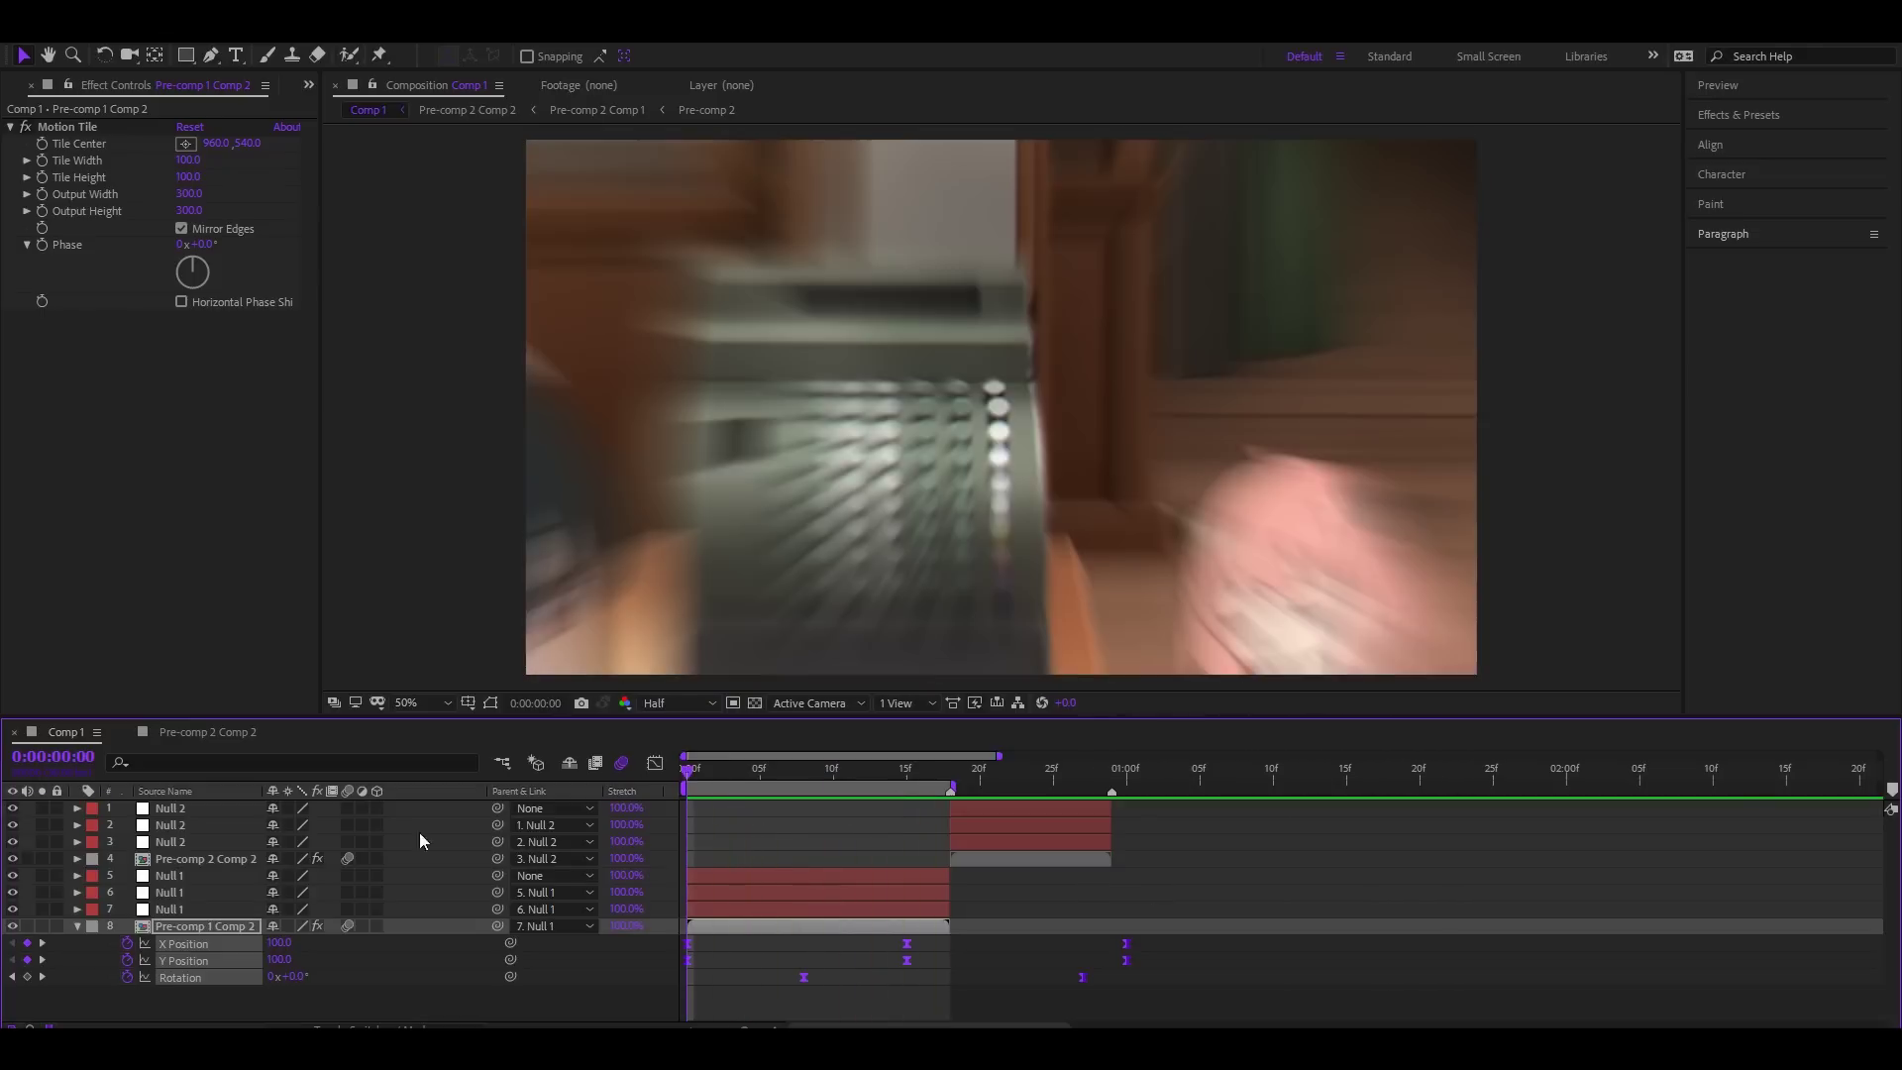
Step: Shift all of Pre-comp 2 Comp 2's Position and Rotation keyframes 8 frames earlier so Position starts at frame 18, and preview
click(991, 859)
key(i)
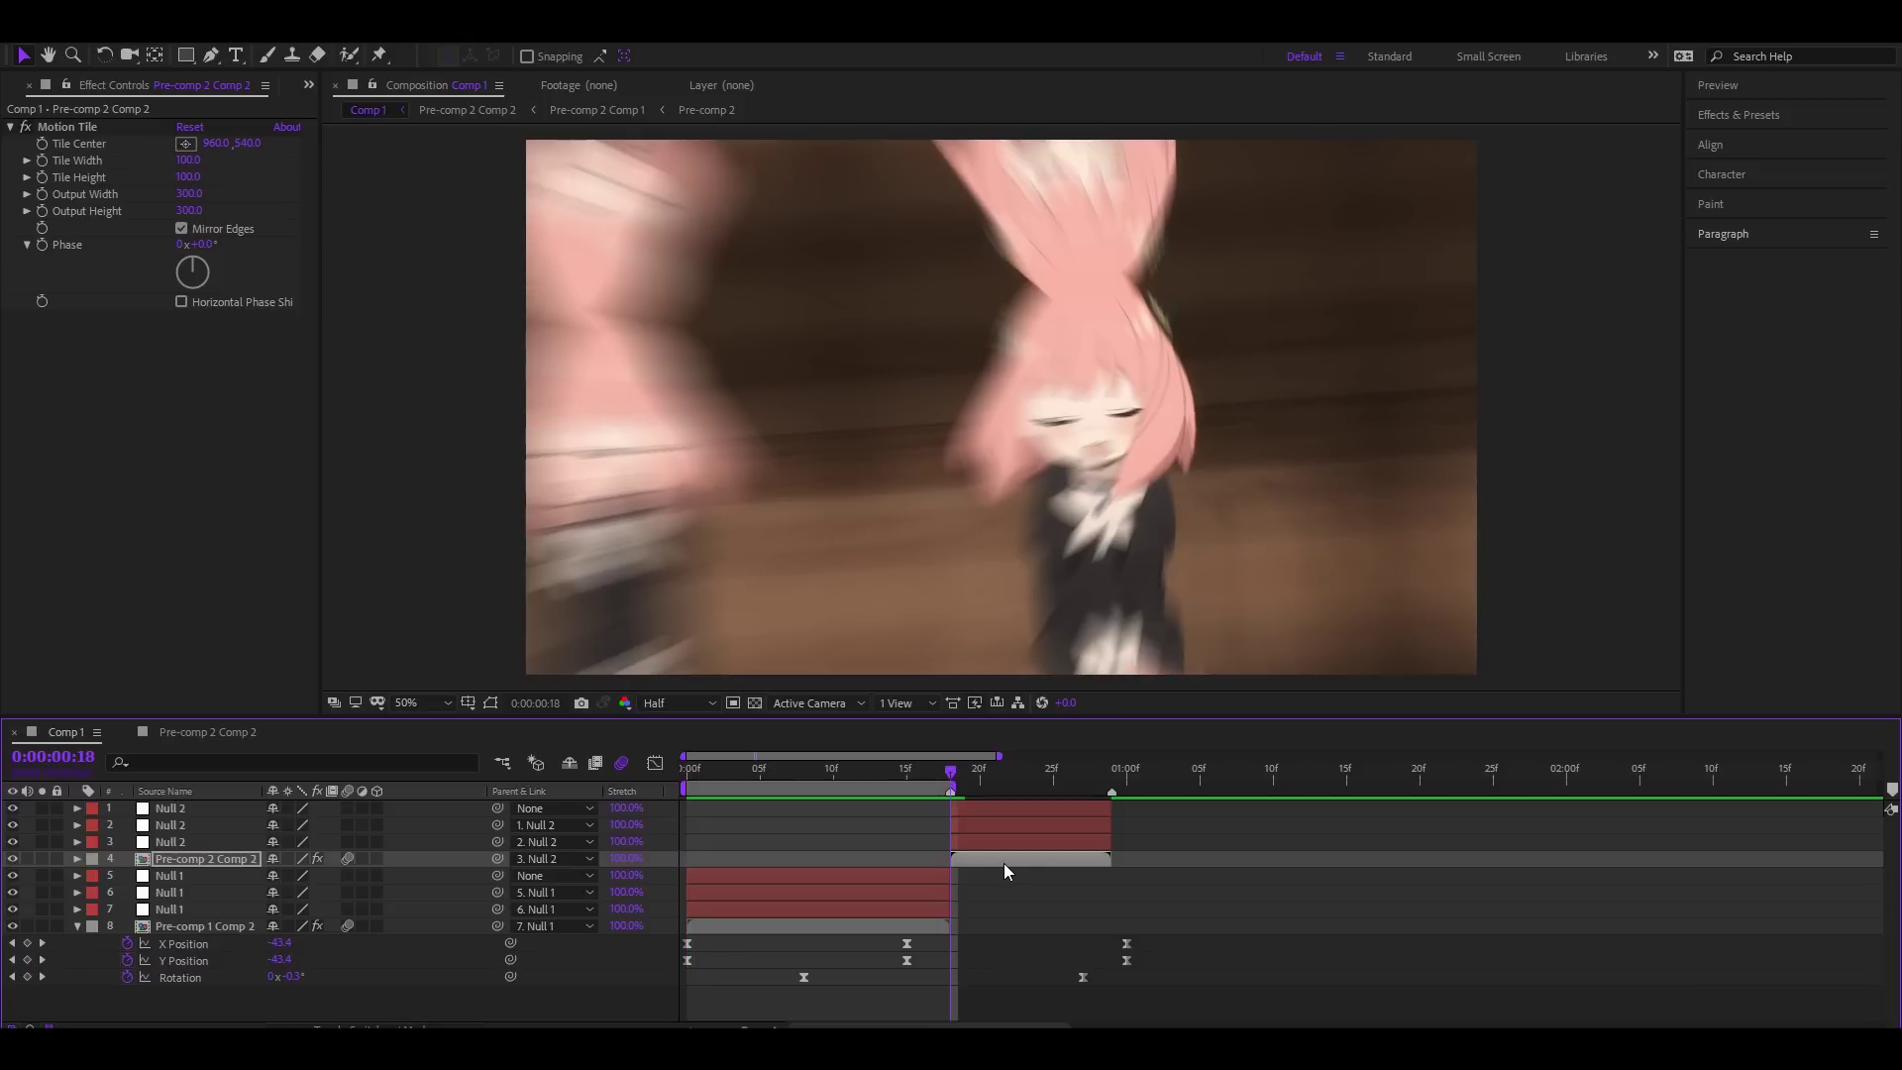
key(u)
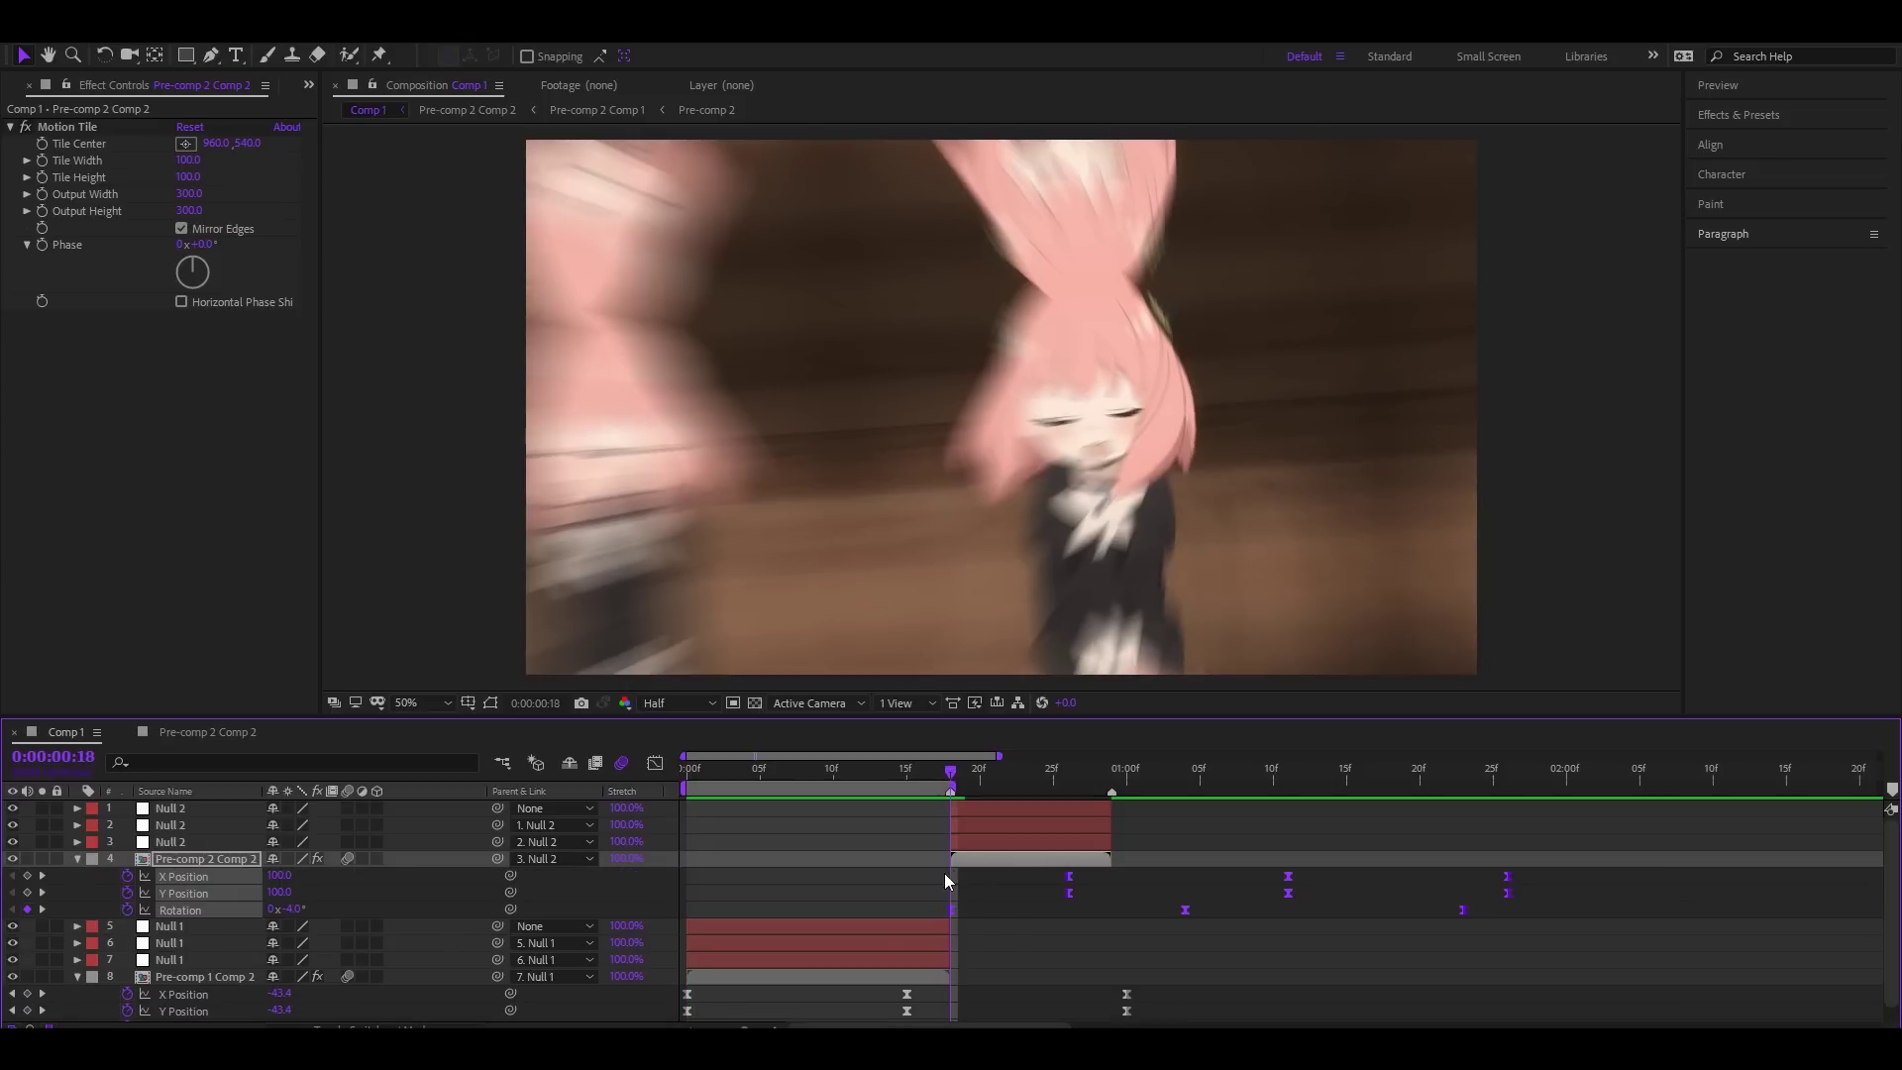
drag(1069, 880, 943, 900)
scroll(868, 893, down, 1)
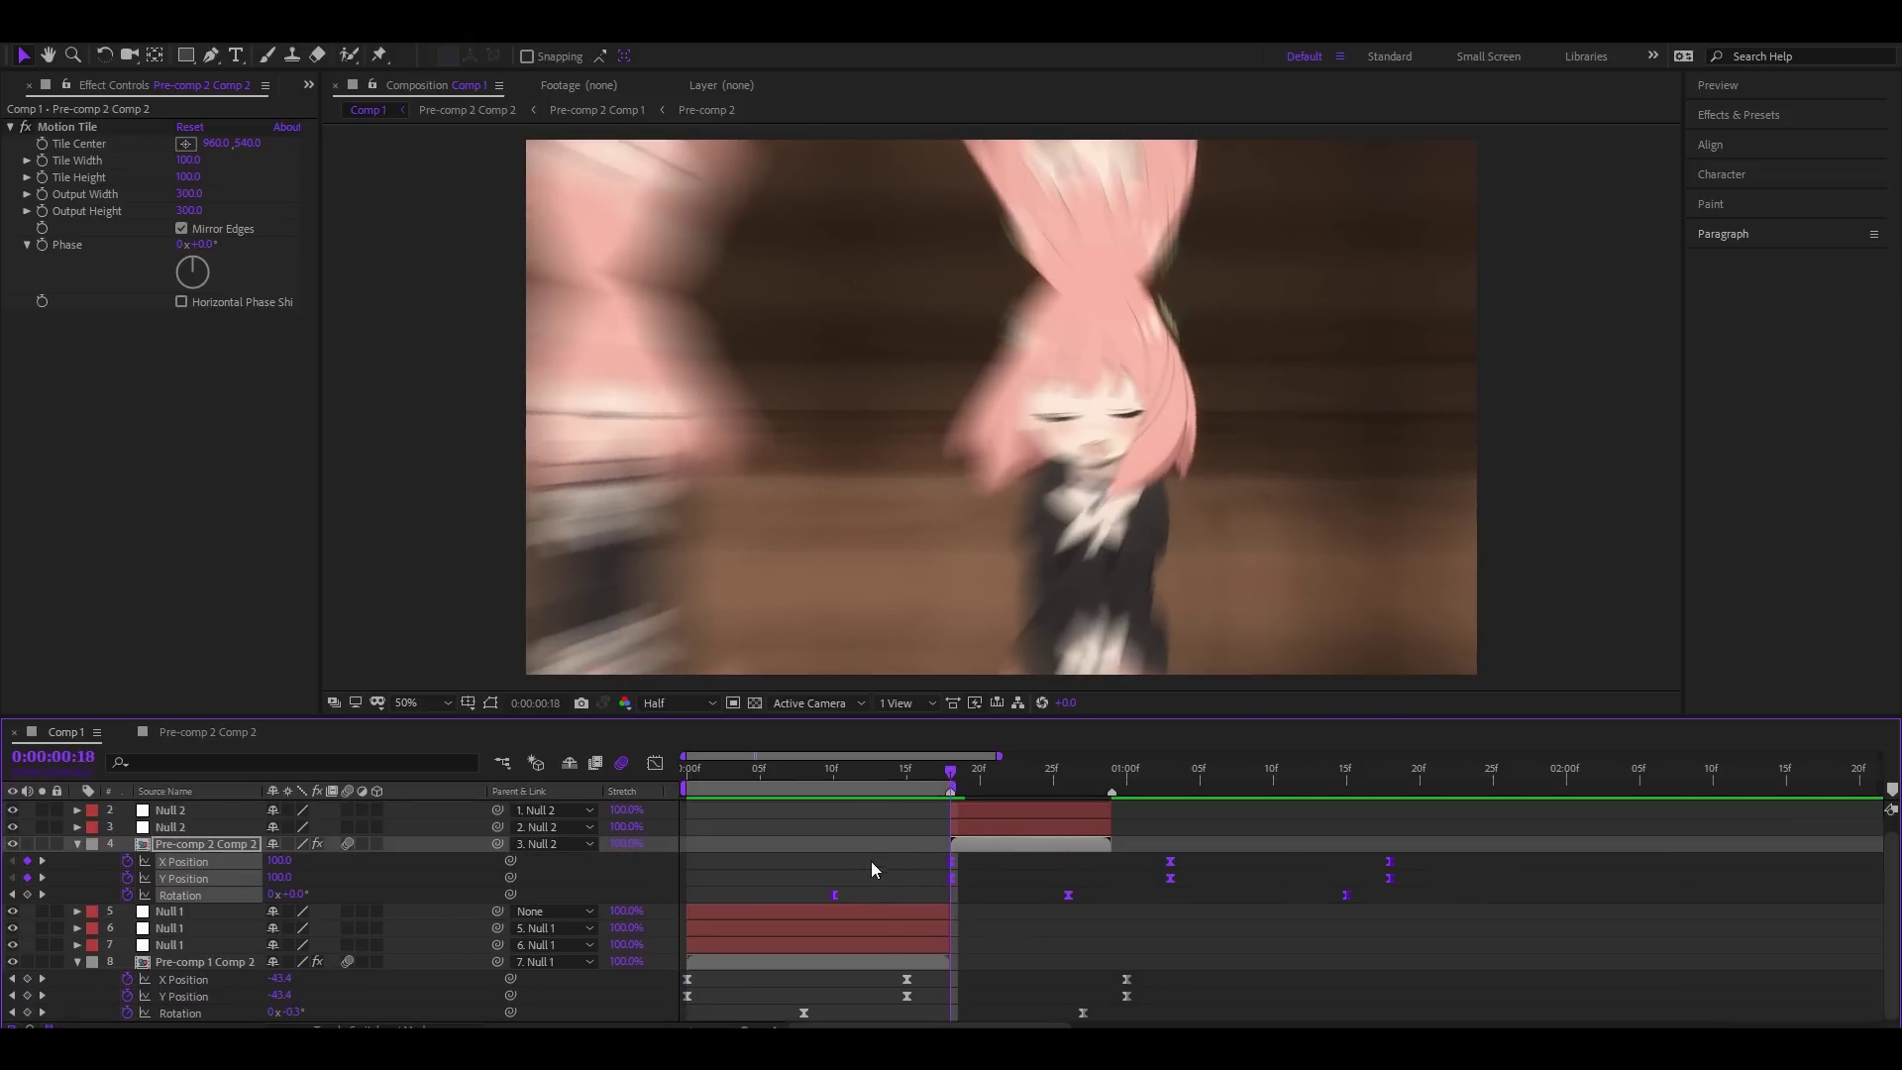
key(u)
click(1091, 762)
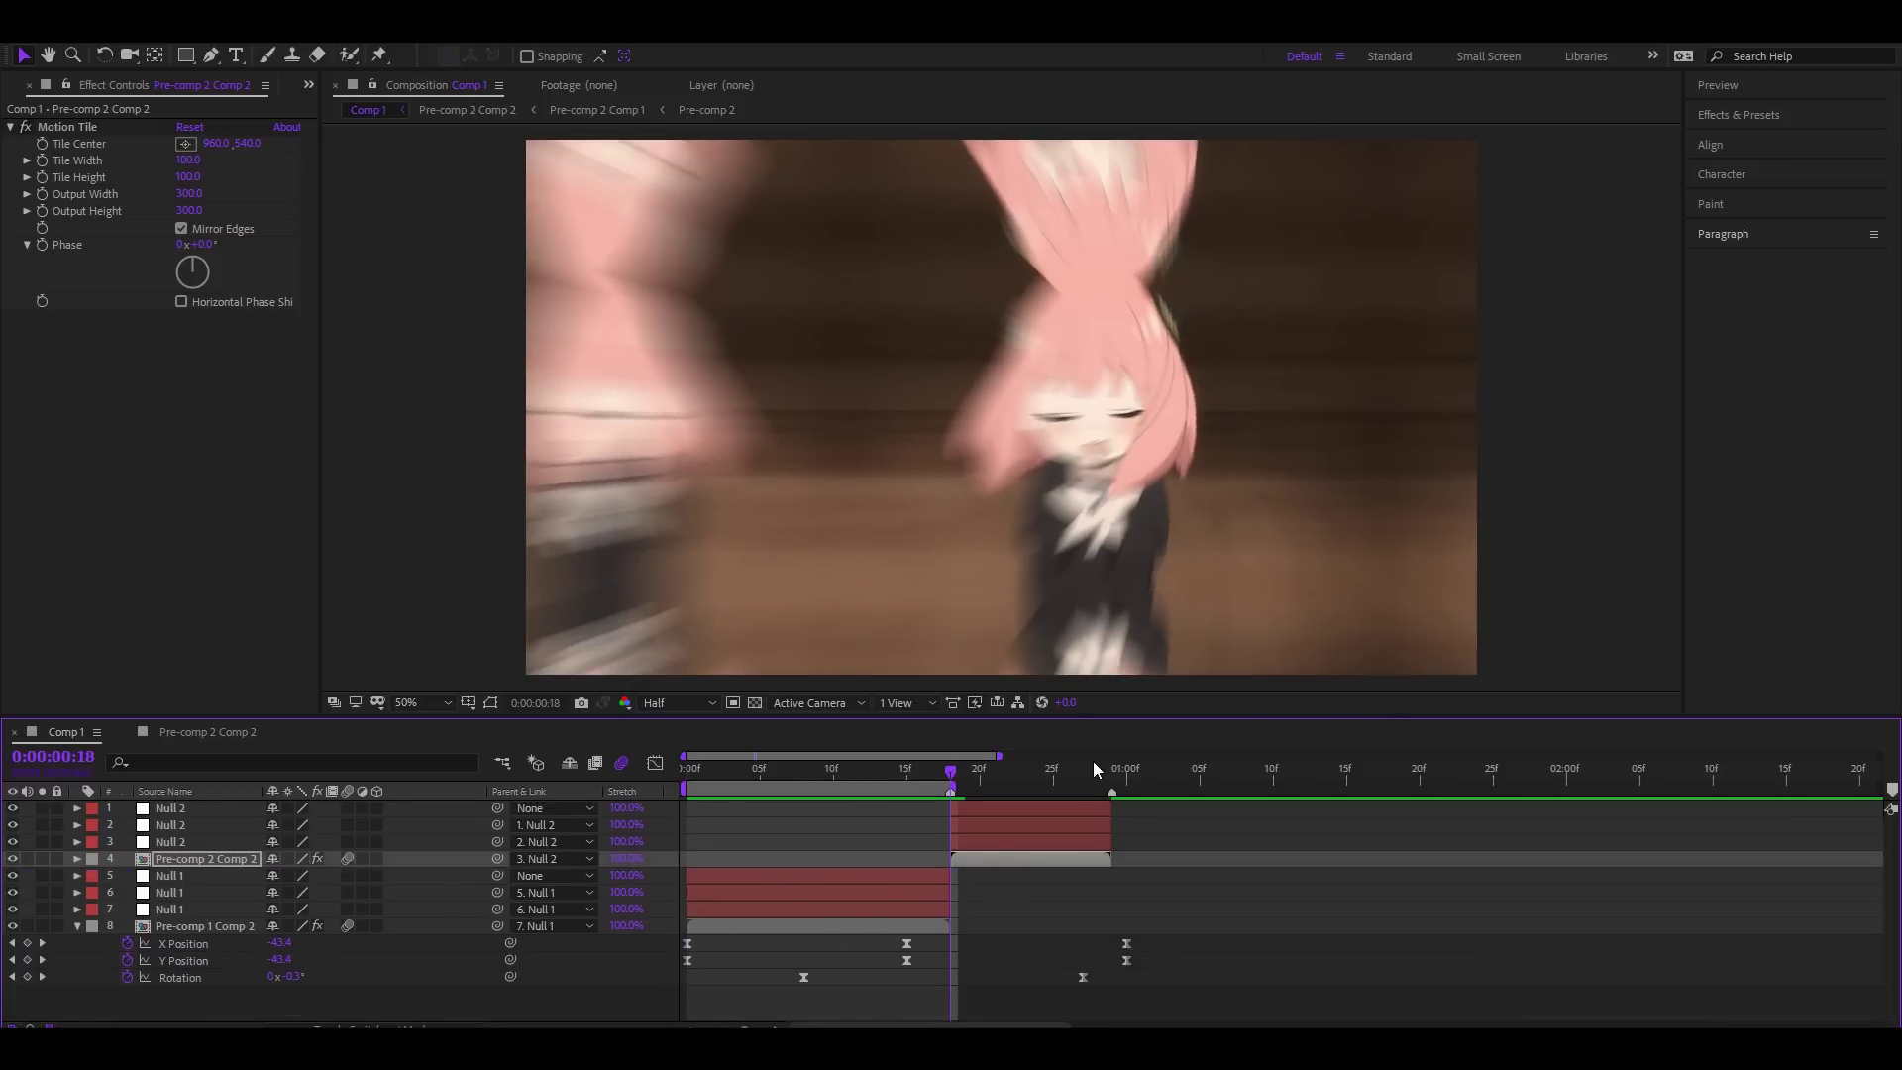
key(space)
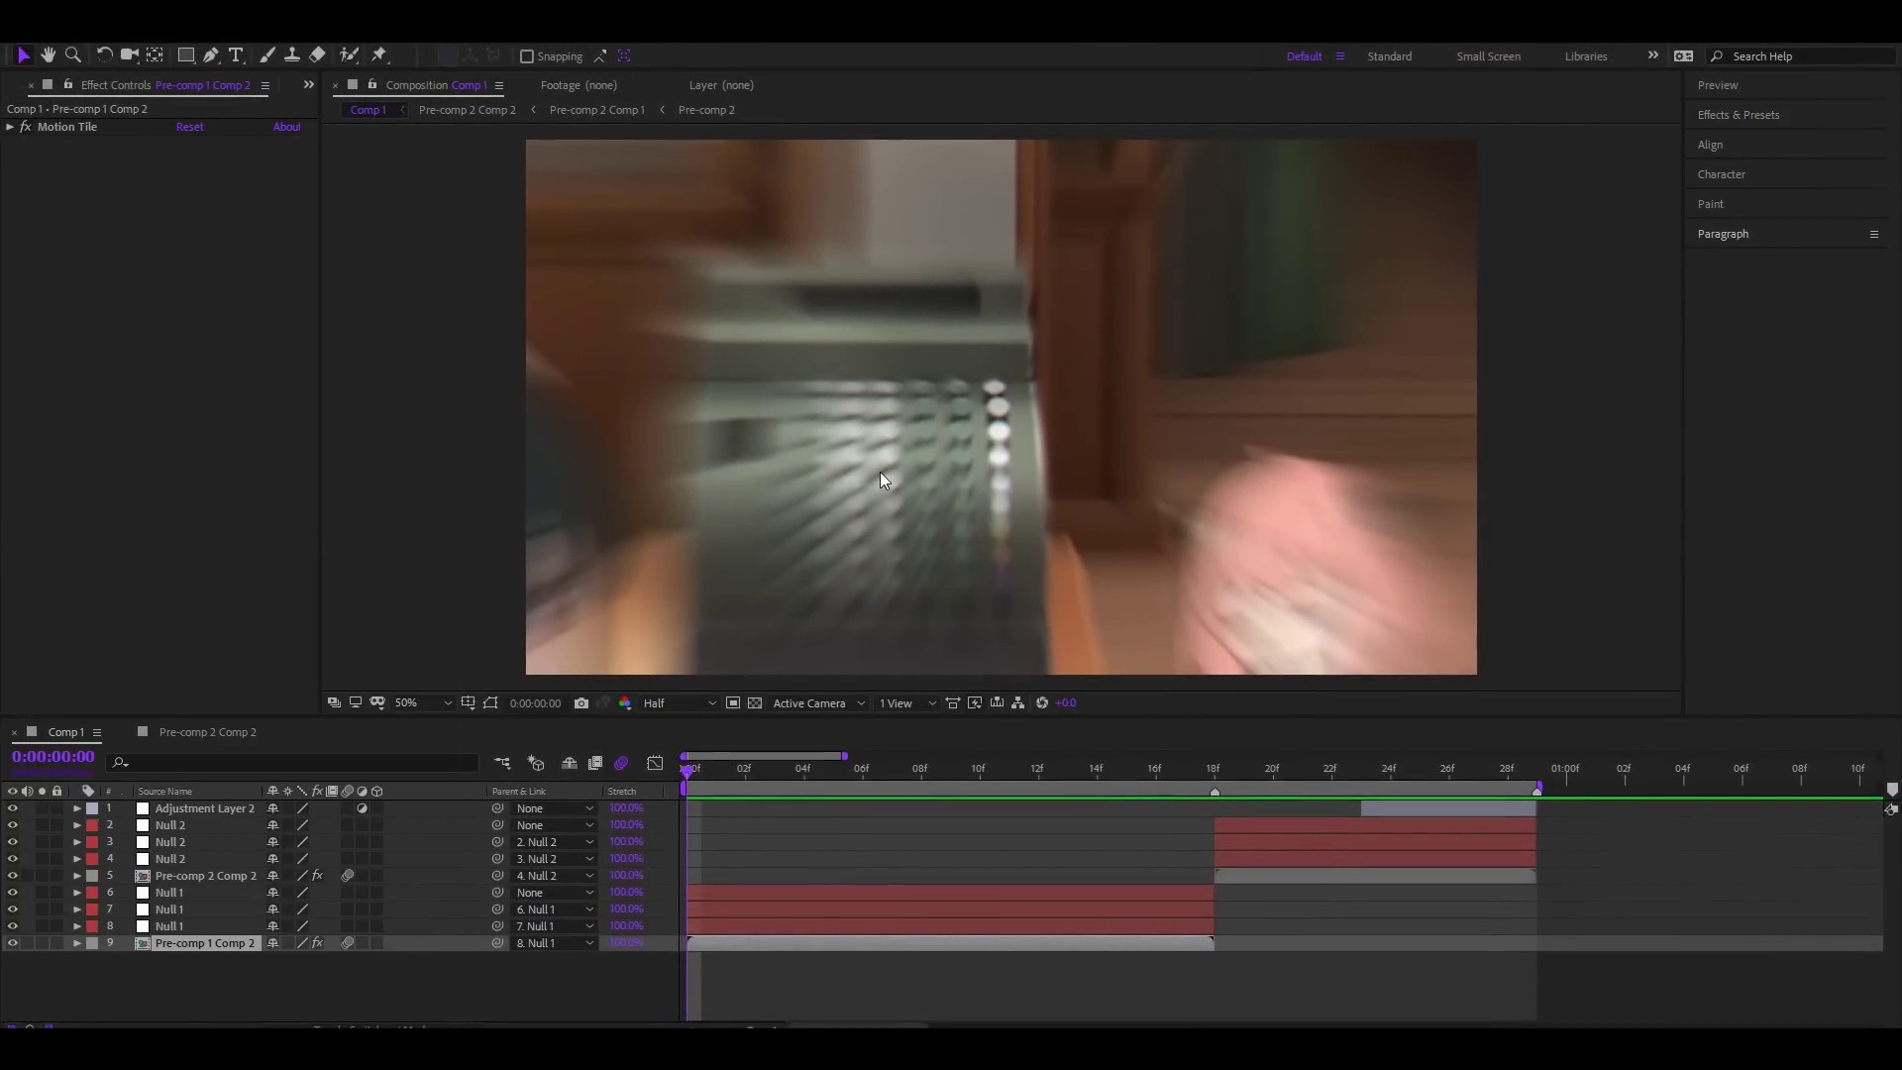
Step: Add Turbulent Displace to Pre-comp 1 Comp 2 with keyframed Amount 20 and Size 80 at frame 0
key(ctrl+space)
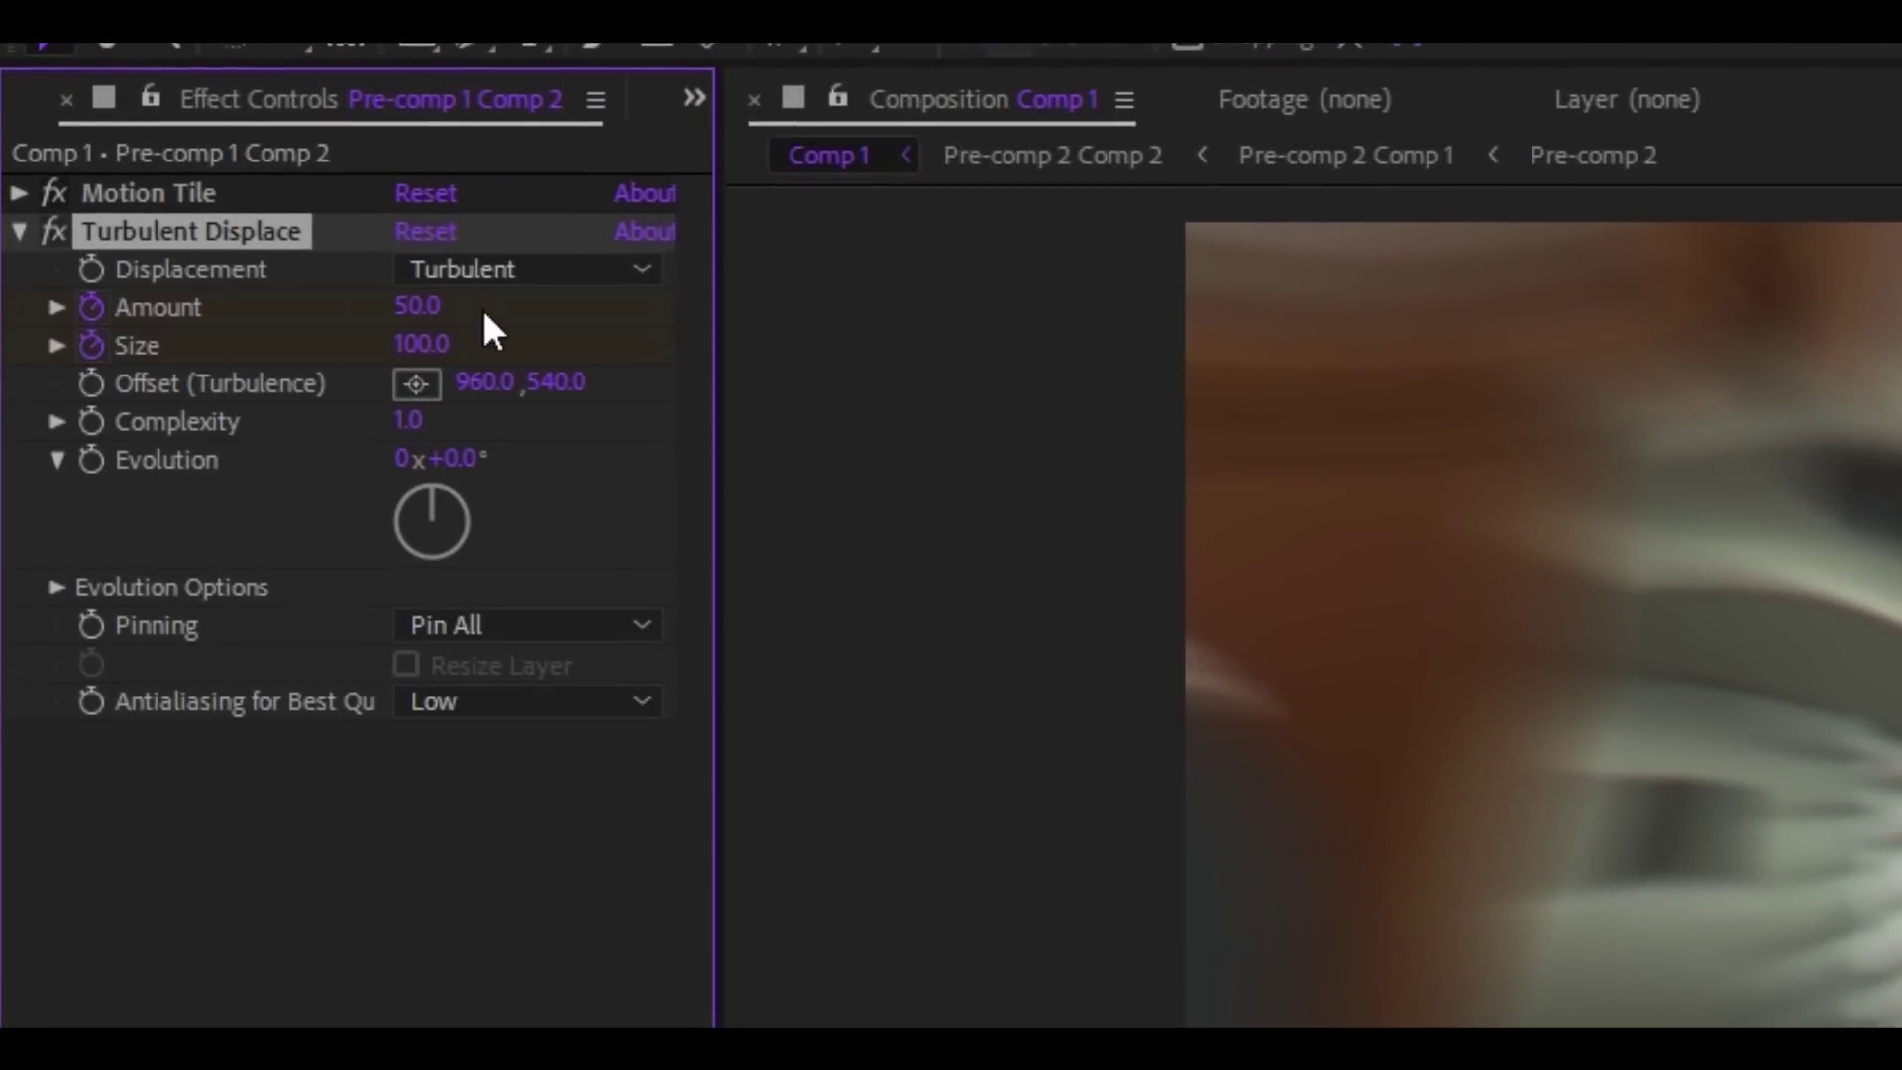
click(421, 308)
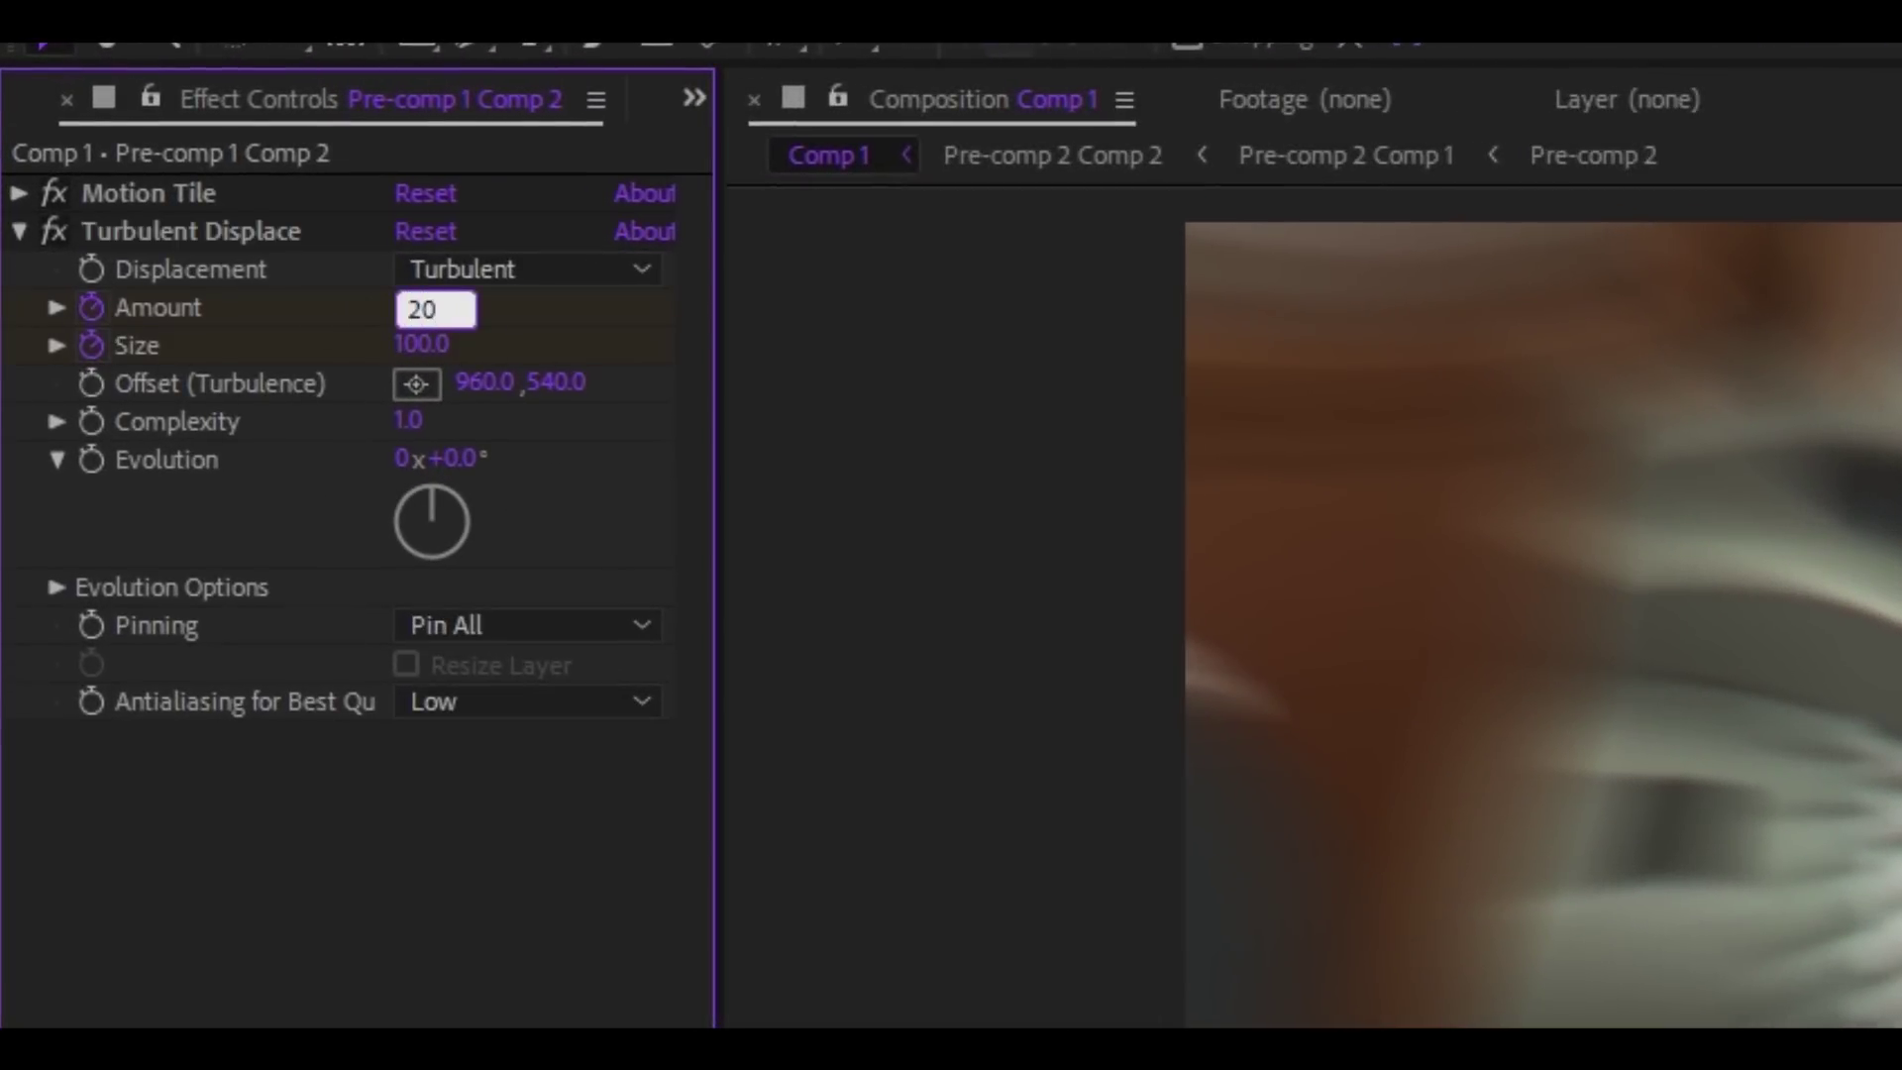
key(Return)
click(421, 346)
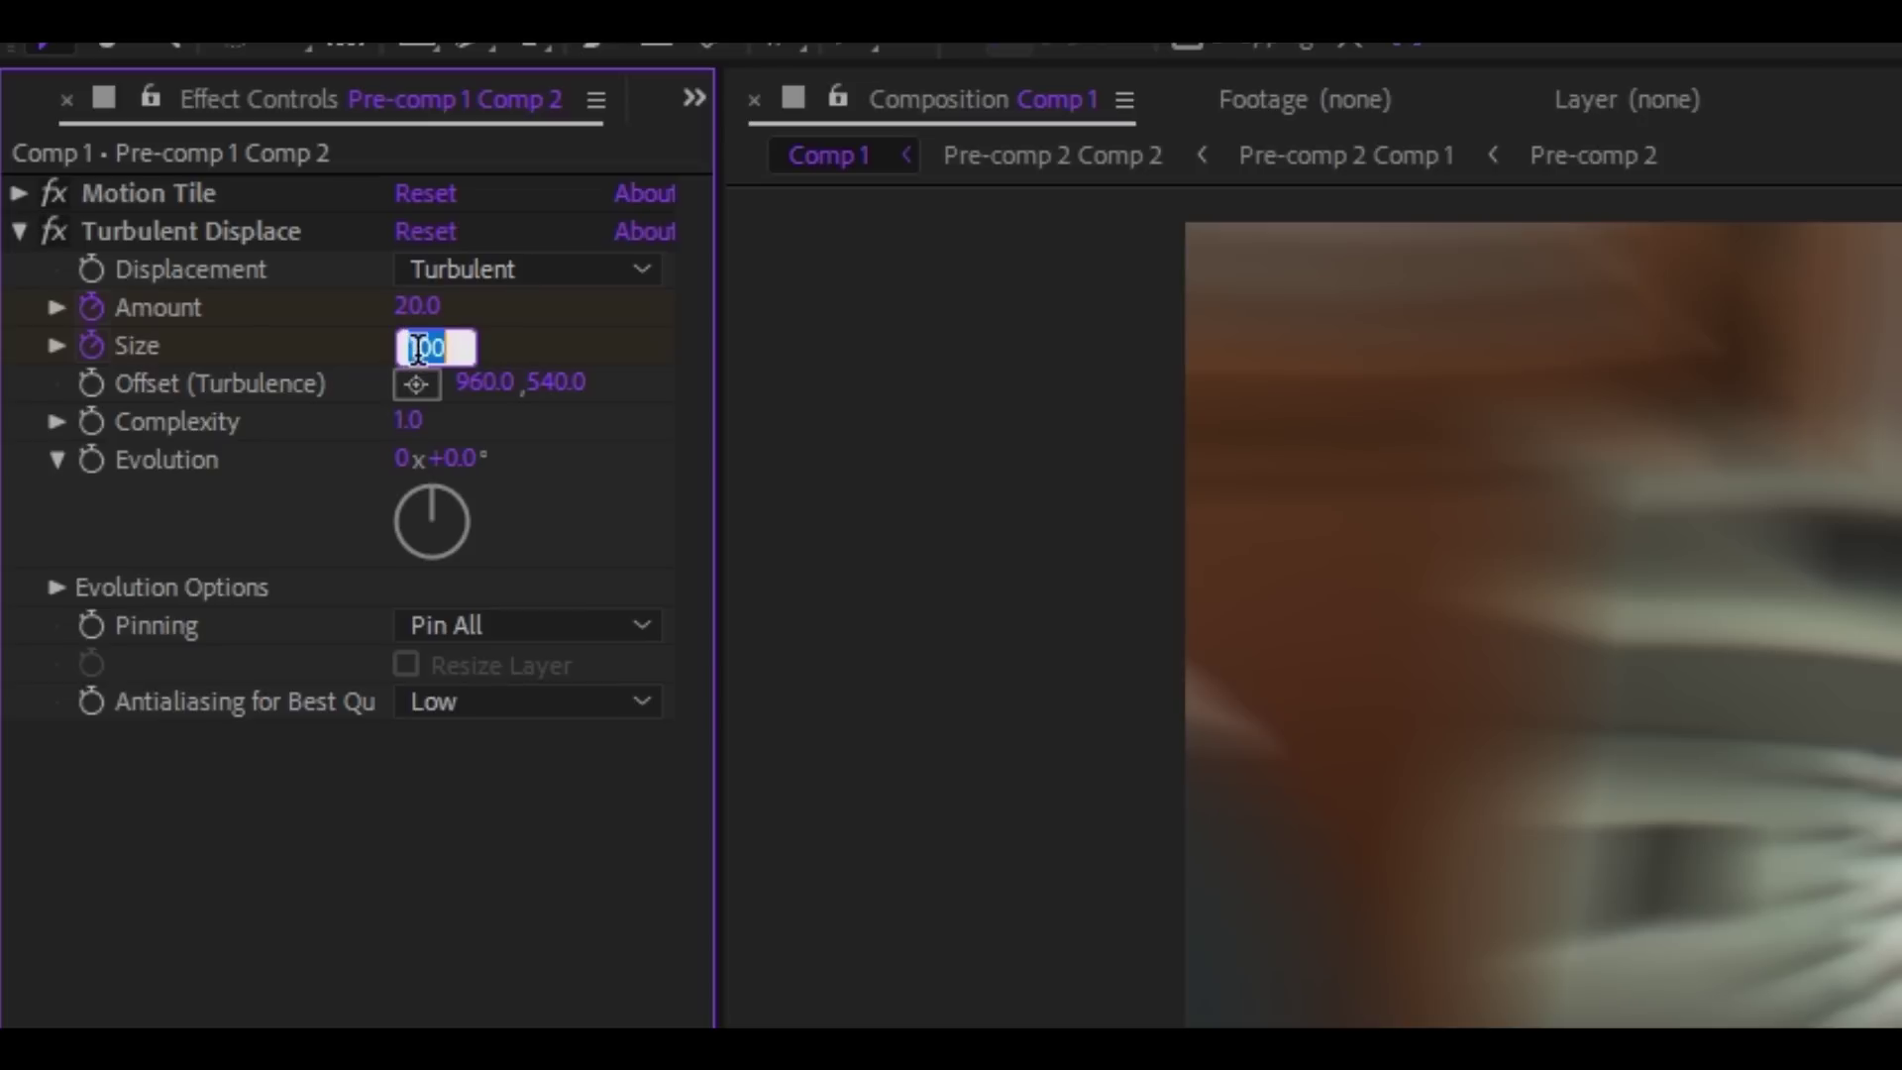
text(80)
key(Return)
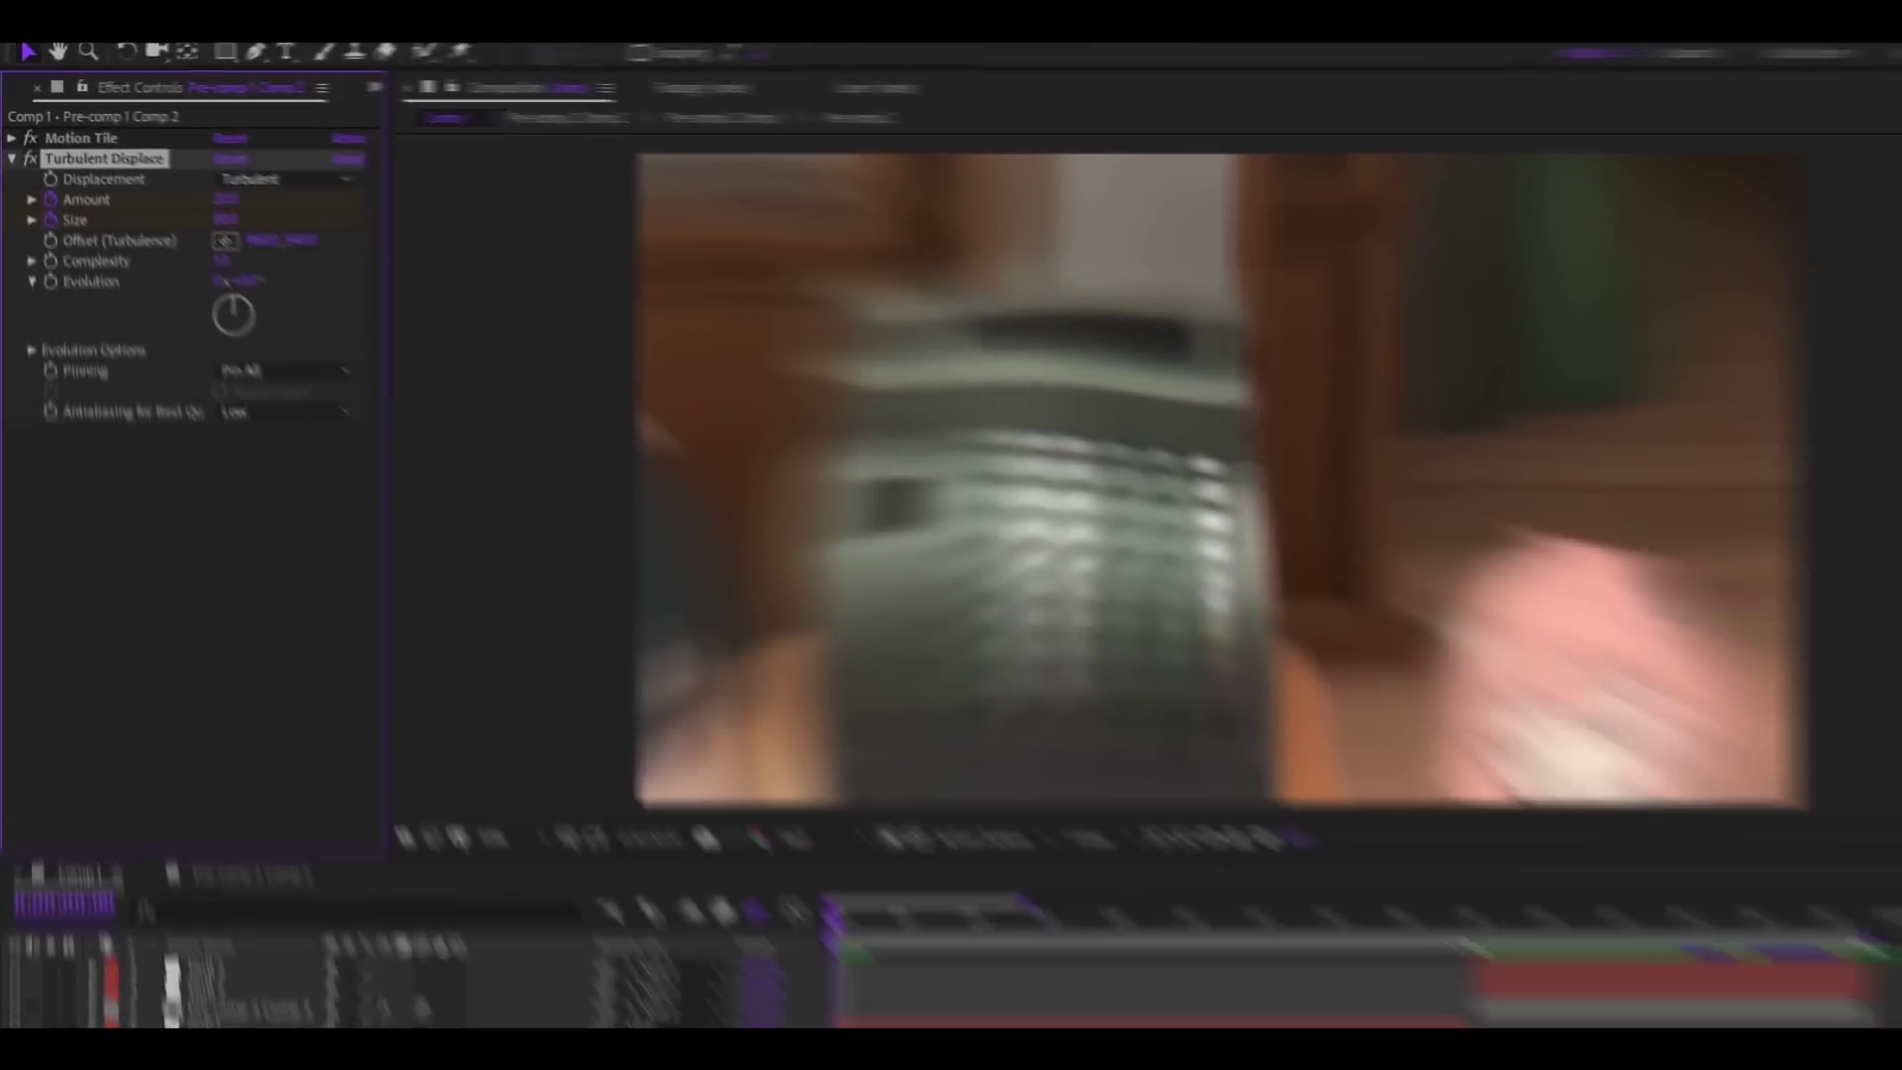
Step: Keyframe Pre-comp 1 Comp 2's Turbulent Displace at frame 18 with Amount 0 and Size 200
click(1211, 772)
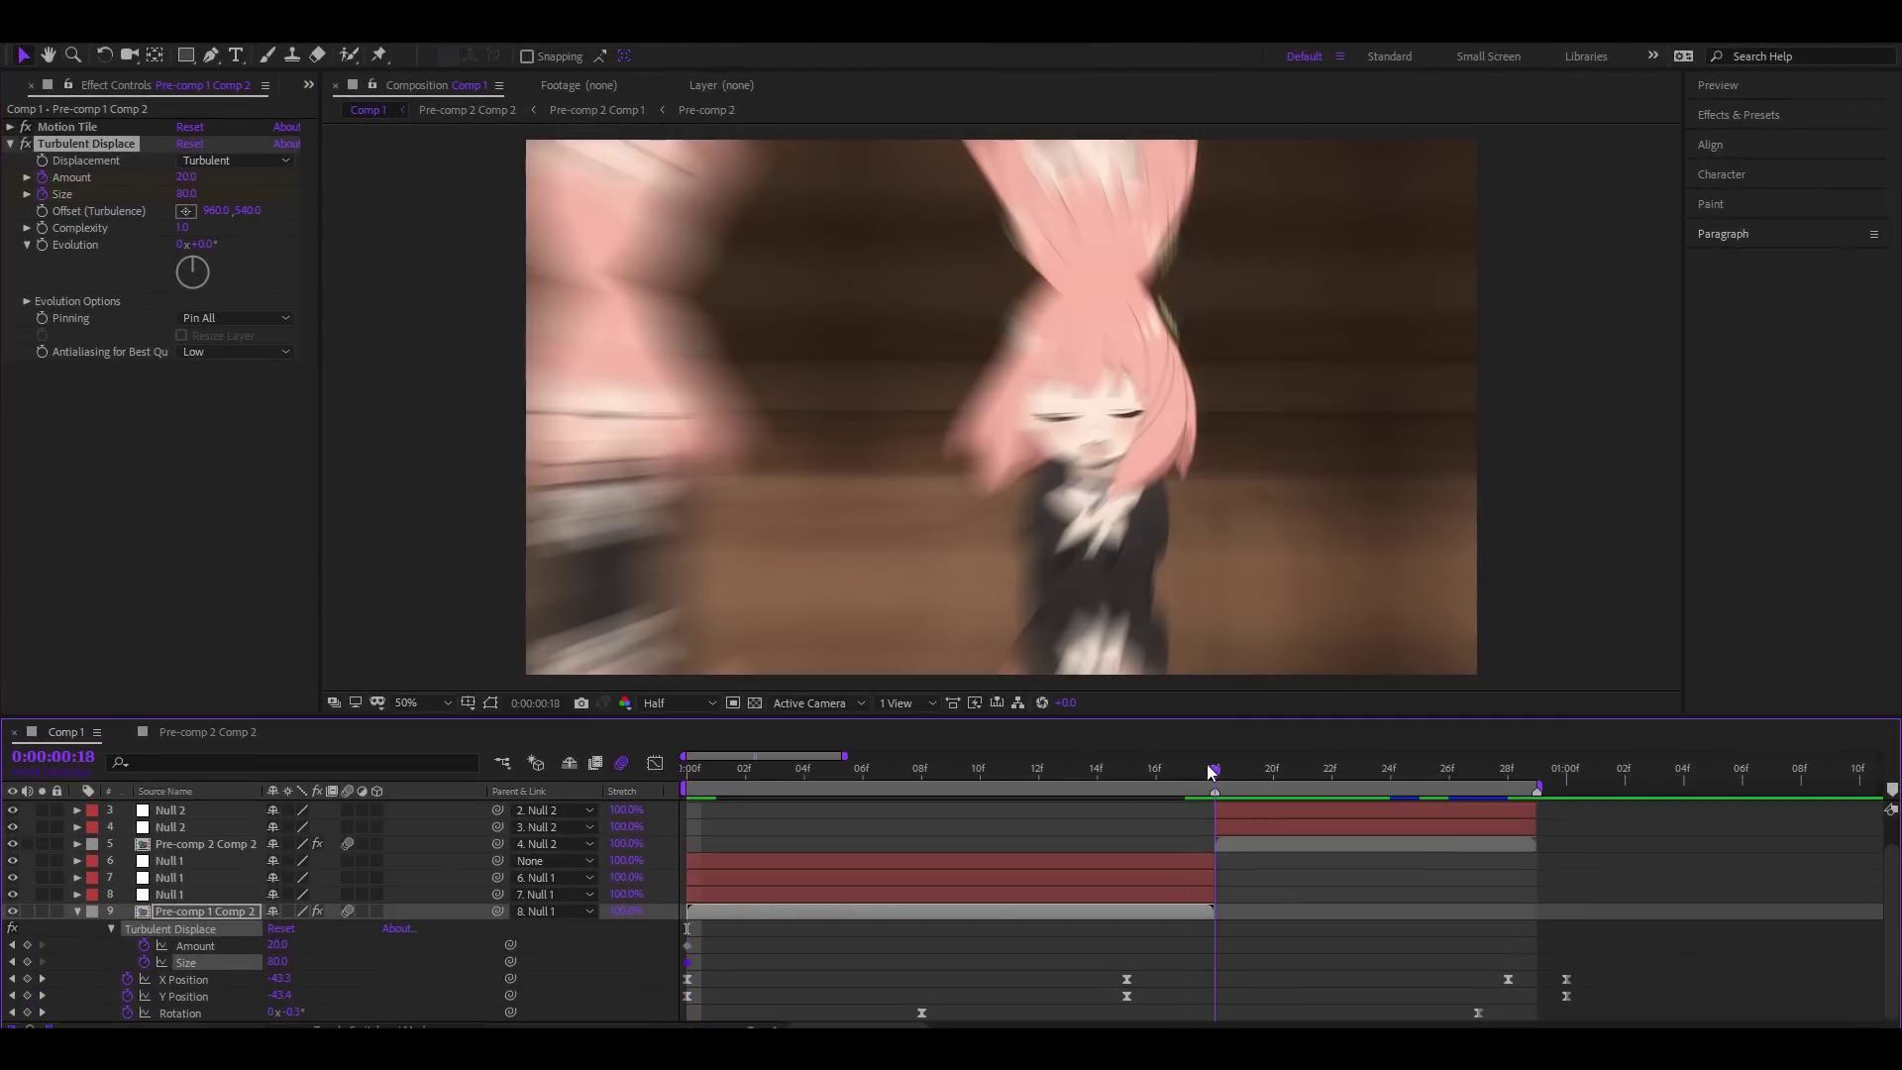
click(186, 176)
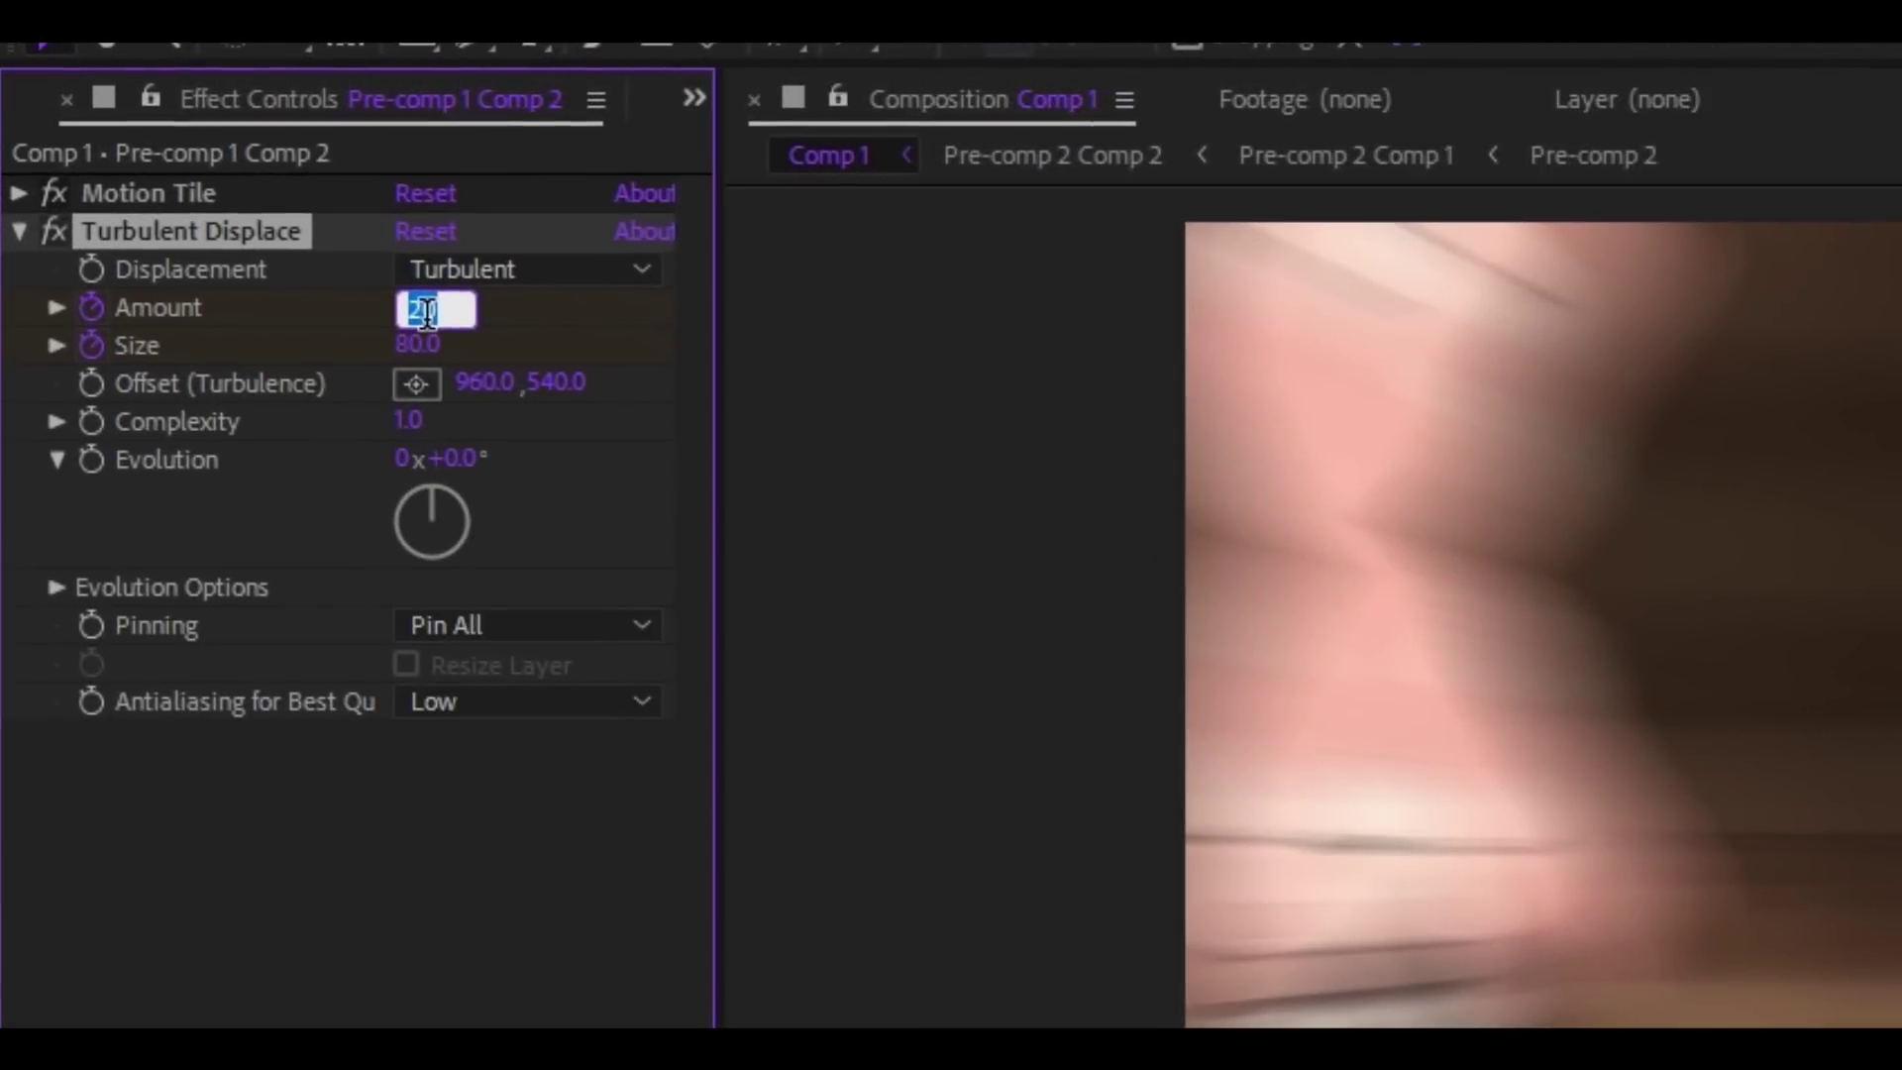
text(0)
key(Return)
click(197, 195)
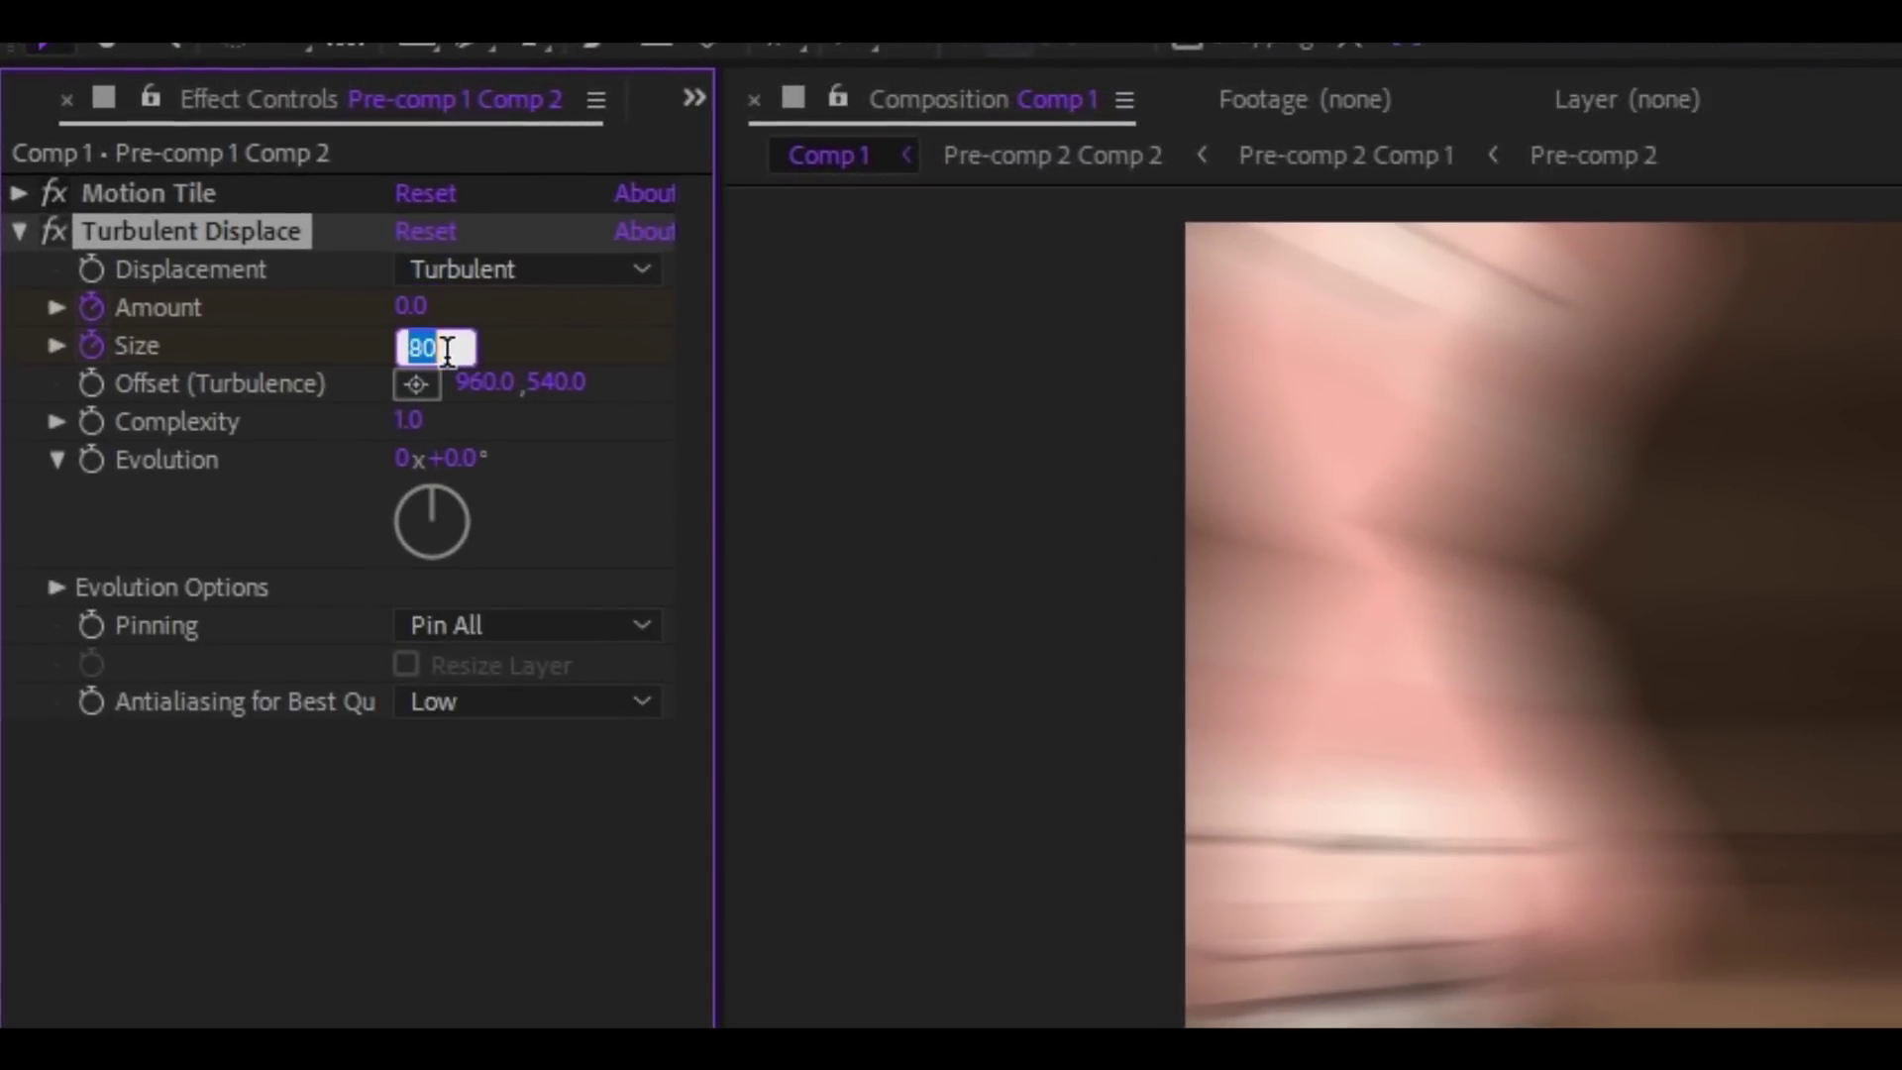
text(200)
key(Return)
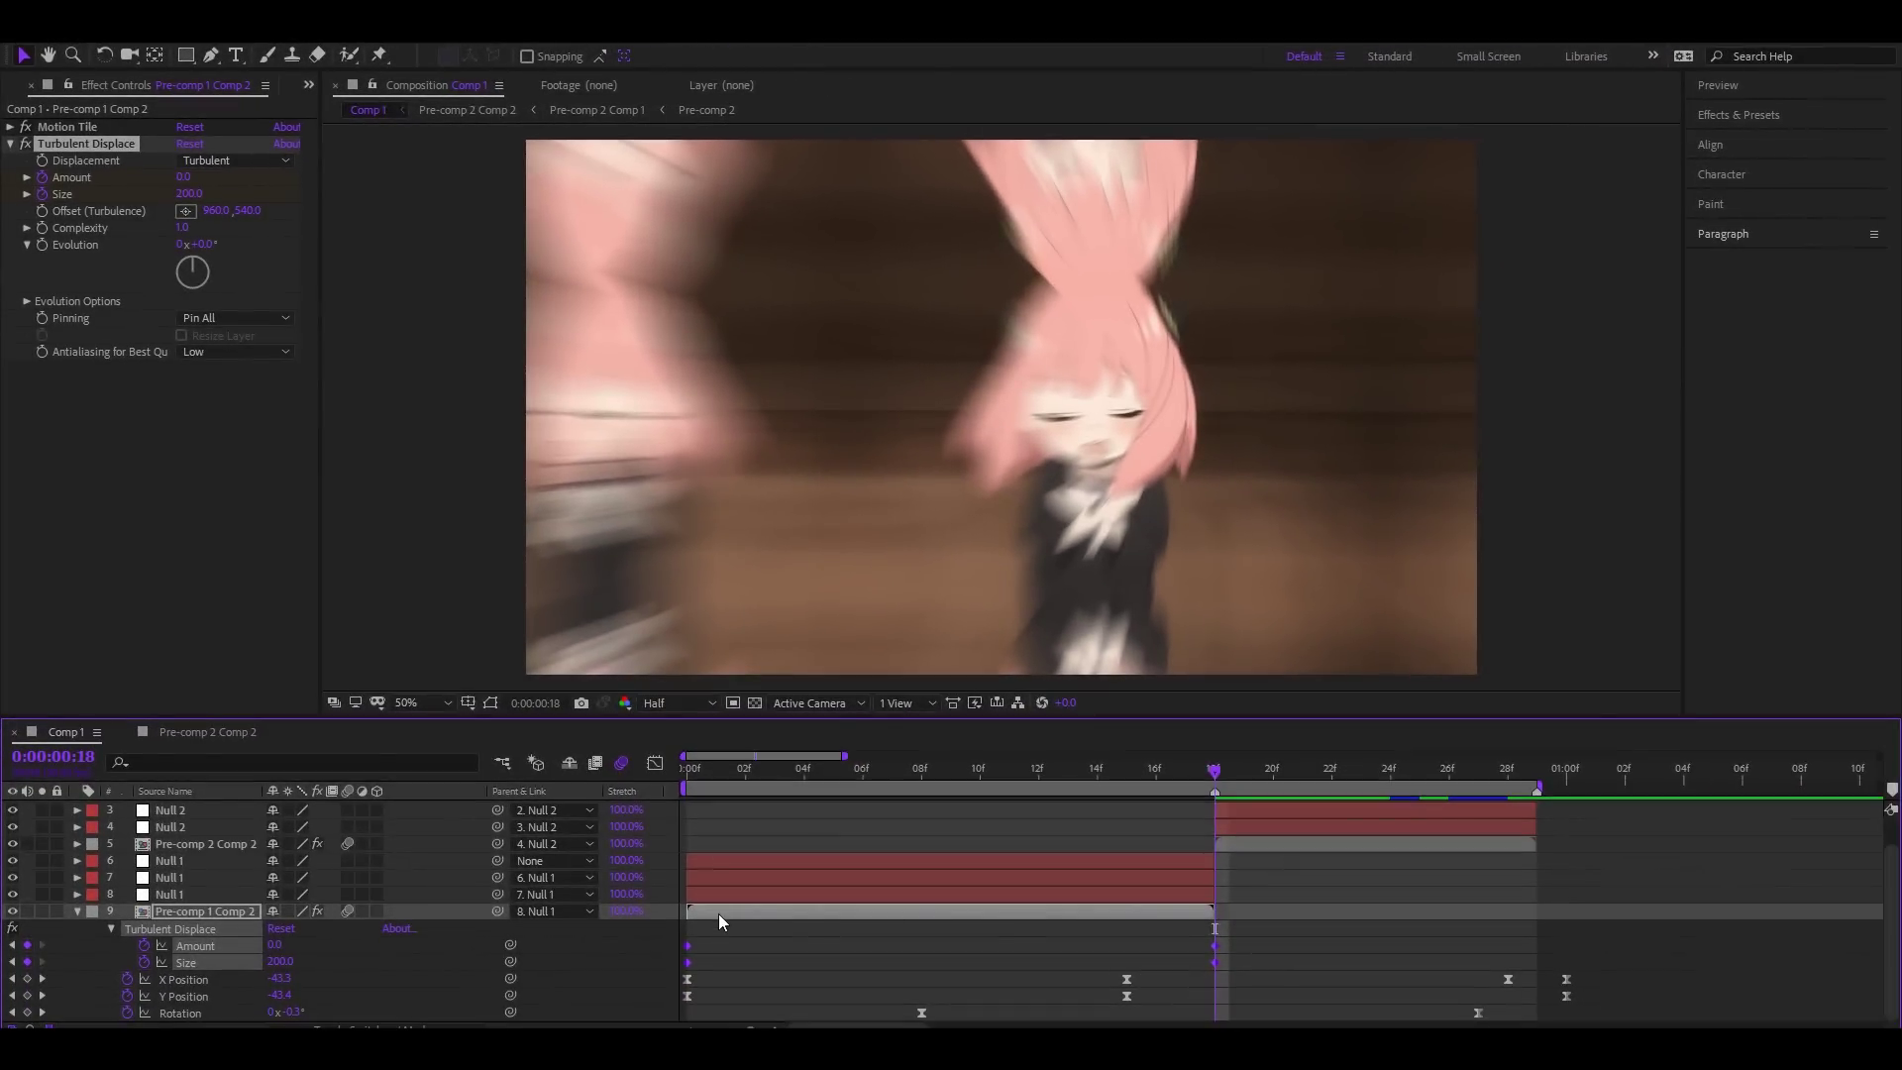
Step: Apply Easy Ease to the Amount and Size keyframes and reshape the Size curve into a fast start with a long slow end
key(F9)
drag(1300, 940, 638, 949)
click(687, 962)
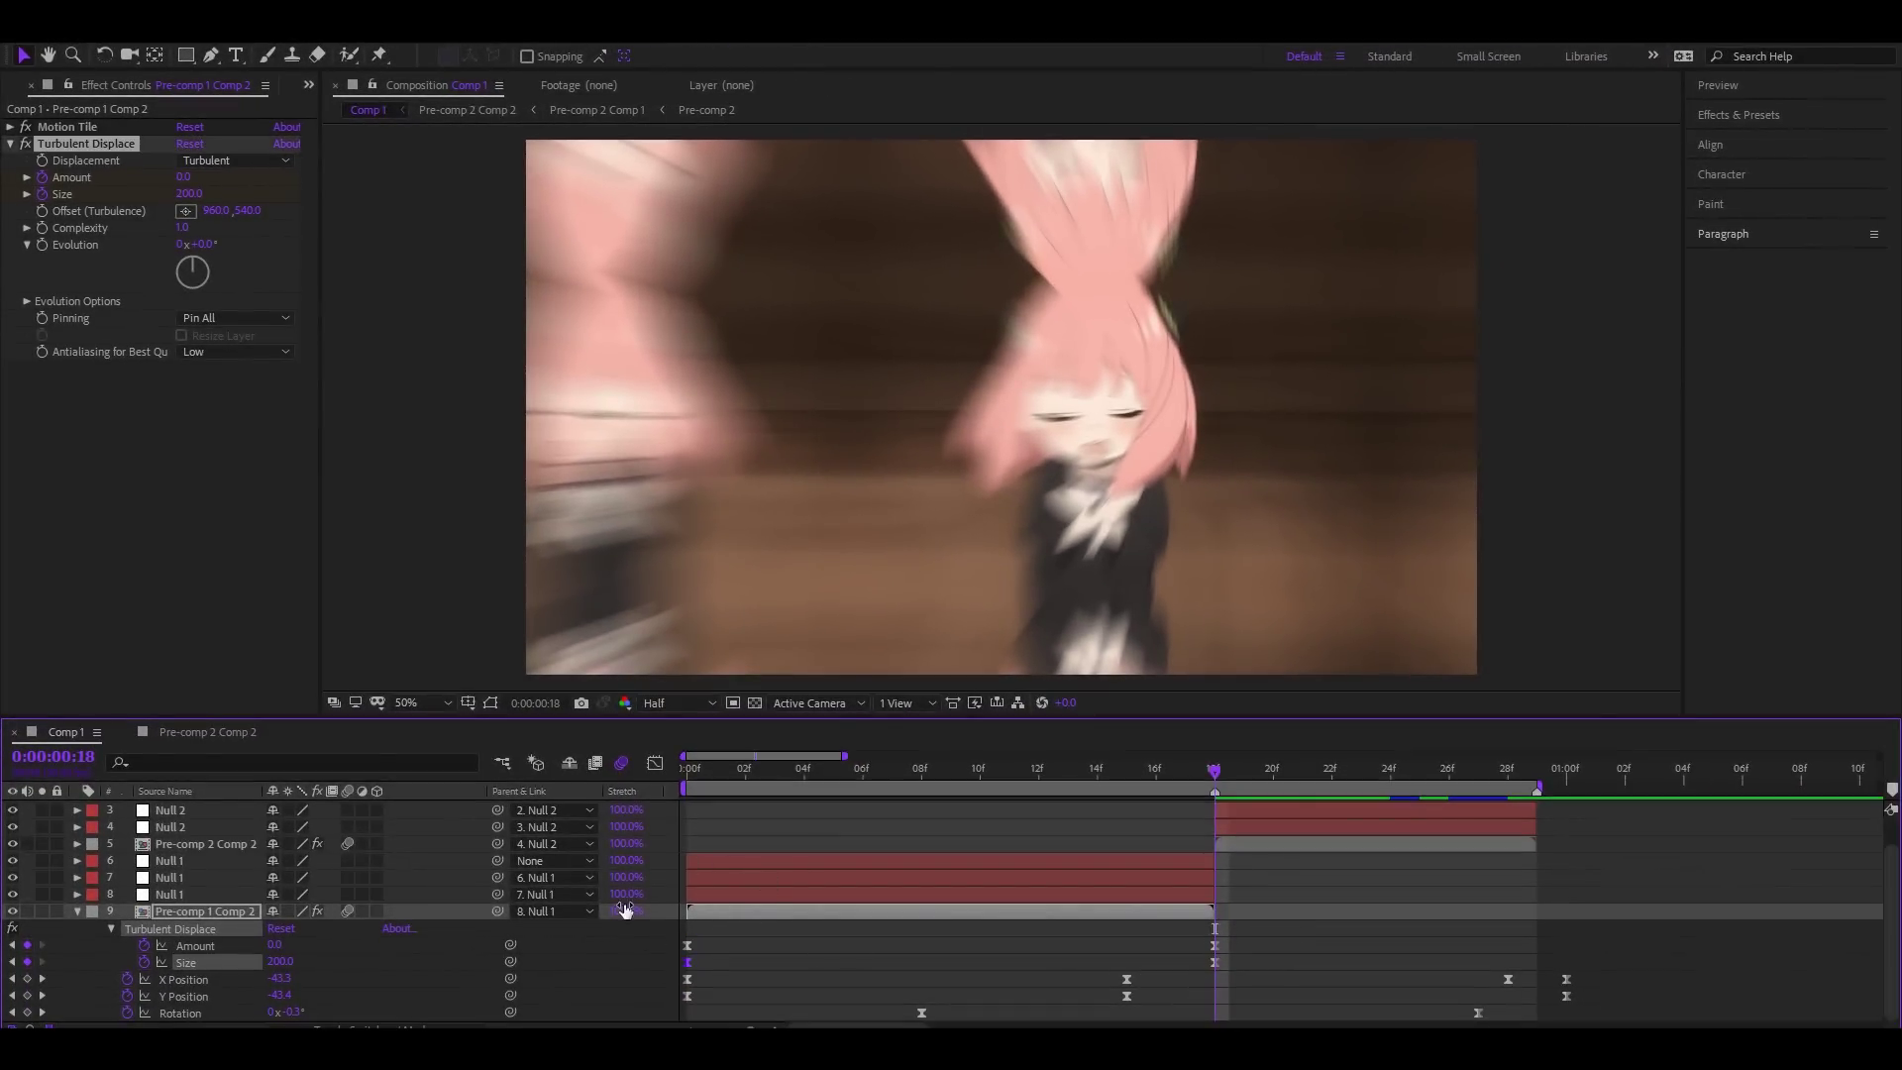
click(660, 763)
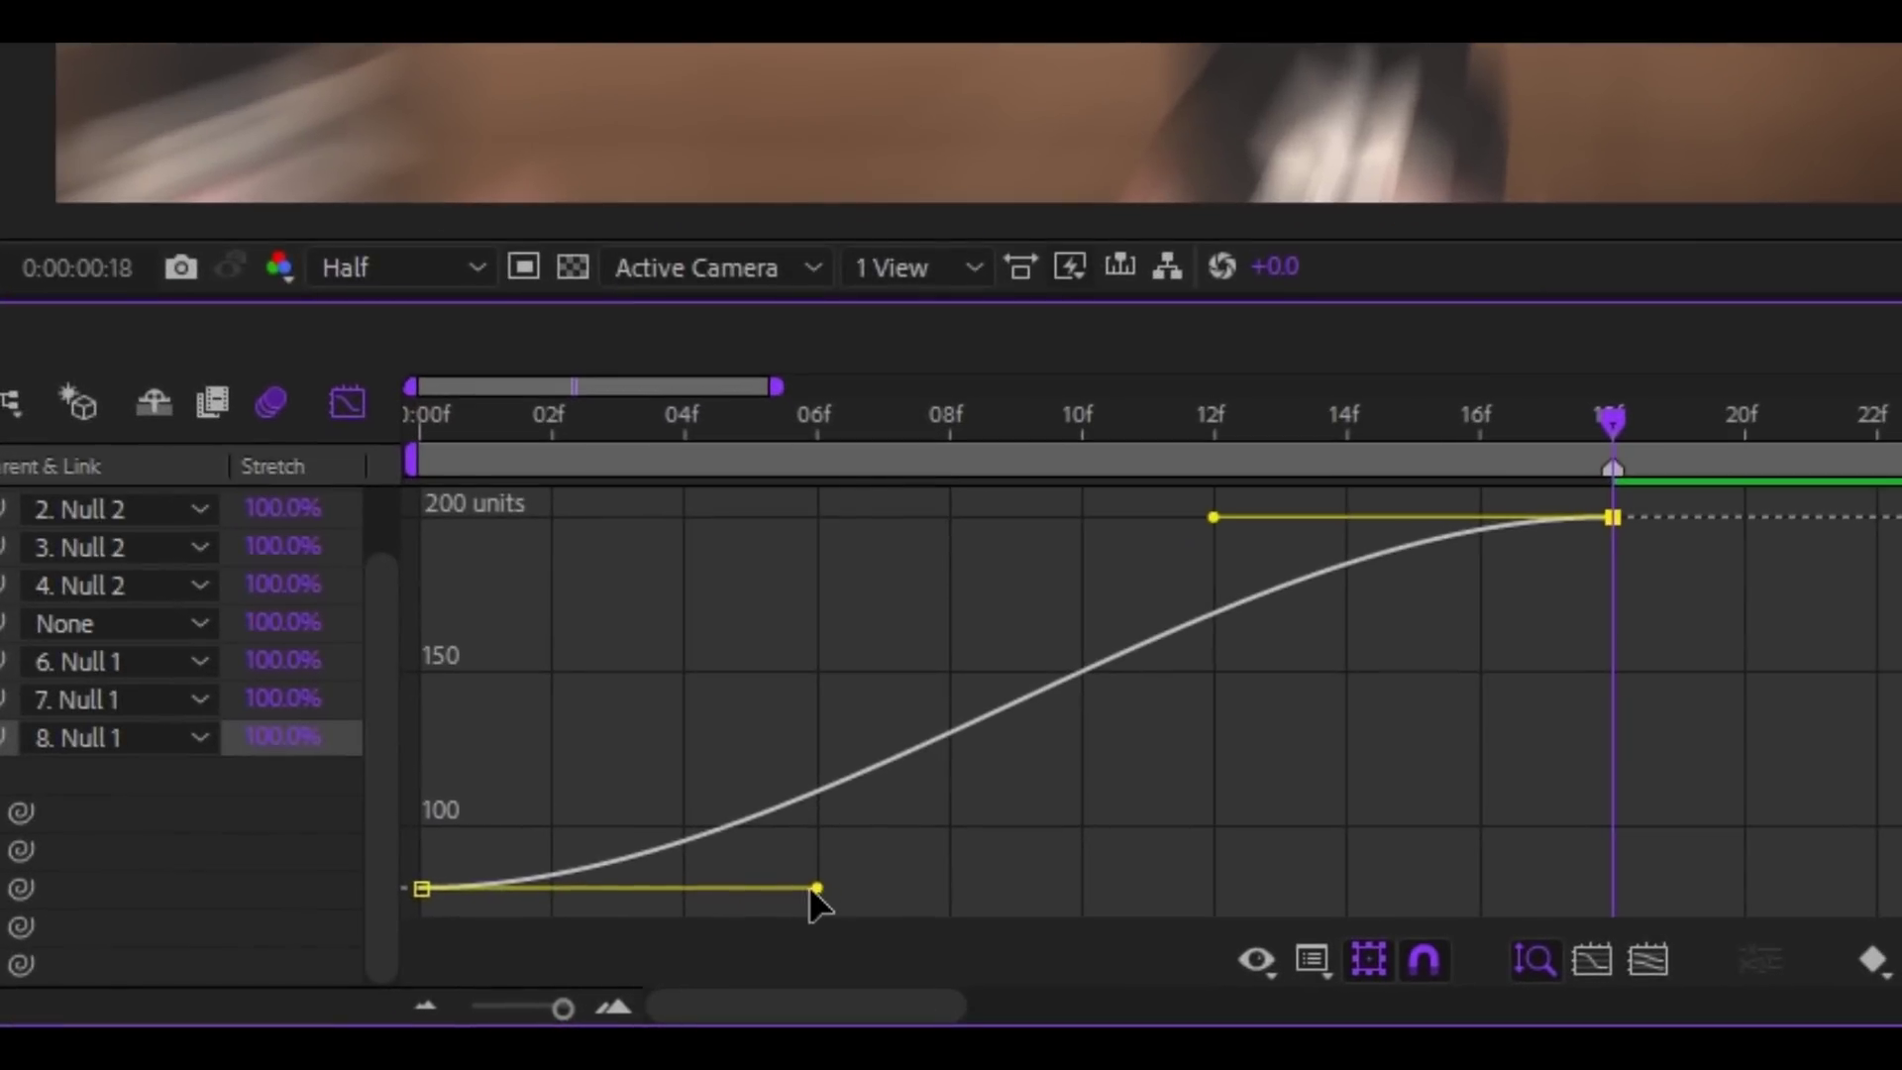
drag(810, 889, 280, 892)
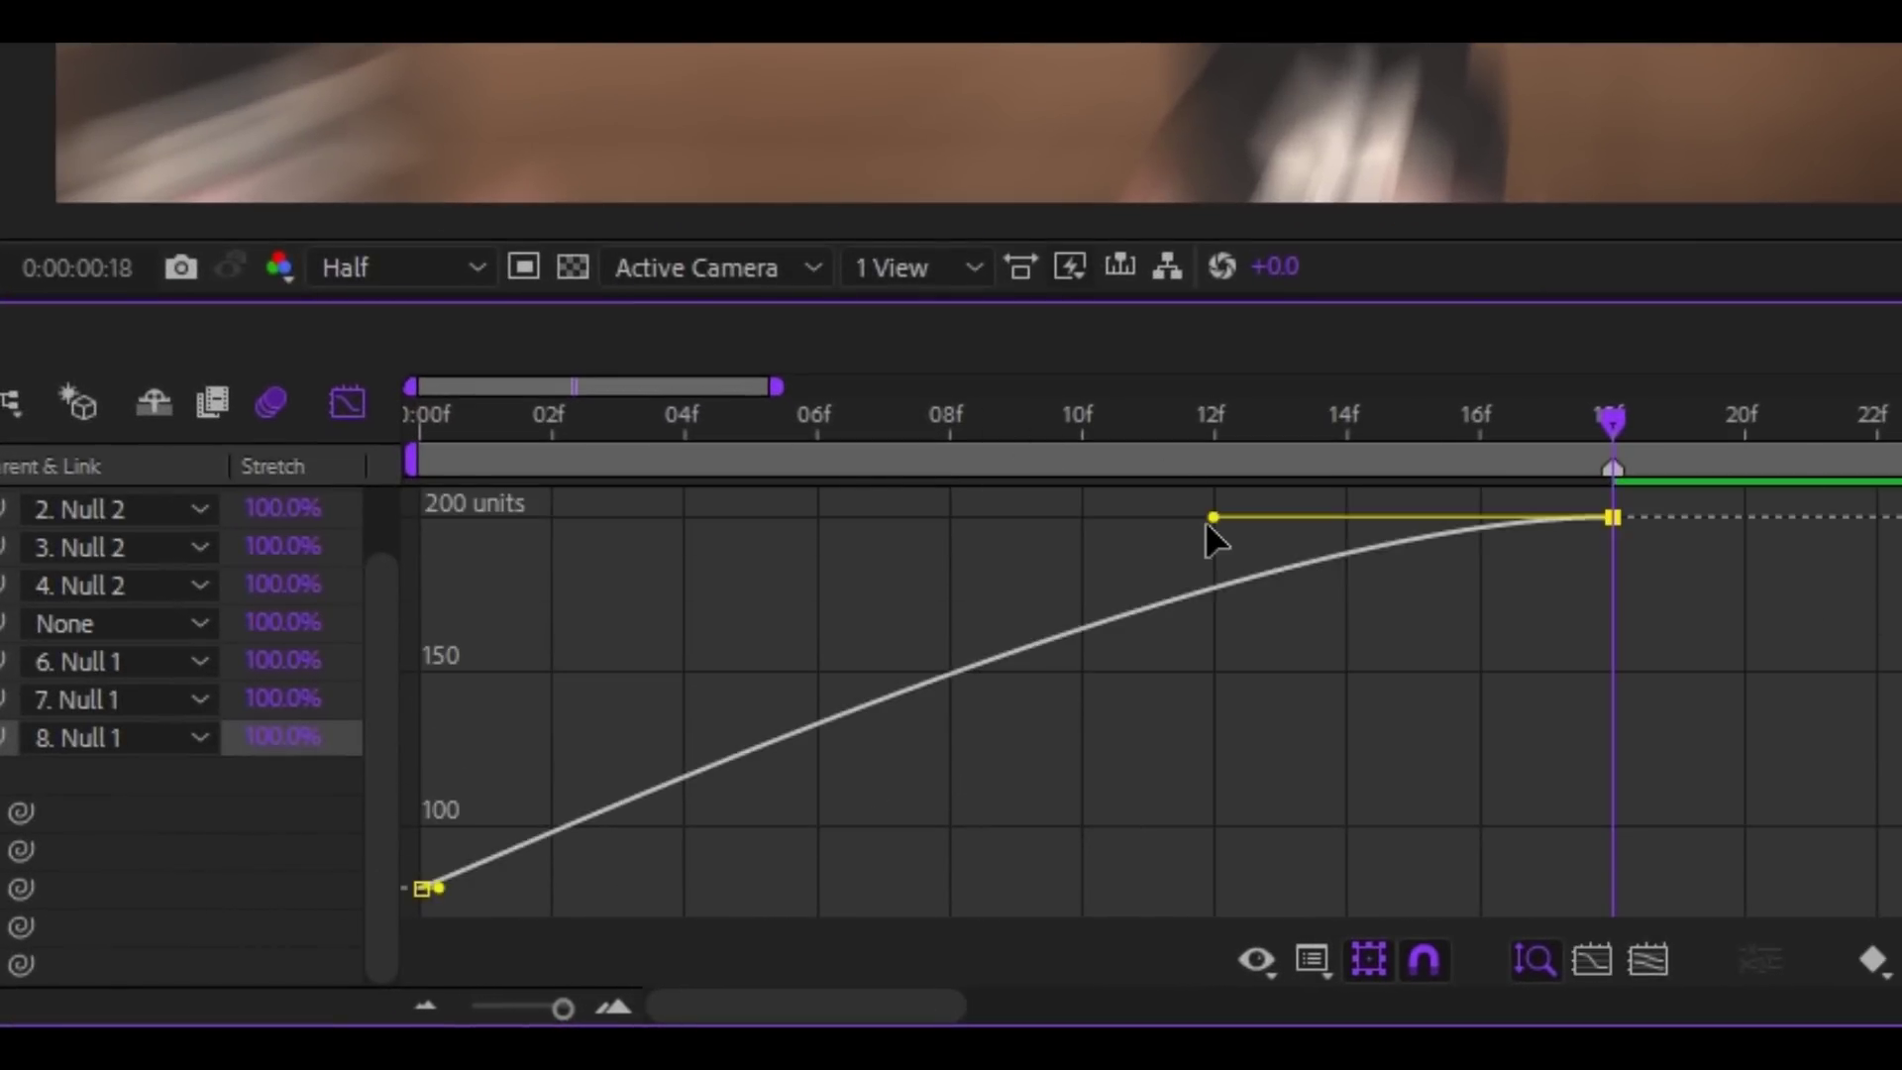
drag(1210, 517, 957, 535)
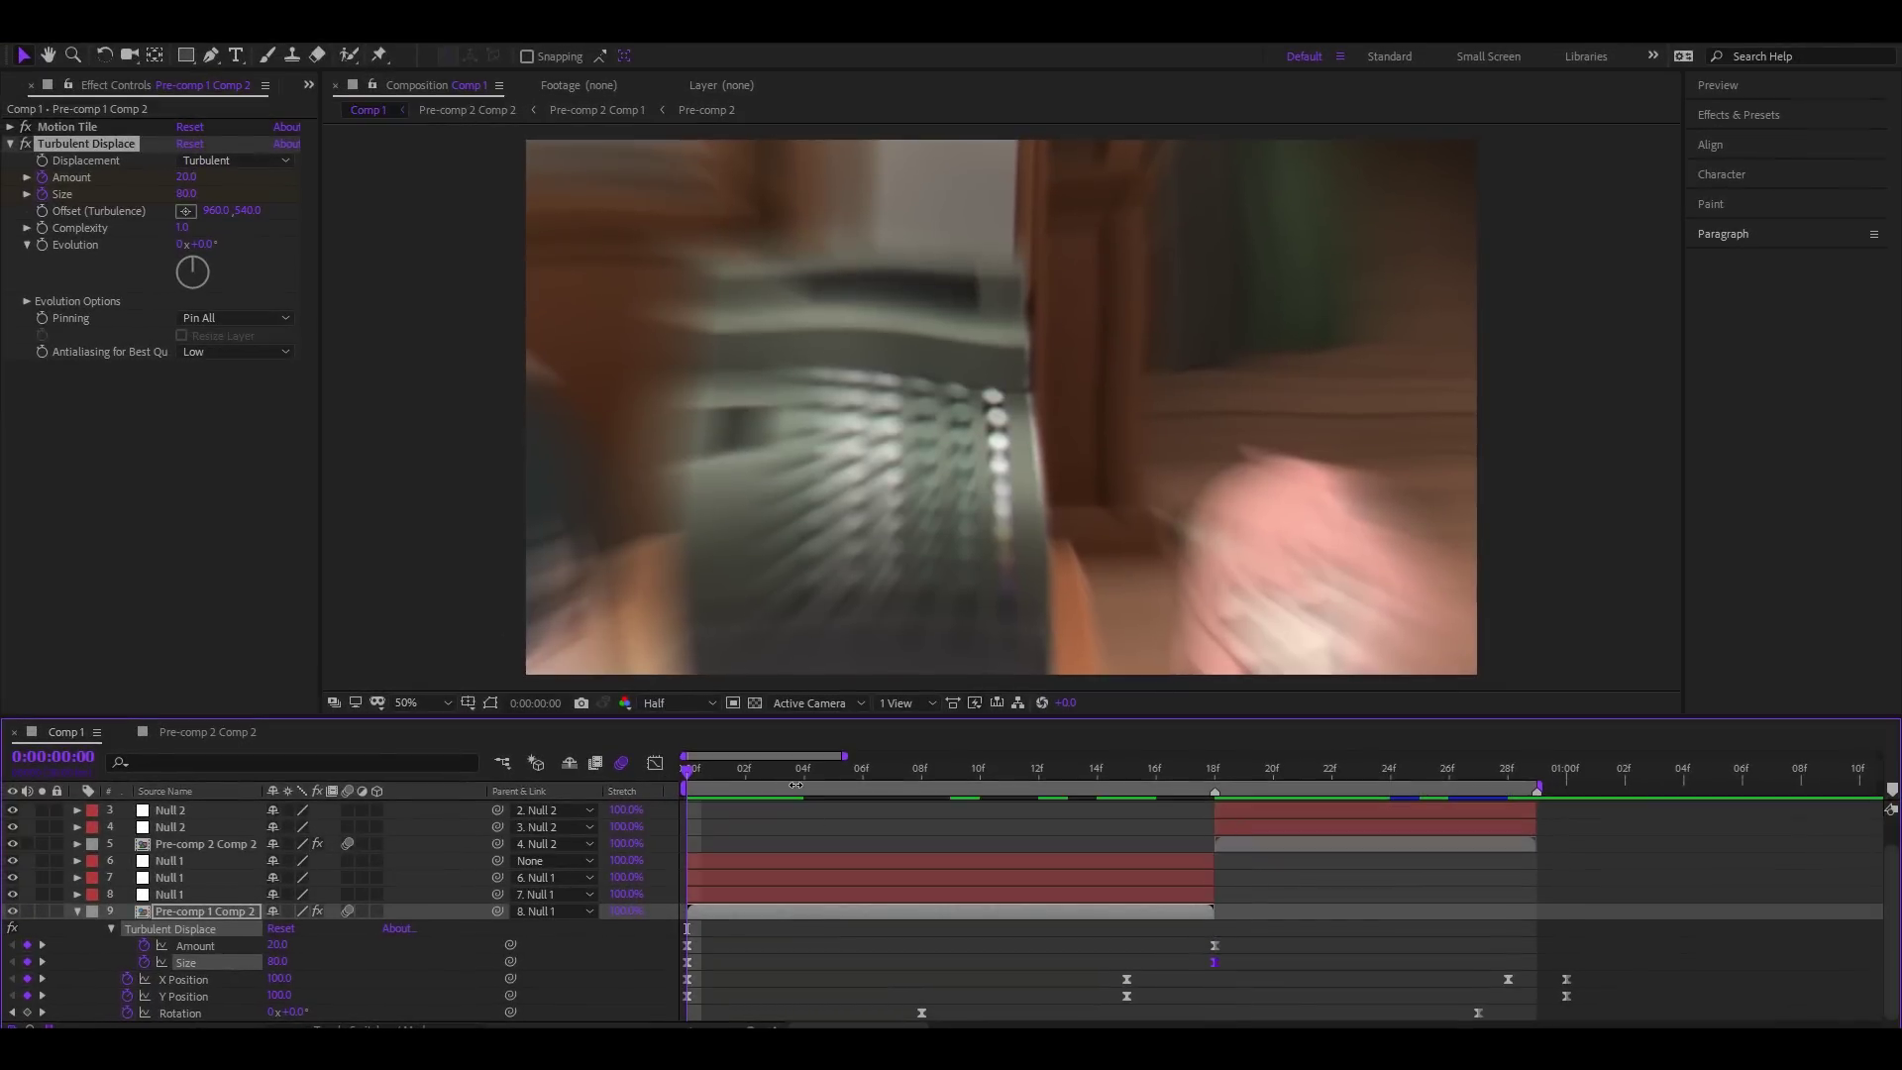
Step: End the work area at frame 18 and preview the first clip's turbulent displacement
drag(776, 770, 1127, 790)
key(n)
key(space)
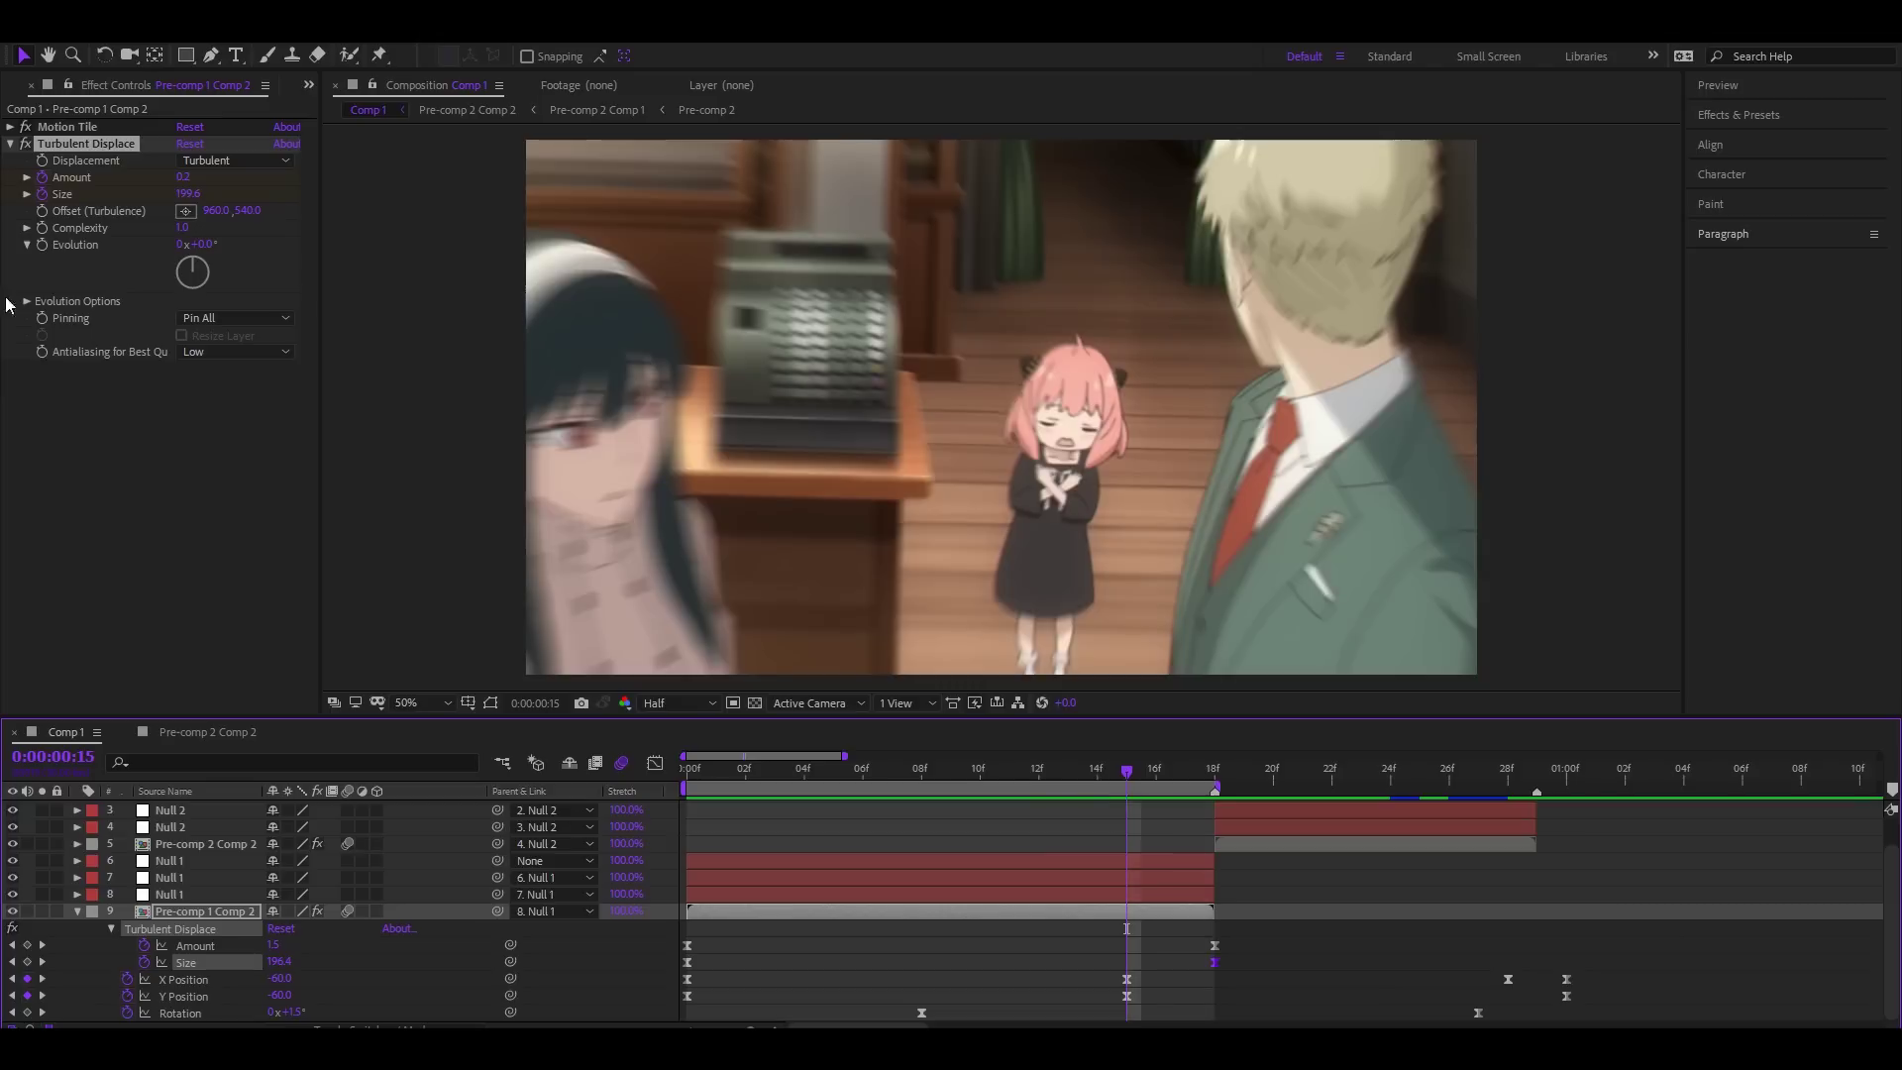
Step: Copy the animated Turbulent Displace effect onto Pre-comp 2 Comp 2 starting at frame 18 and preview both clips
click(67, 148)
click(1222, 844)
key(i)
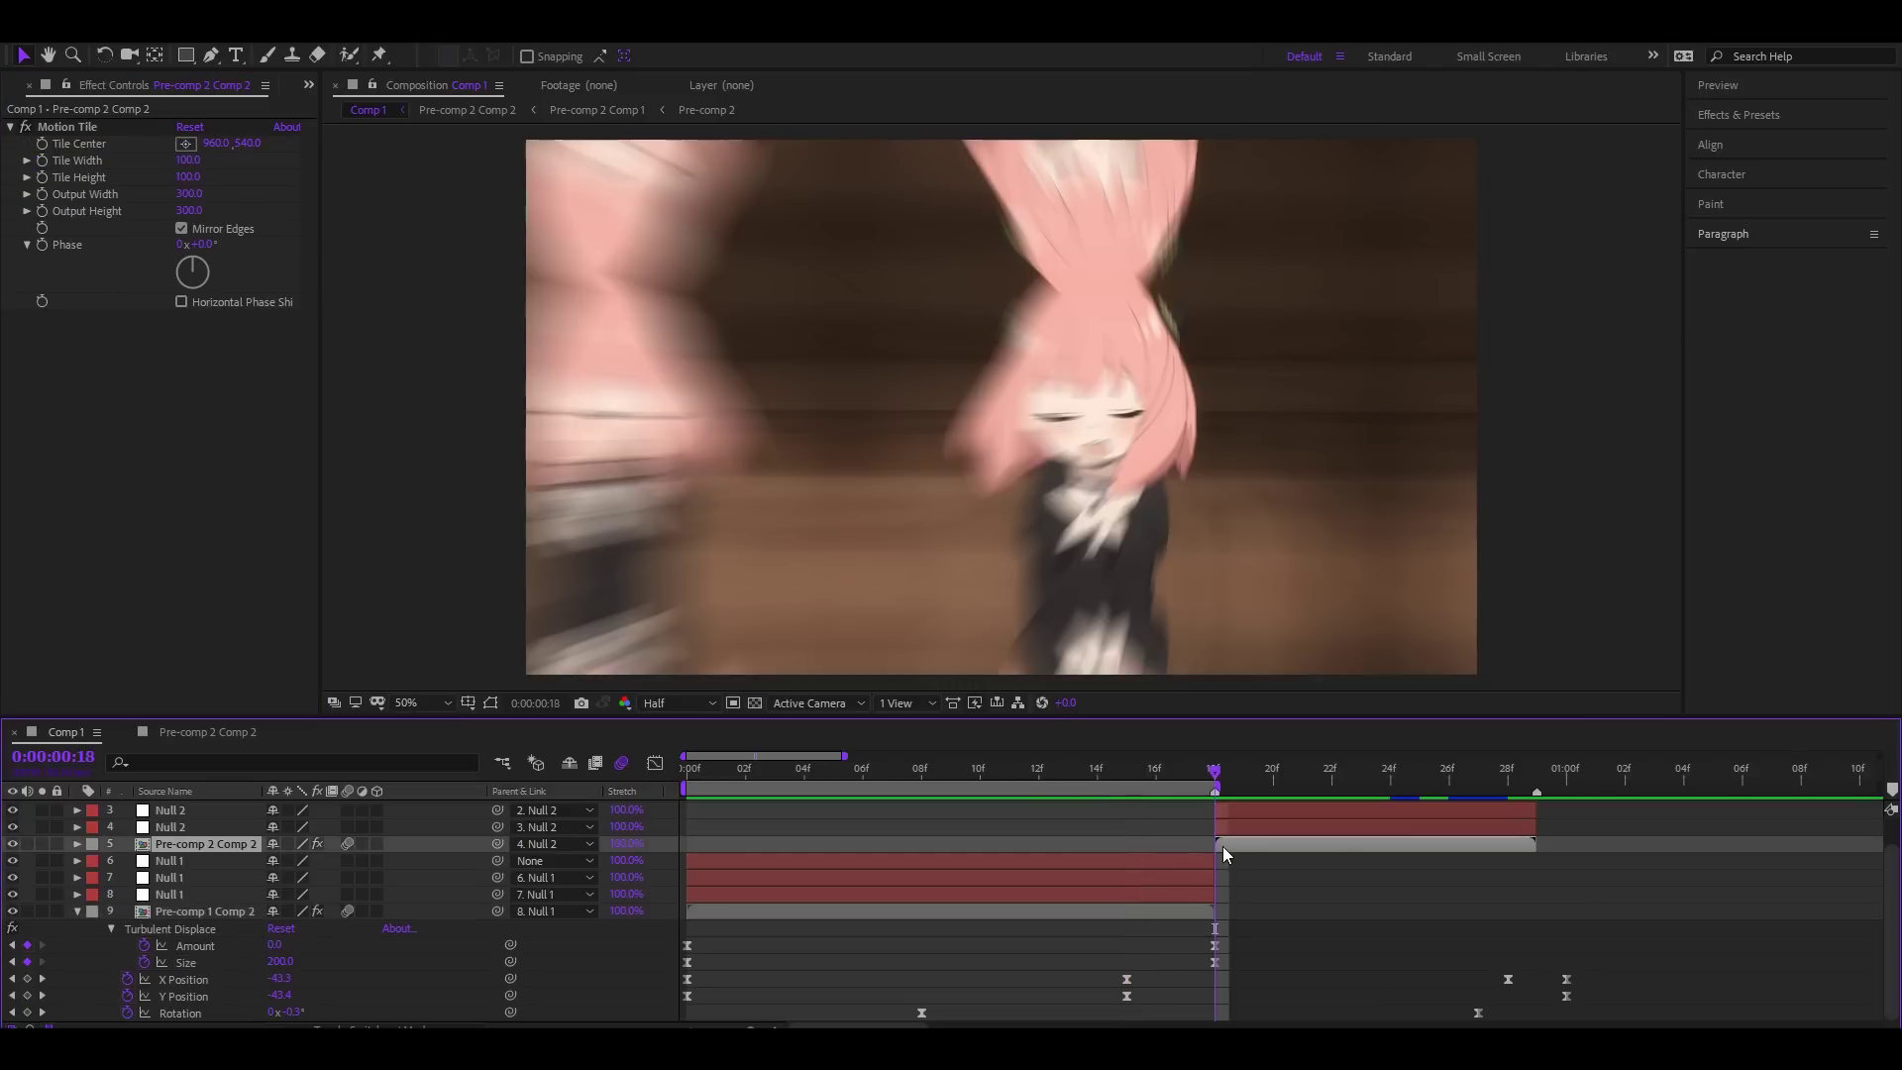
key(ctrl+v)
key(u)
drag(1477, 769, 1516, 769)
key(space)
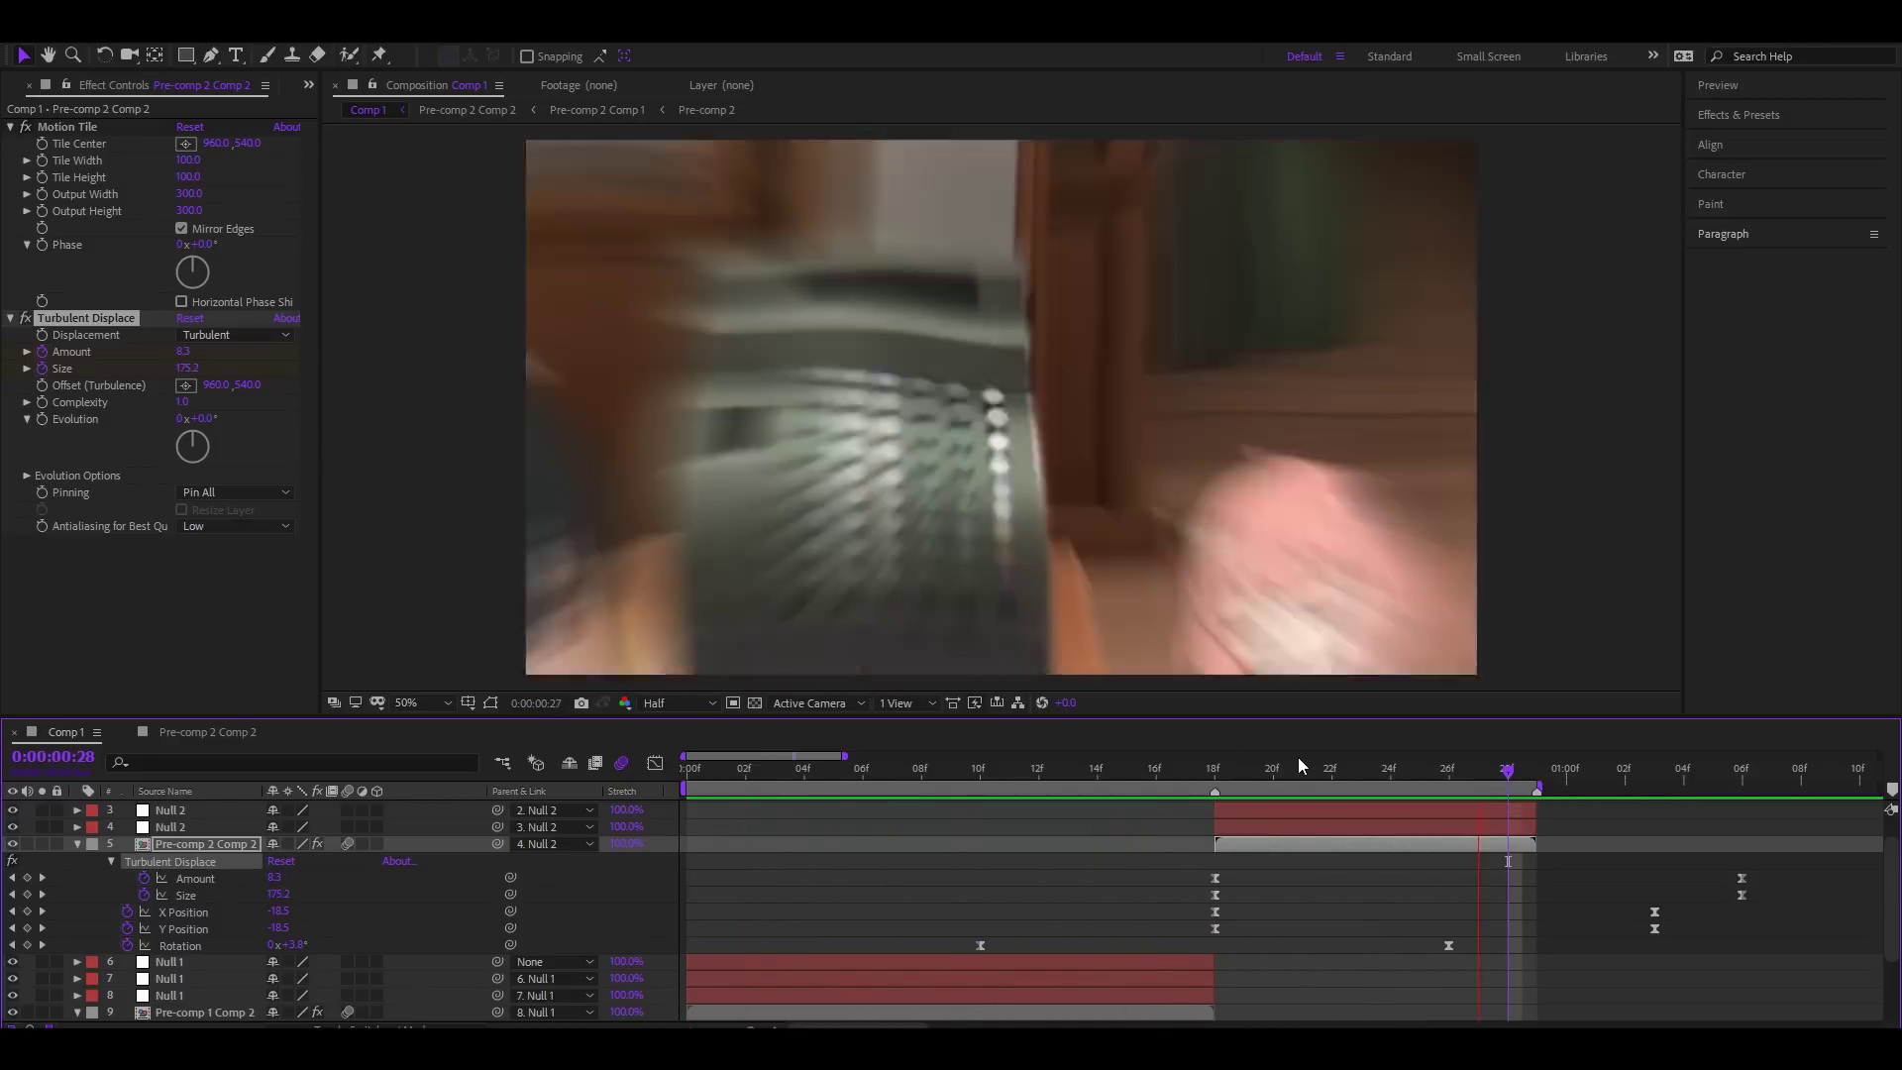
key(space)
key(Home)
Step: Apply the Warp effect to Adjustment Layer 2, which begins at frame 23
scroll(1262, 859, up, 1)
click(1359, 769)
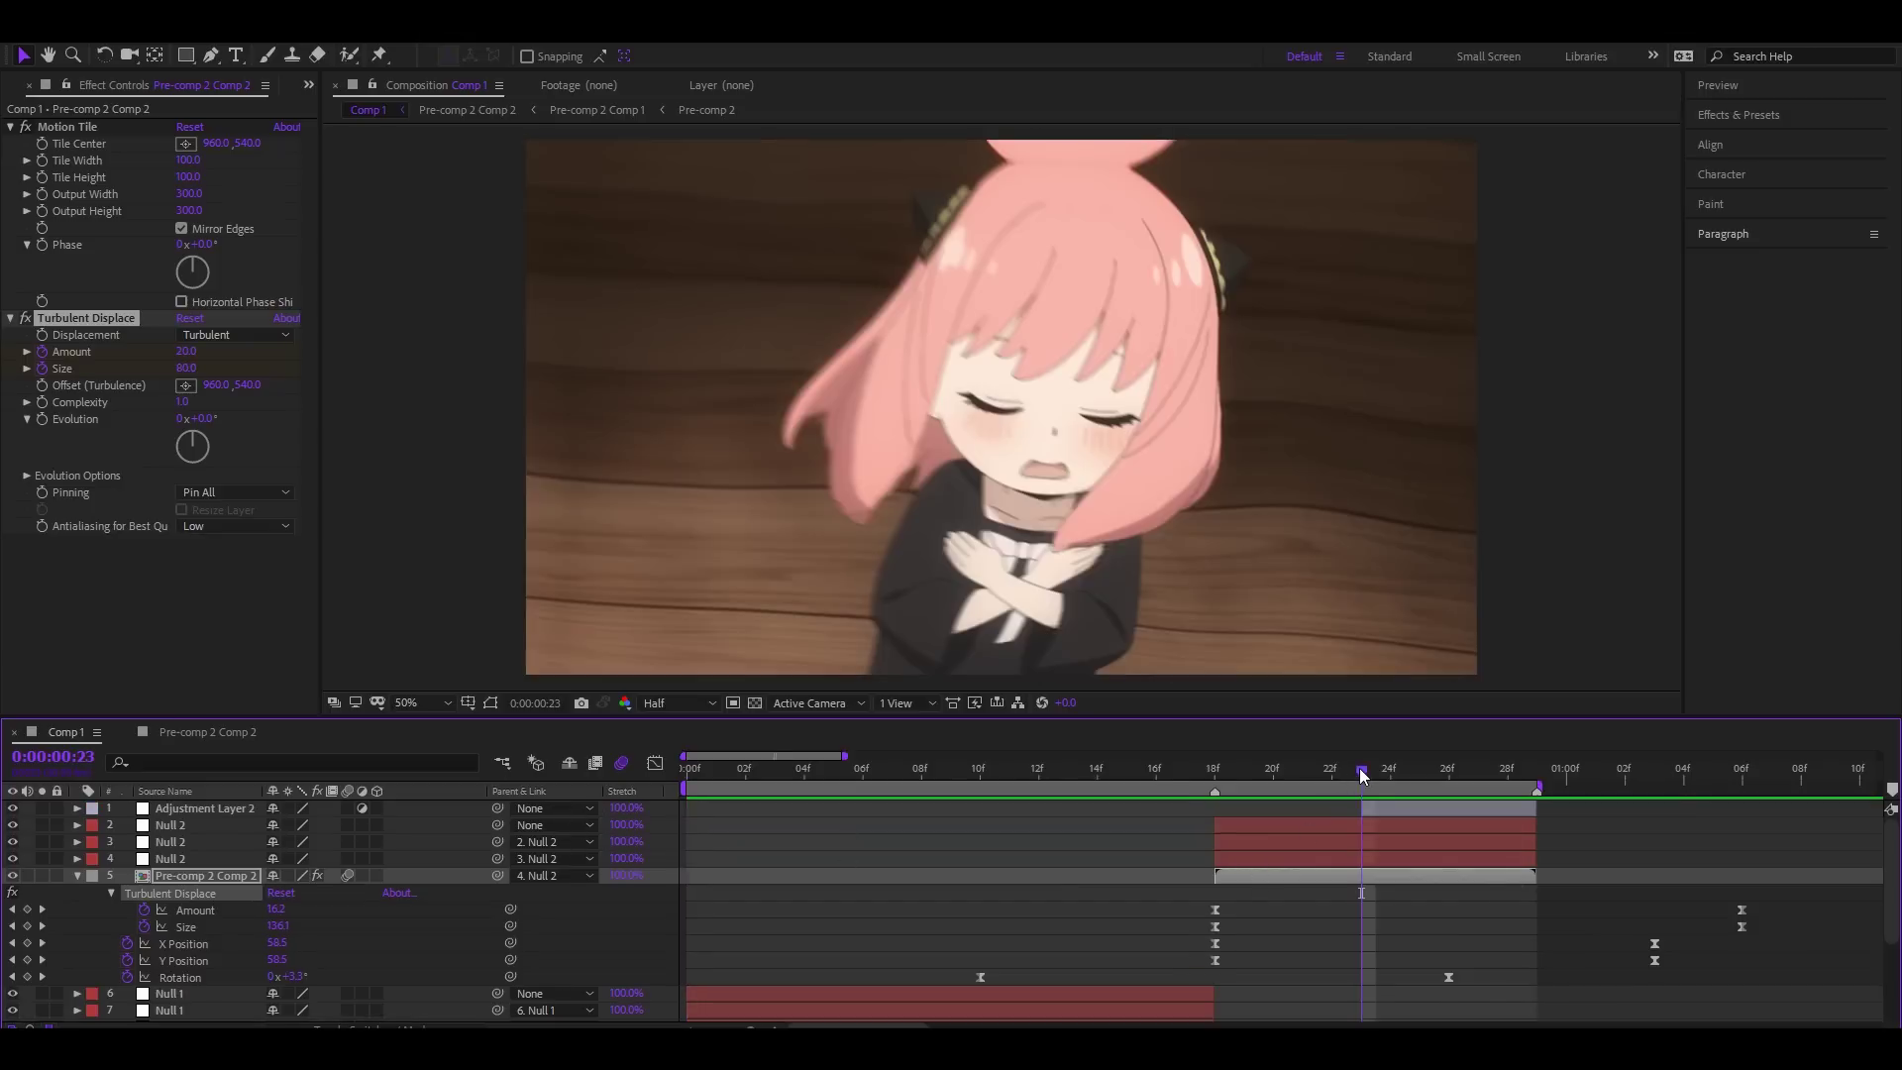
click(1367, 808)
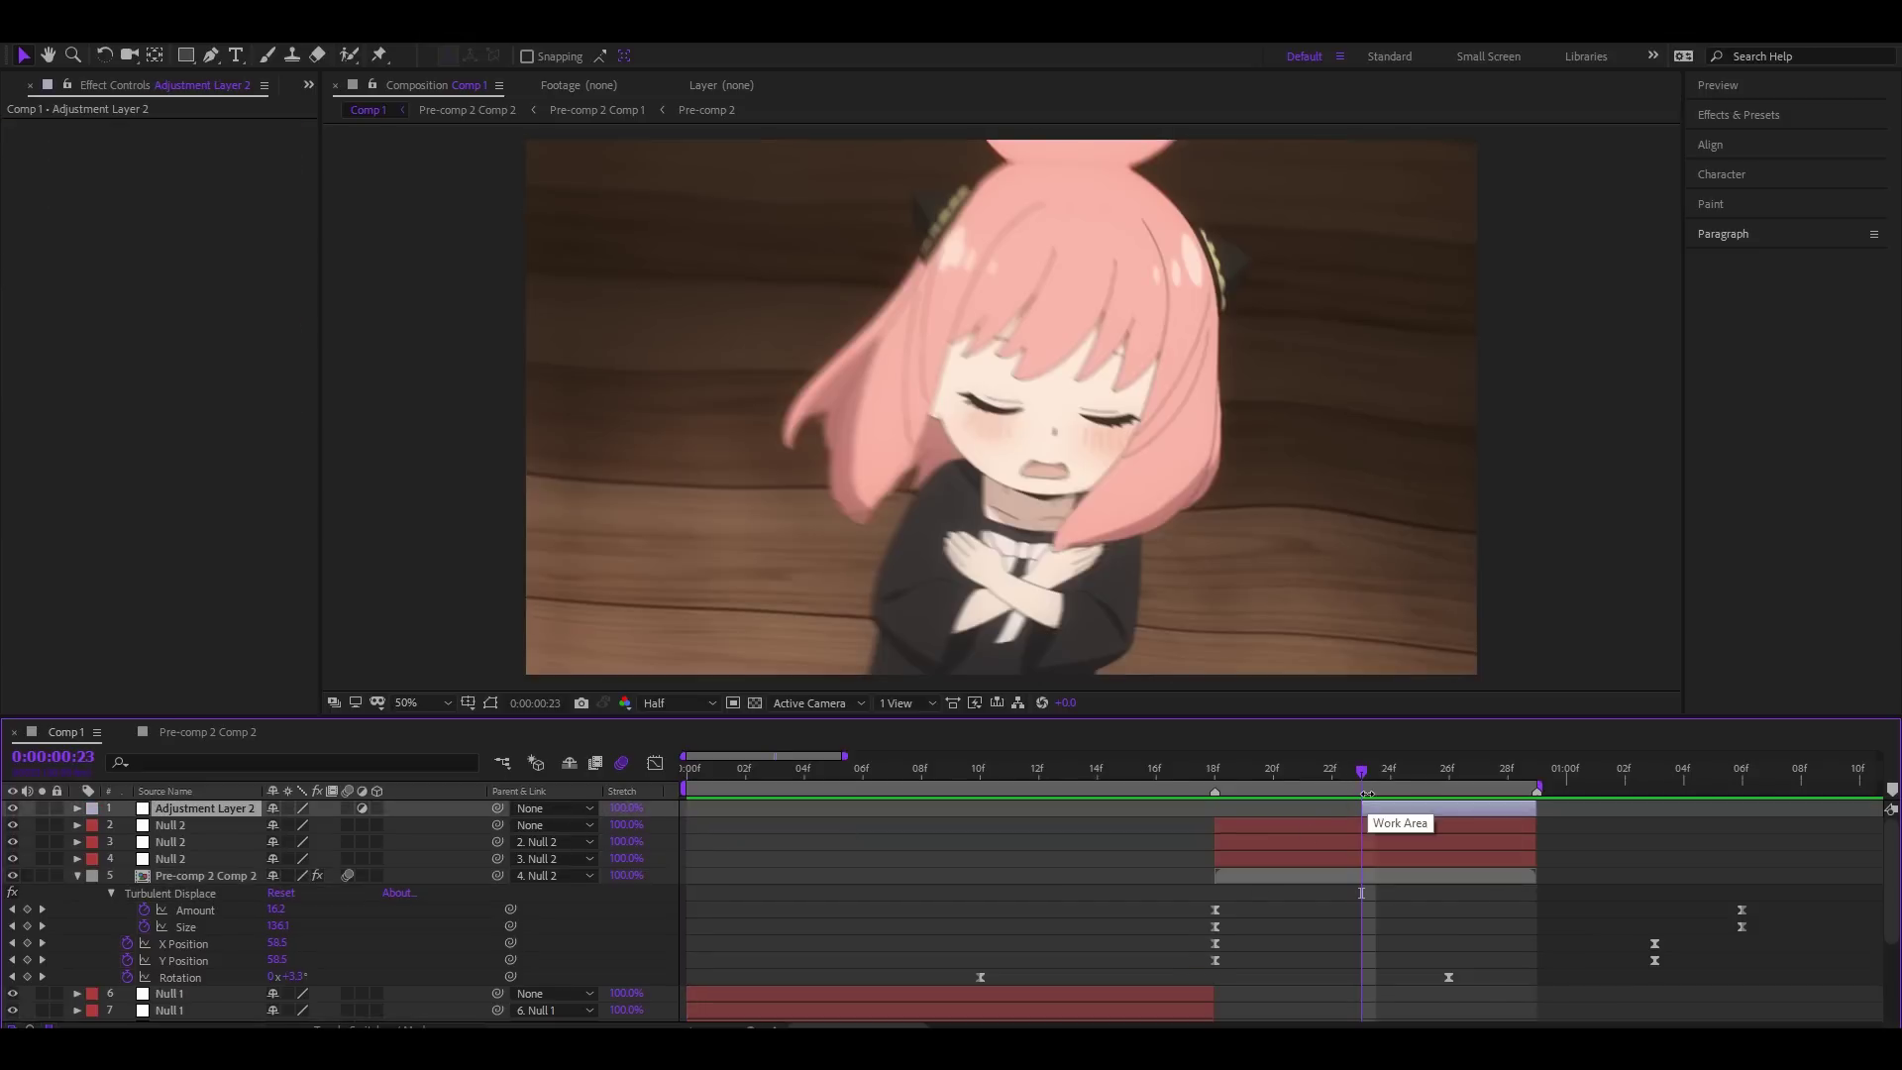
key(ctrl+space)
text(warp)
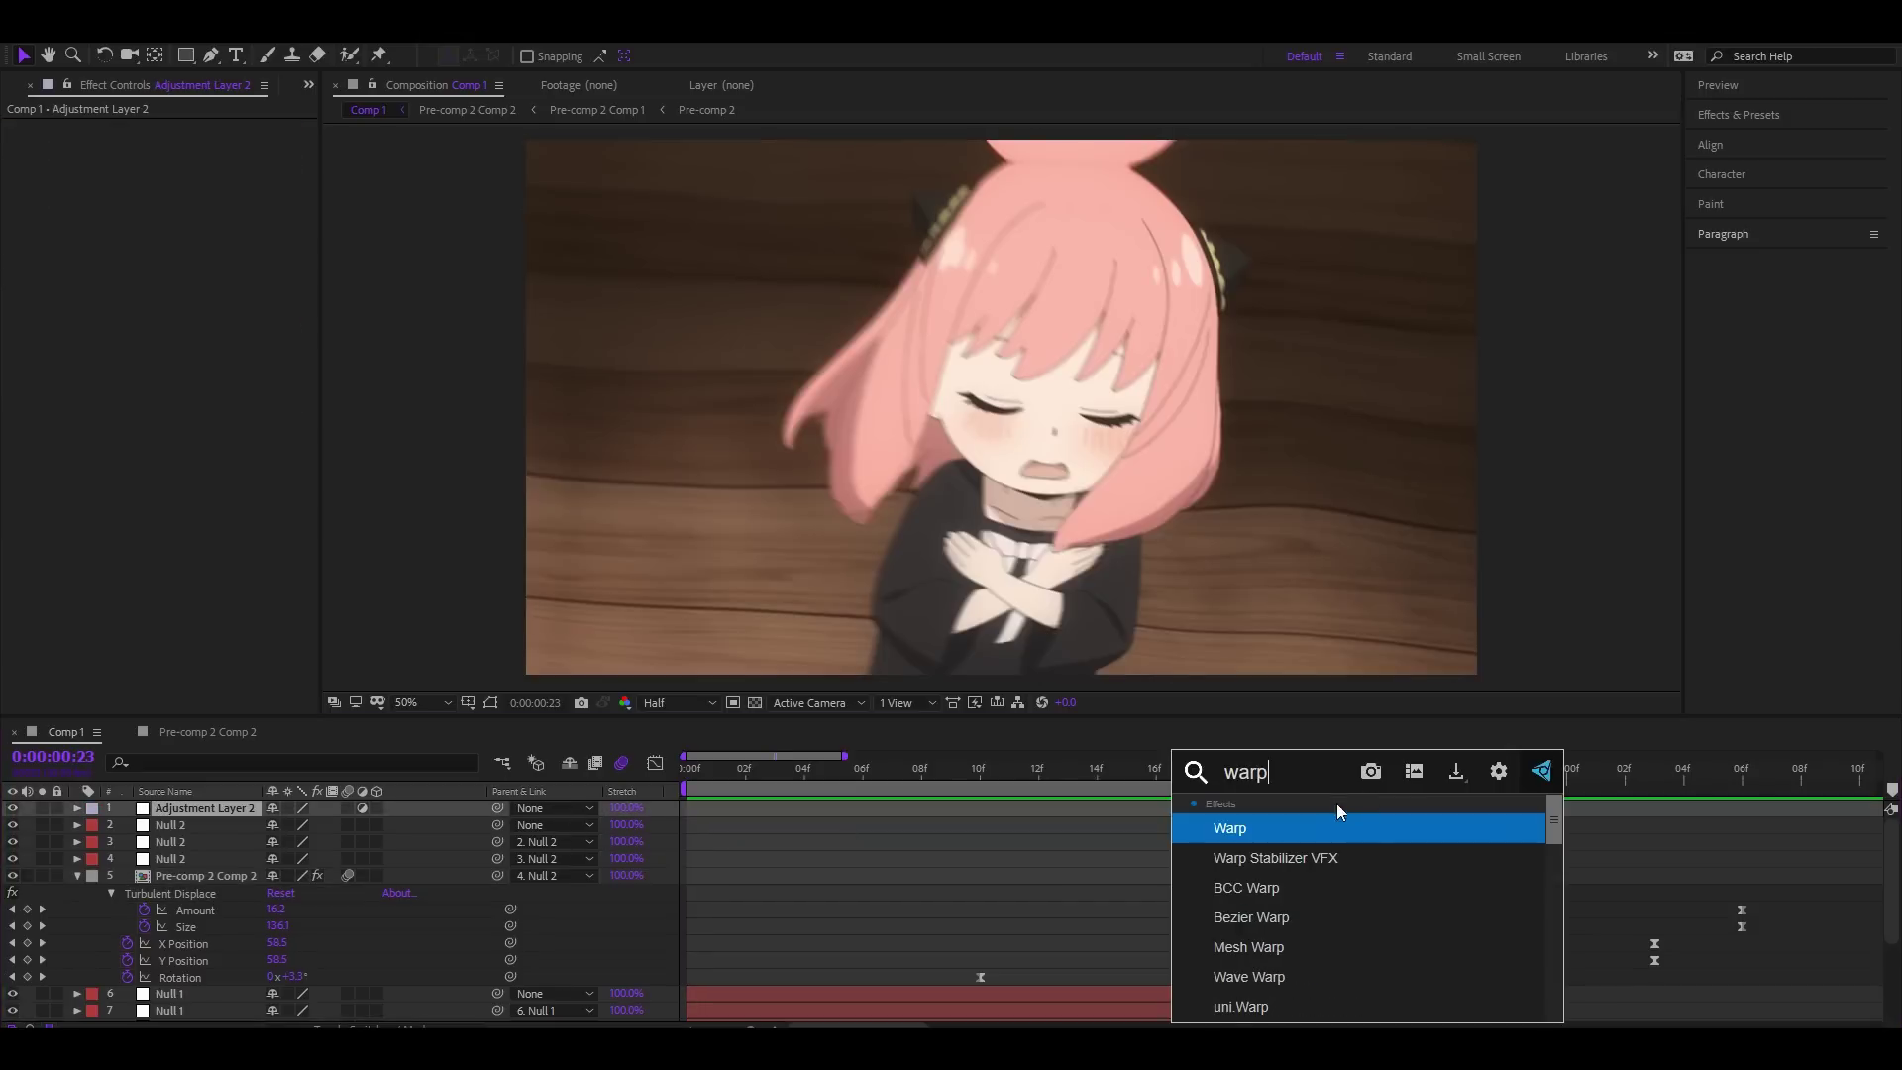
key(Return)
Step: Reveal the middle Null 2's Scale keyframes for timing and set Adjustment Layer 2's Warp Style to FishEye
click(1412, 843)
key(s)
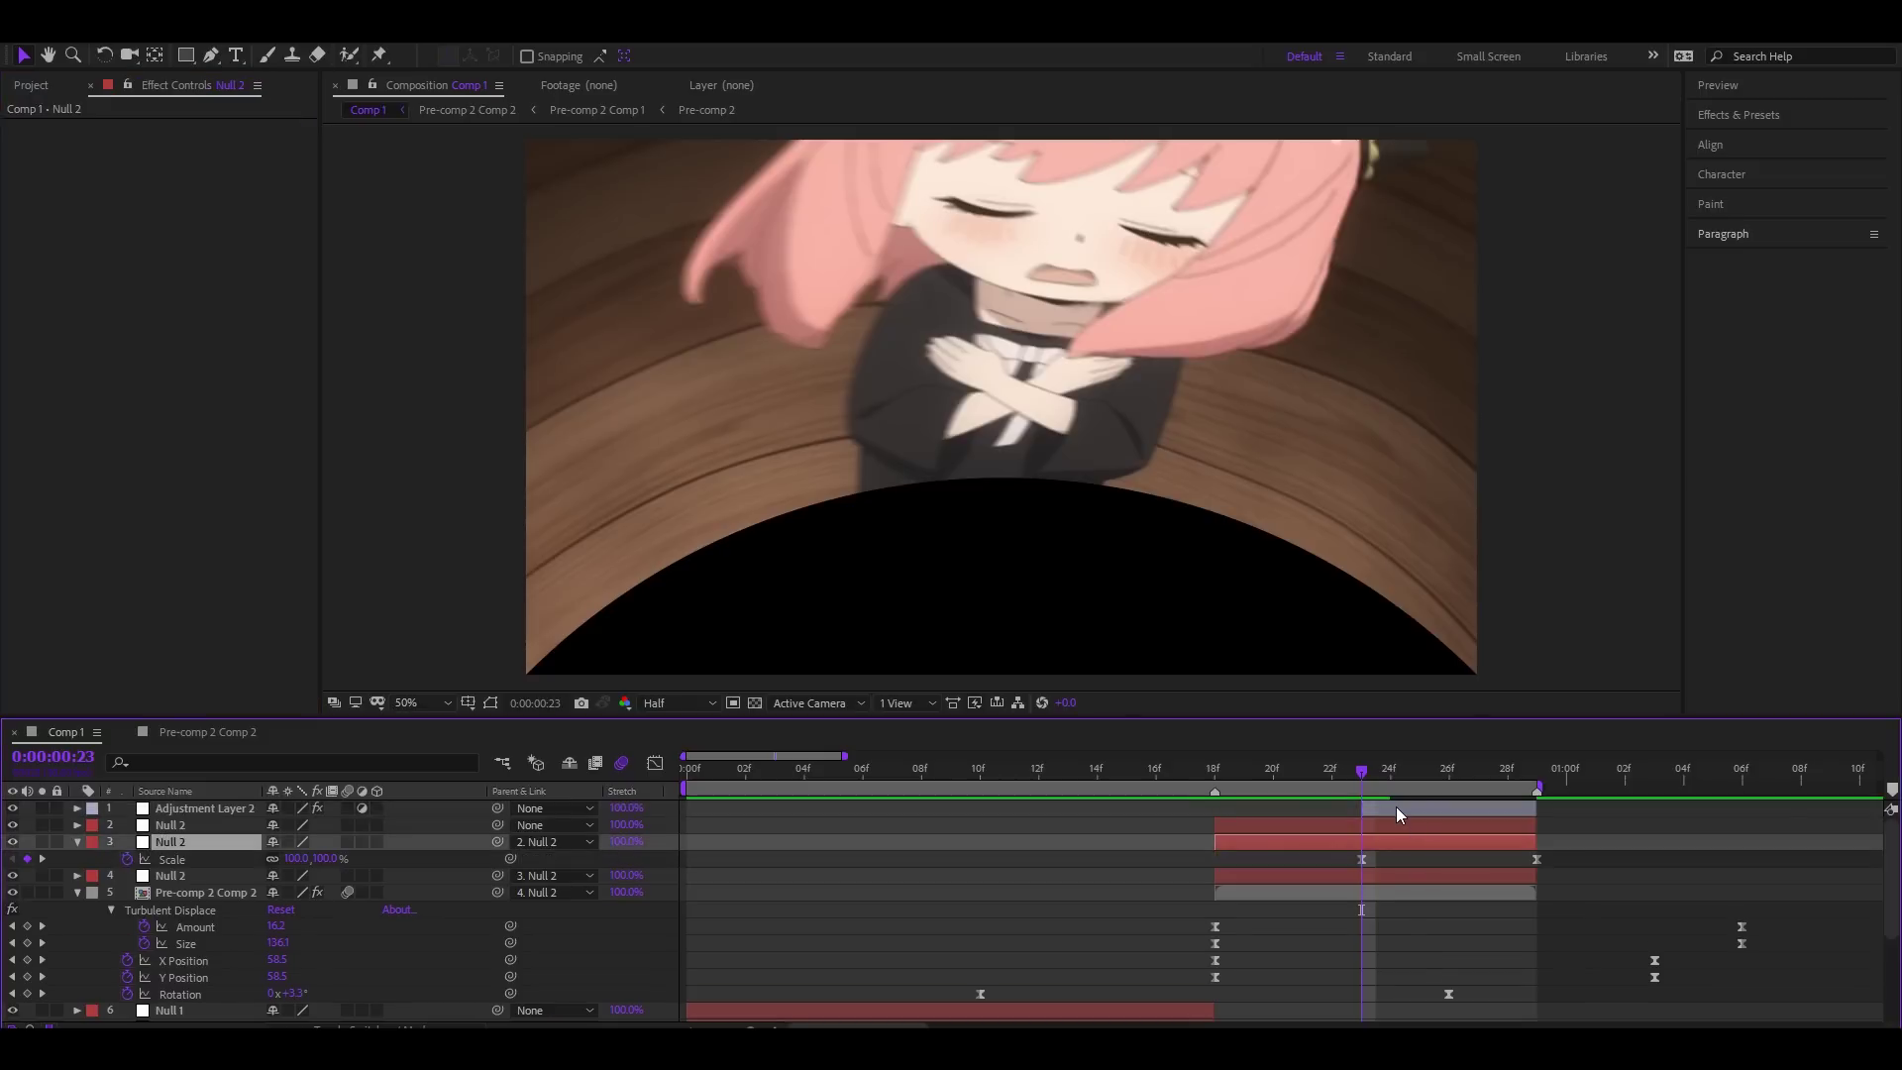
drag(1397, 777, 1358, 811)
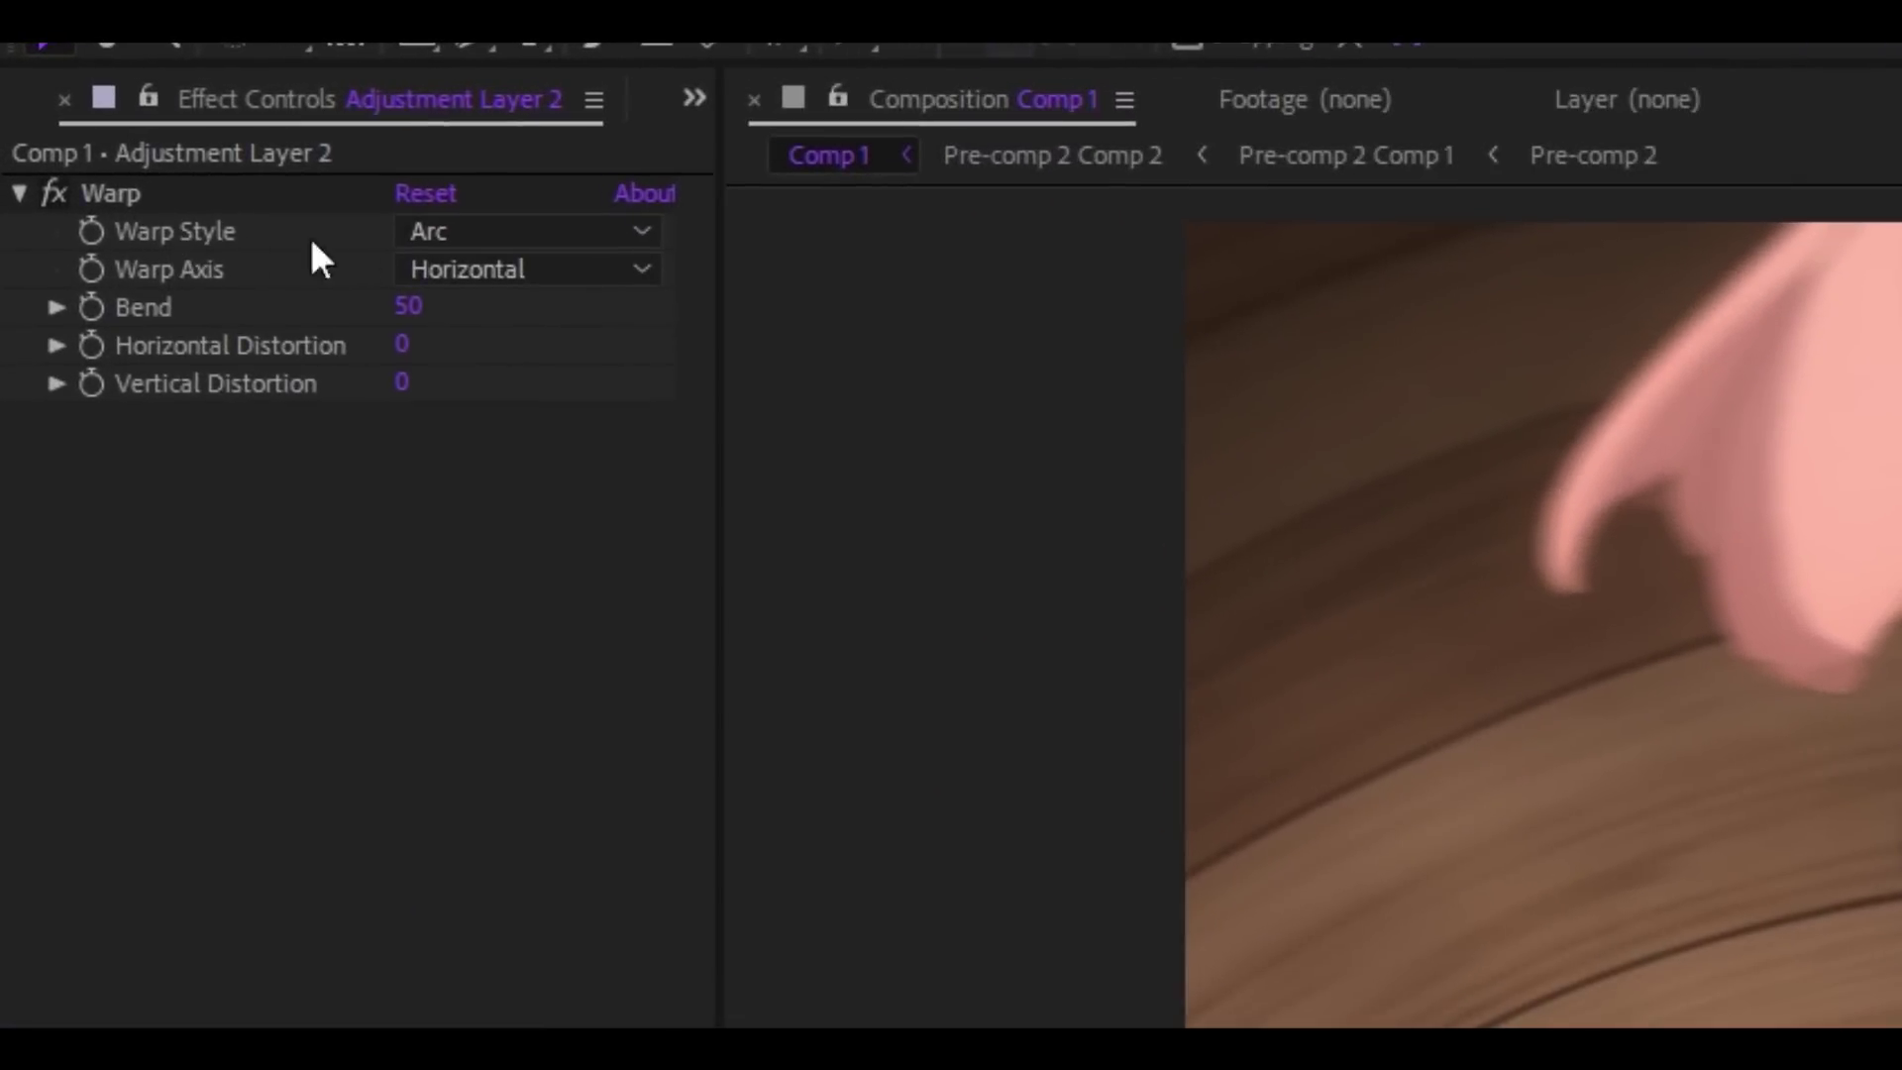
click(230, 144)
click(490, 821)
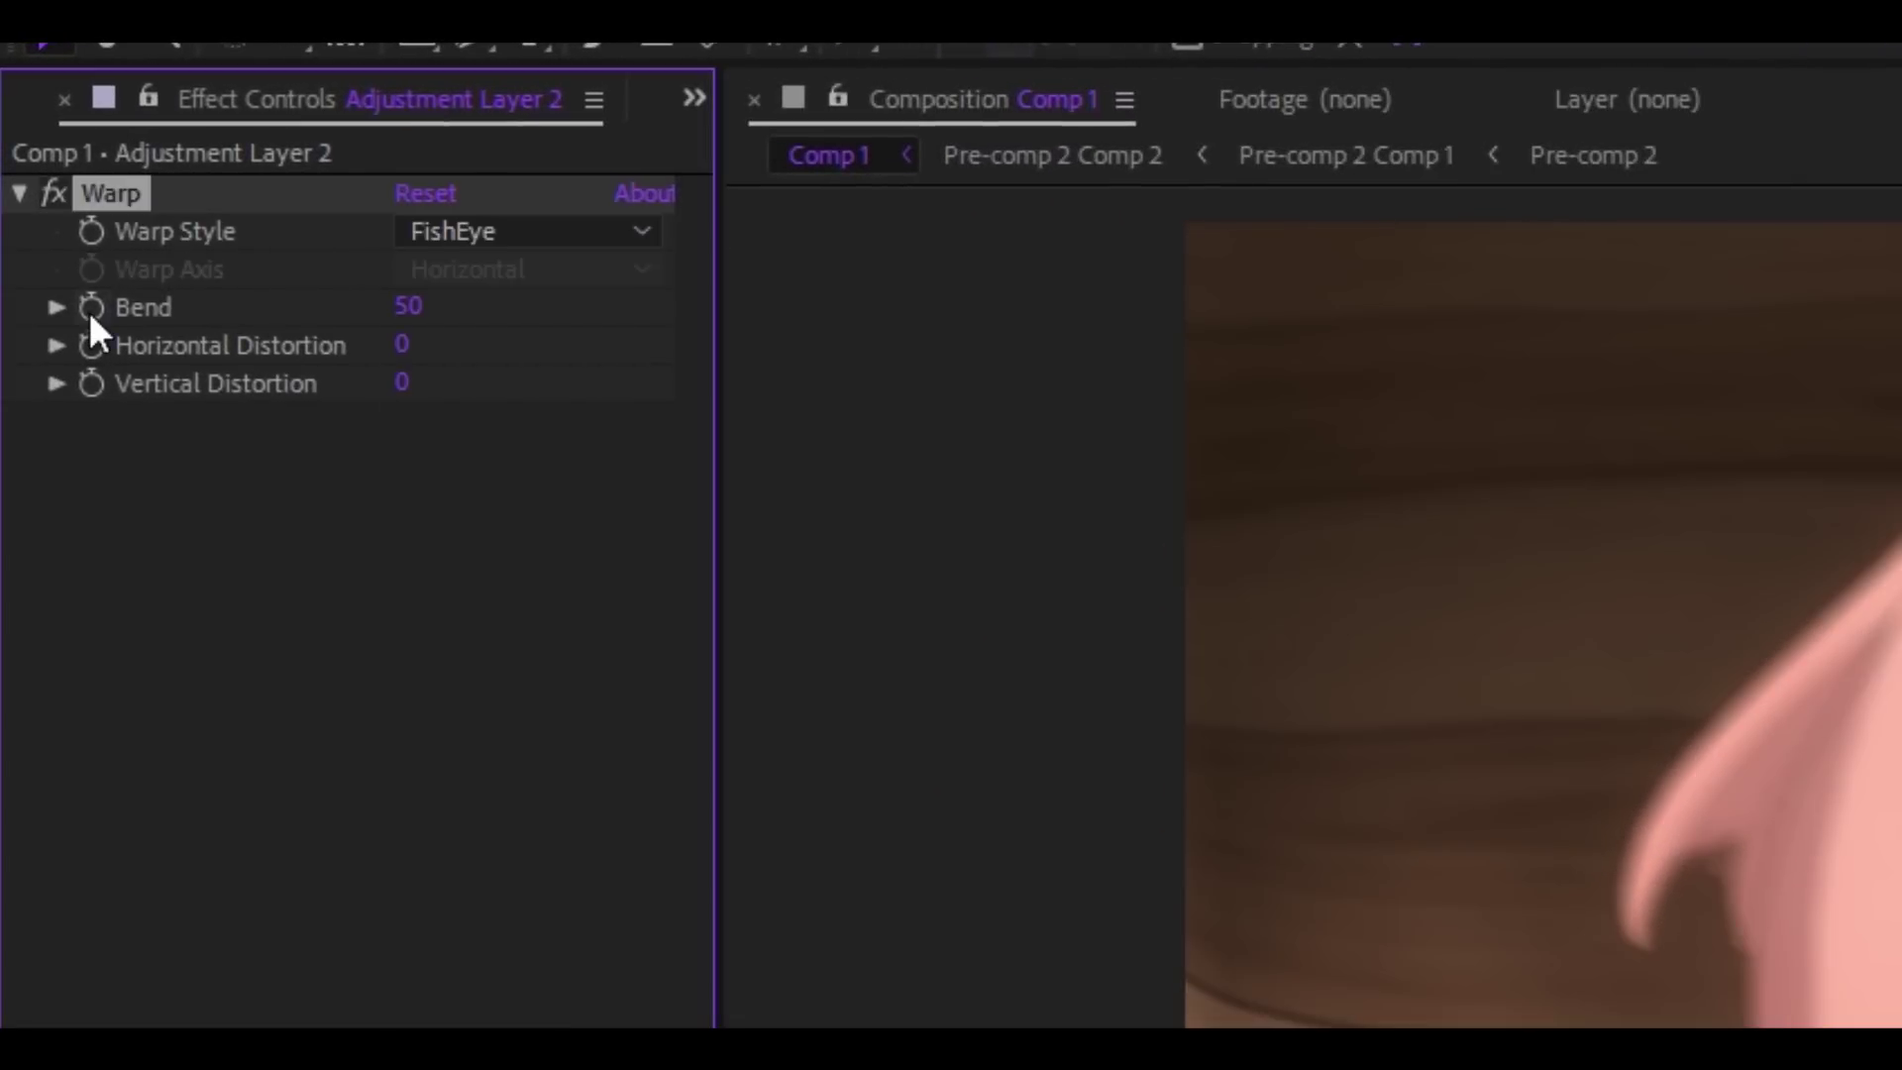
Step: Keyframe the Warp's Bend from 0 at frame 23 to -100 at frame 29
click(408, 307)
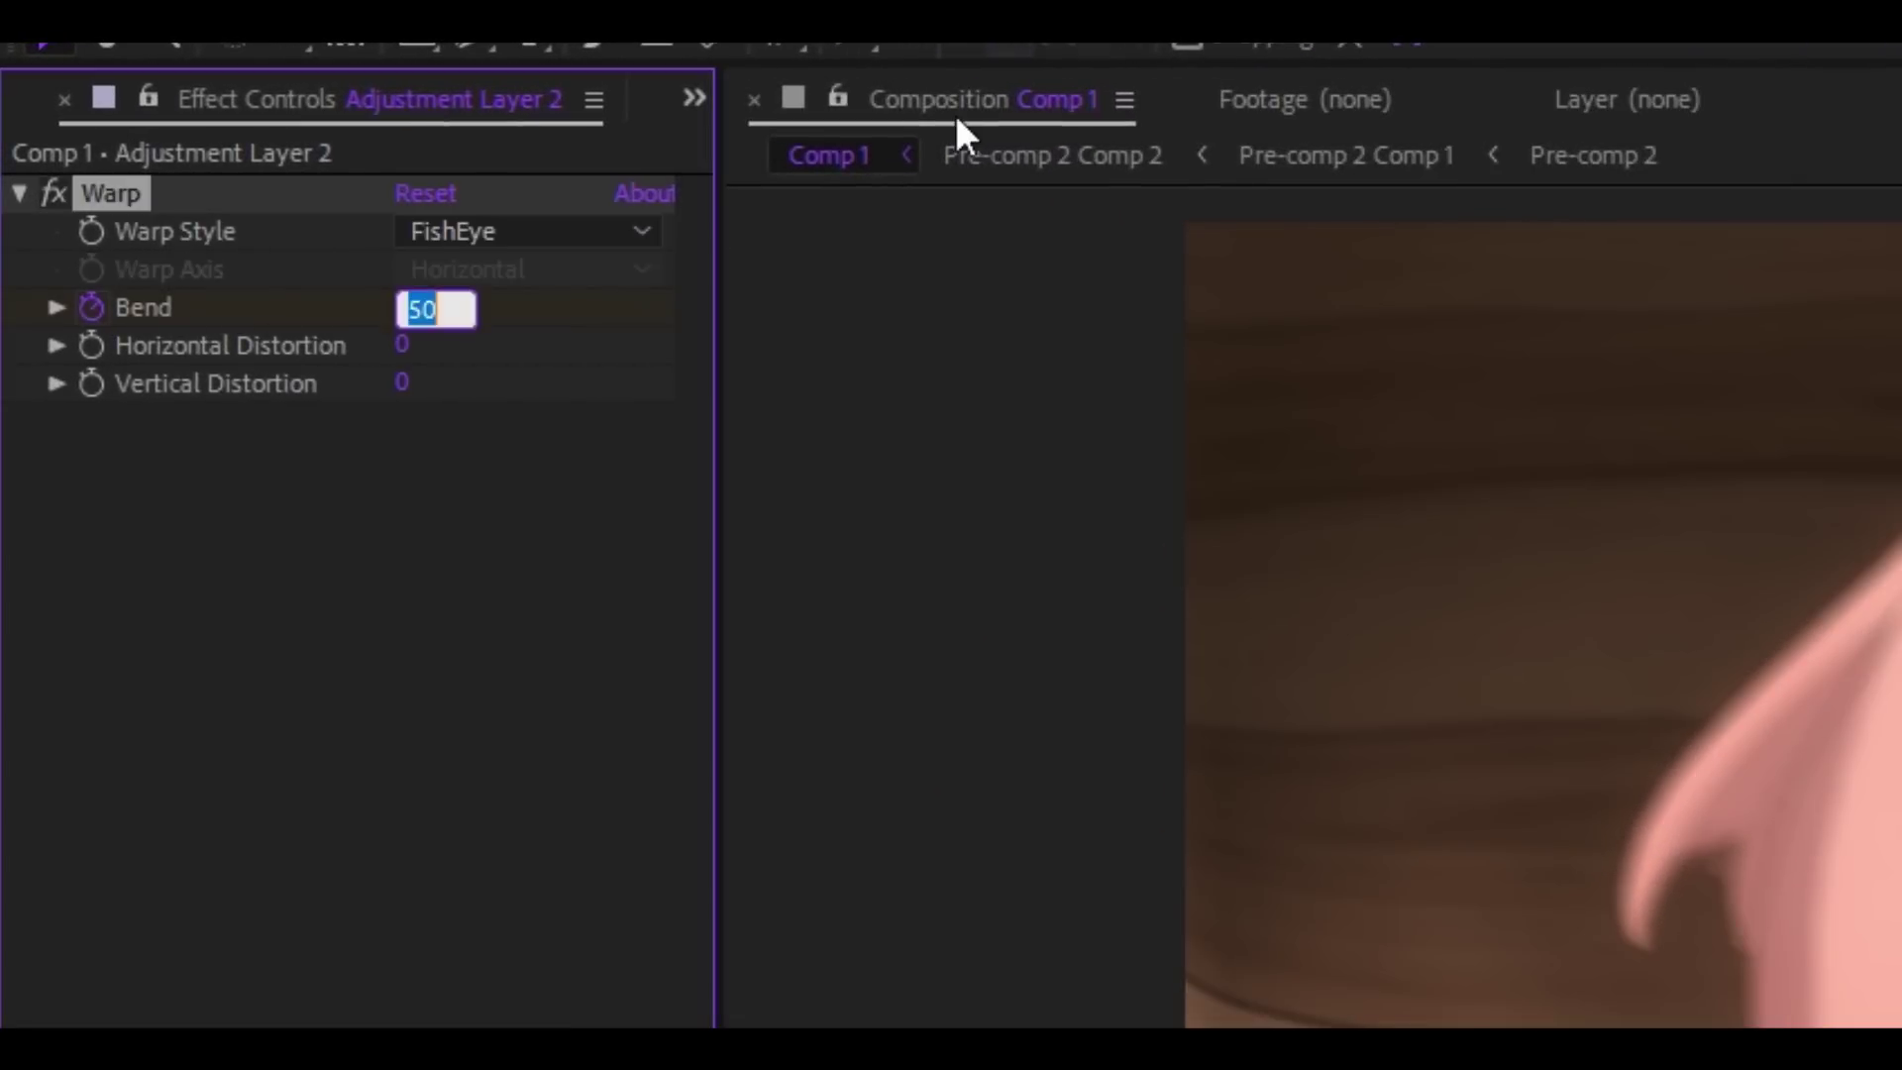
text(0)
key(Return)
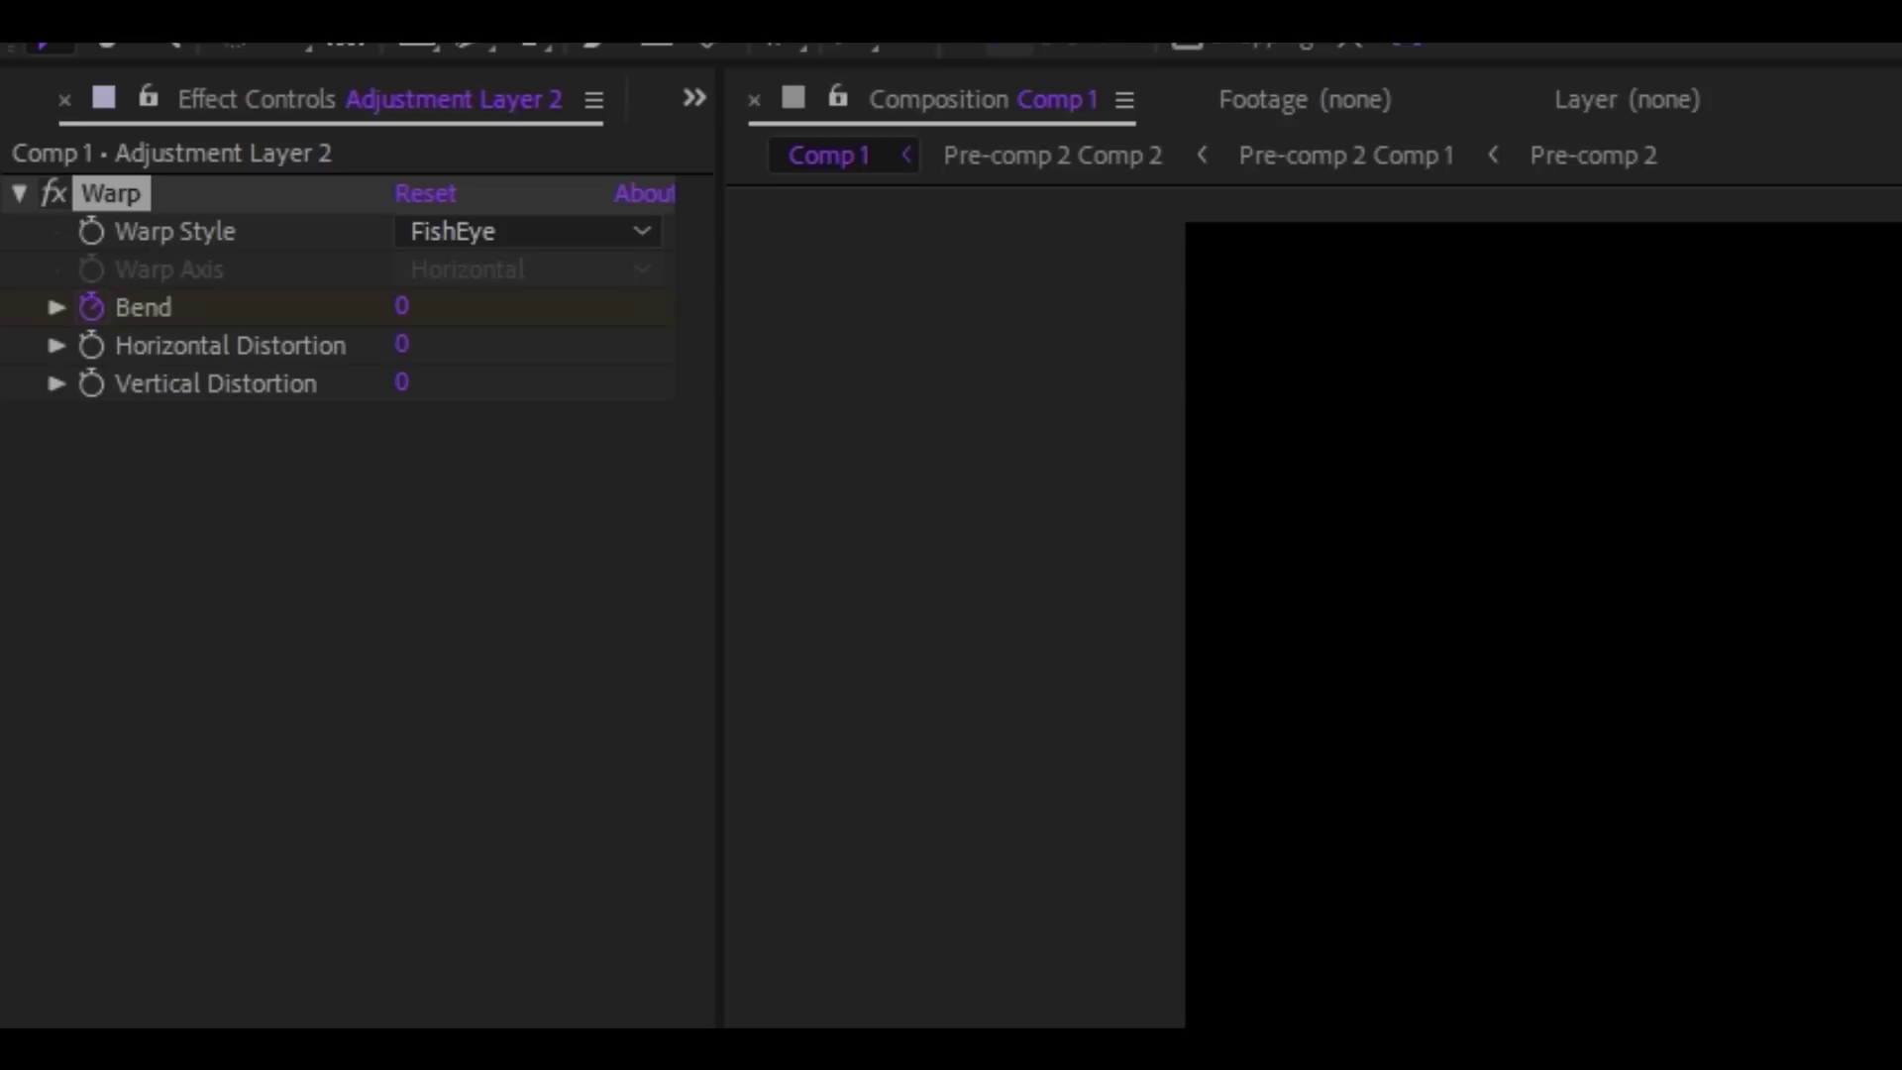
click(403, 308)
text(-100)
key(Return)
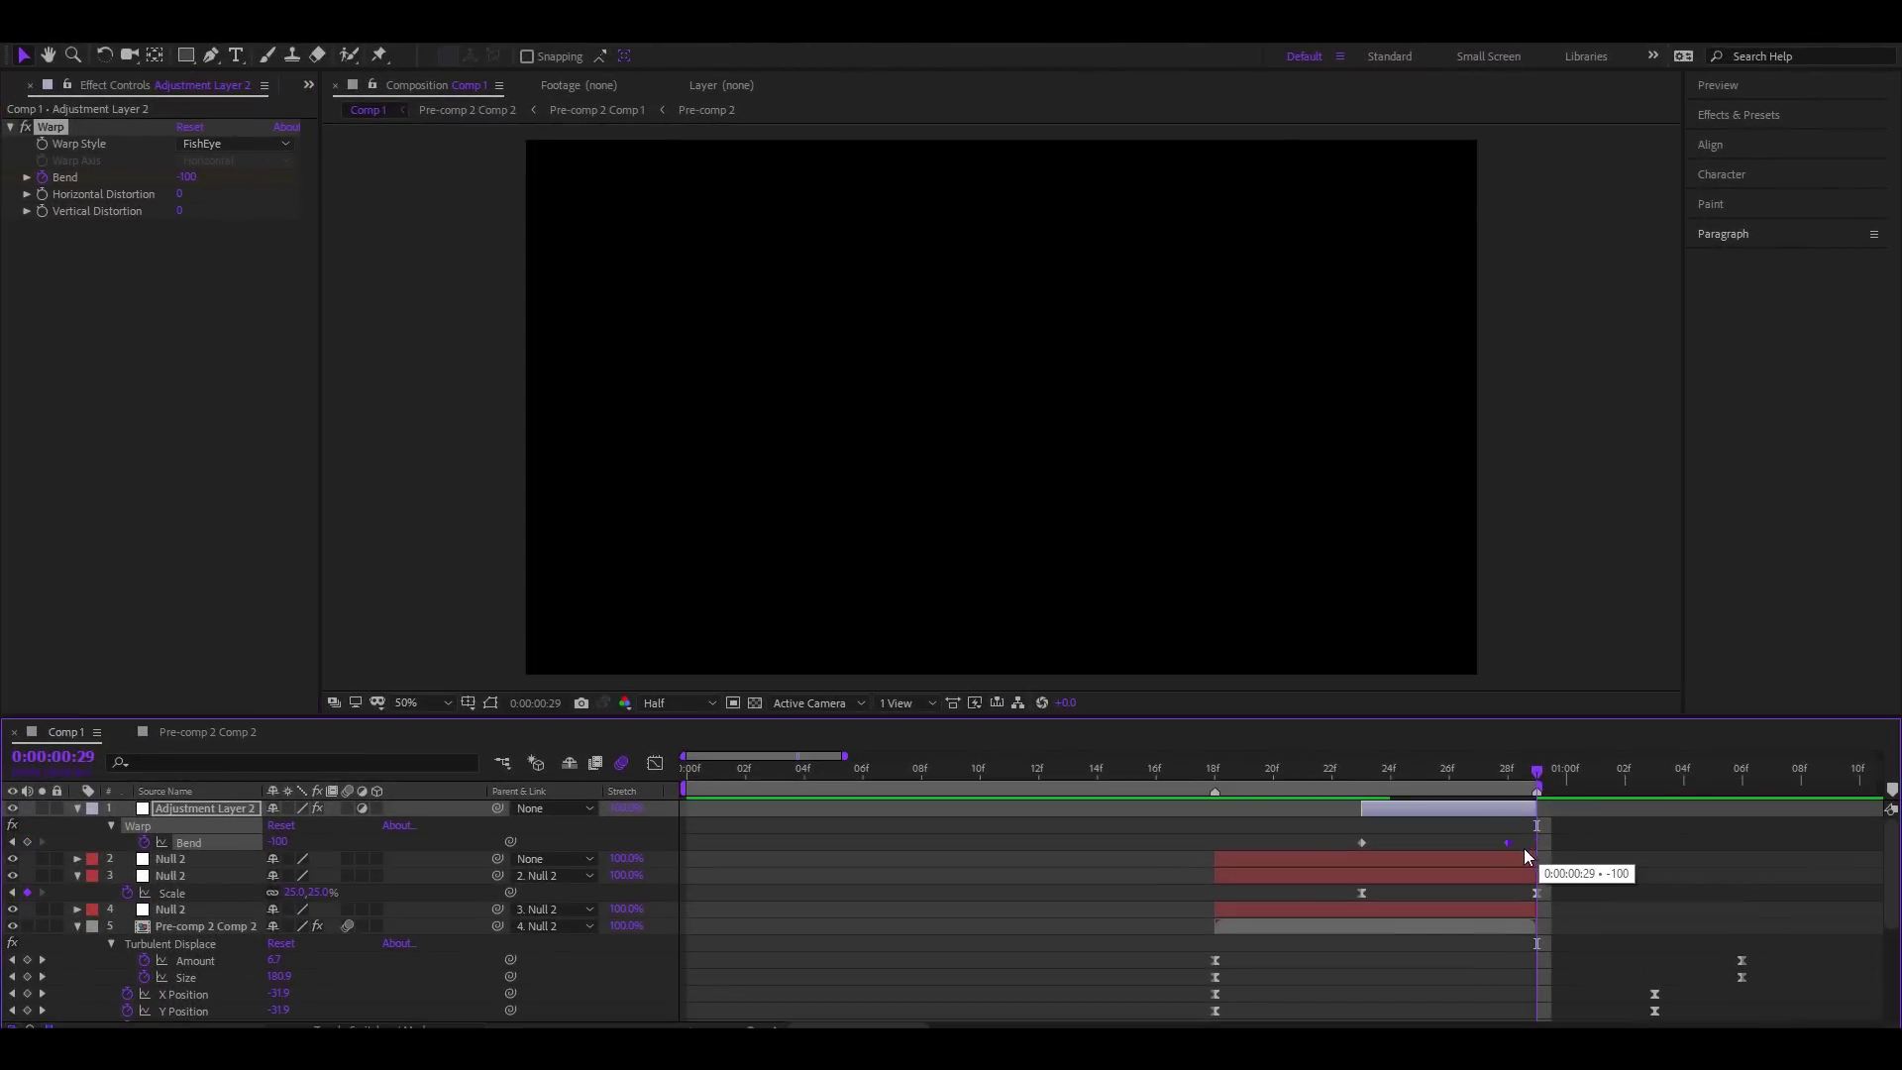
Step: Move the ending Bend keyframe to frame 28, apply Easy Ease to both keyframes and shape a slow-start, steep-end curve
click(1523, 848)
click(1511, 767)
drag(1569, 836, 1506, 812)
key(F9)
click(655, 762)
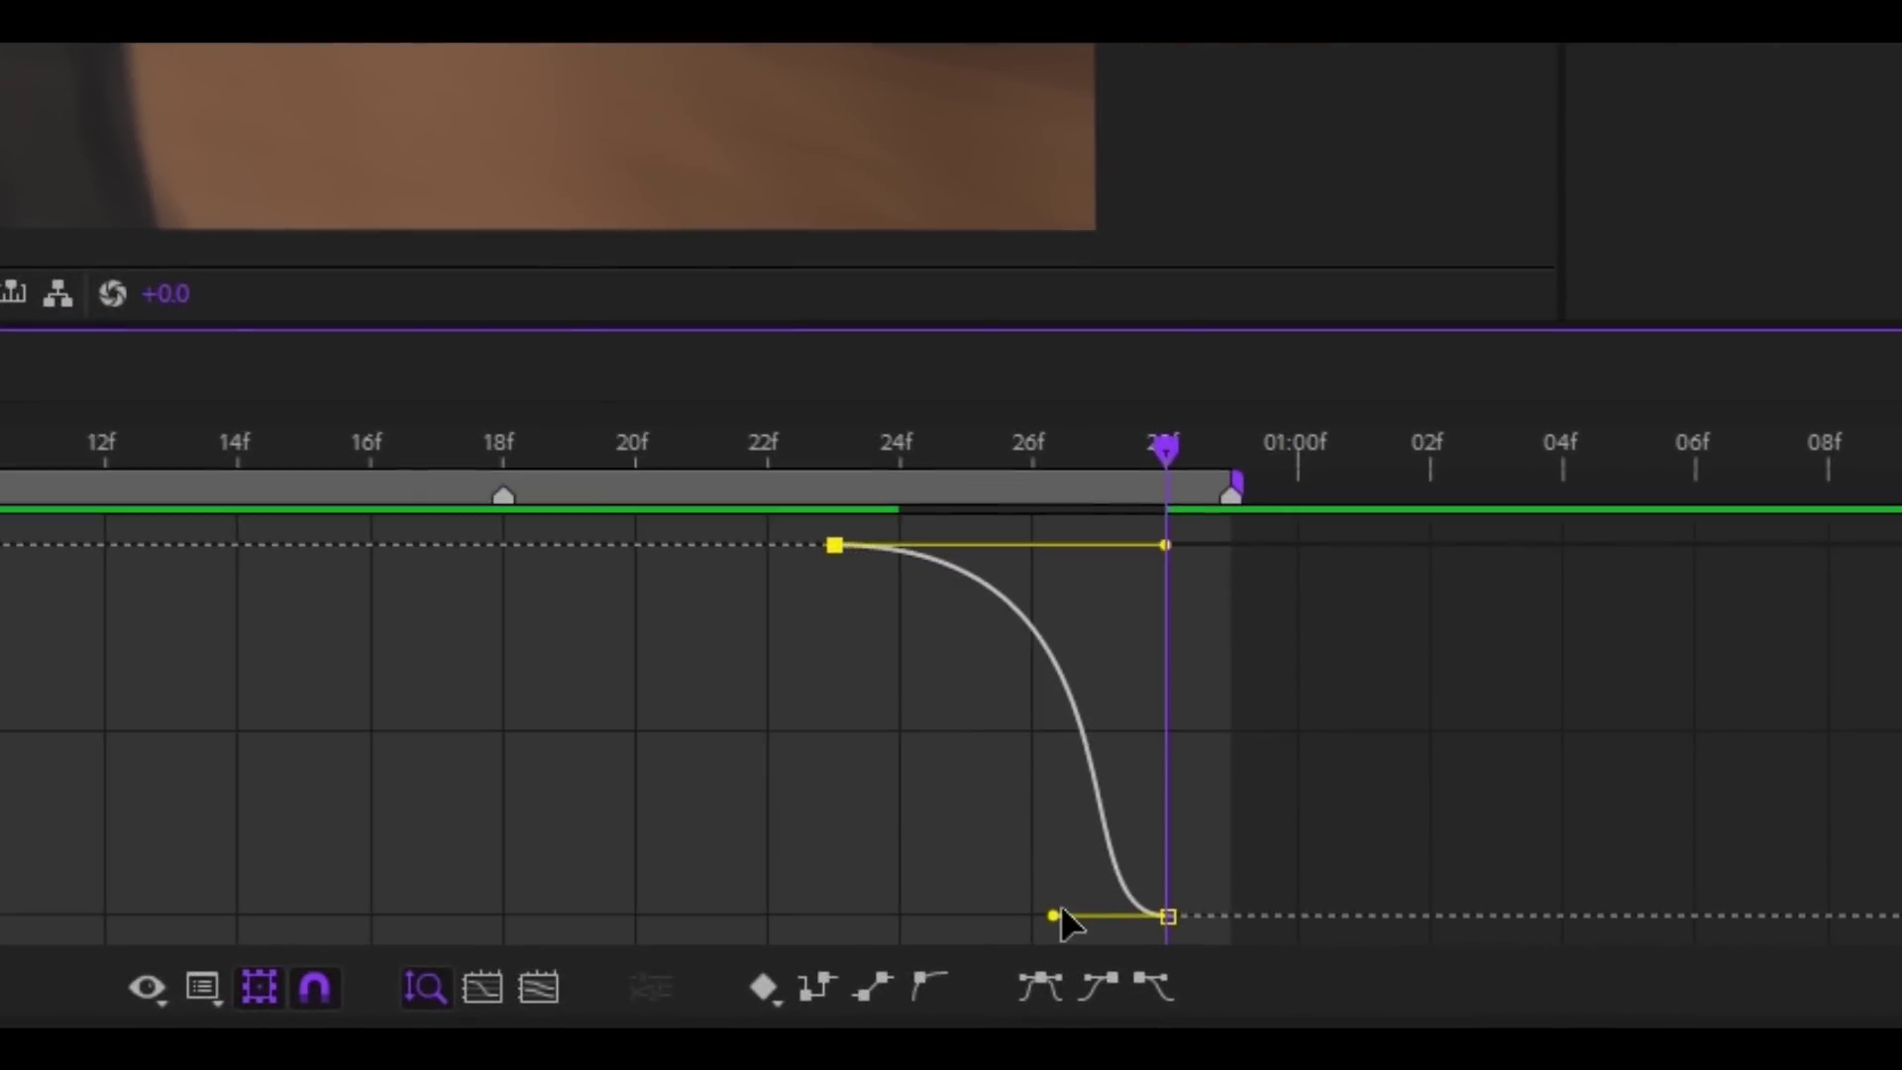
drag(1061, 906, 1215, 563)
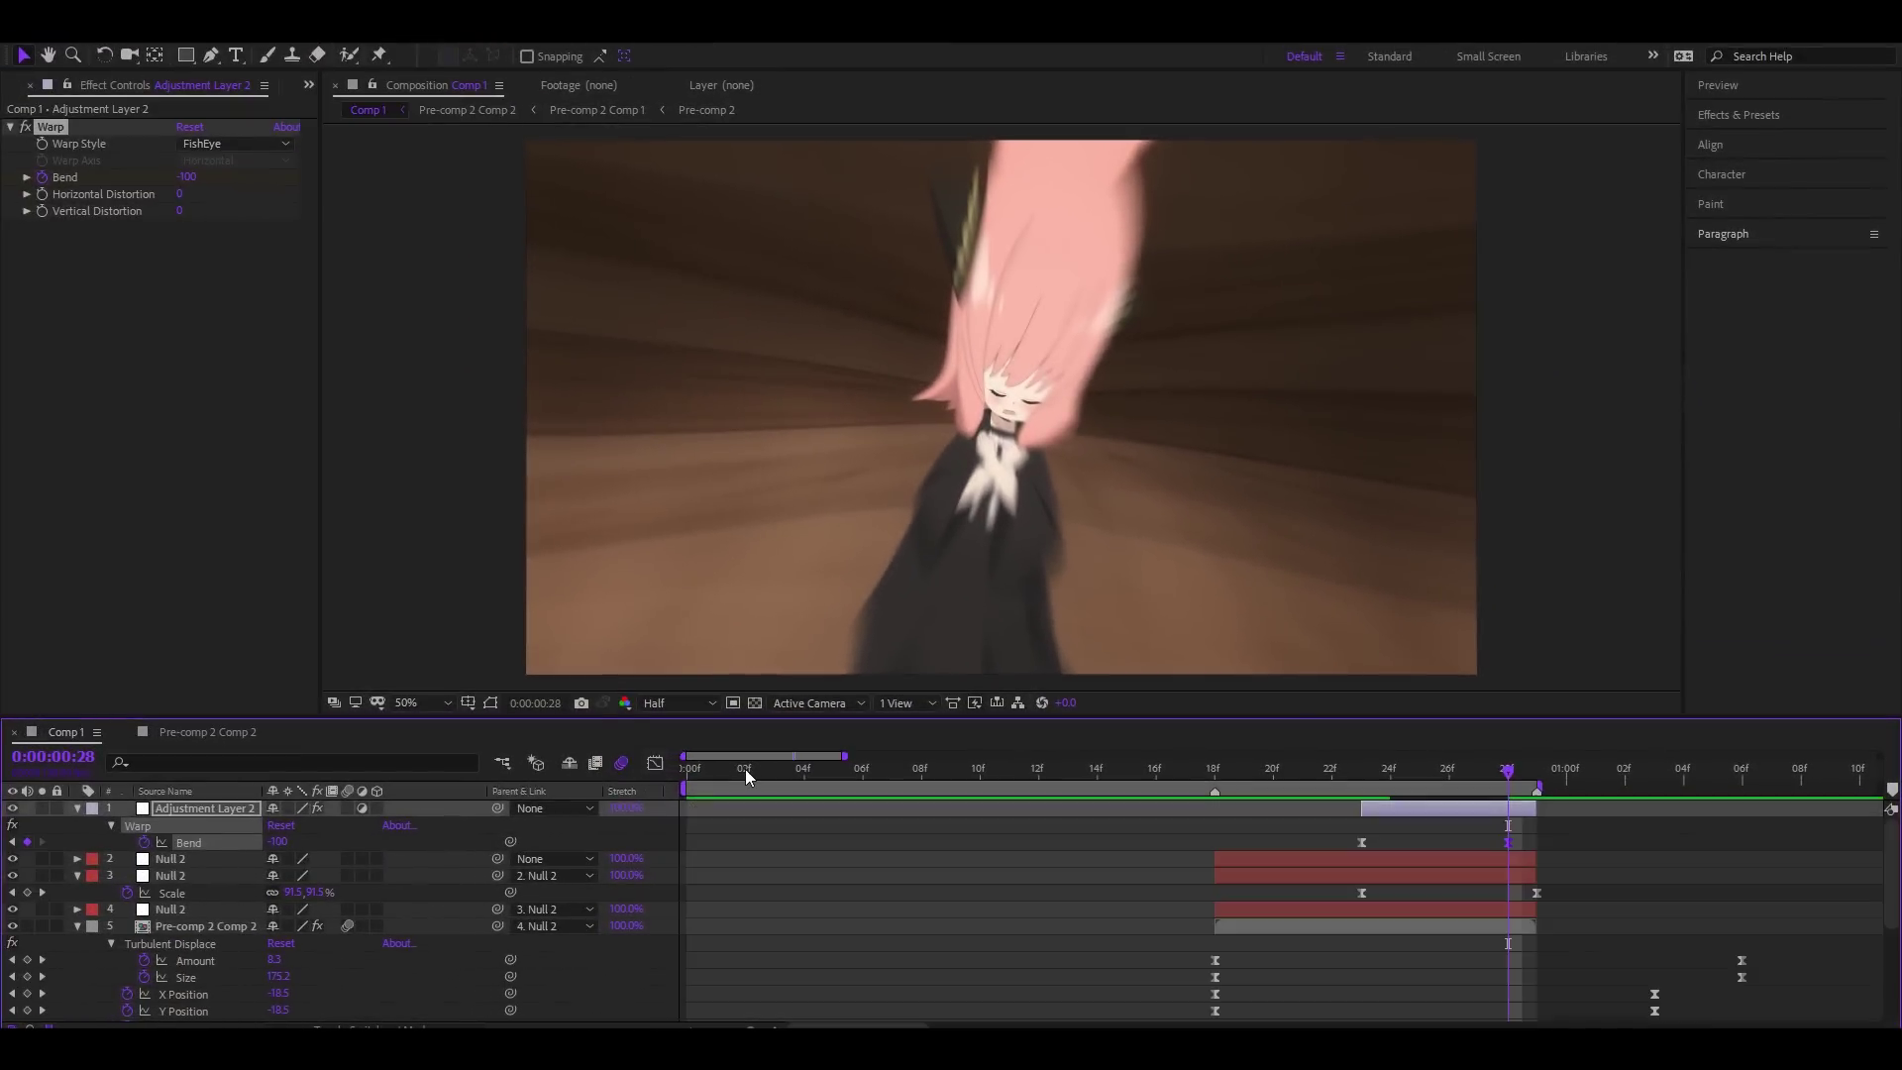
Step: Preview the whole transition with the fisheye warp and scrub back through the first clip
key(space)
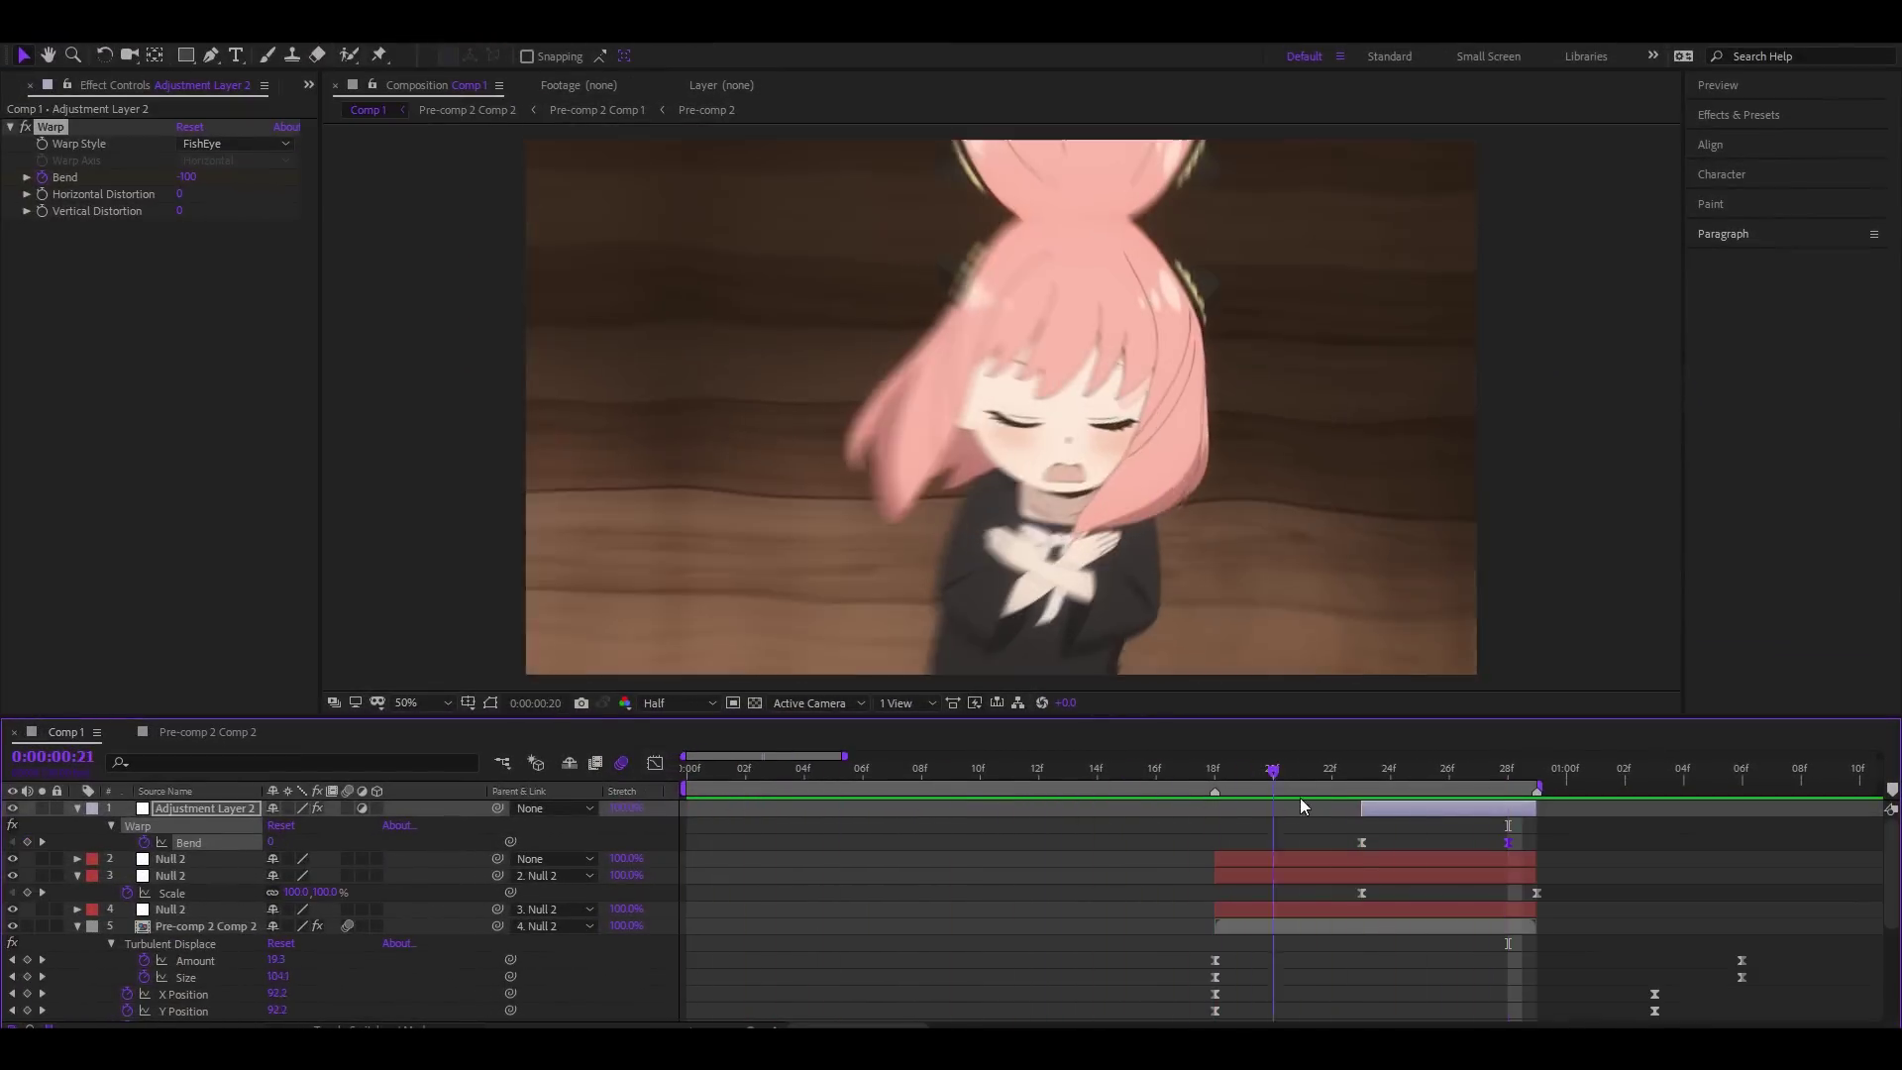
key(space)
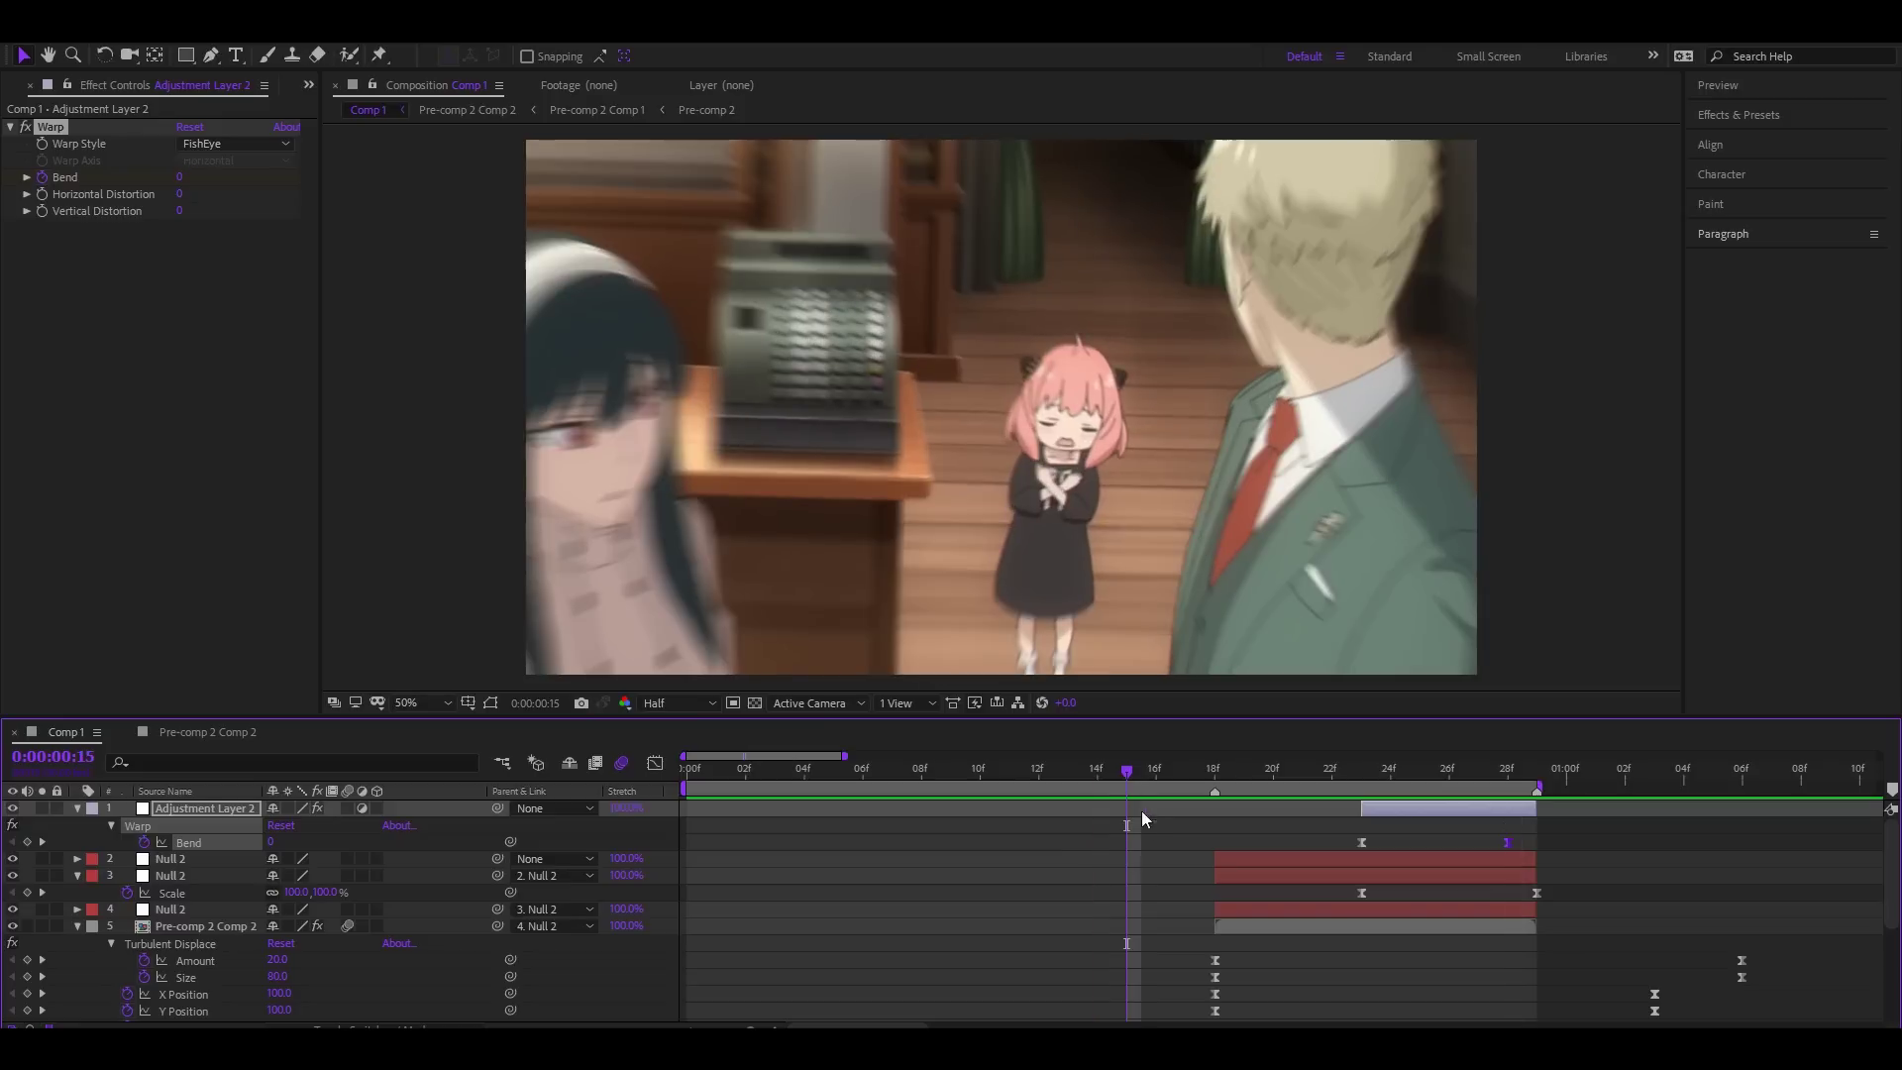
drag(1130, 781, 543, 828)
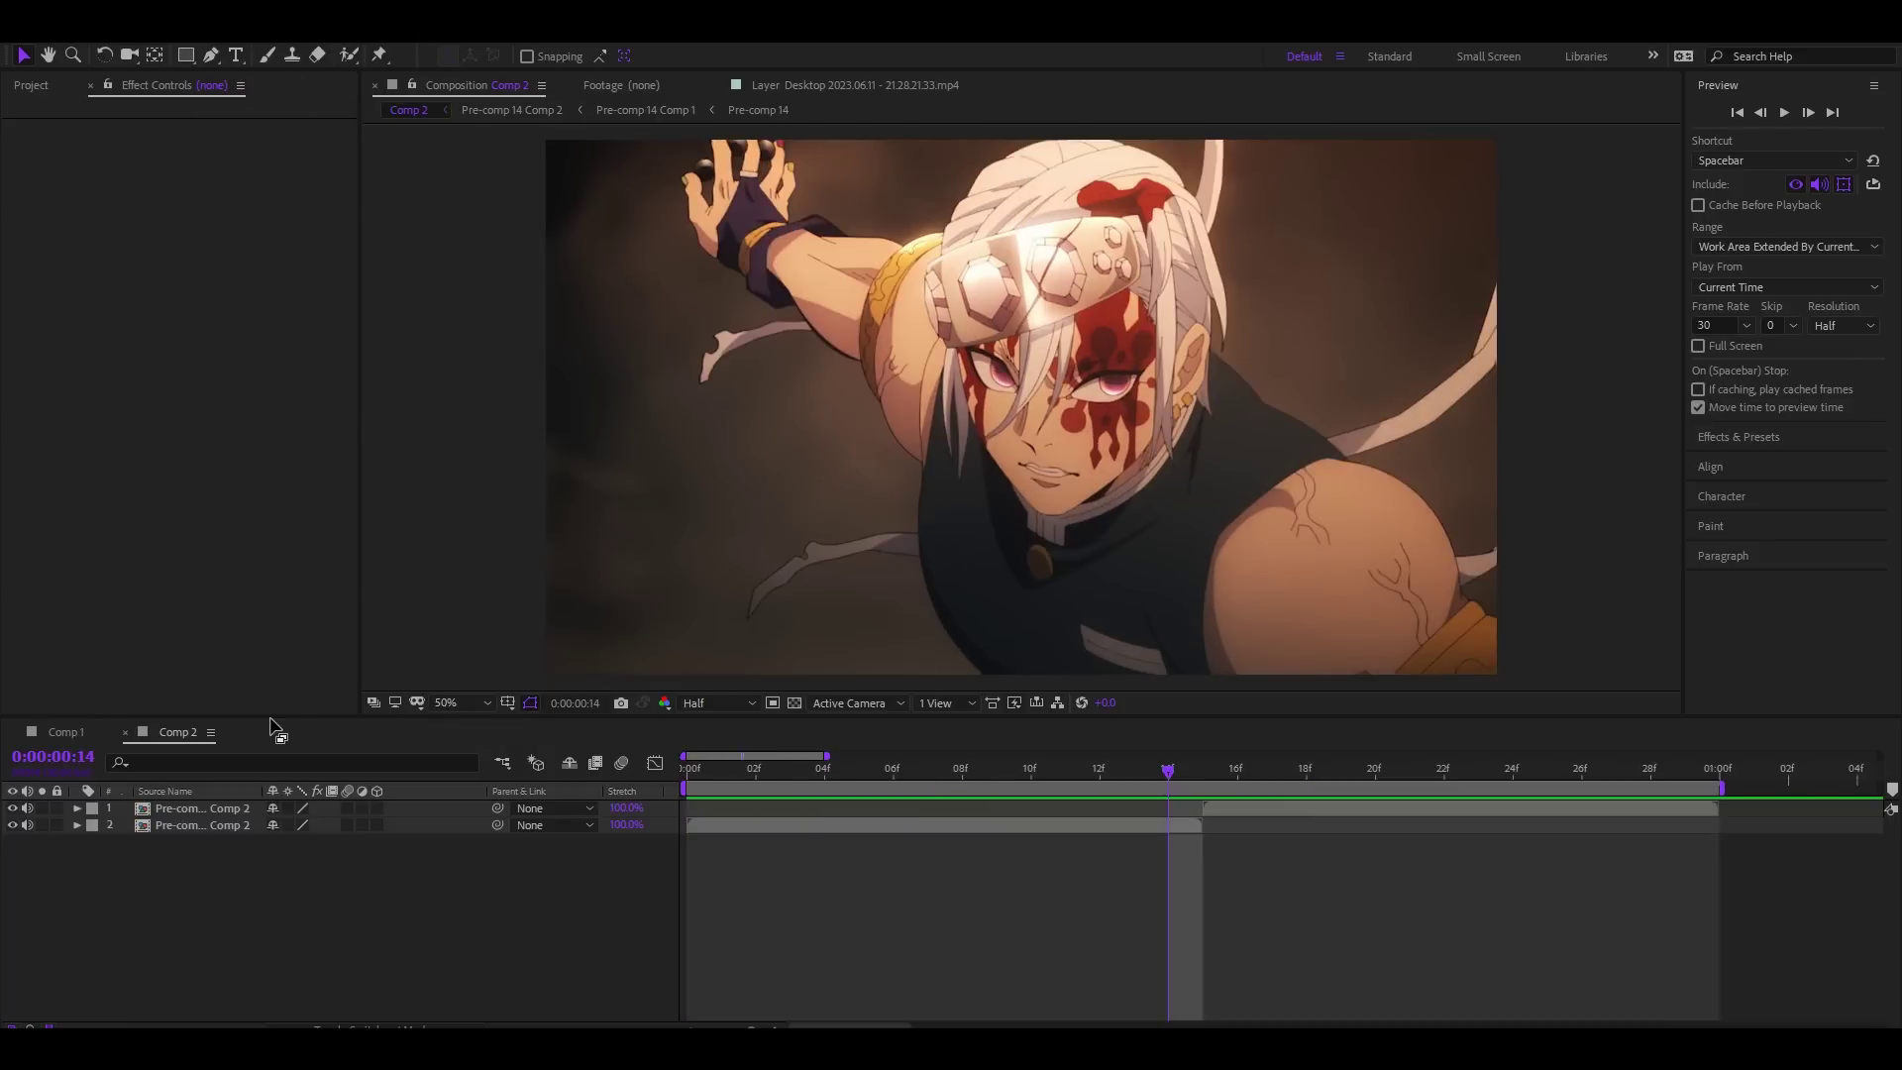
Step: Create three one-frame adjustment layers at frames 14, 15 and 16, and apply S_EdgeDetect to the frame 14 layer
key(ctrl+alt+y)
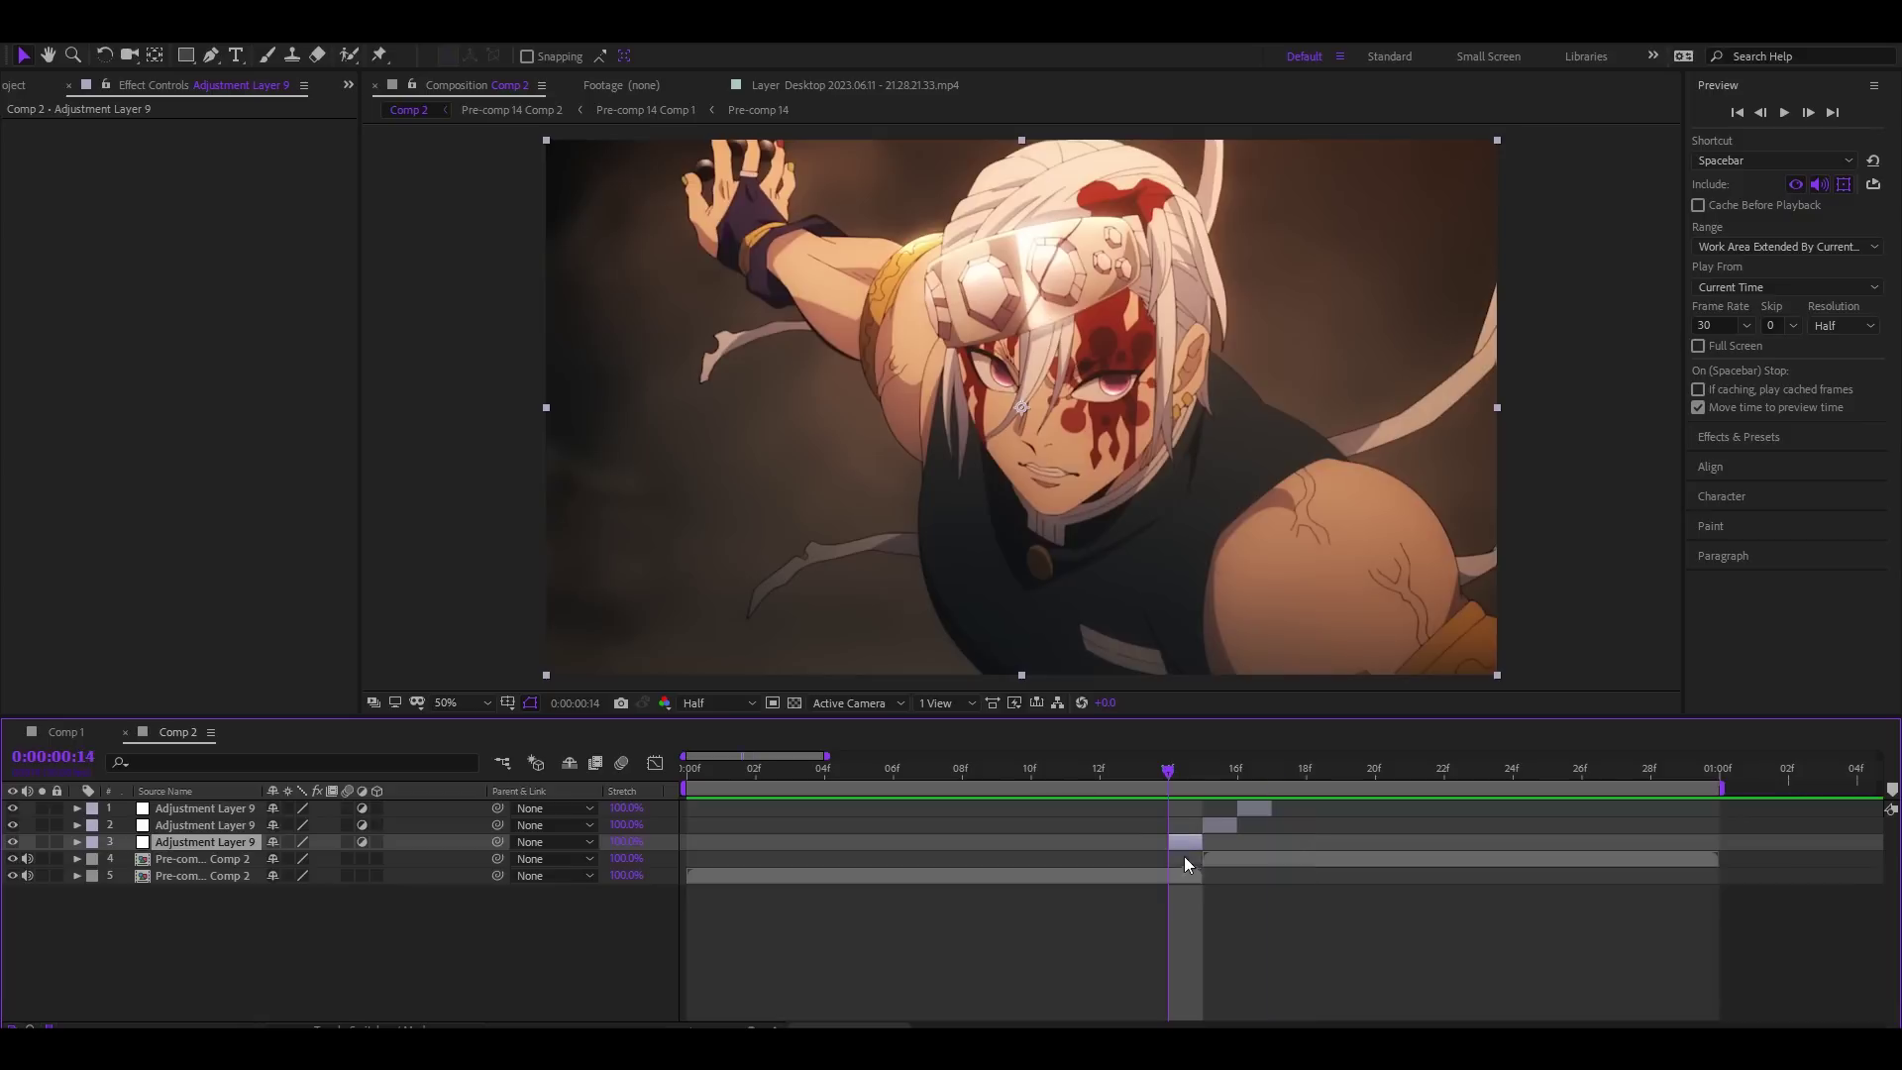
key(ctrl+space)
text(s_)
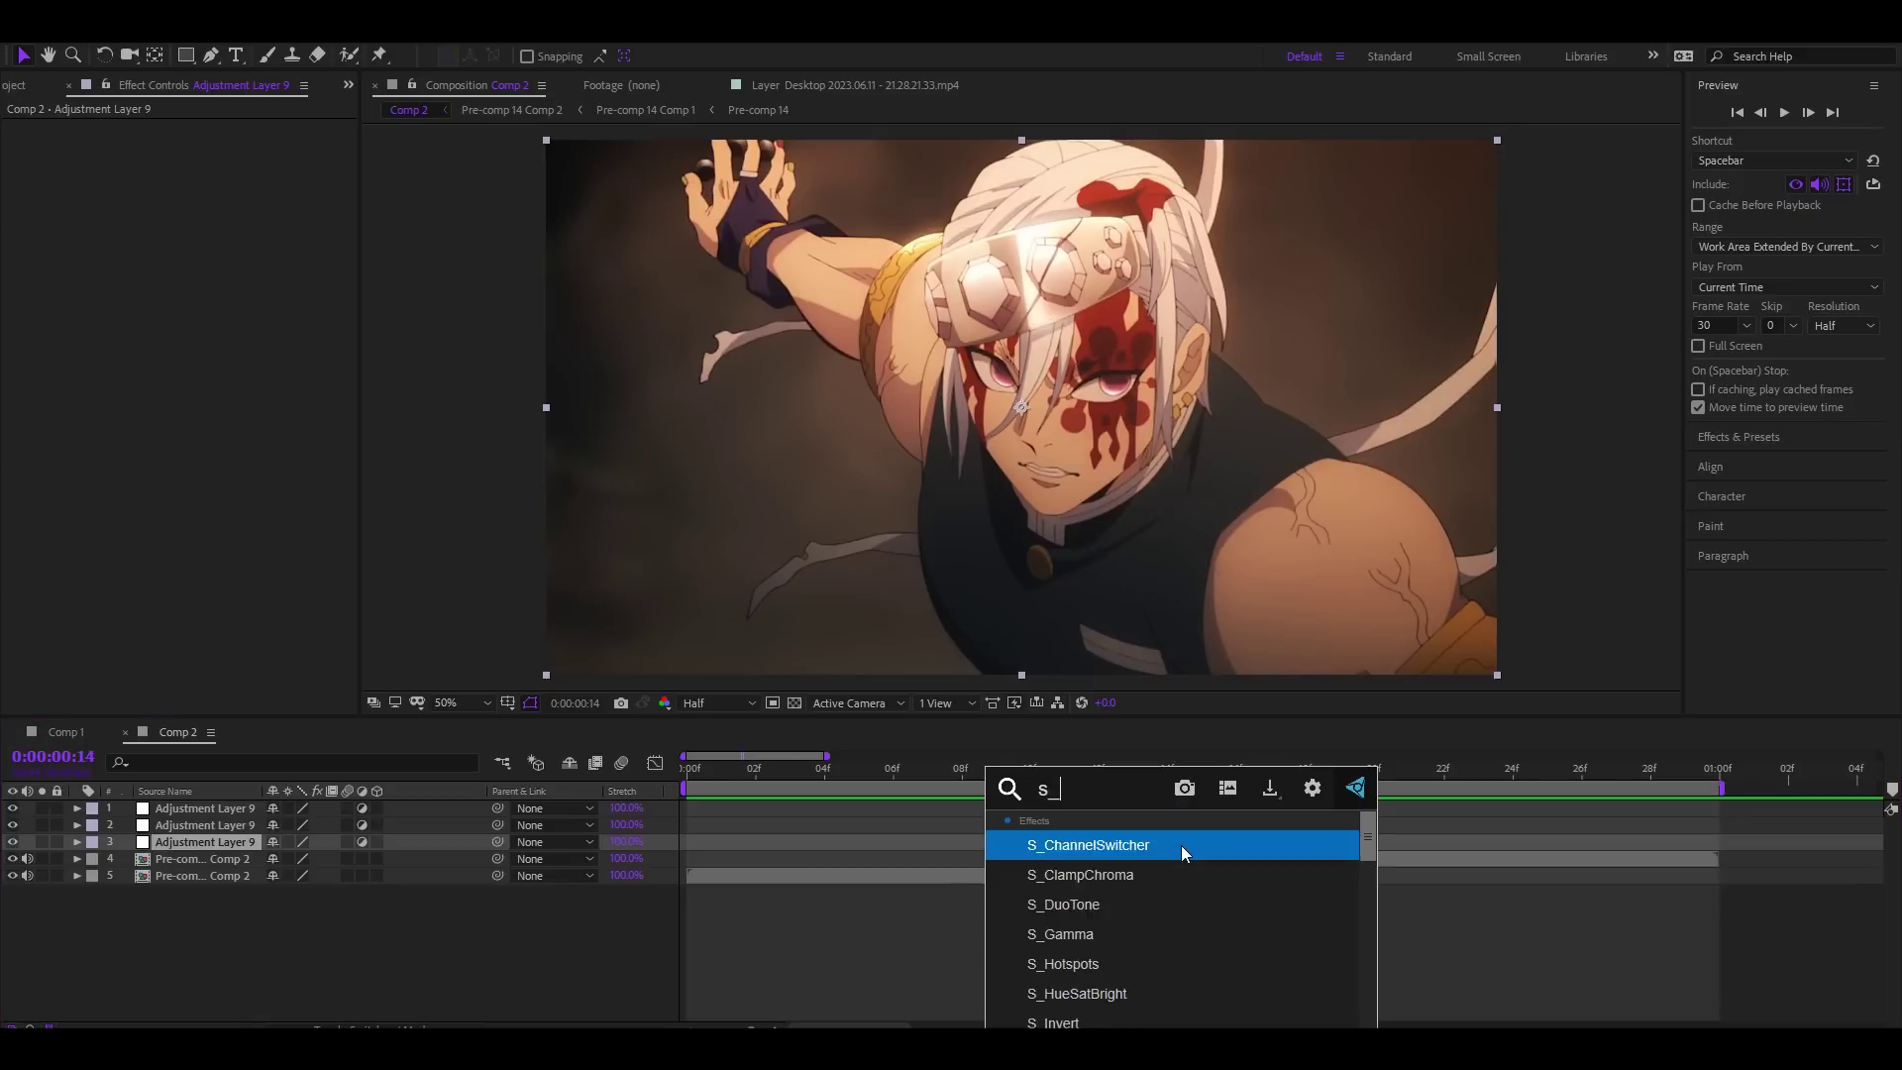
text(edgedet)
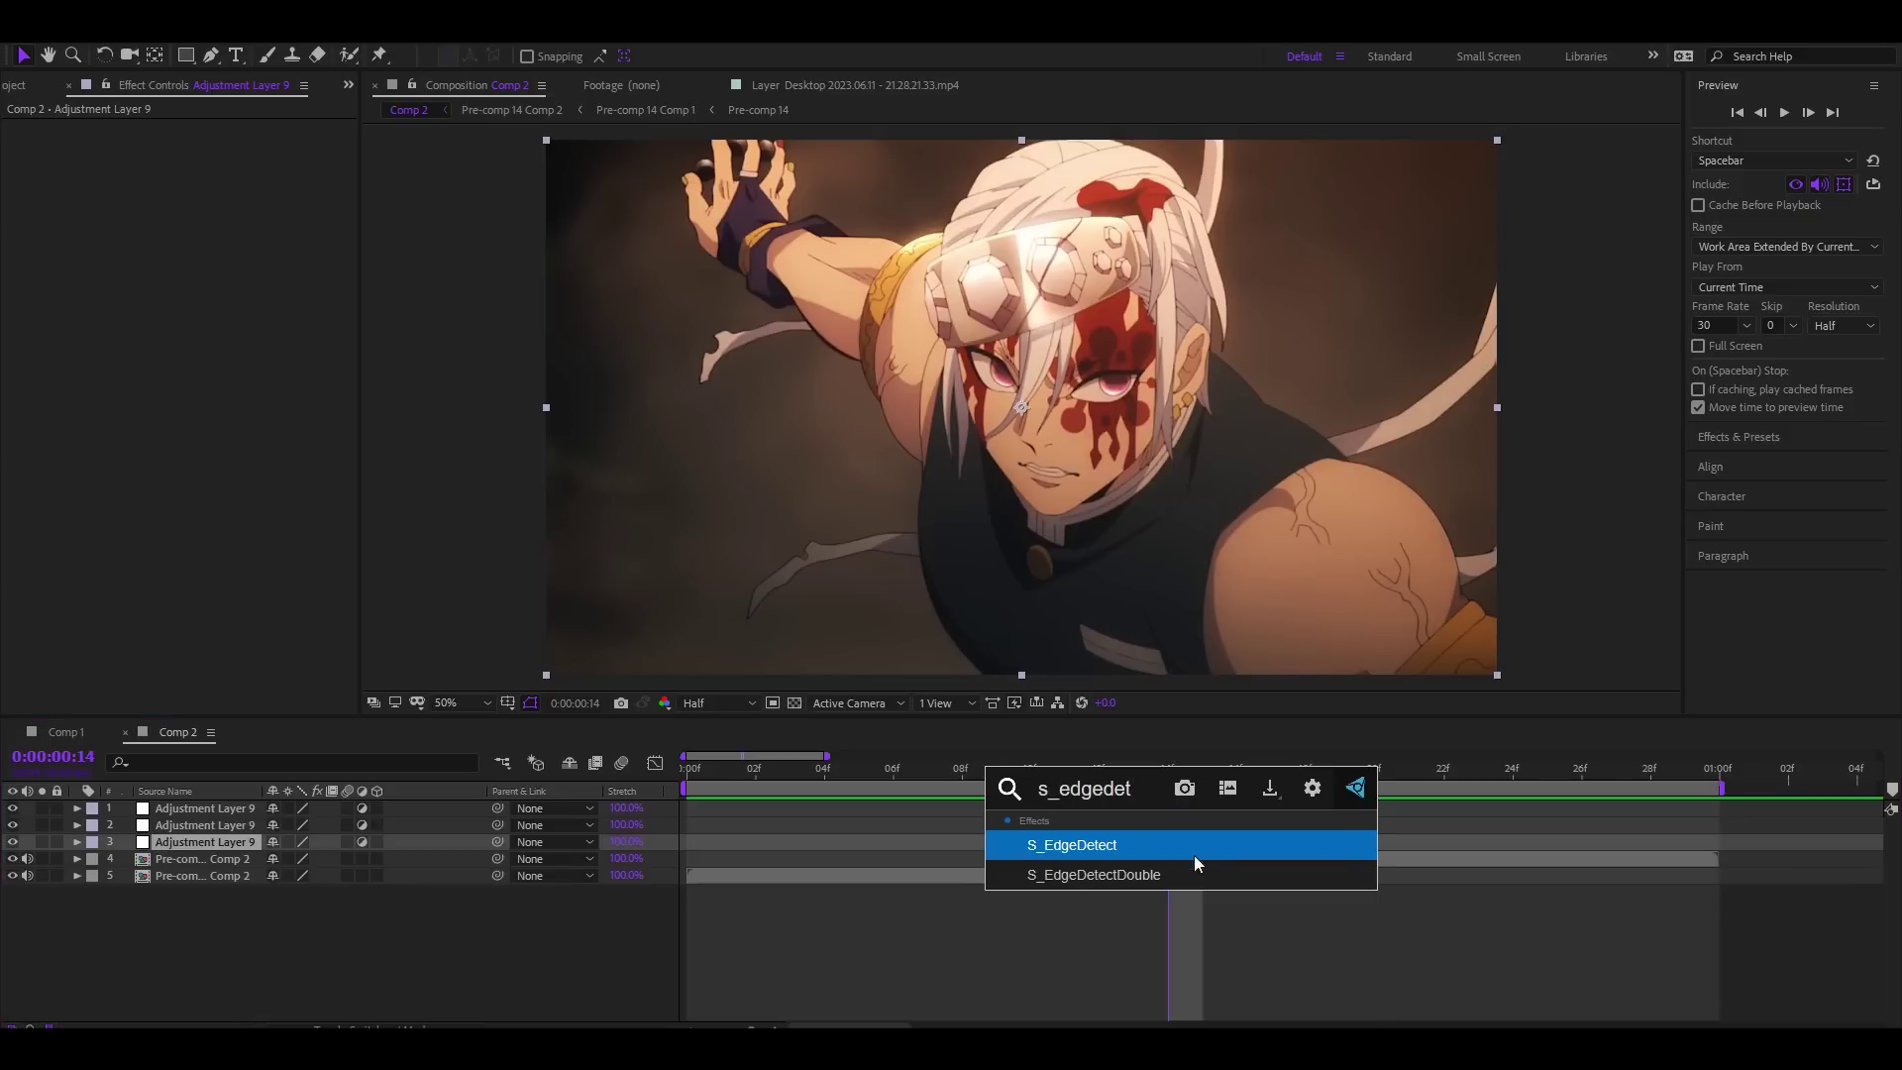
click(1120, 844)
Step: Add Hue/Saturation and Deep Glow to the frame 14 adjustment layer and switch both effects off
key(ctrl+space)
text(hue)
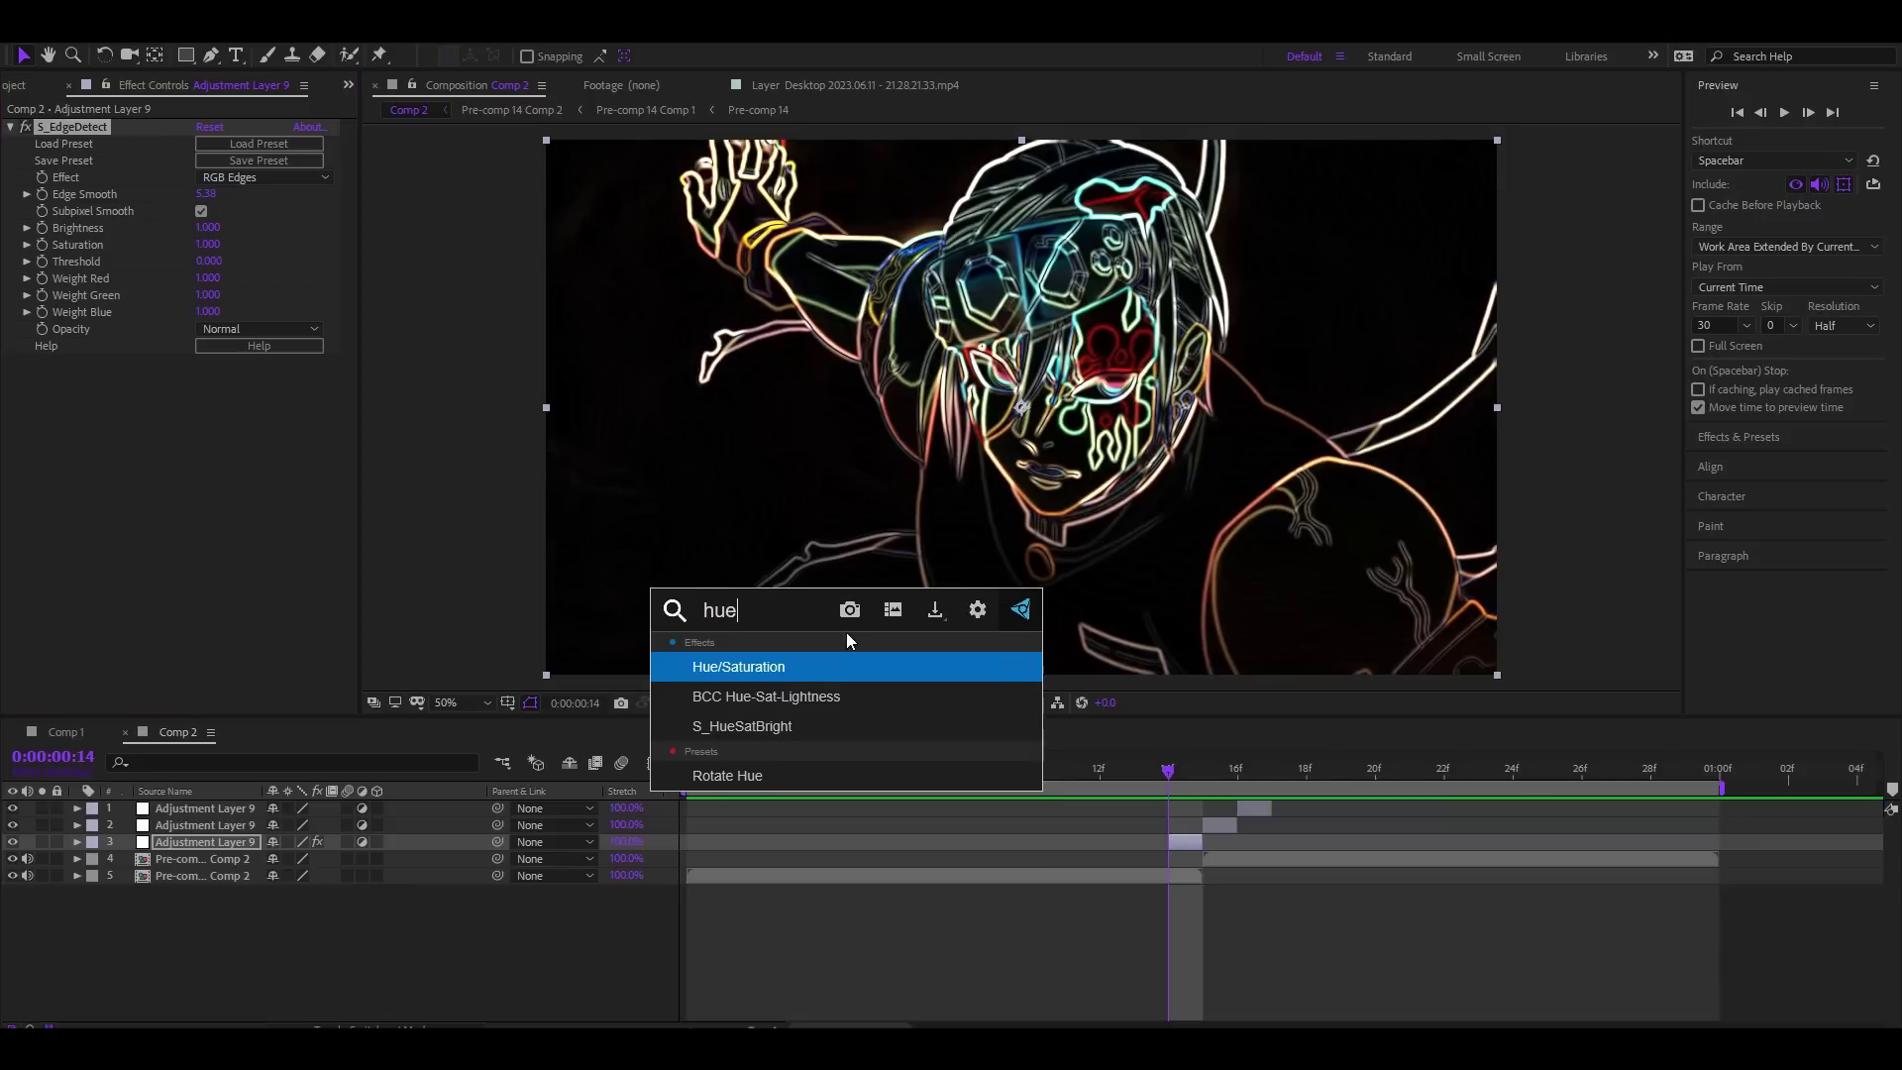
key(Return)
key(ctrl+space)
text(deep)
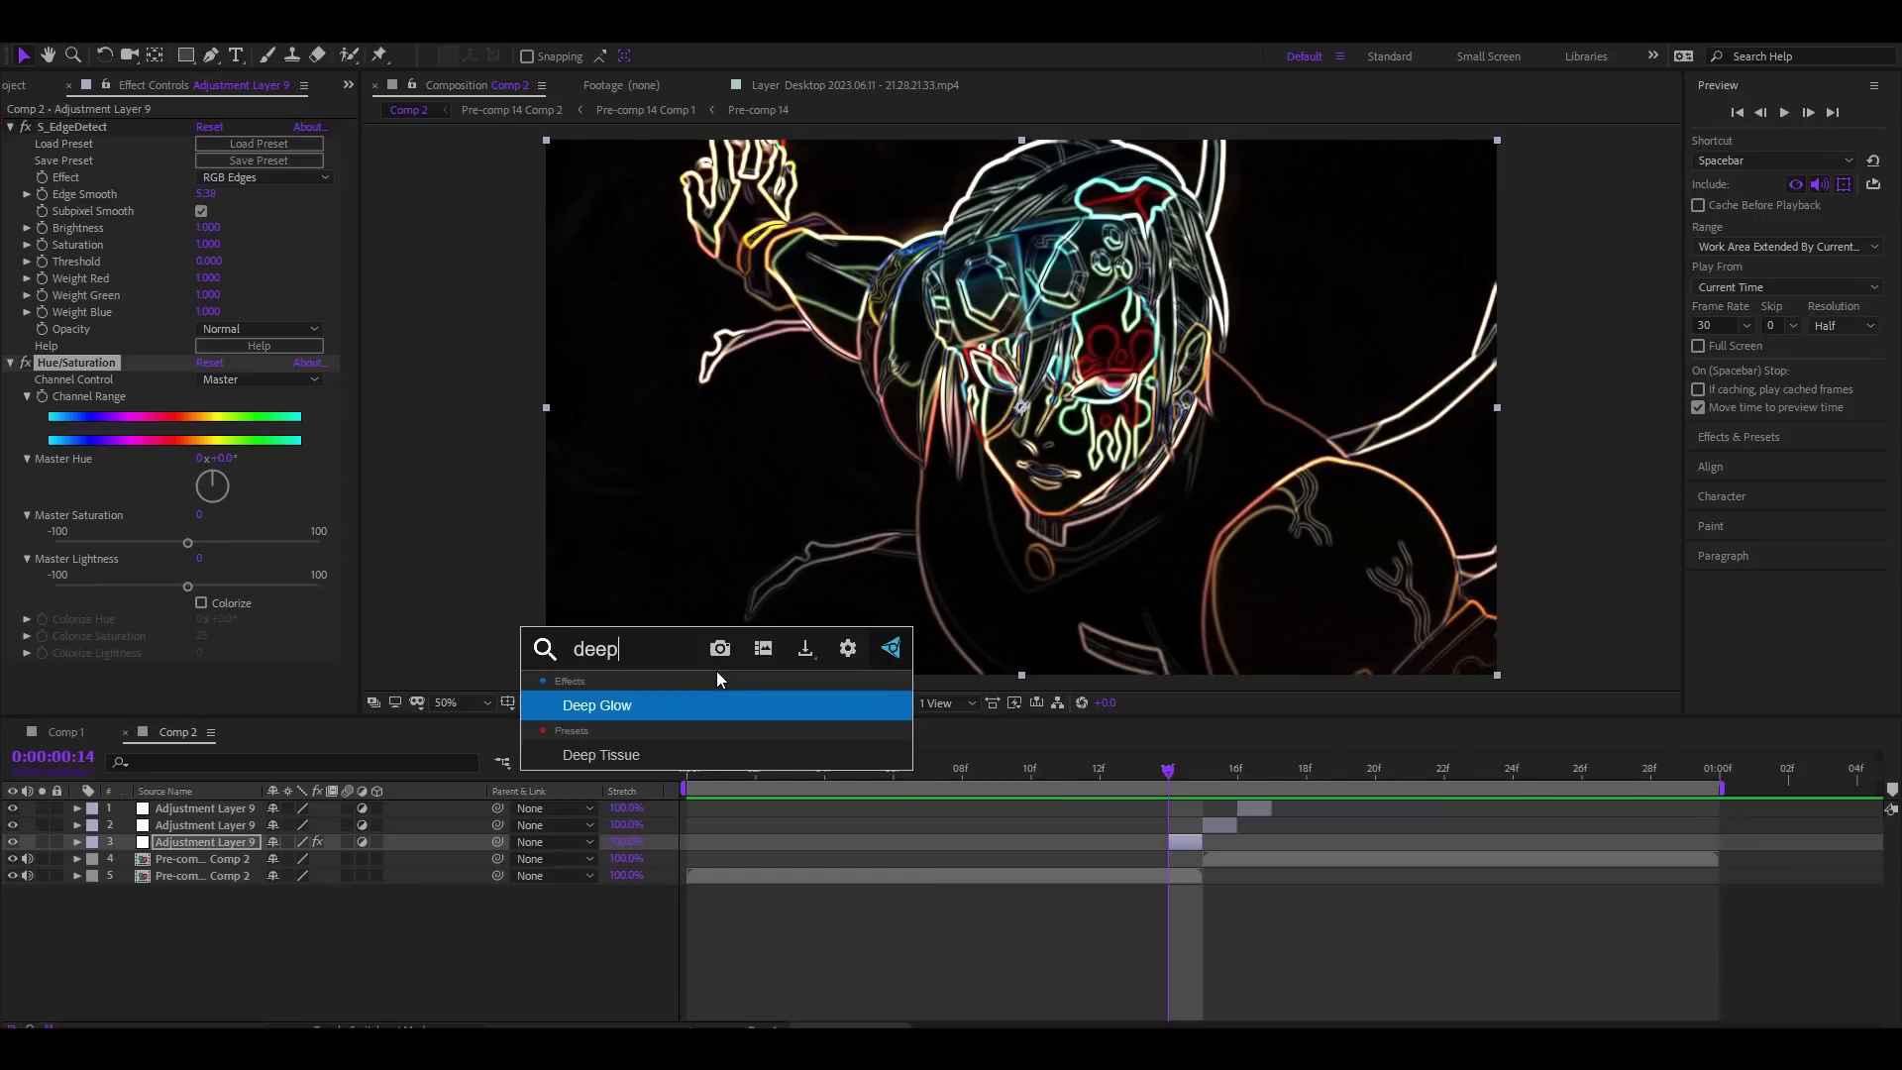
key(Return)
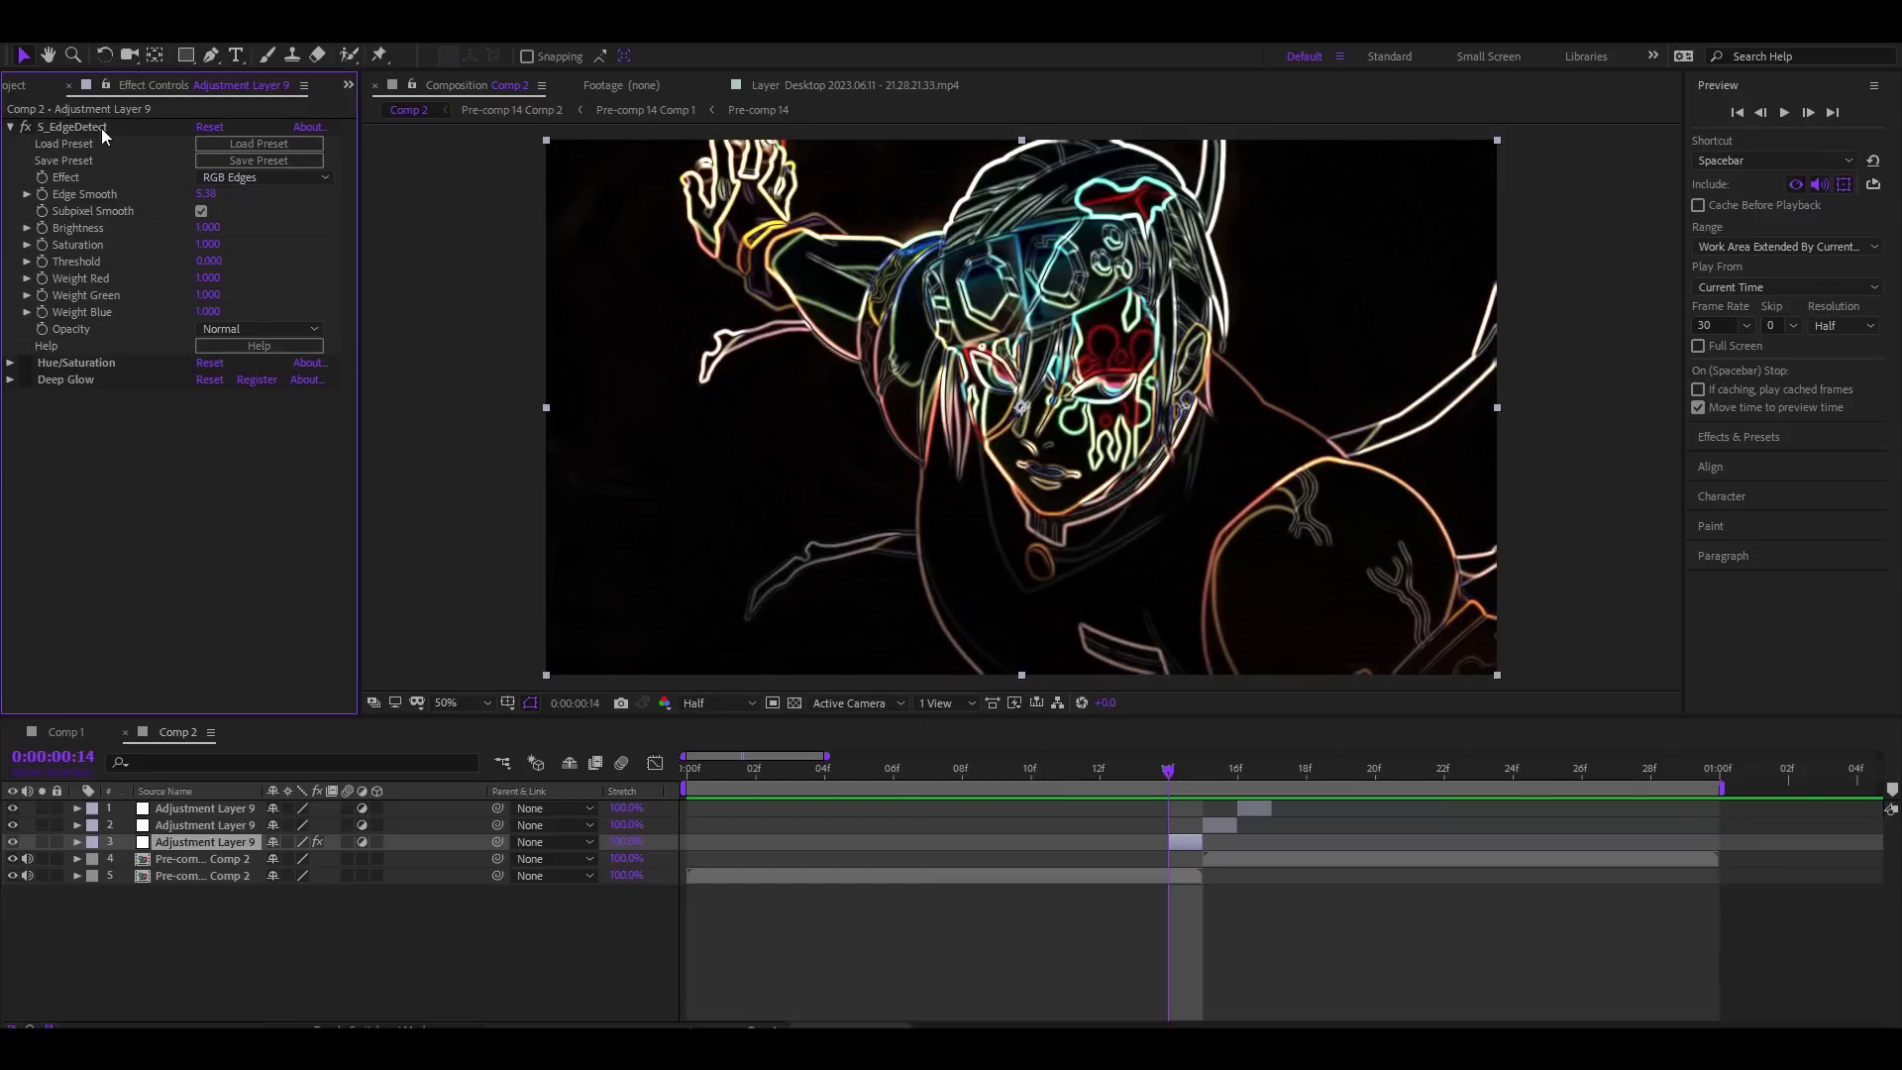
Step: Set S_EdgeDetect's Edge Smooth to 3, disable Subpixel Smooth, and set Brightness to 1.8 and Threshold to 1.02
click(208, 195)
click(258, 209)
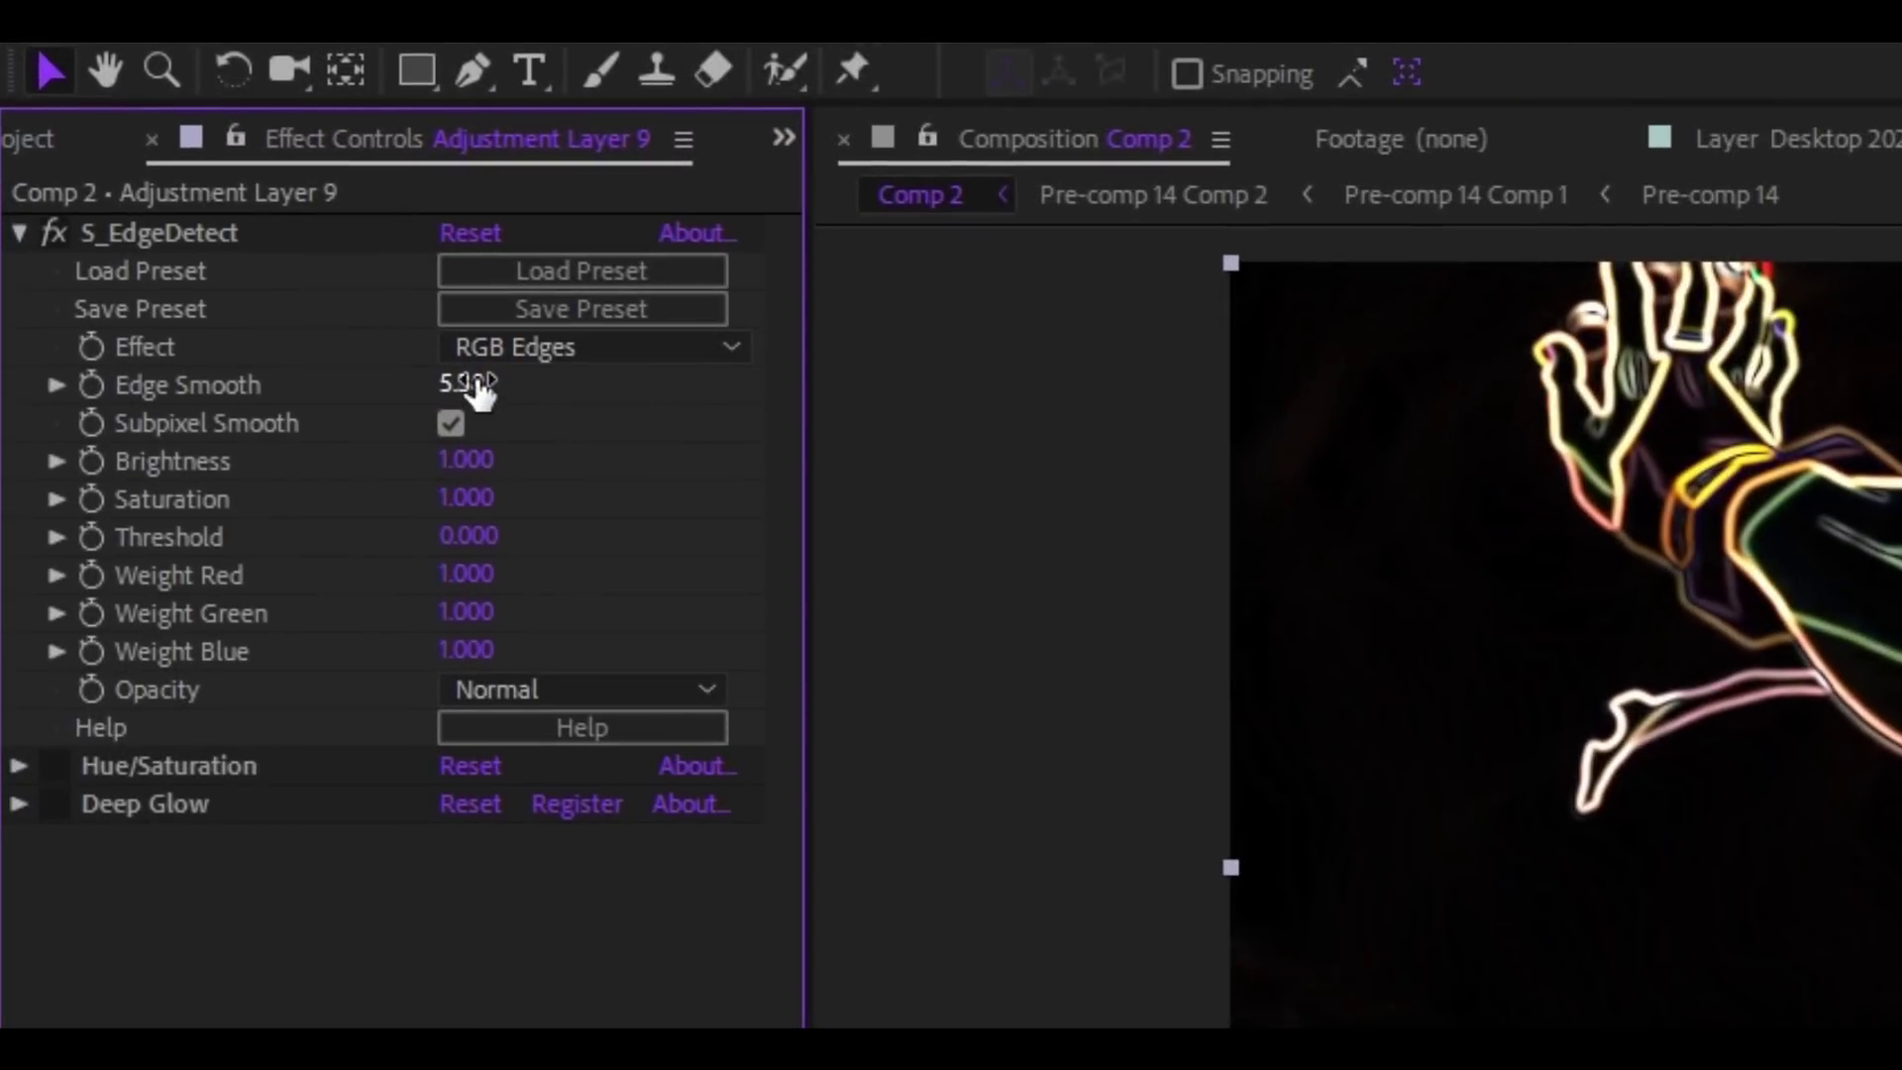
click(471, 385)
text(3)
key(Return)
click(451, 423)
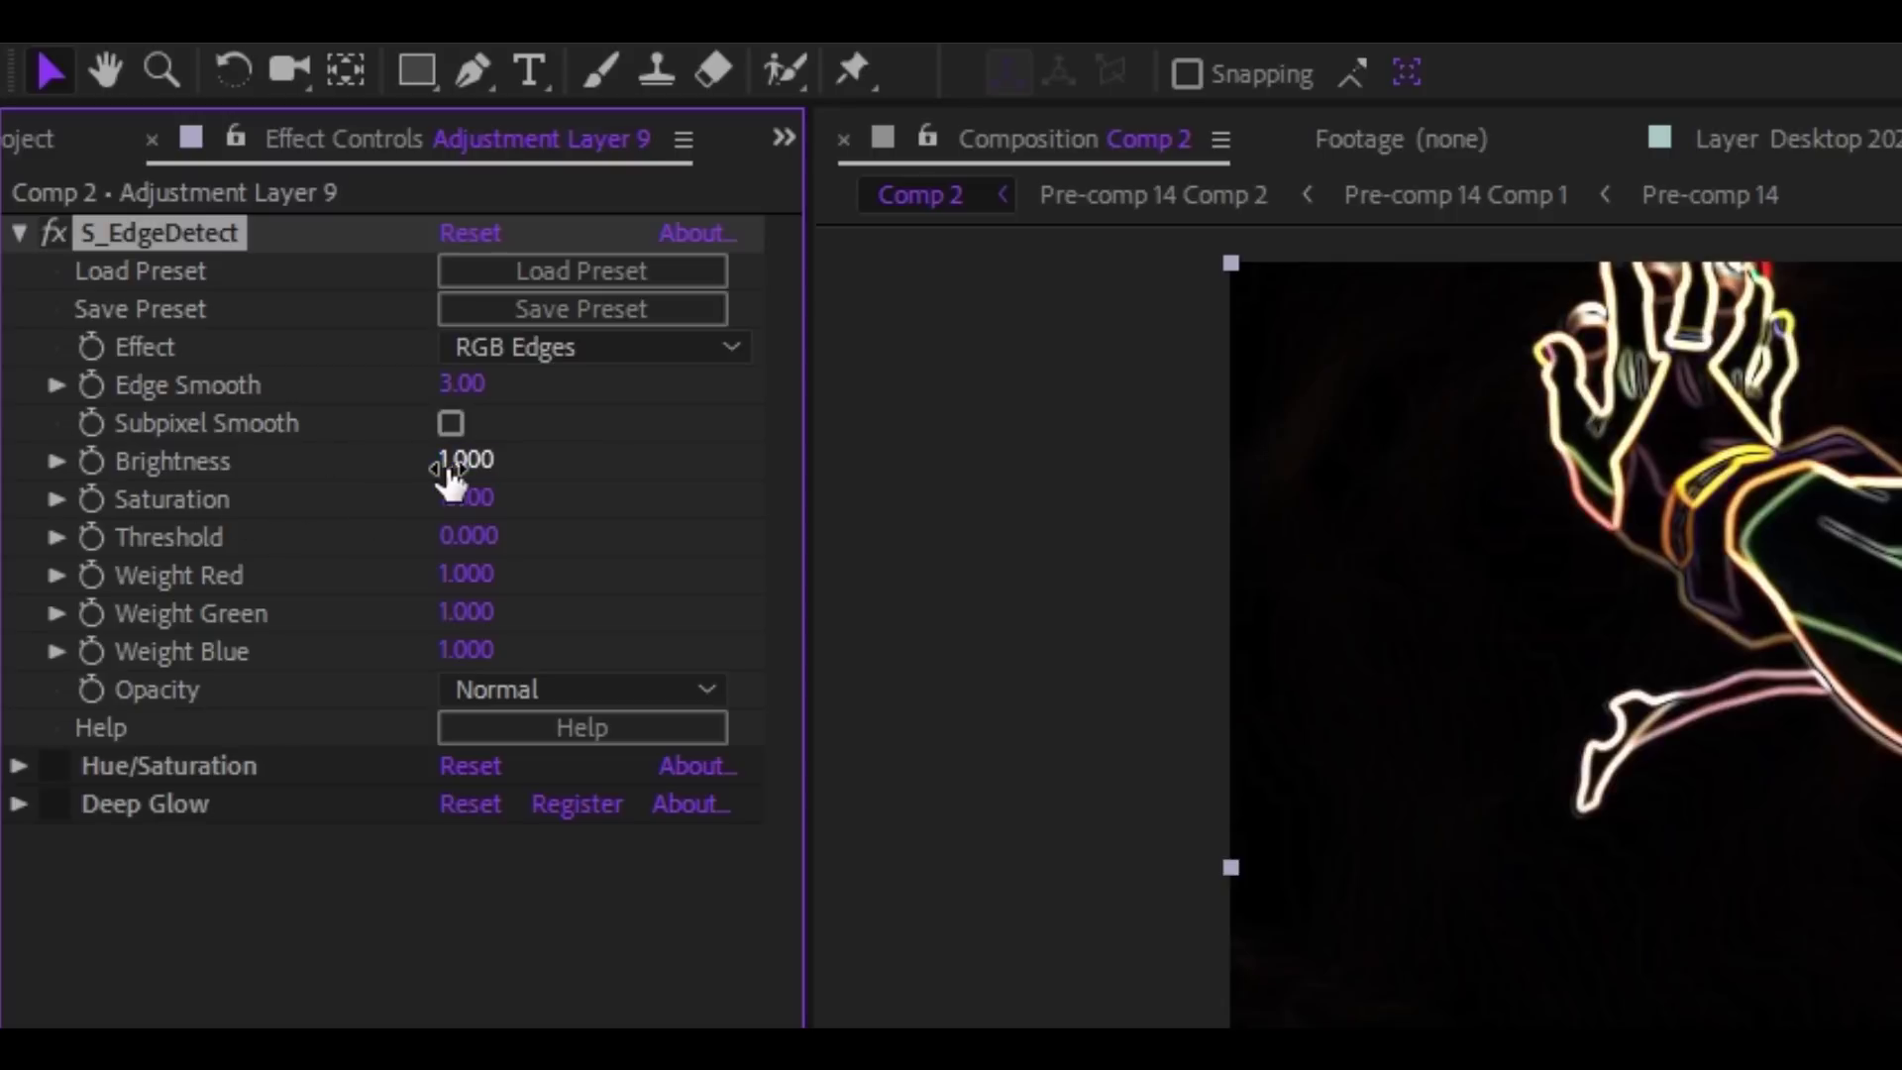
drag(443, 479, 484, 534)
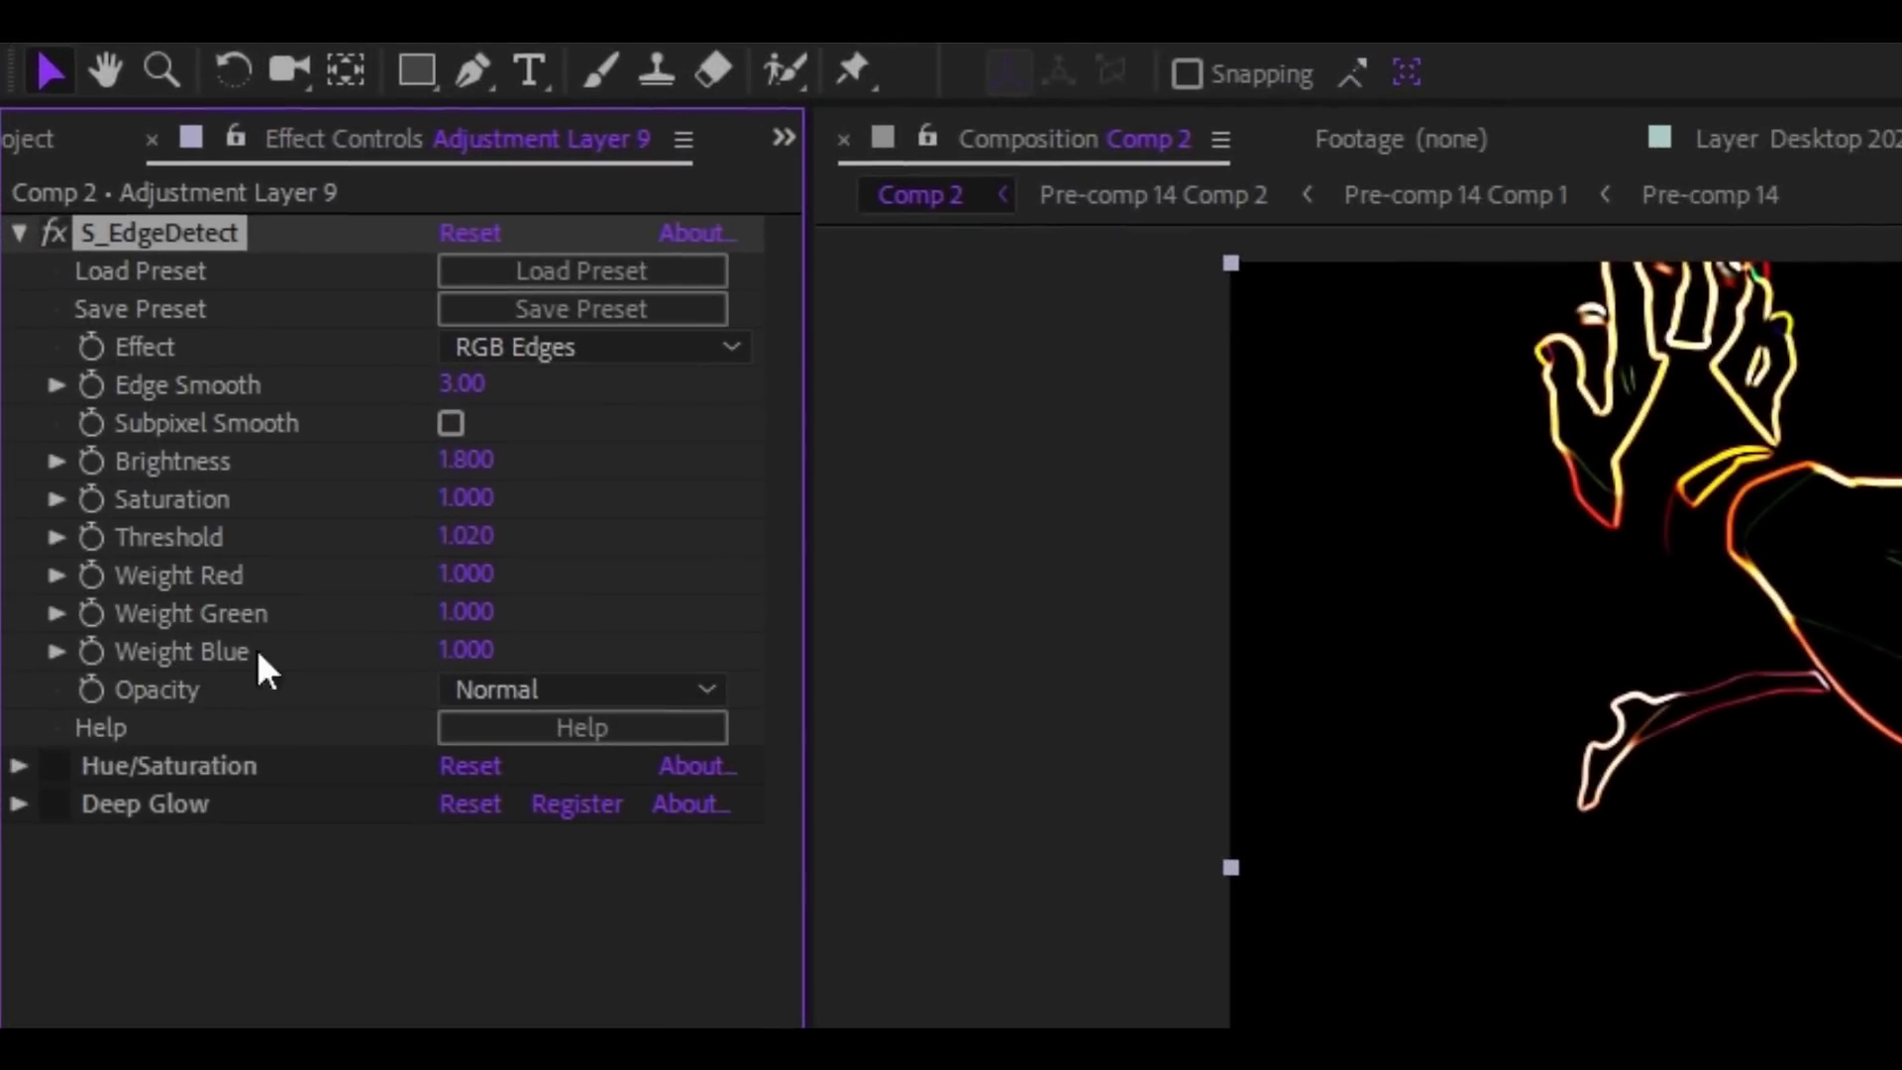
Step: Set S_EdgeDetect's Weight Red to 0 and Weight Green to 0.86
click(451, 574)
text(0)
key(Return)
drag(446, 611, 425, 615)
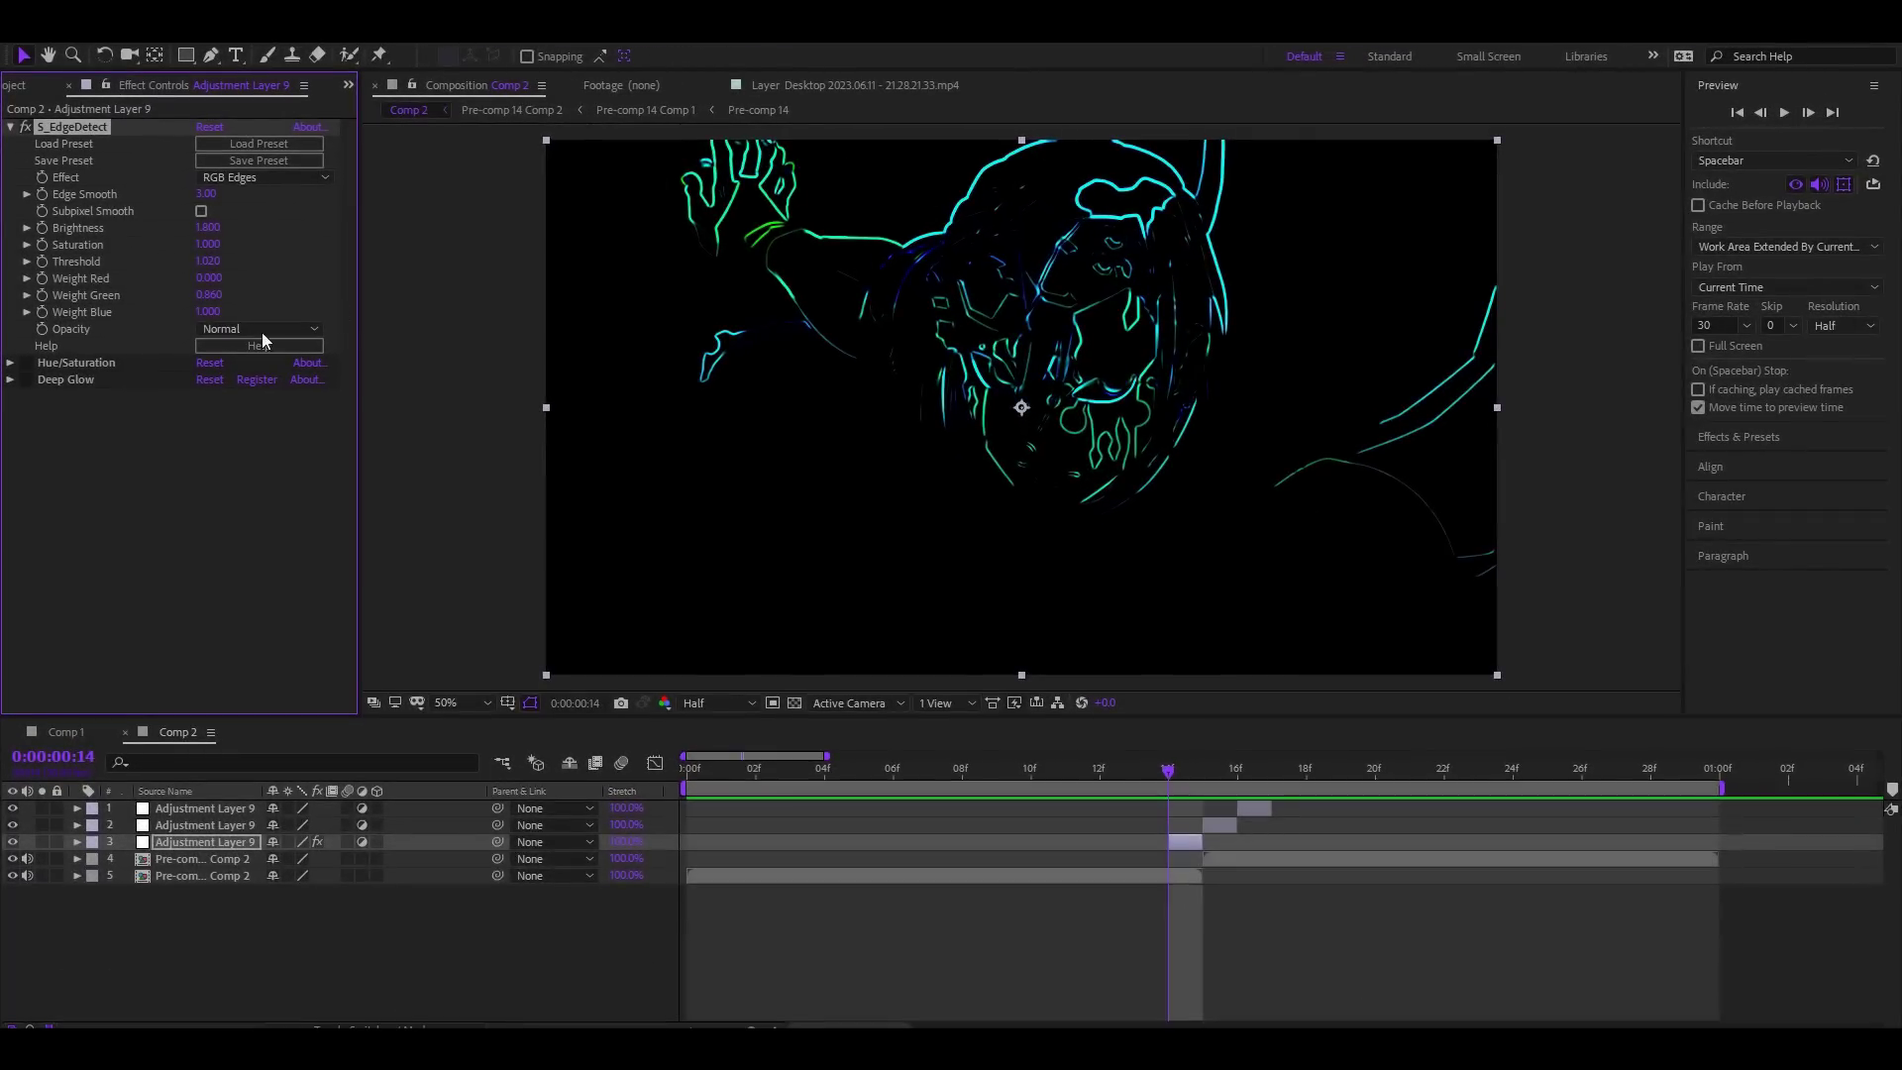
Step: Enable Hue/Saturation on the frame 14 layer and raise Master Saturation to 100
click(10, 362)
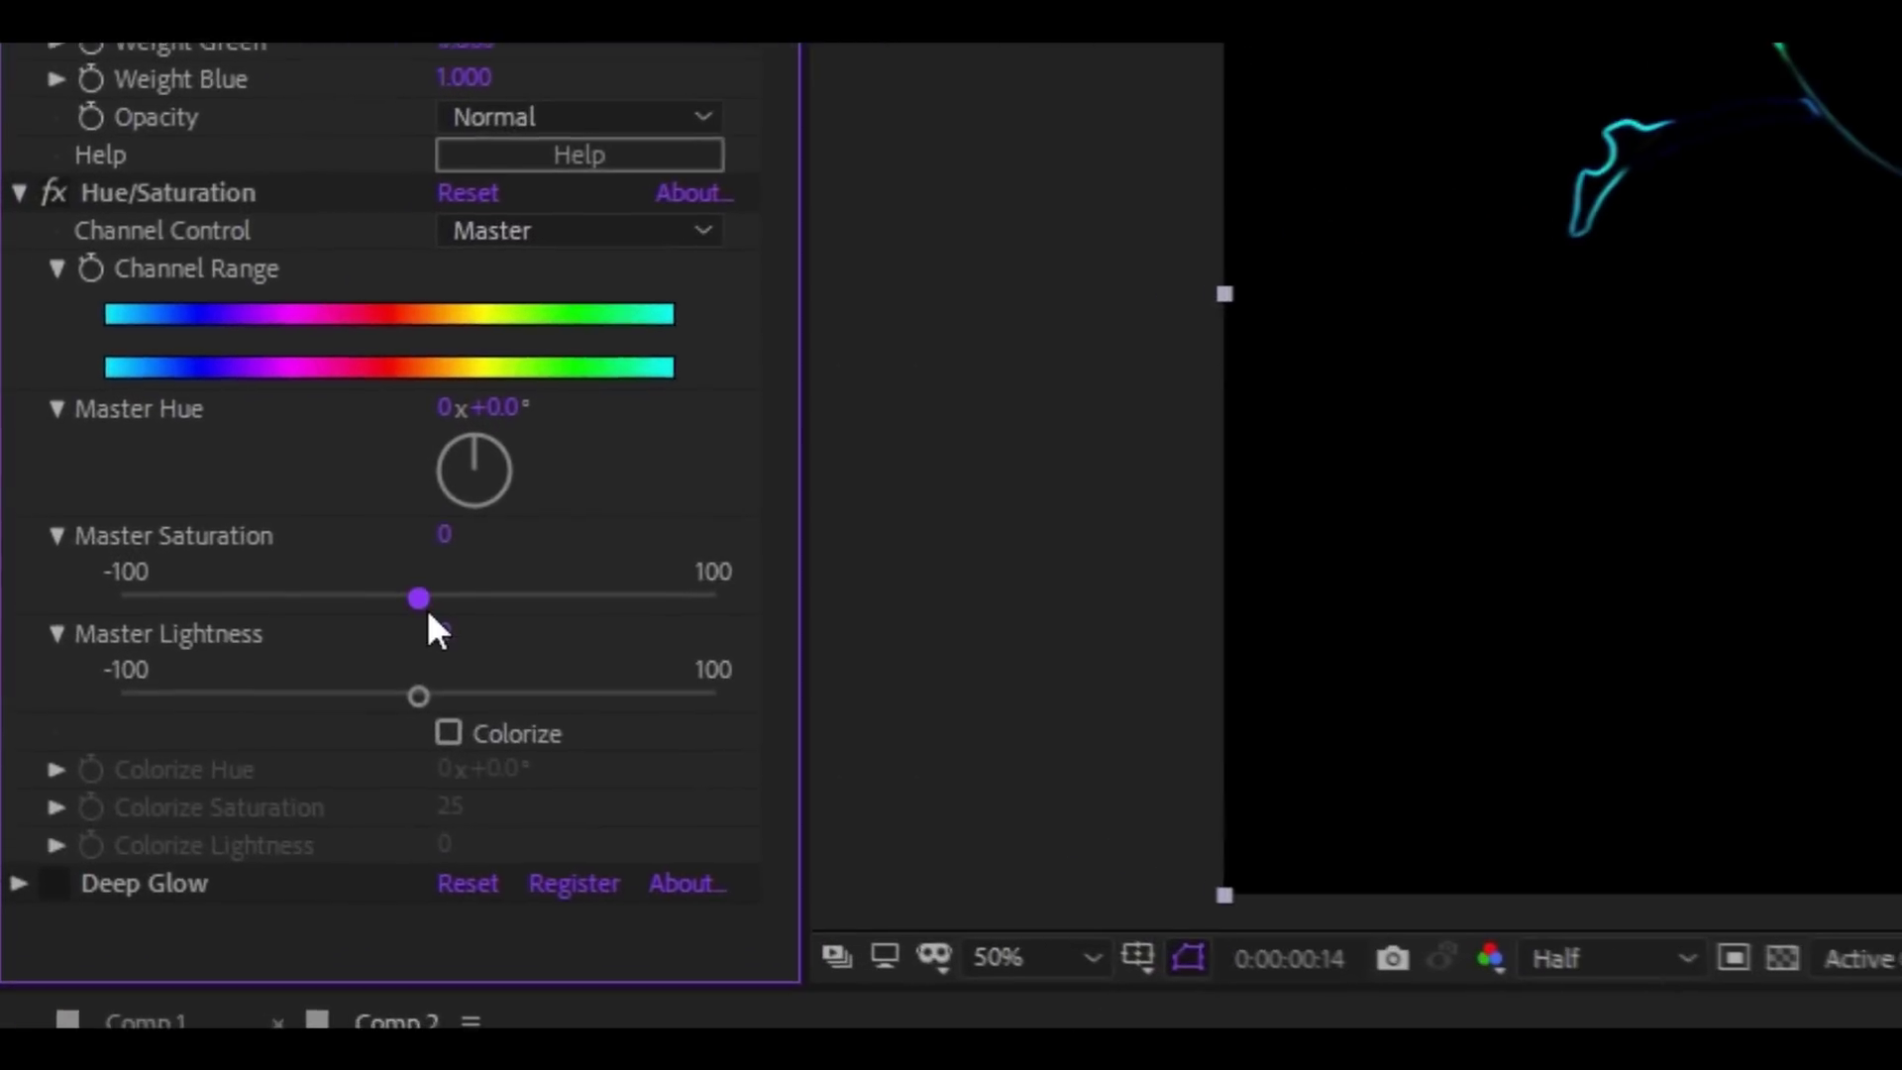
drag(426, 602, 483, 599)
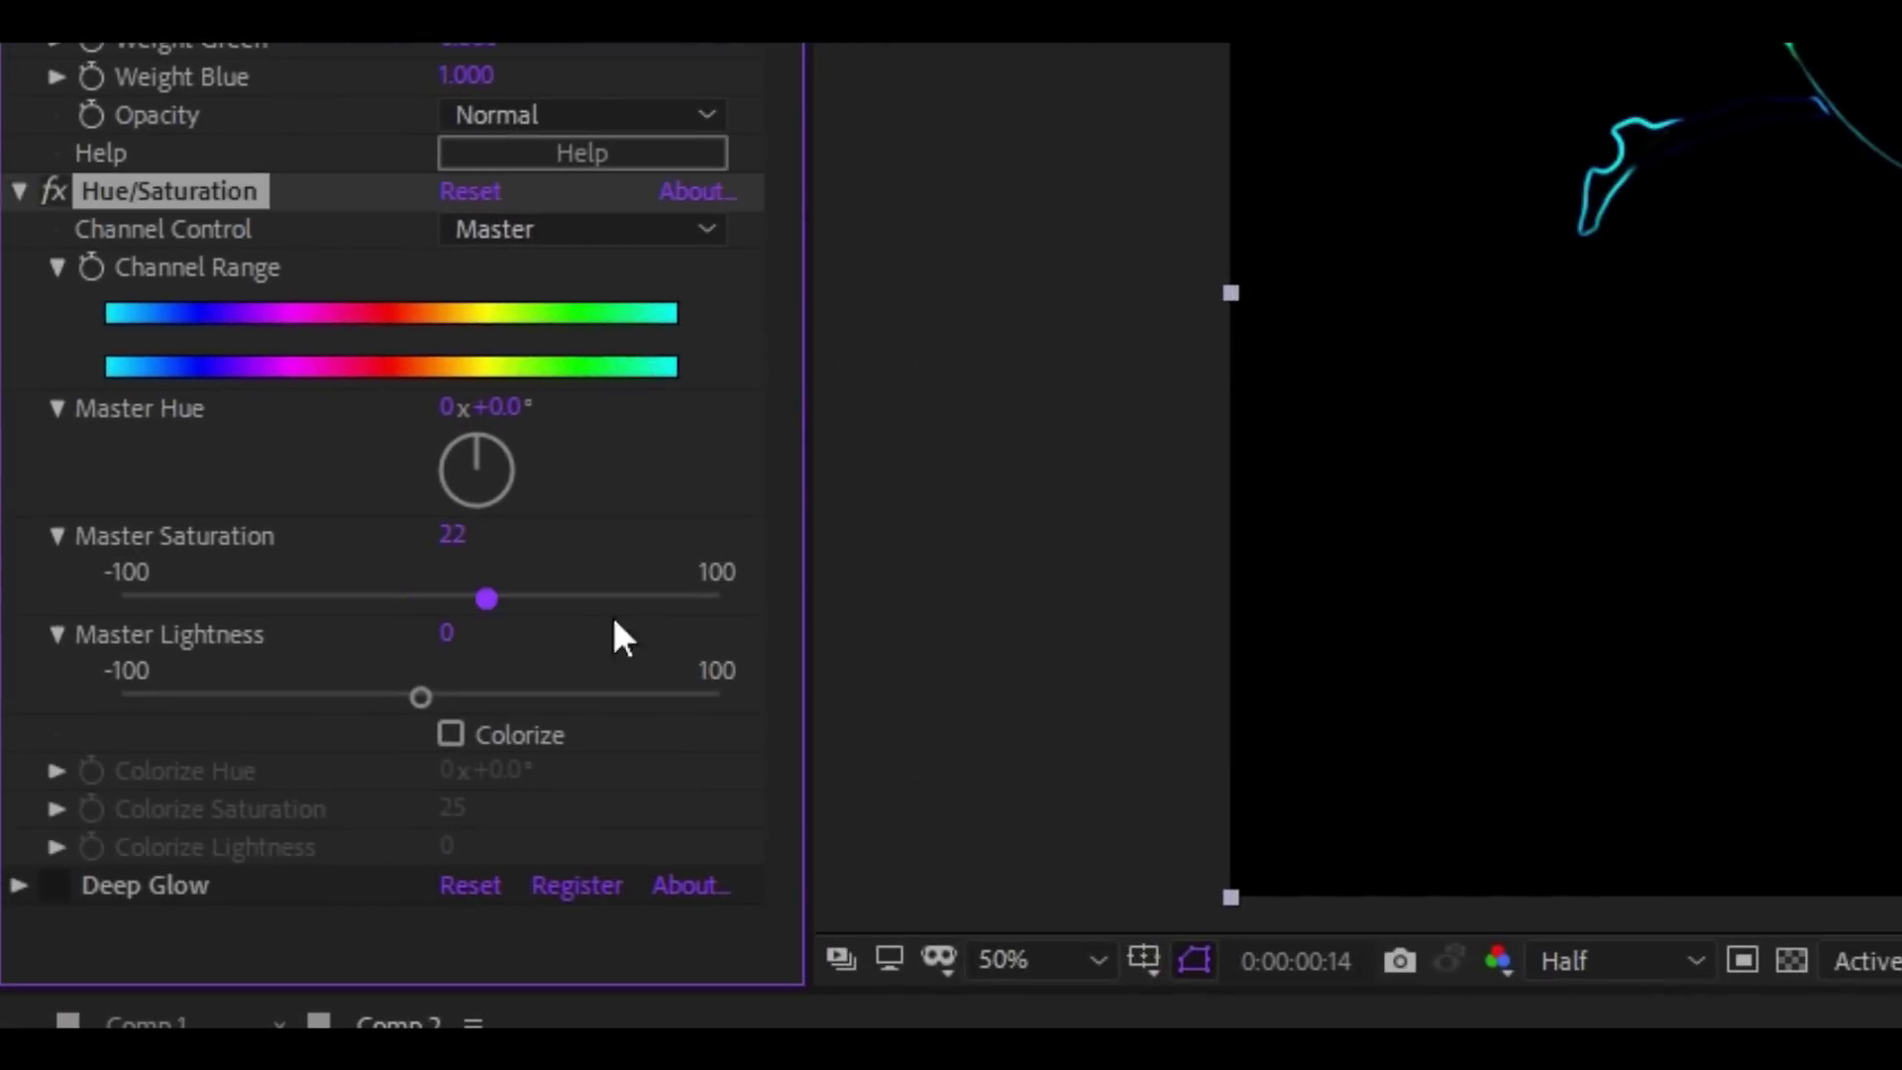
click(19, 191)
Step: Enable Deep Glow with an Exposure of 1.37 and set the Hue/Saturation Master Hue to -144°
click(55, 230)
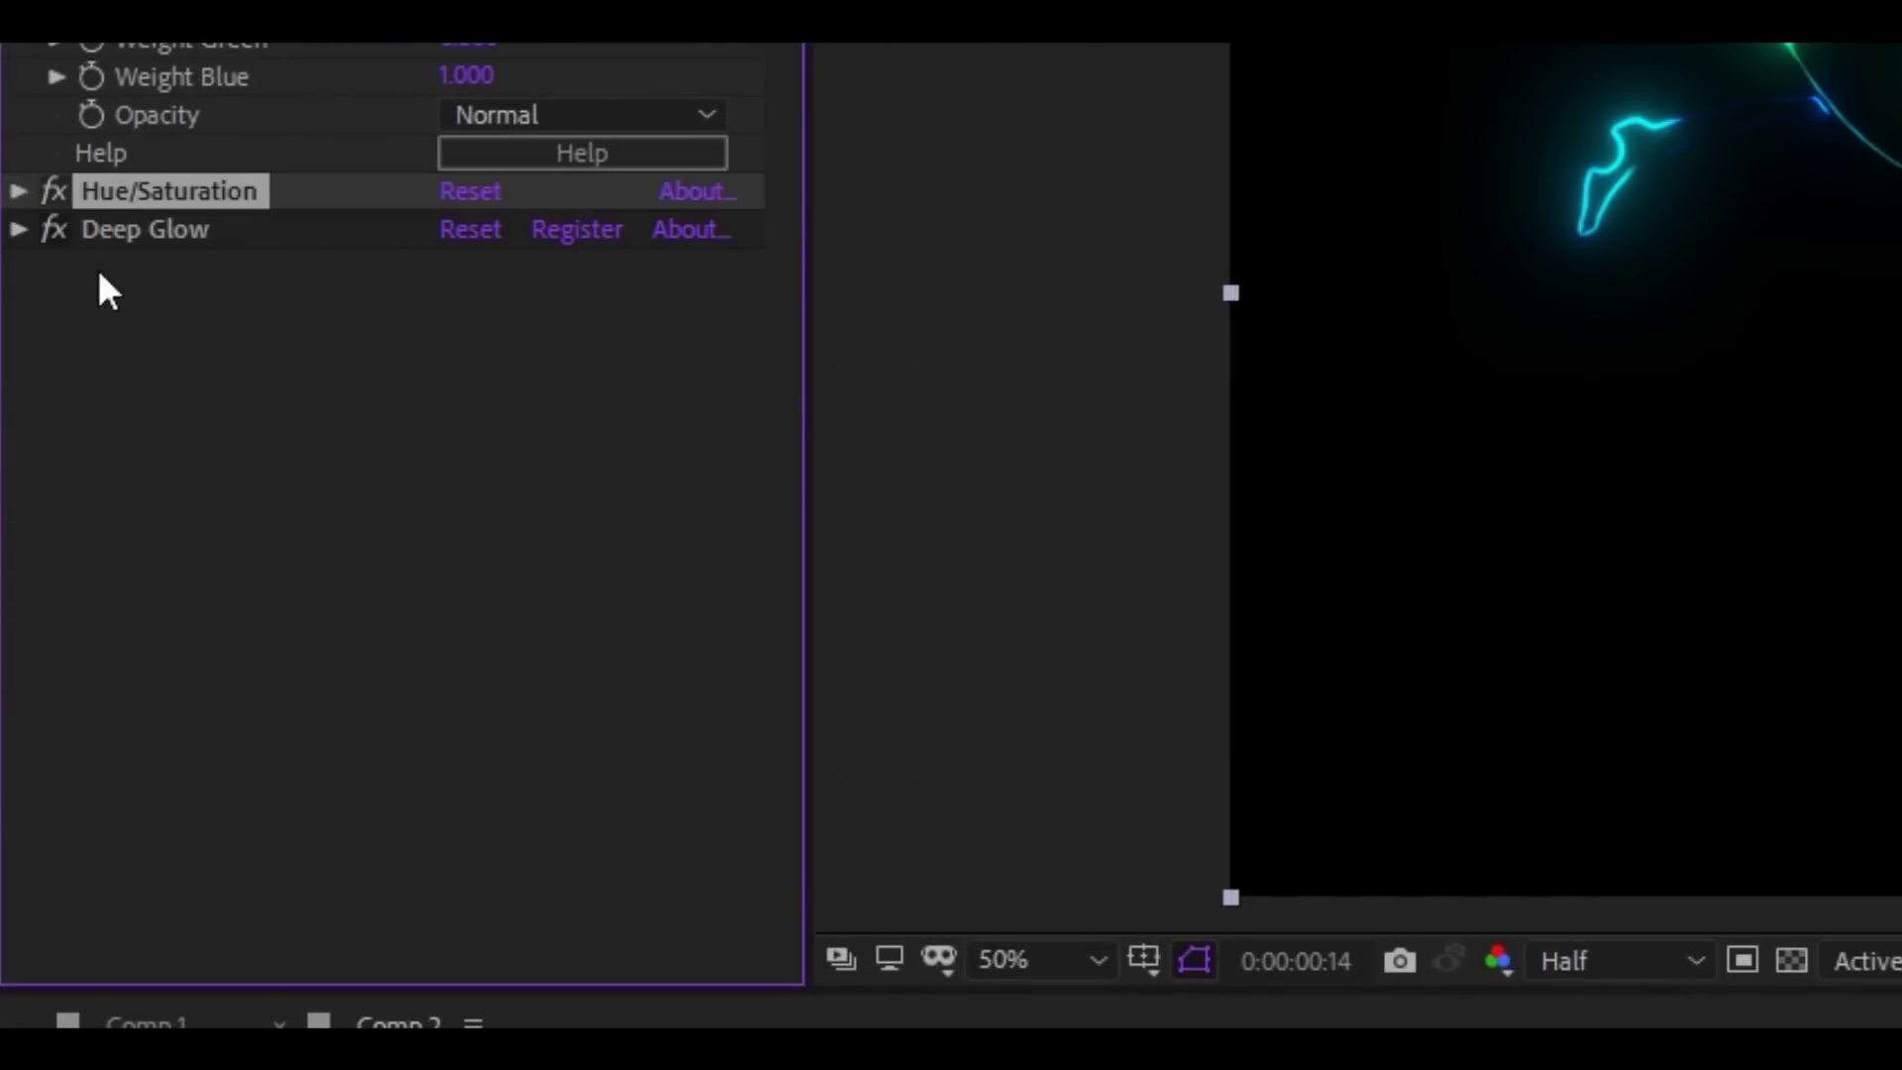
click(18, 230)
drag(468, 313, 538, 302)
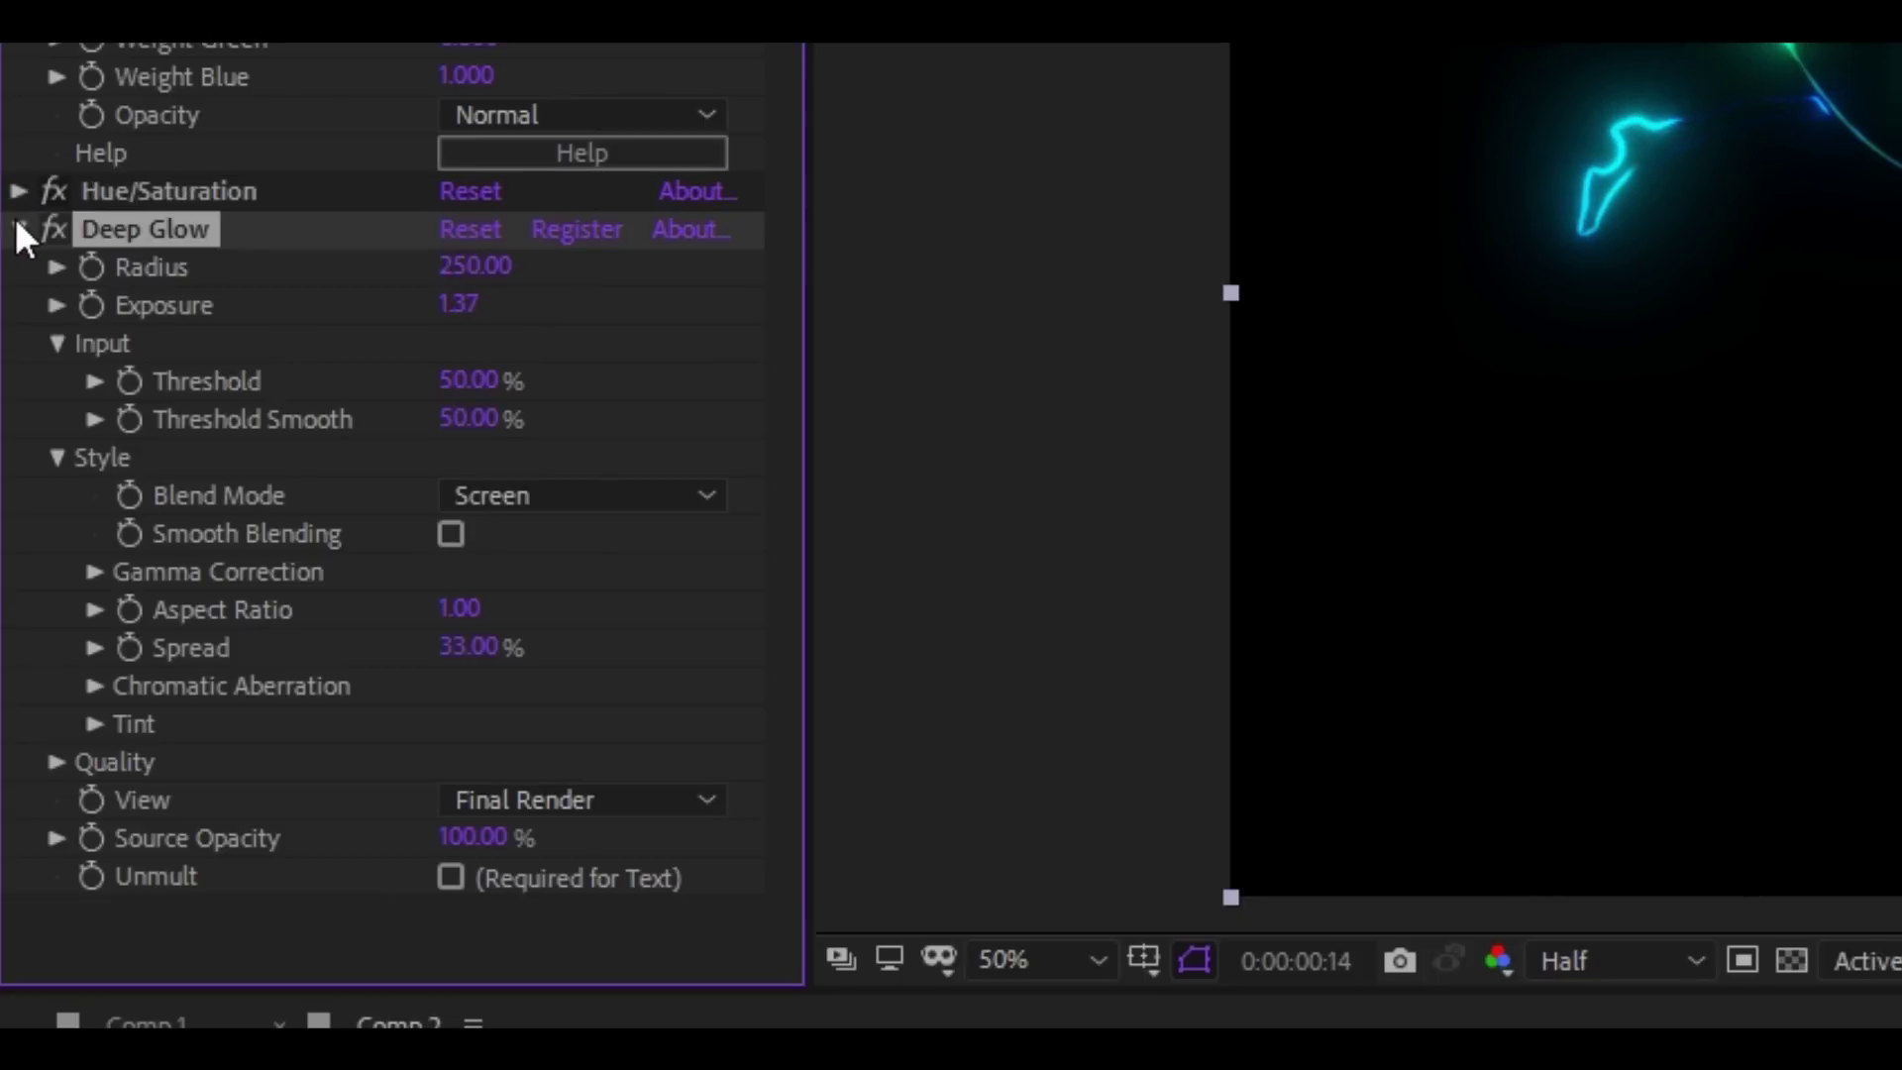
click(17, 227)
click(19, 192)
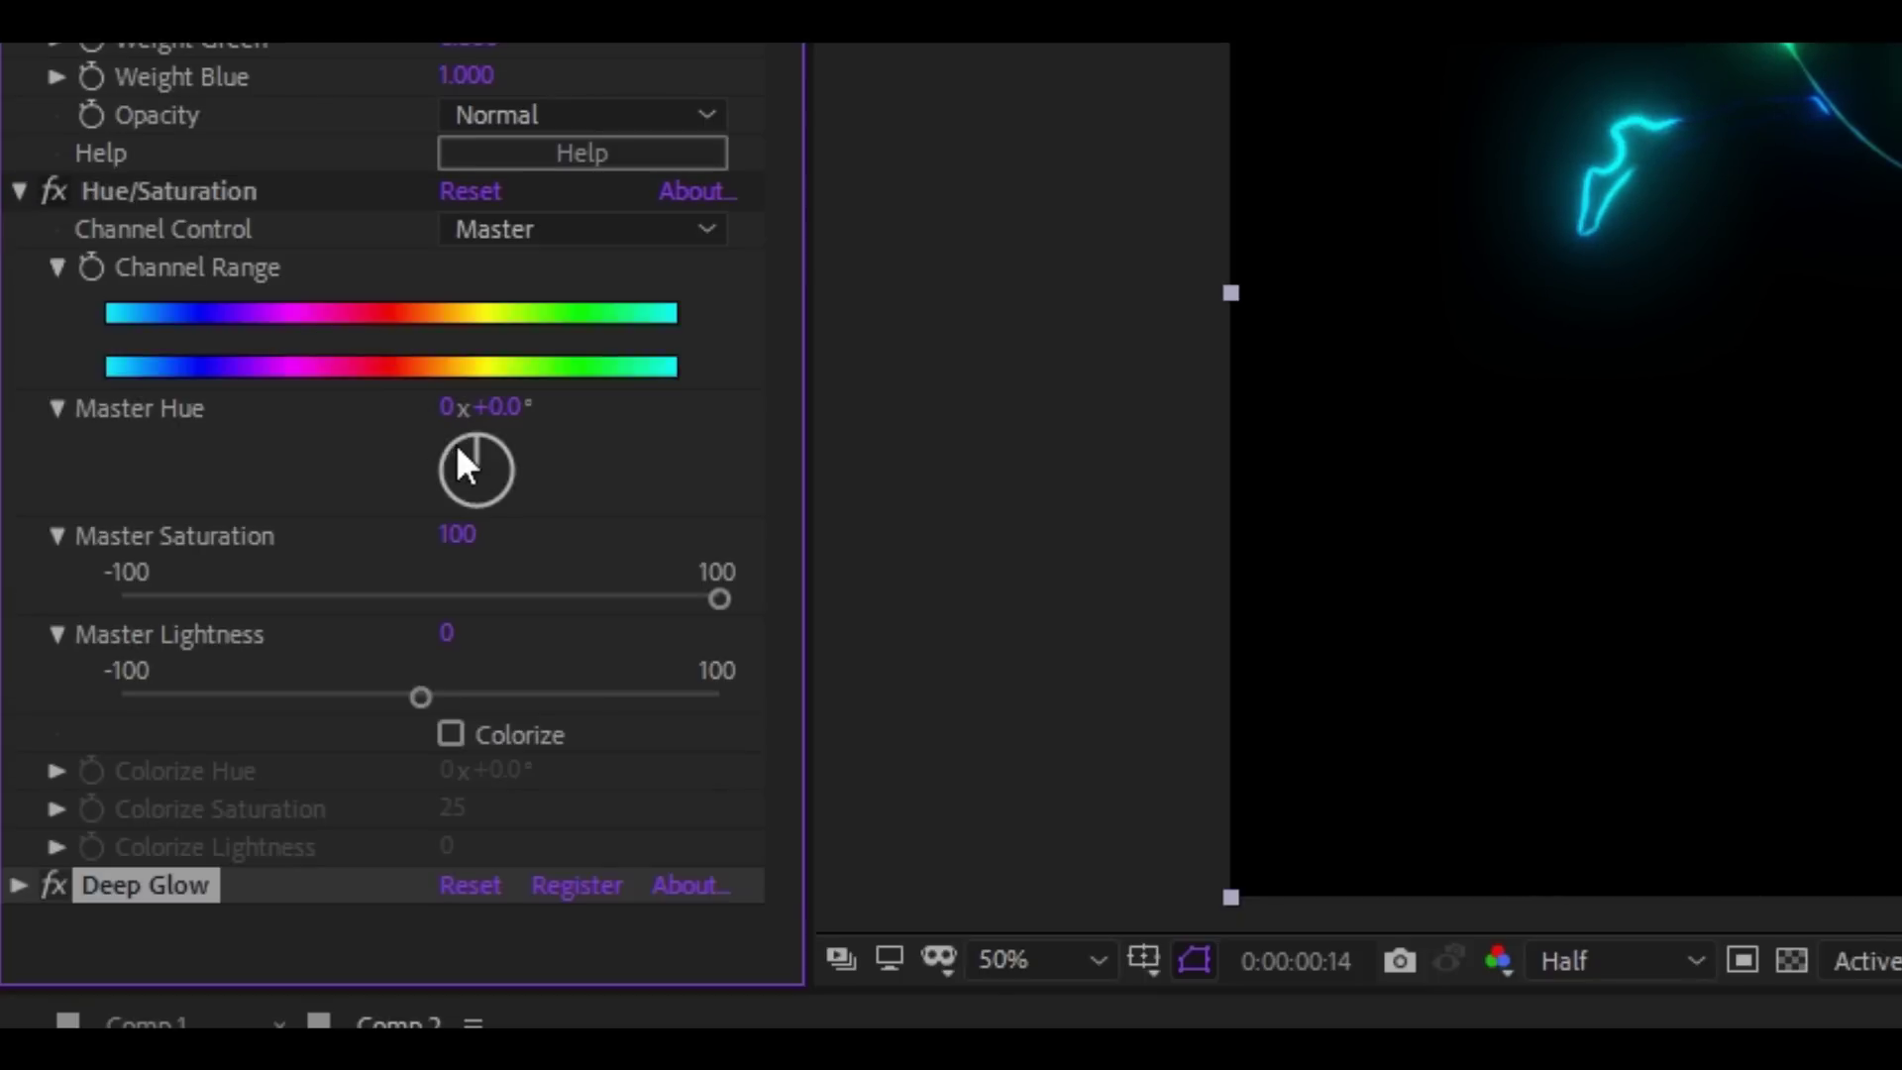
drag(456, 443, 497, 463)
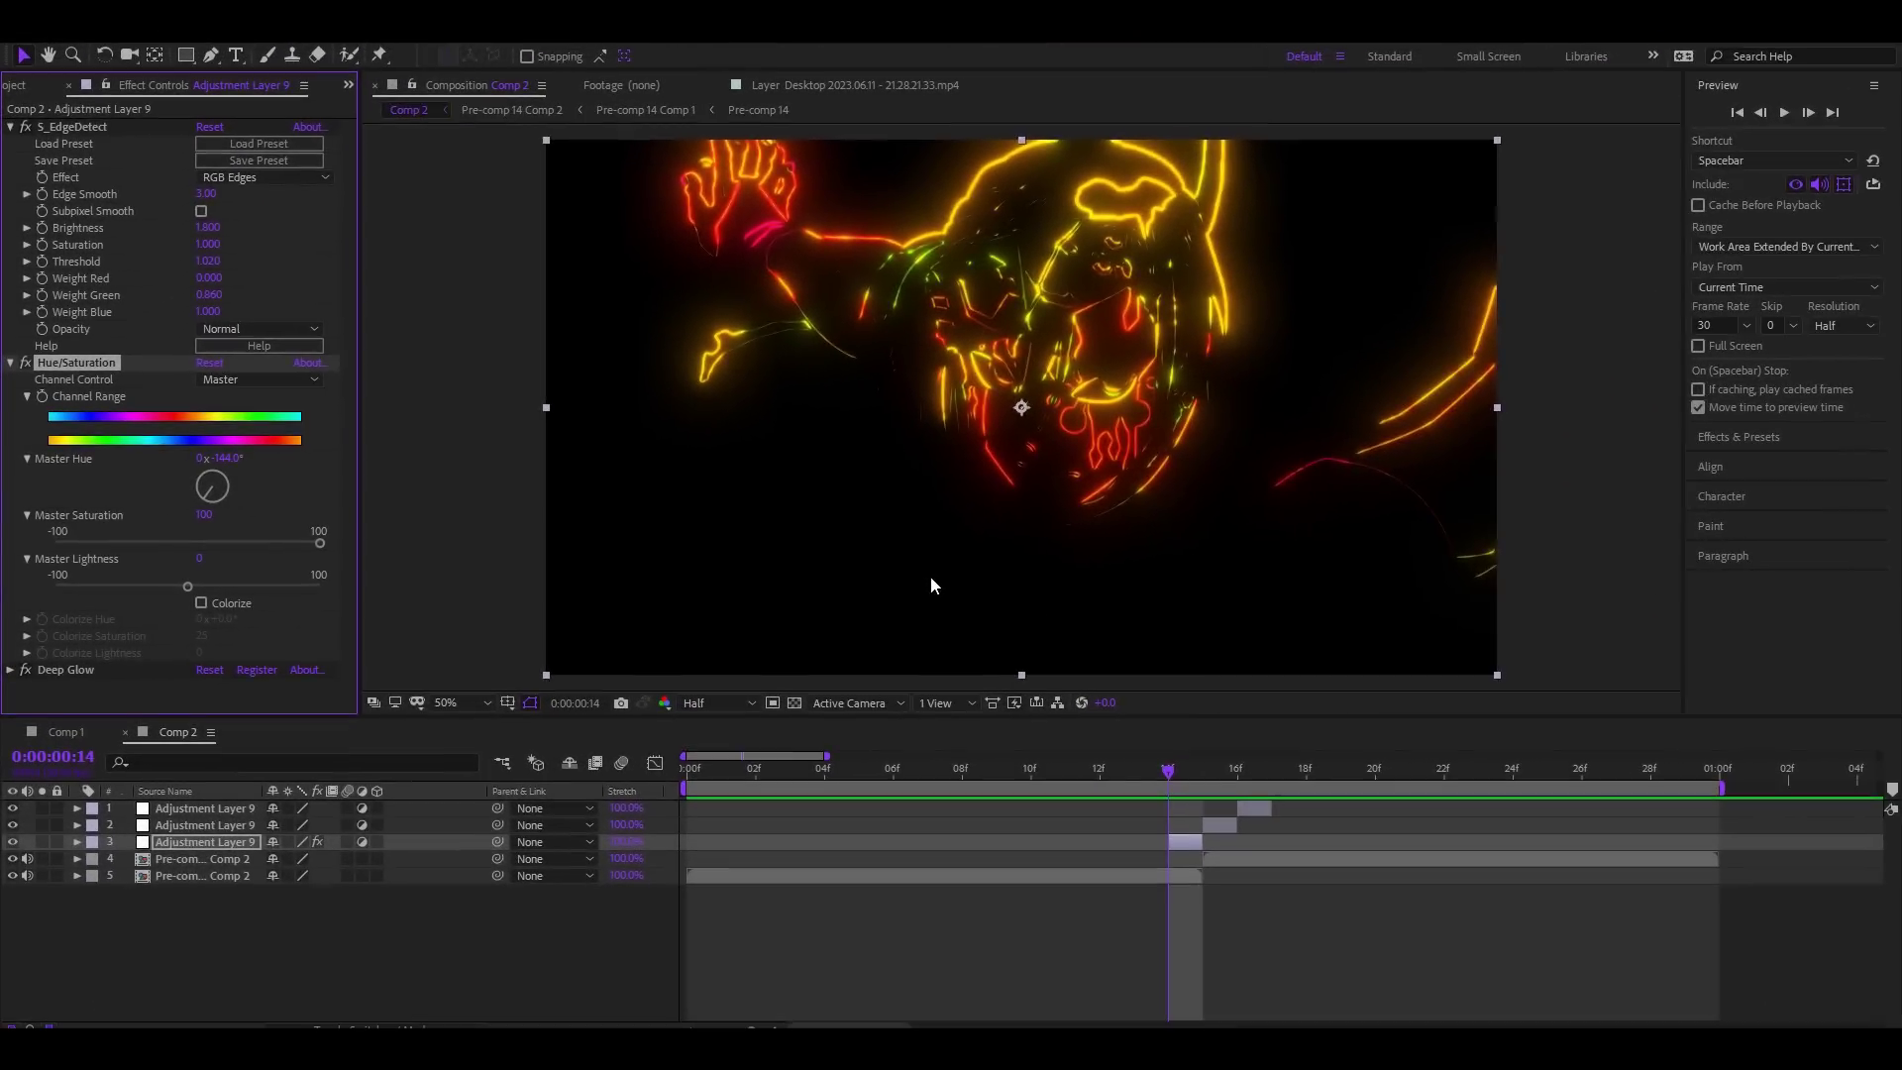
Step: Apply S_Invert and Hue/Saturation to the frame 15 adjustment layer, with Master Saturation at -100
key(Page_Down)
click(1572, 922)
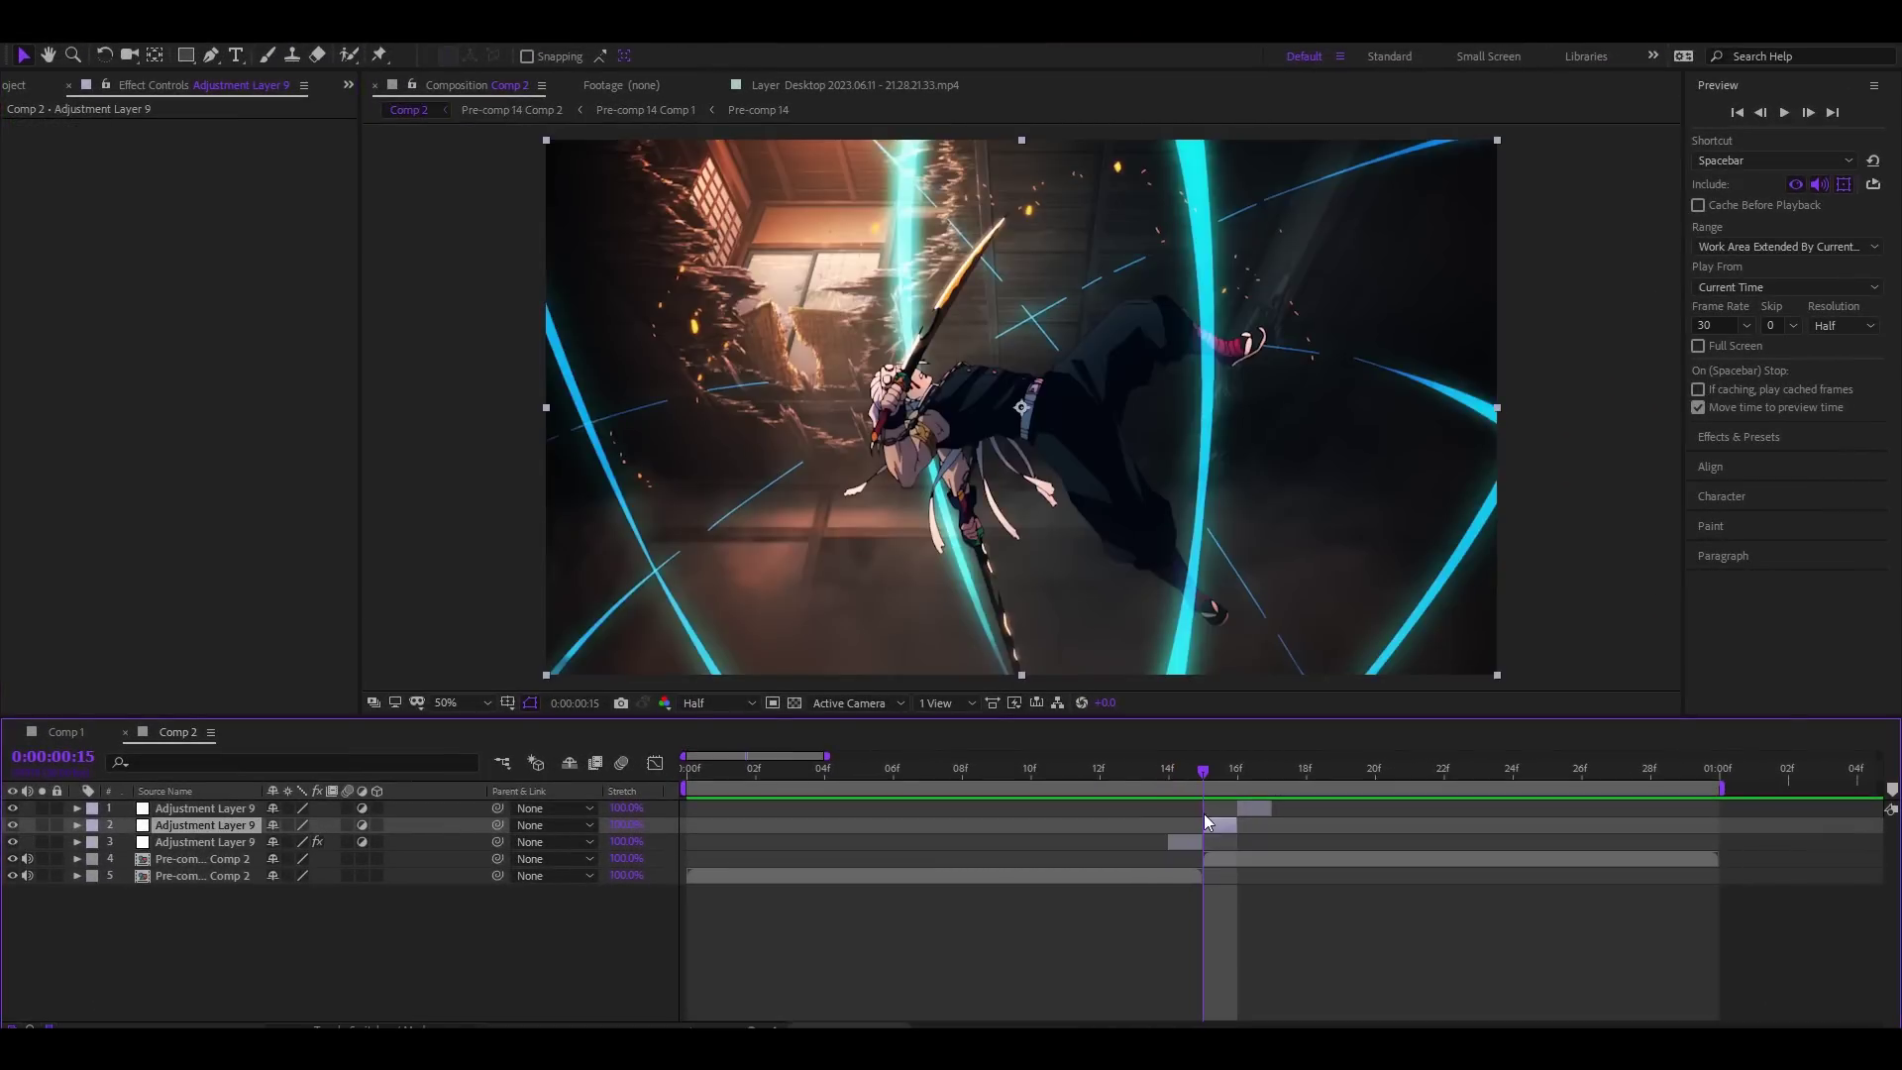
key(ctrl+space)
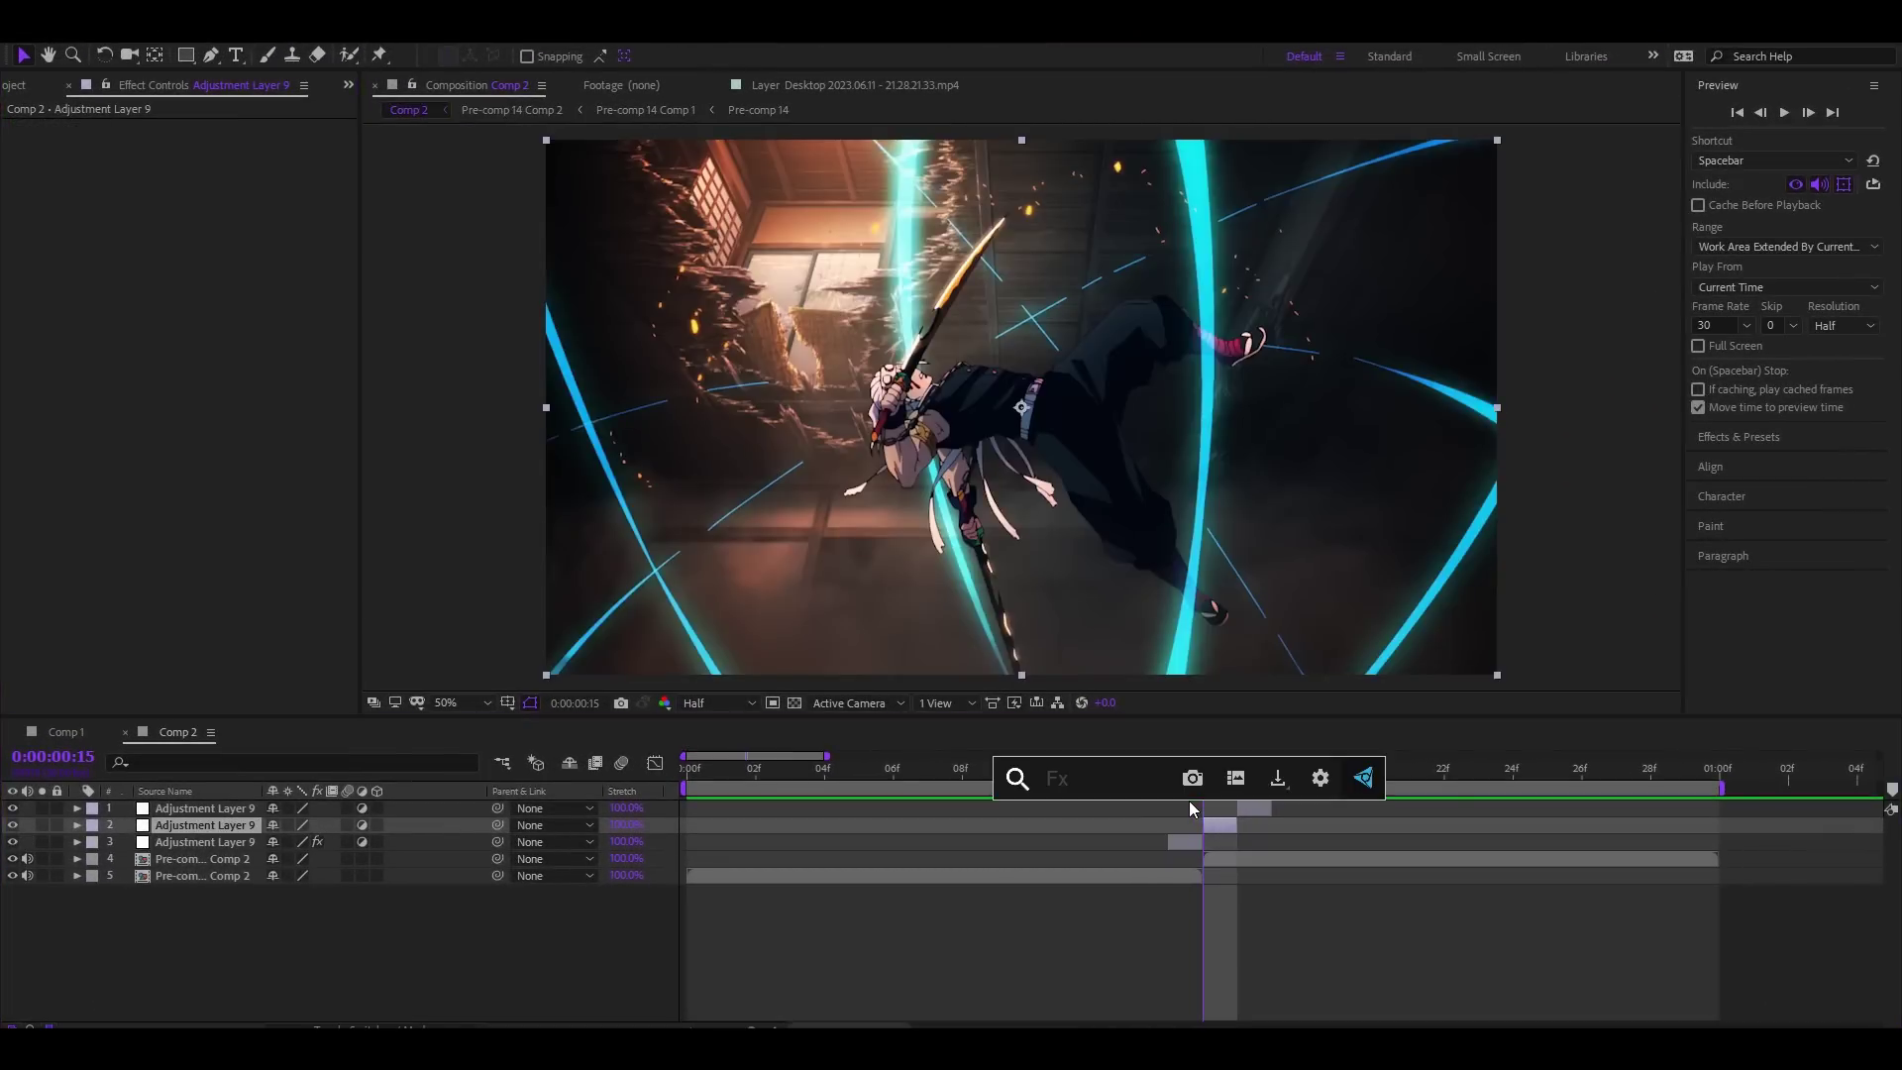
text(s_in)
key(Return)
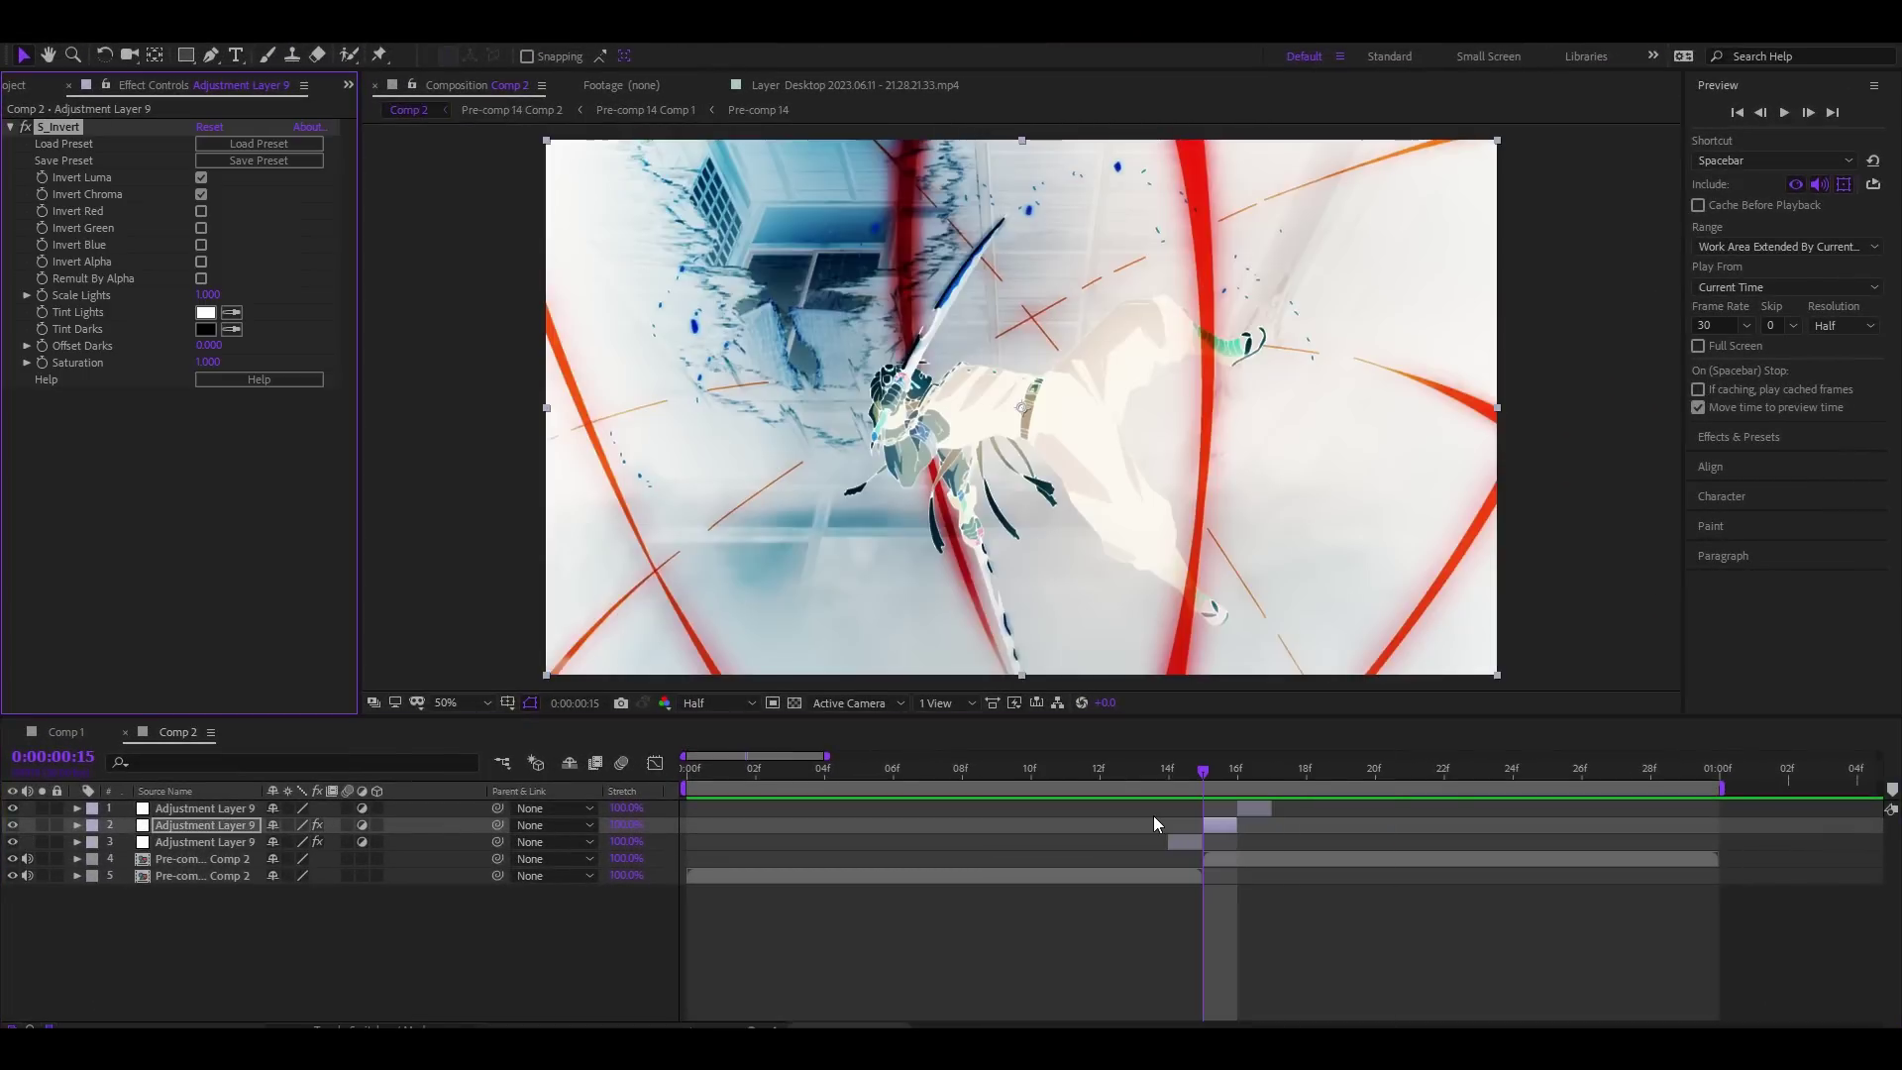
key(ctrl+space)
text(hue)
key(Return)
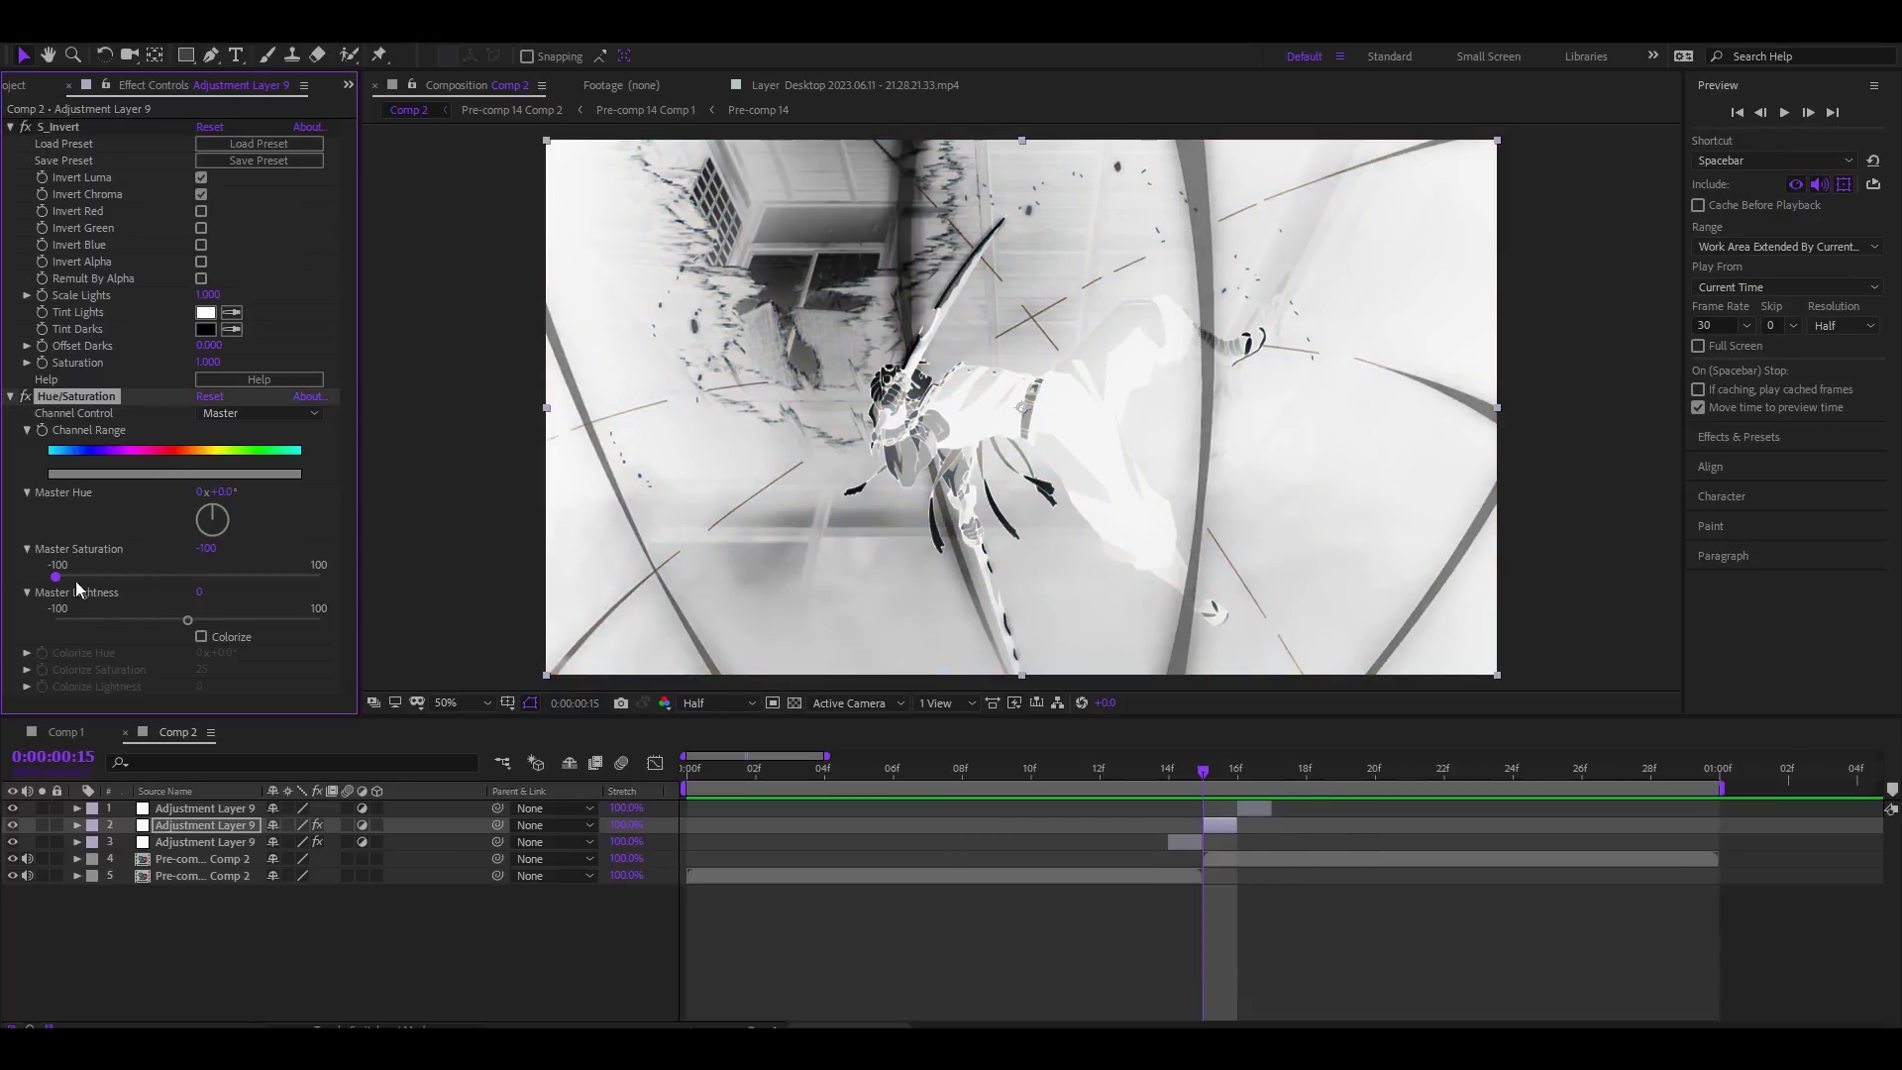
Step: Copy S_EdgeDetect, Hue/Saturation and Deep Glow from the frame 14 adjustment layer onto the frame 16 one
click(1239, 772)
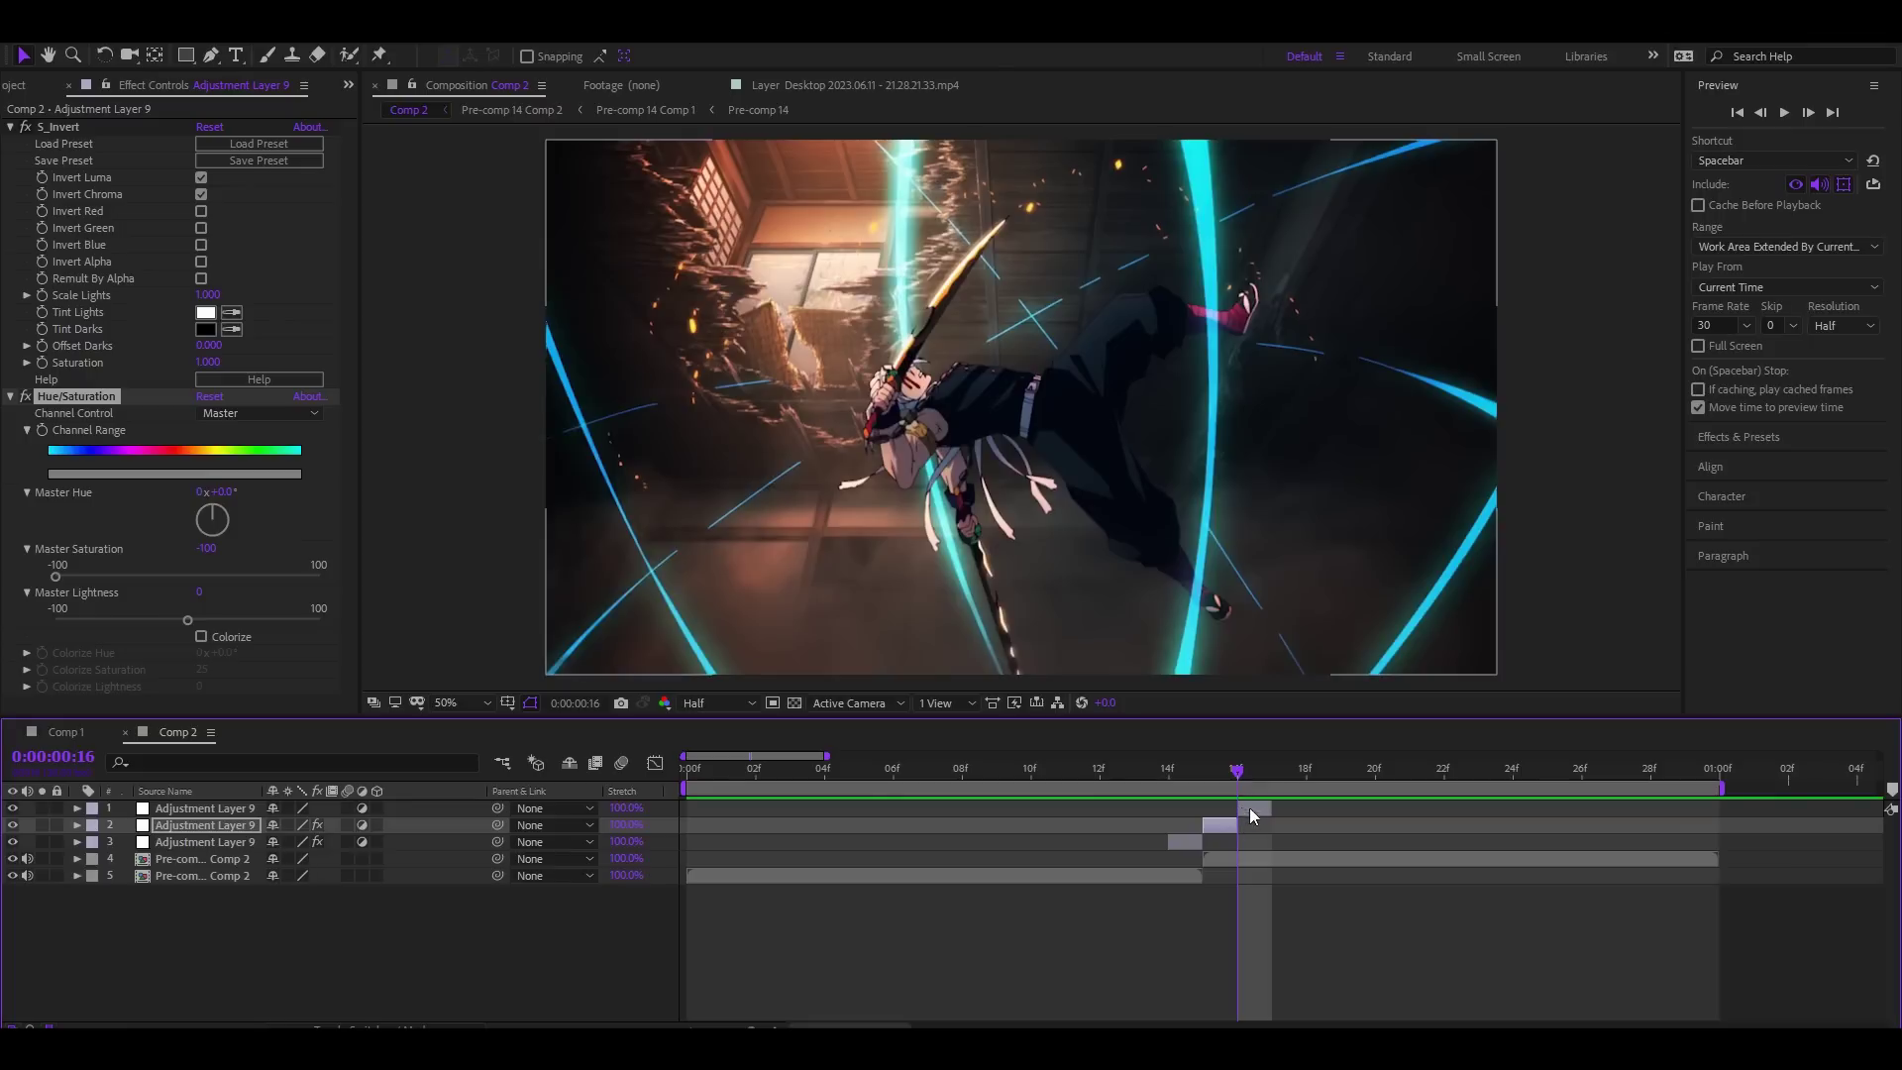
click(1184, 841)
click(69, 123)
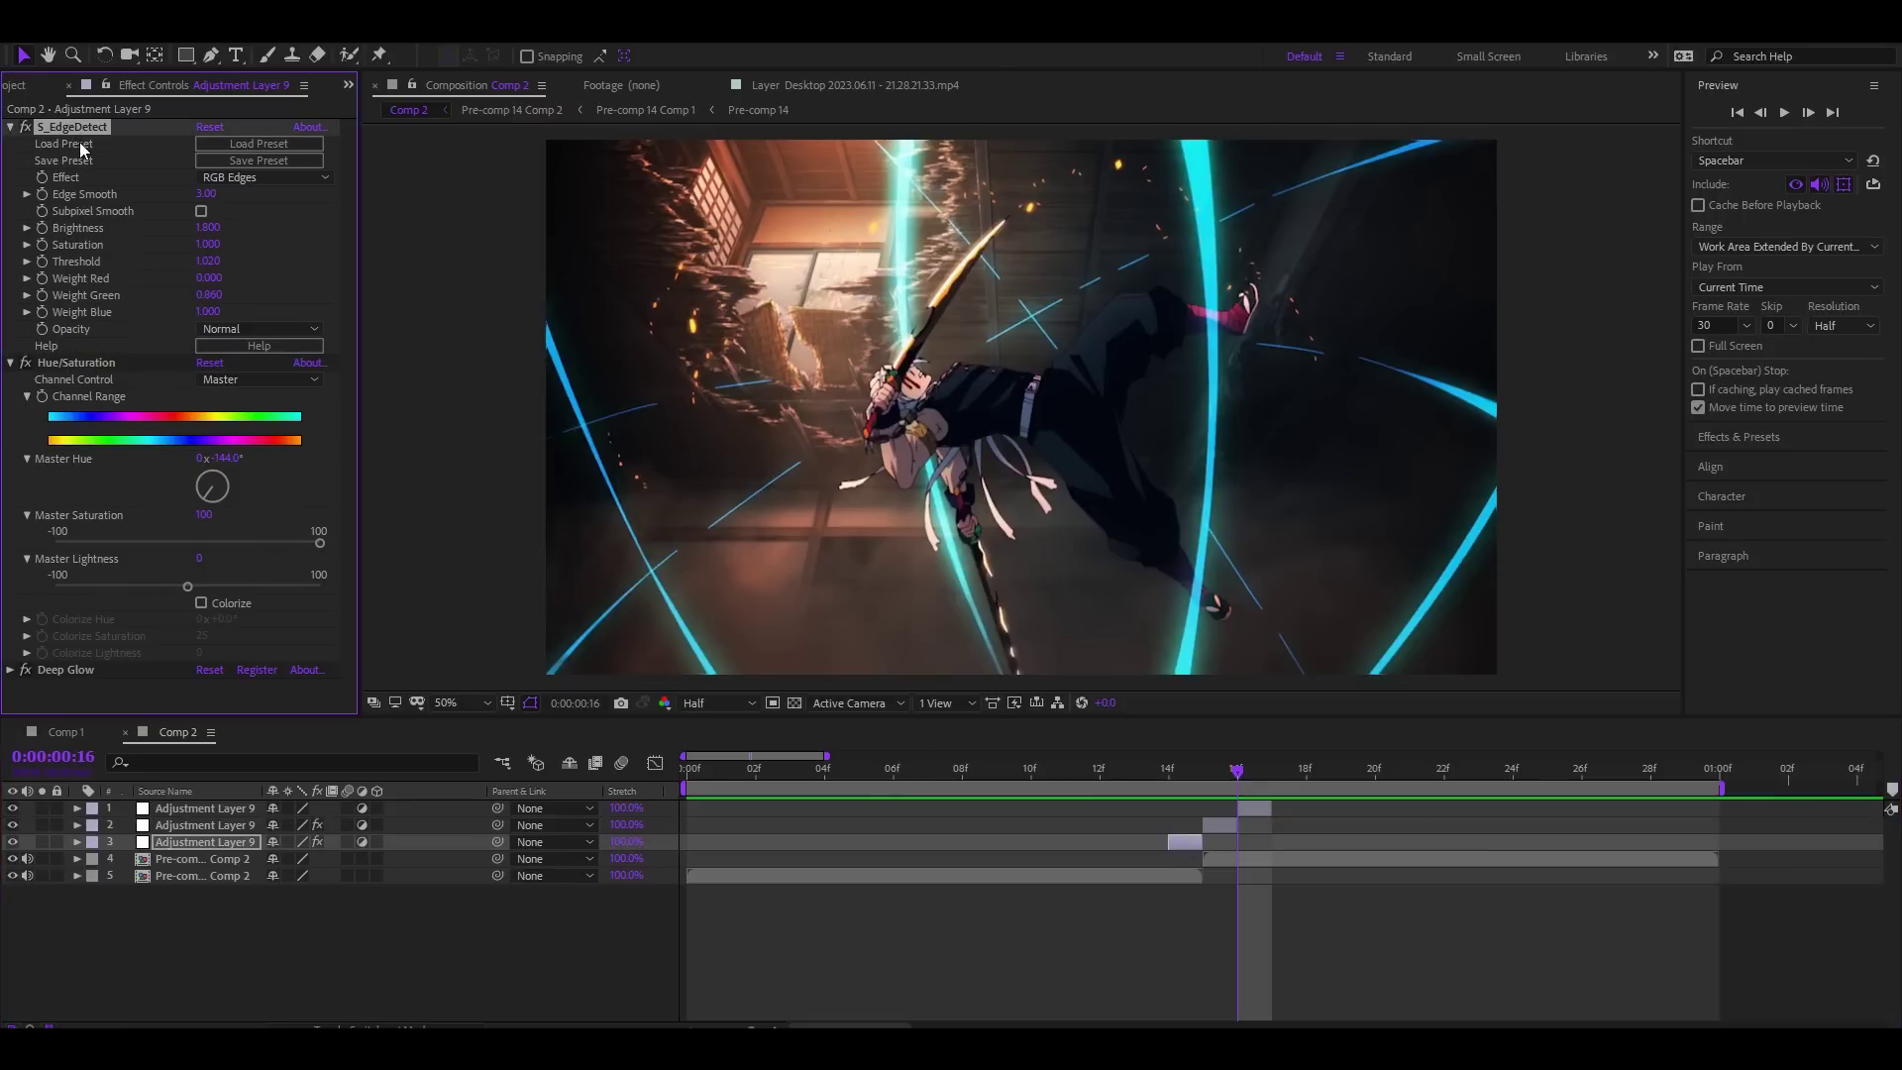
click(1250, 807)
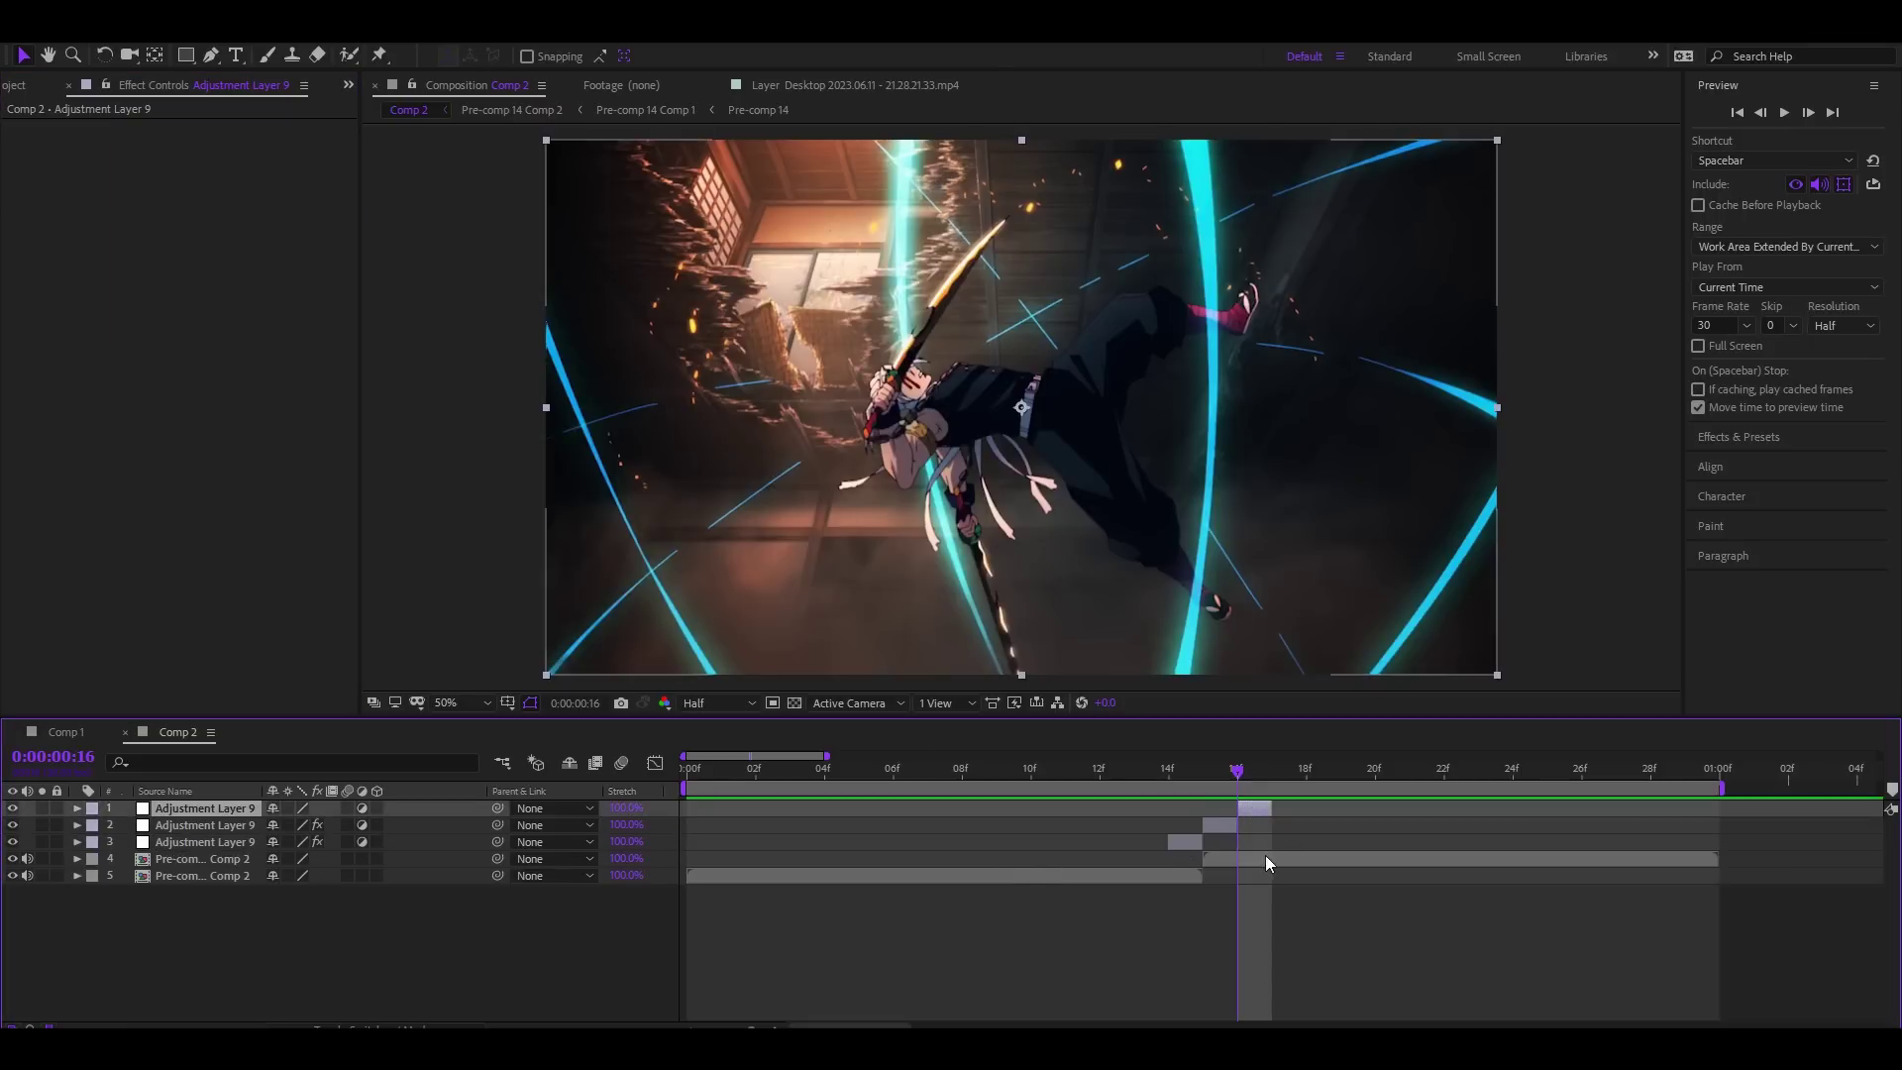
key(ctrl+v)
ctrl+click(10, 127)
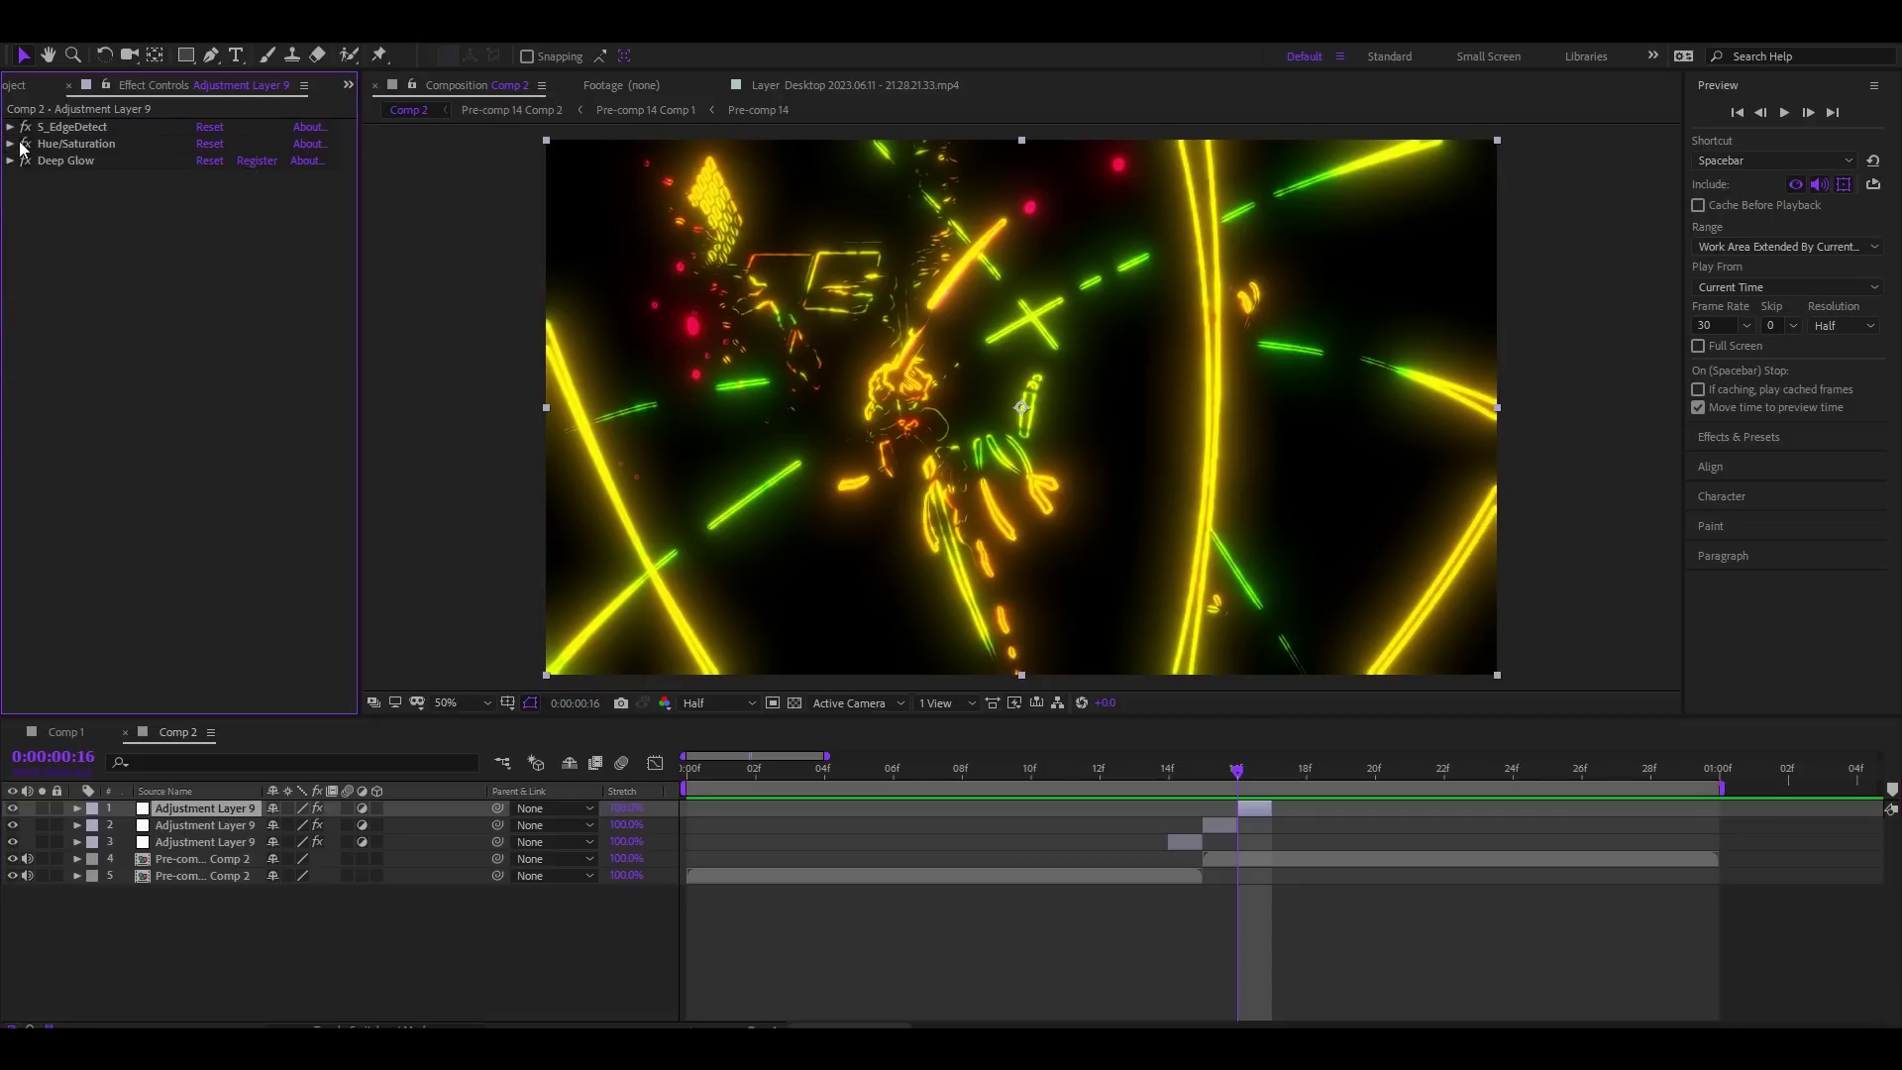
Step: Add BCC Directional Blur above S_EdgeDetect with Blur Amount 29 and Angle 90°, raise edge Brightness to 4.1, and preview
key(ctrl+space)
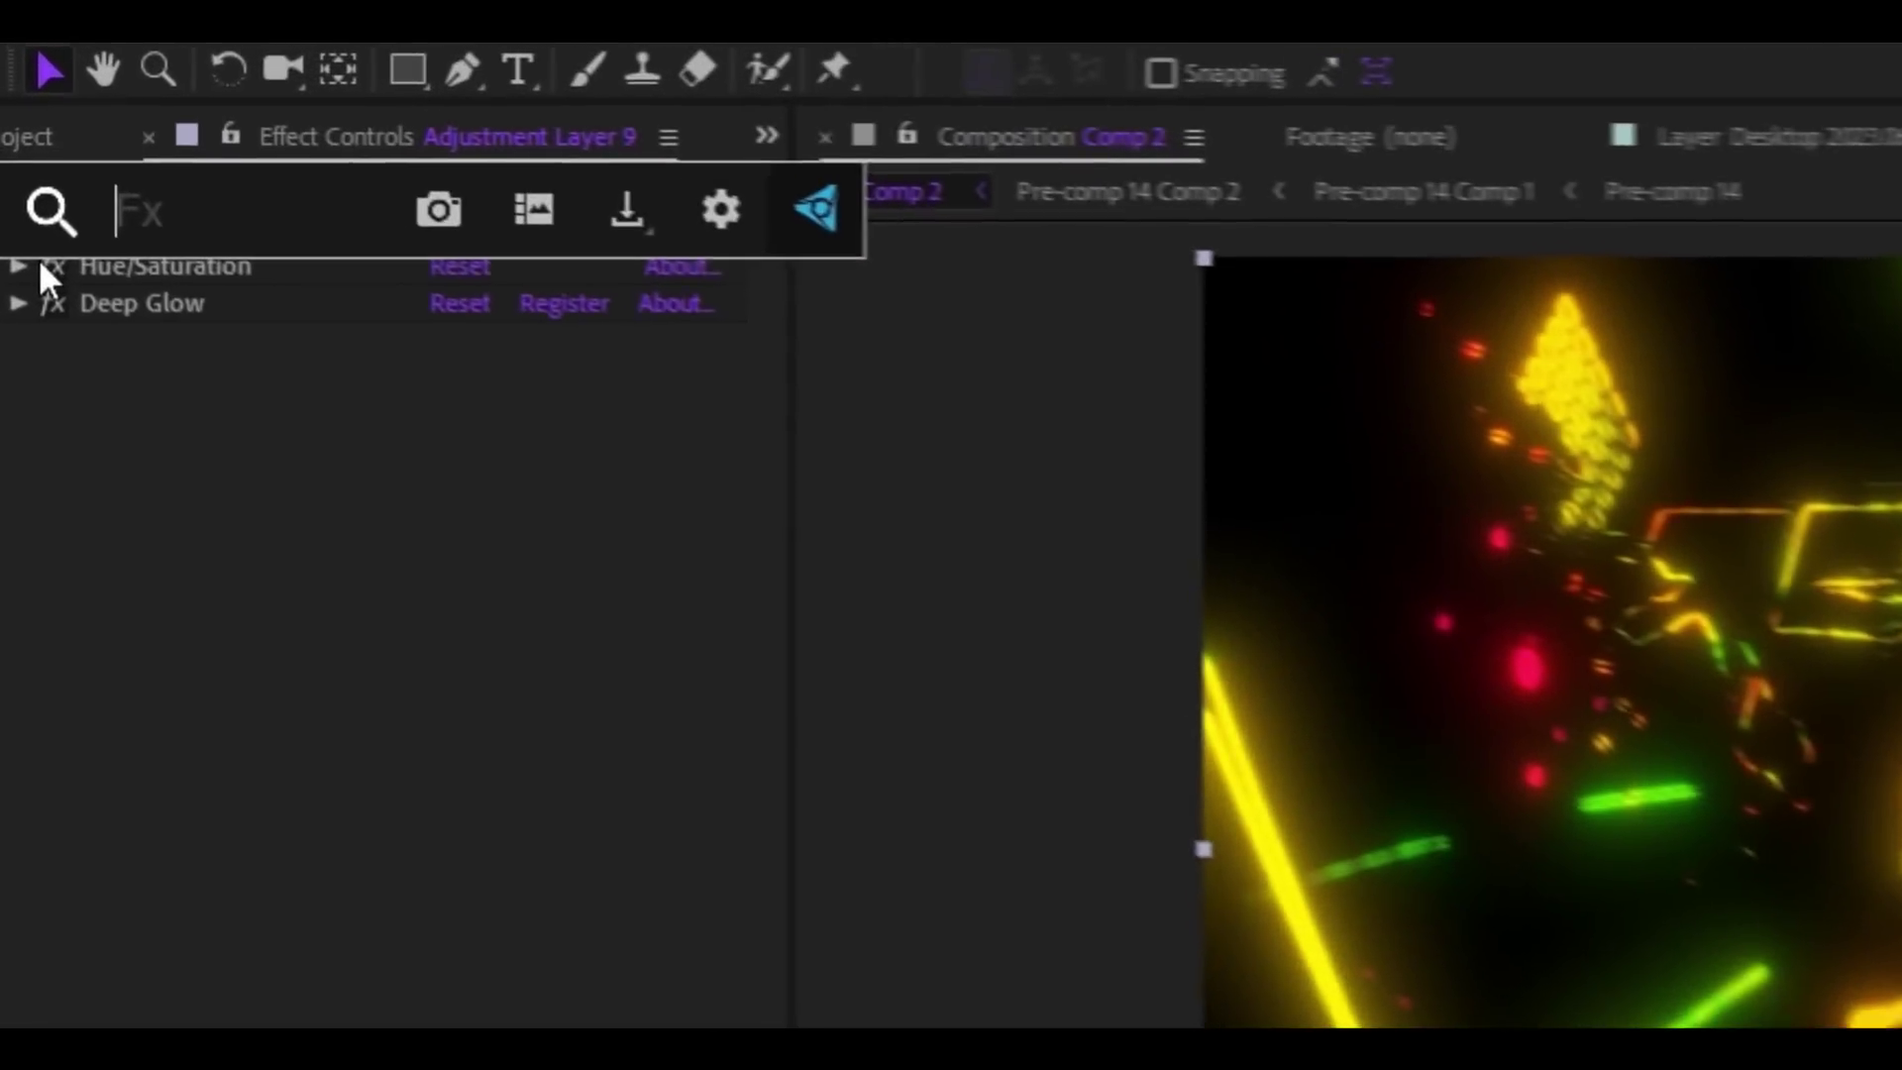
text(bcc dire)
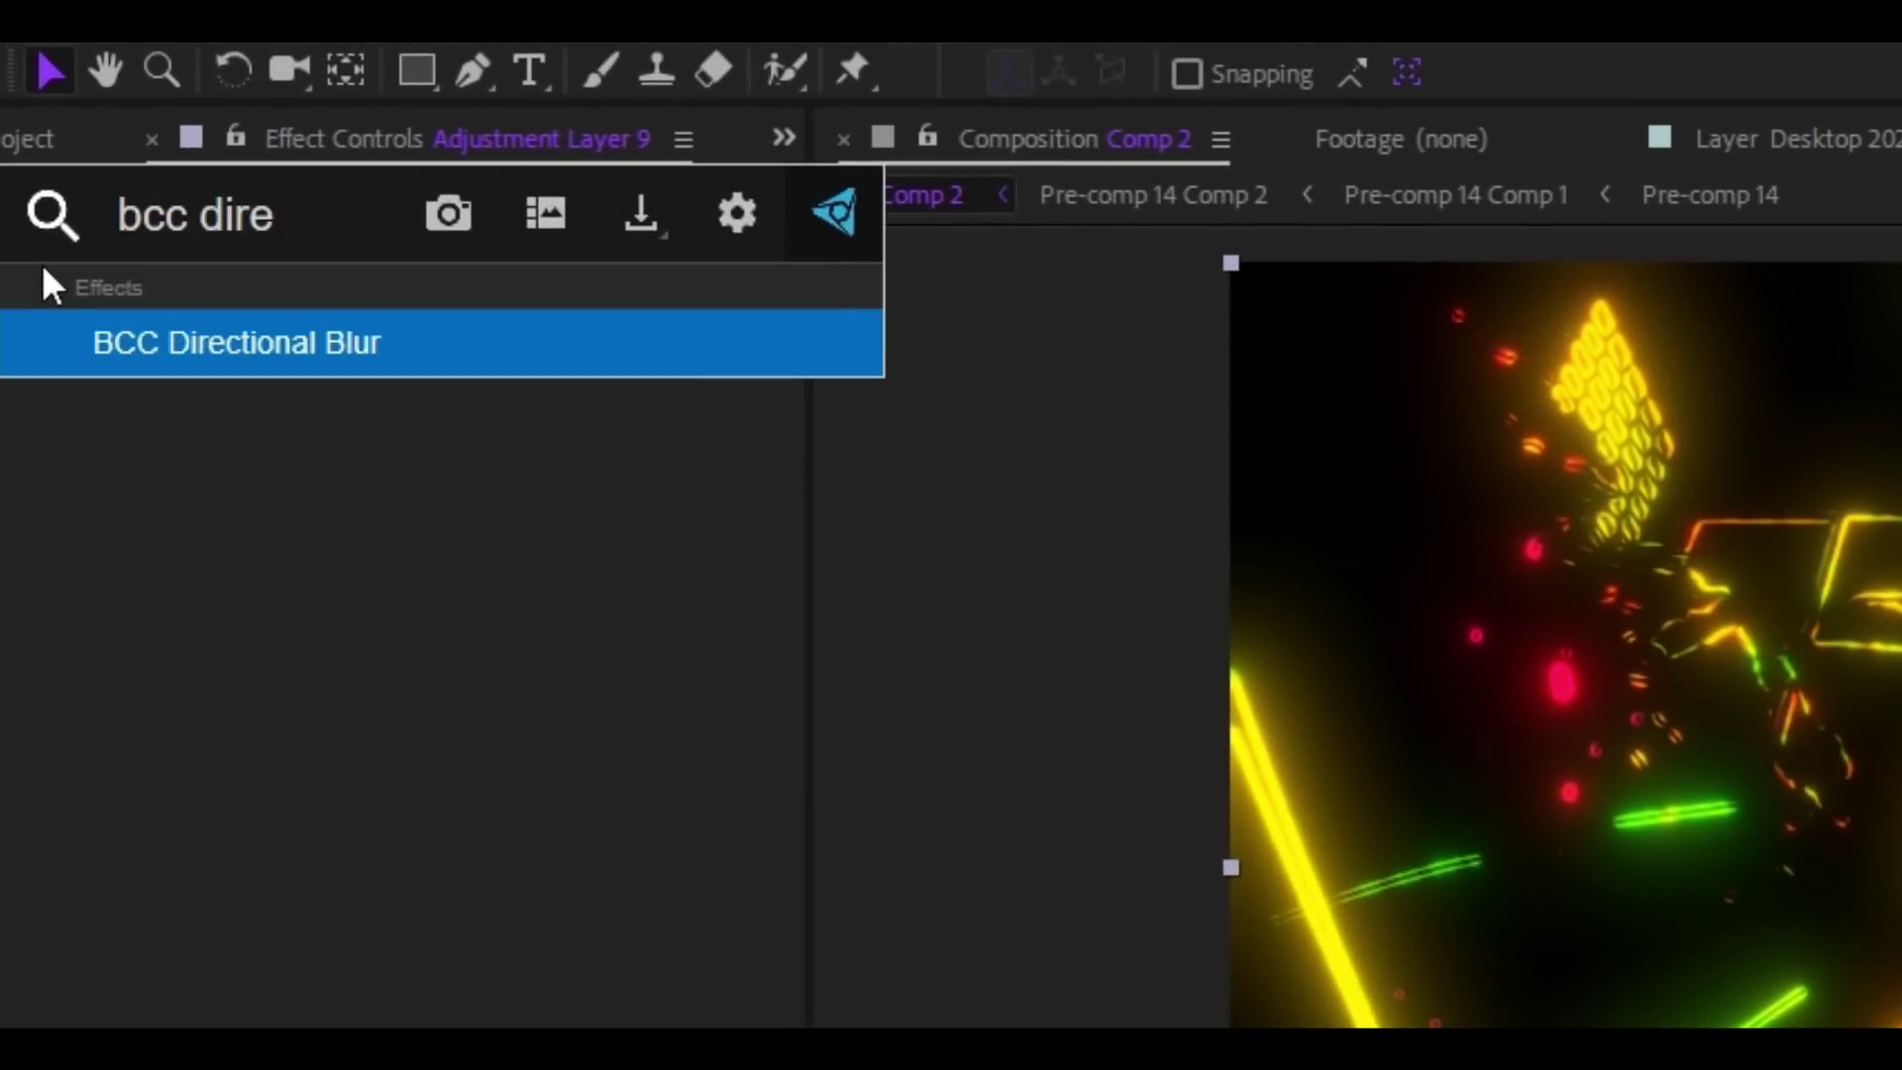
click(68, 343)
scroll(436, 488, down, 3)
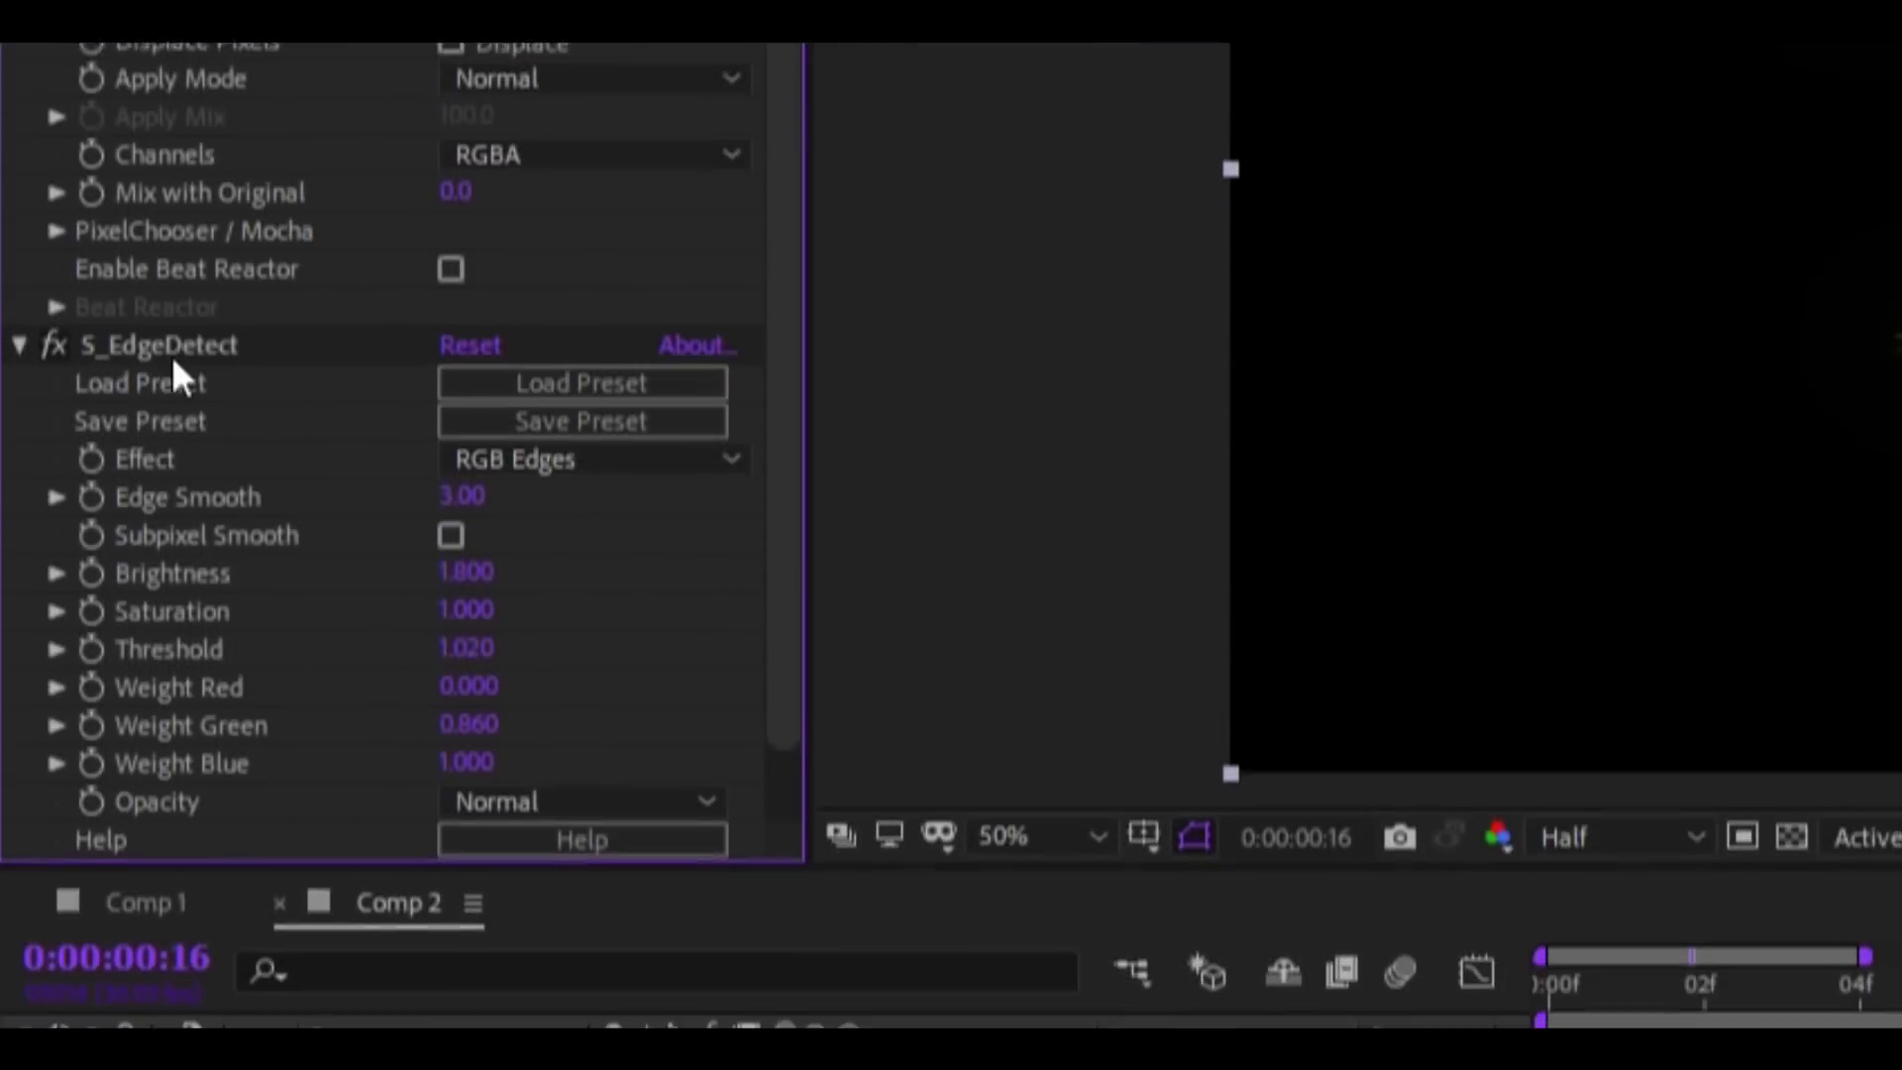
drag(484, 577, 513, 577)
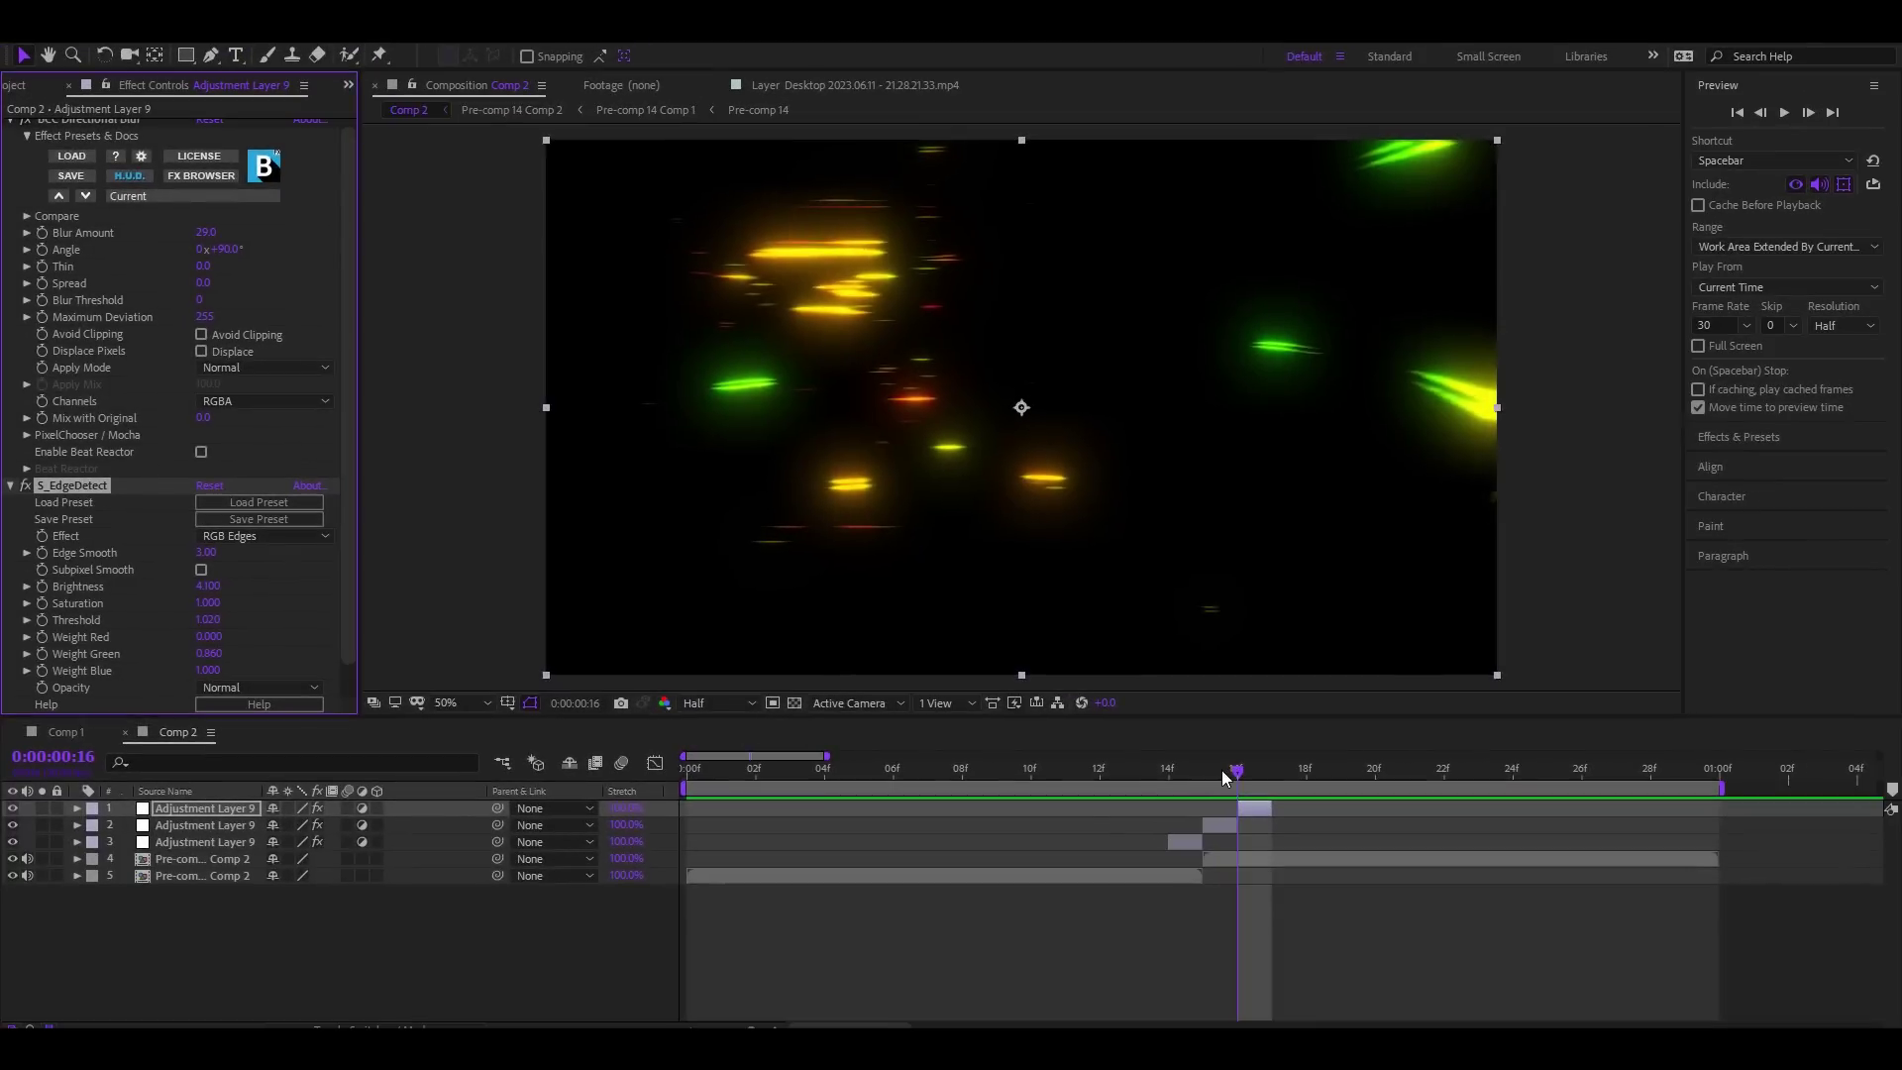
key(space)
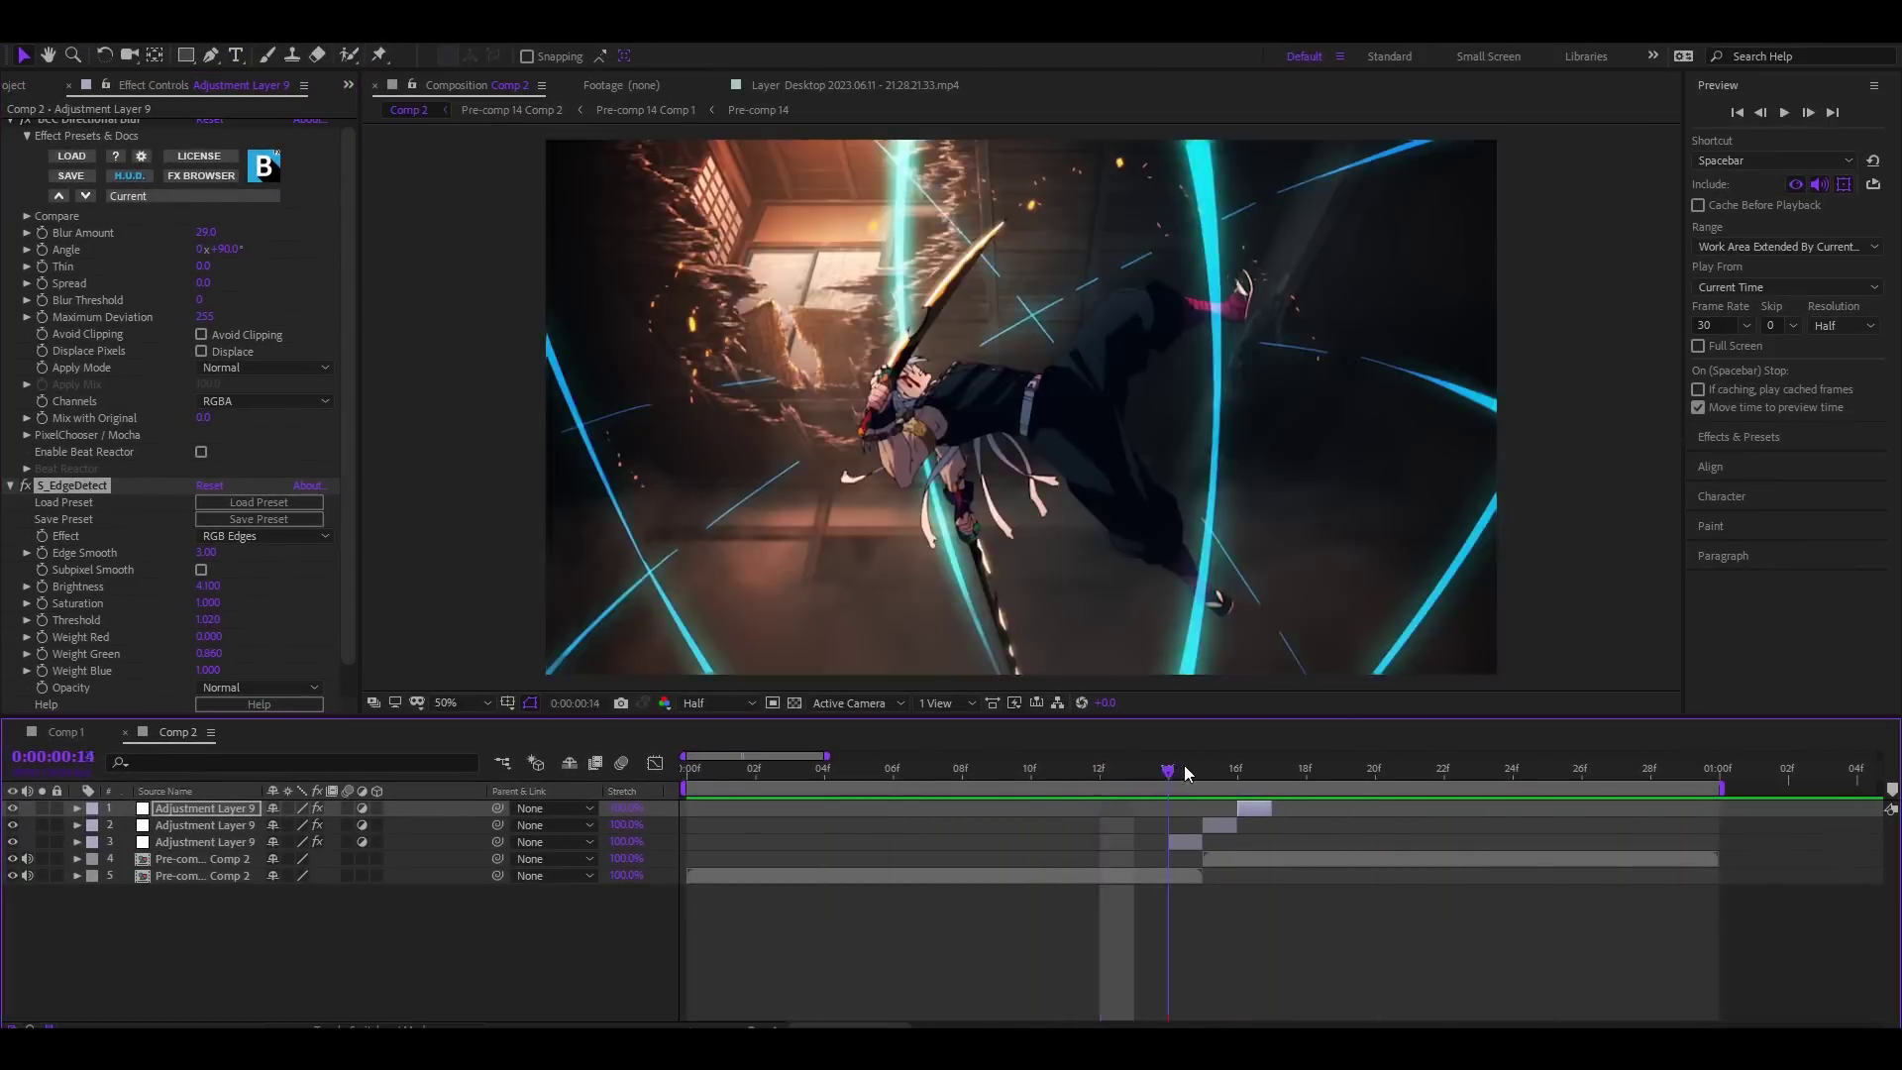
click(1235, 769)
Step: Try a different Master Hue on the frame 16 adjustment layer, undo it and scrub back through the flash frames
scroll(109, 522, down, 1)
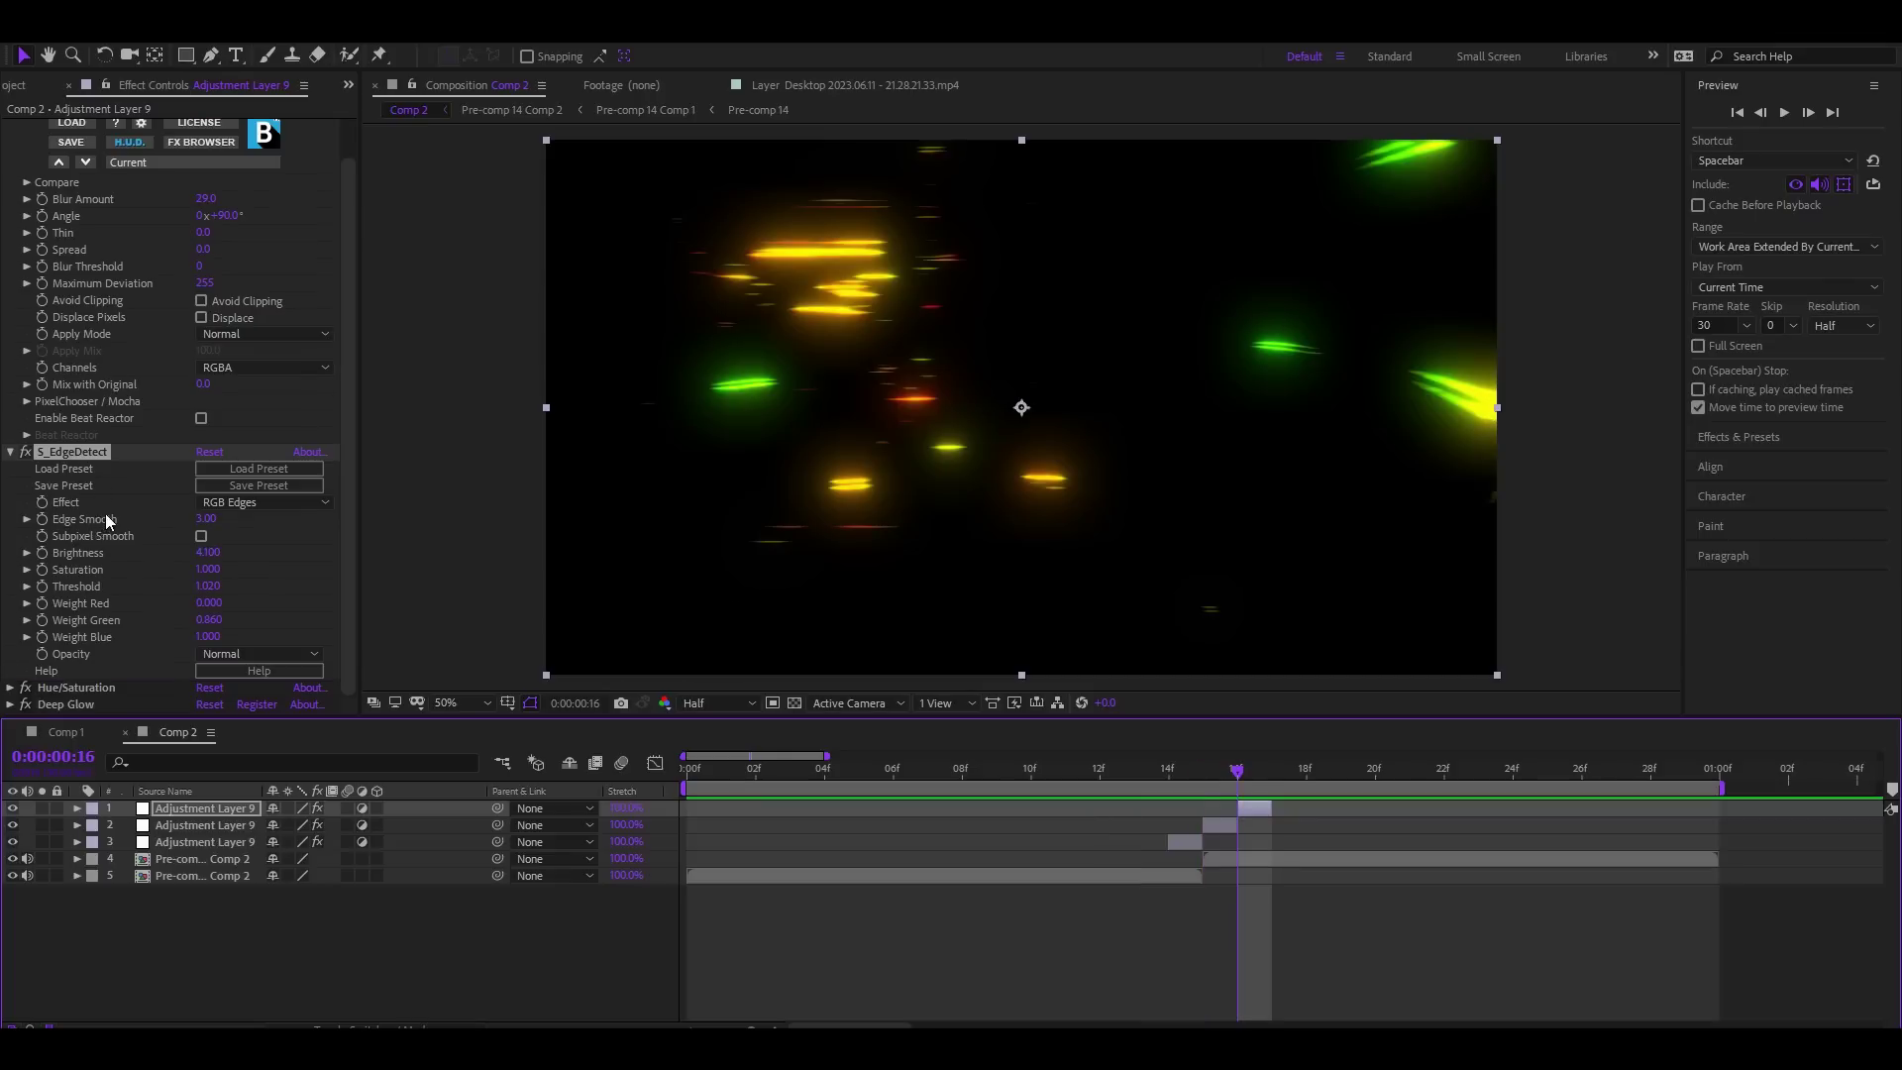
click(18, 697)
click(12, 690)
scroll(90, 614, down, 3)
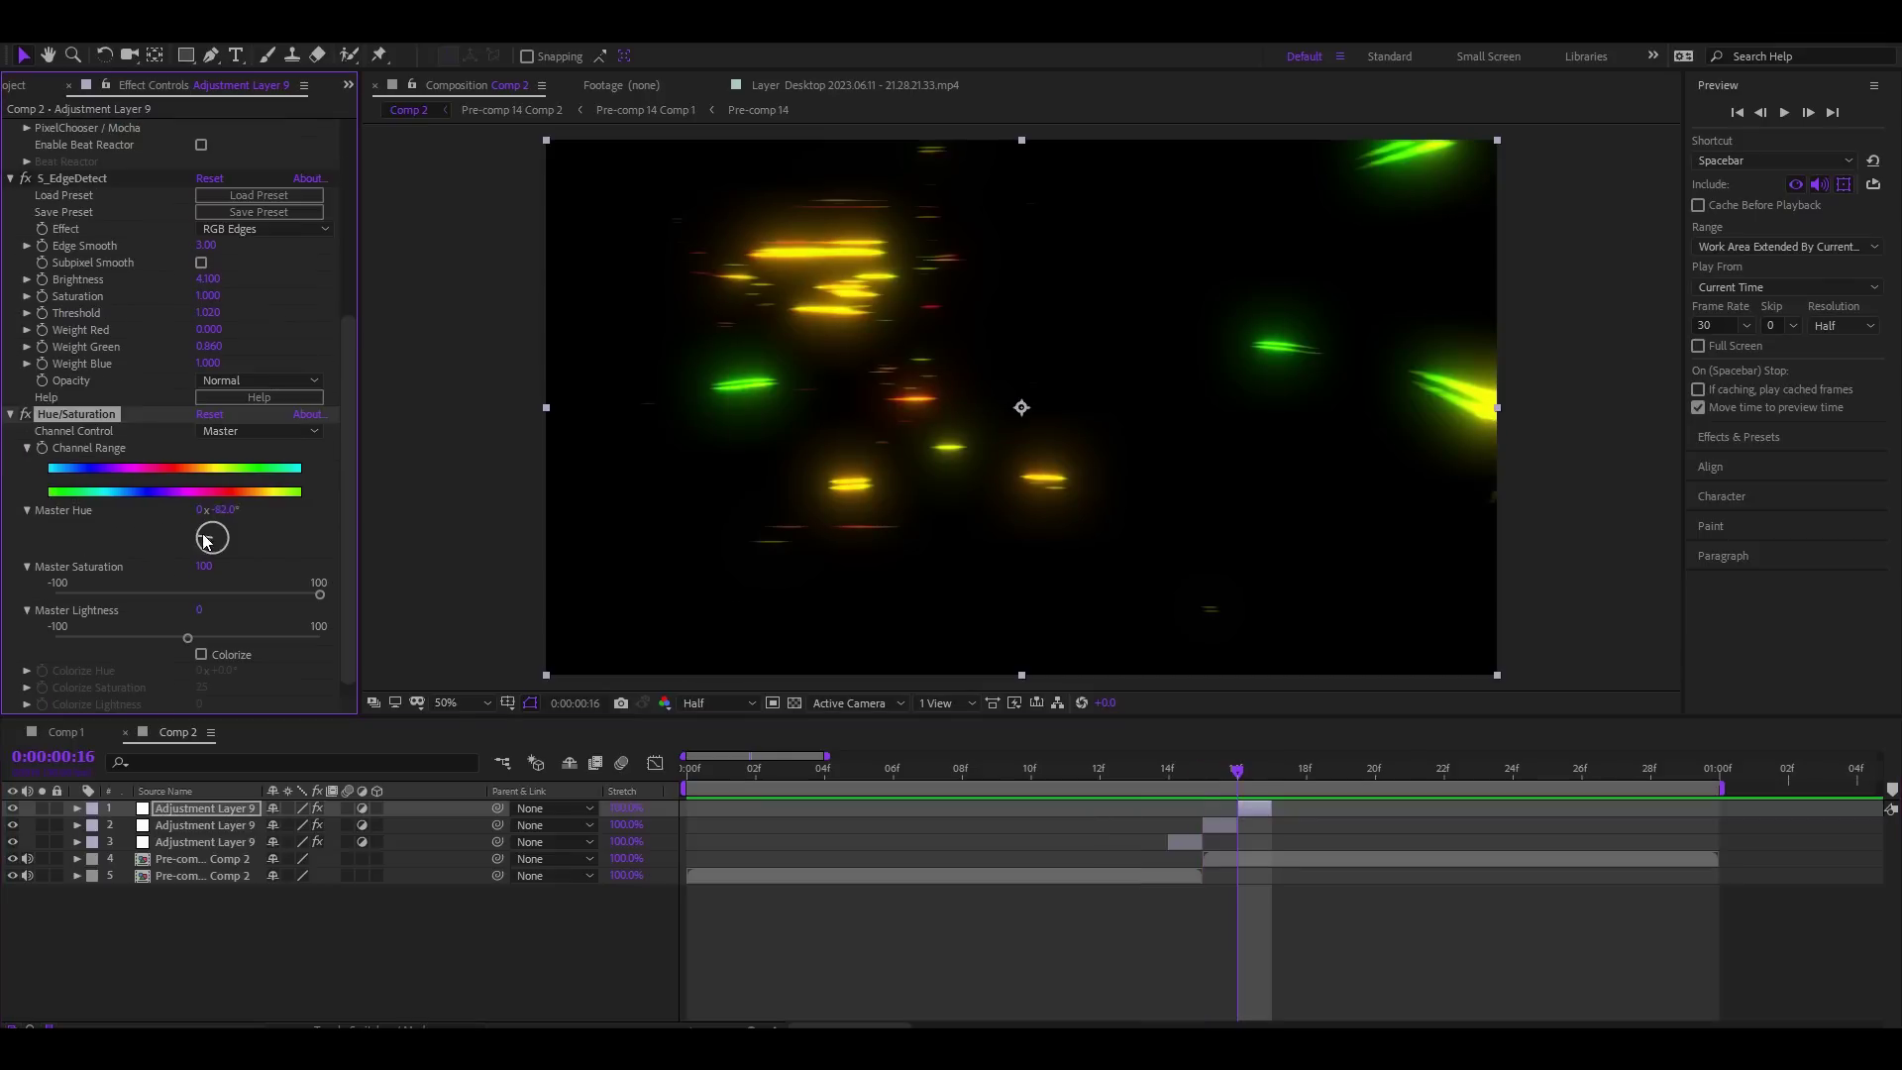
drag(205, 540, 216, 531)
key(ctrl+z)
drag(1222, 778, 1172, 779)
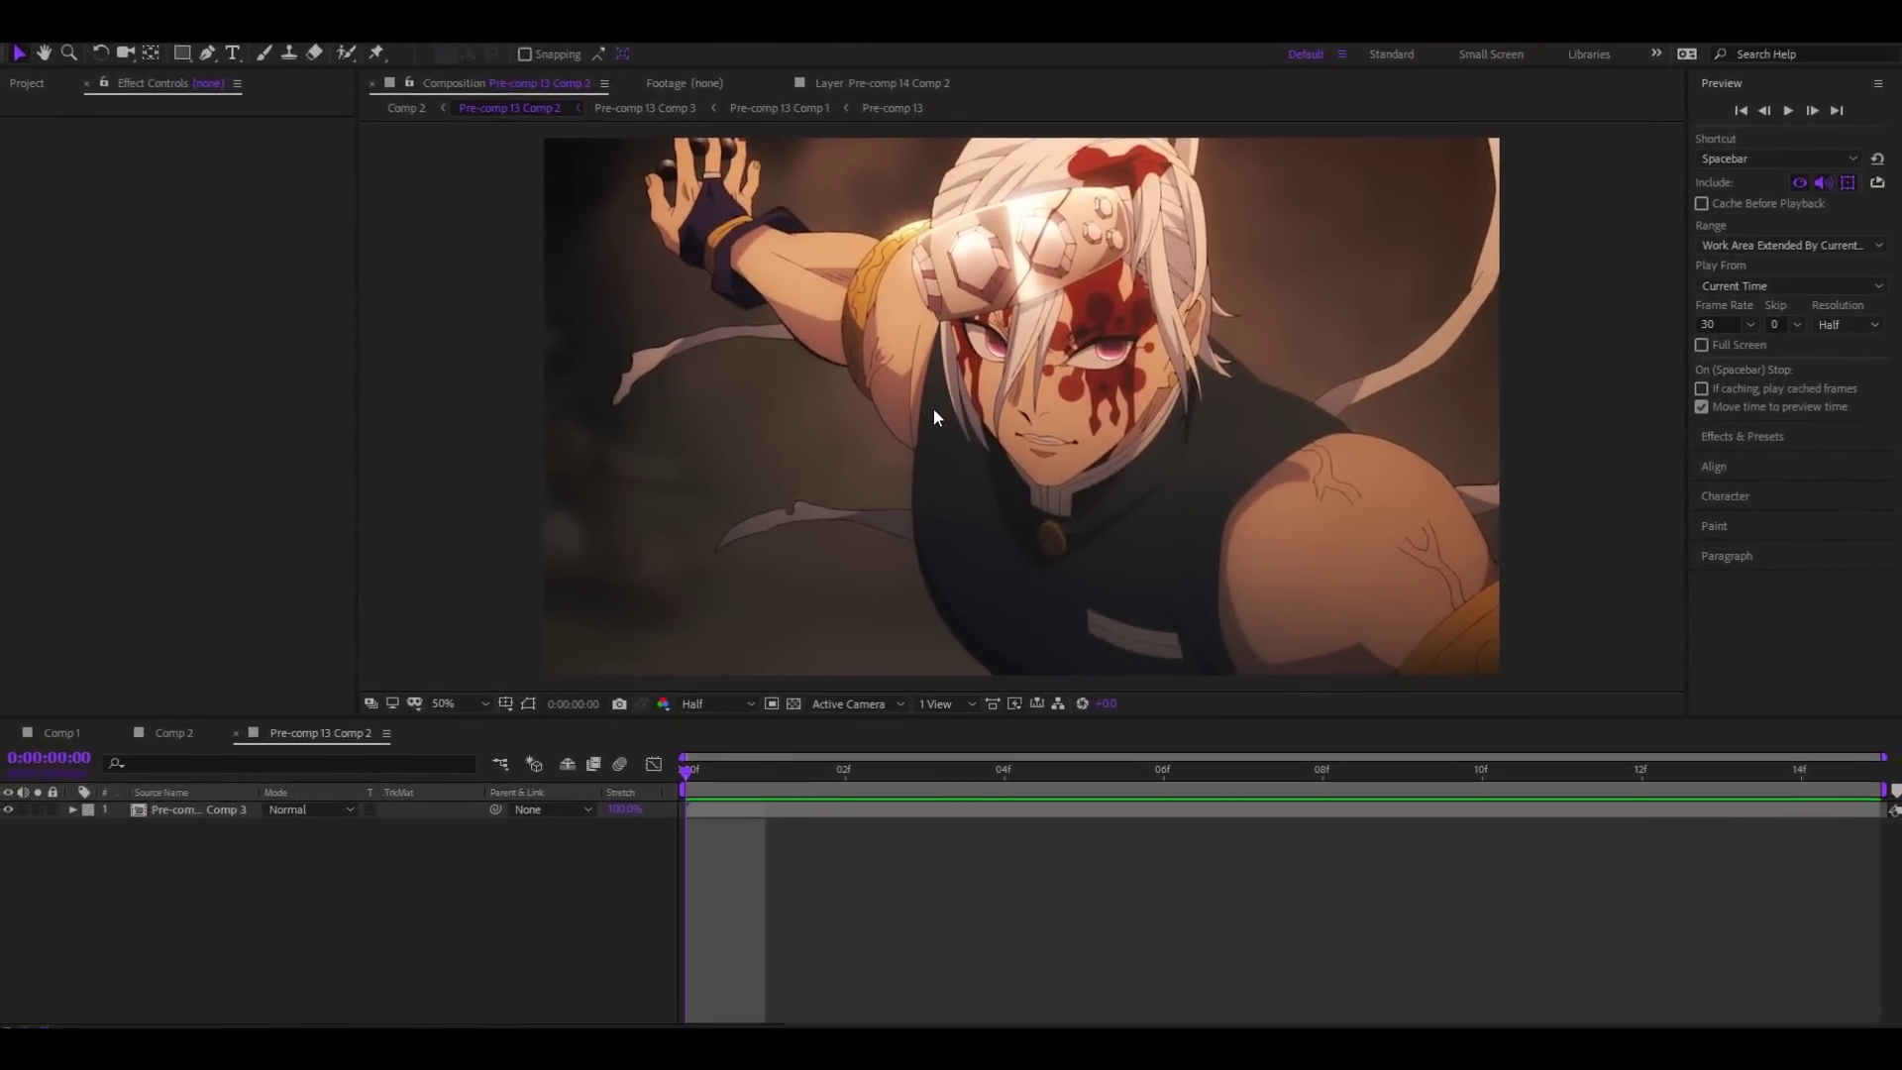
Step: Duplicate the Pre-comp 13 Comp 3 layer inside Pre-comp 13 Comp 2 and apply BCC Linear Color Key to the upper copy
click(716, 808)
key(ctrl+d)
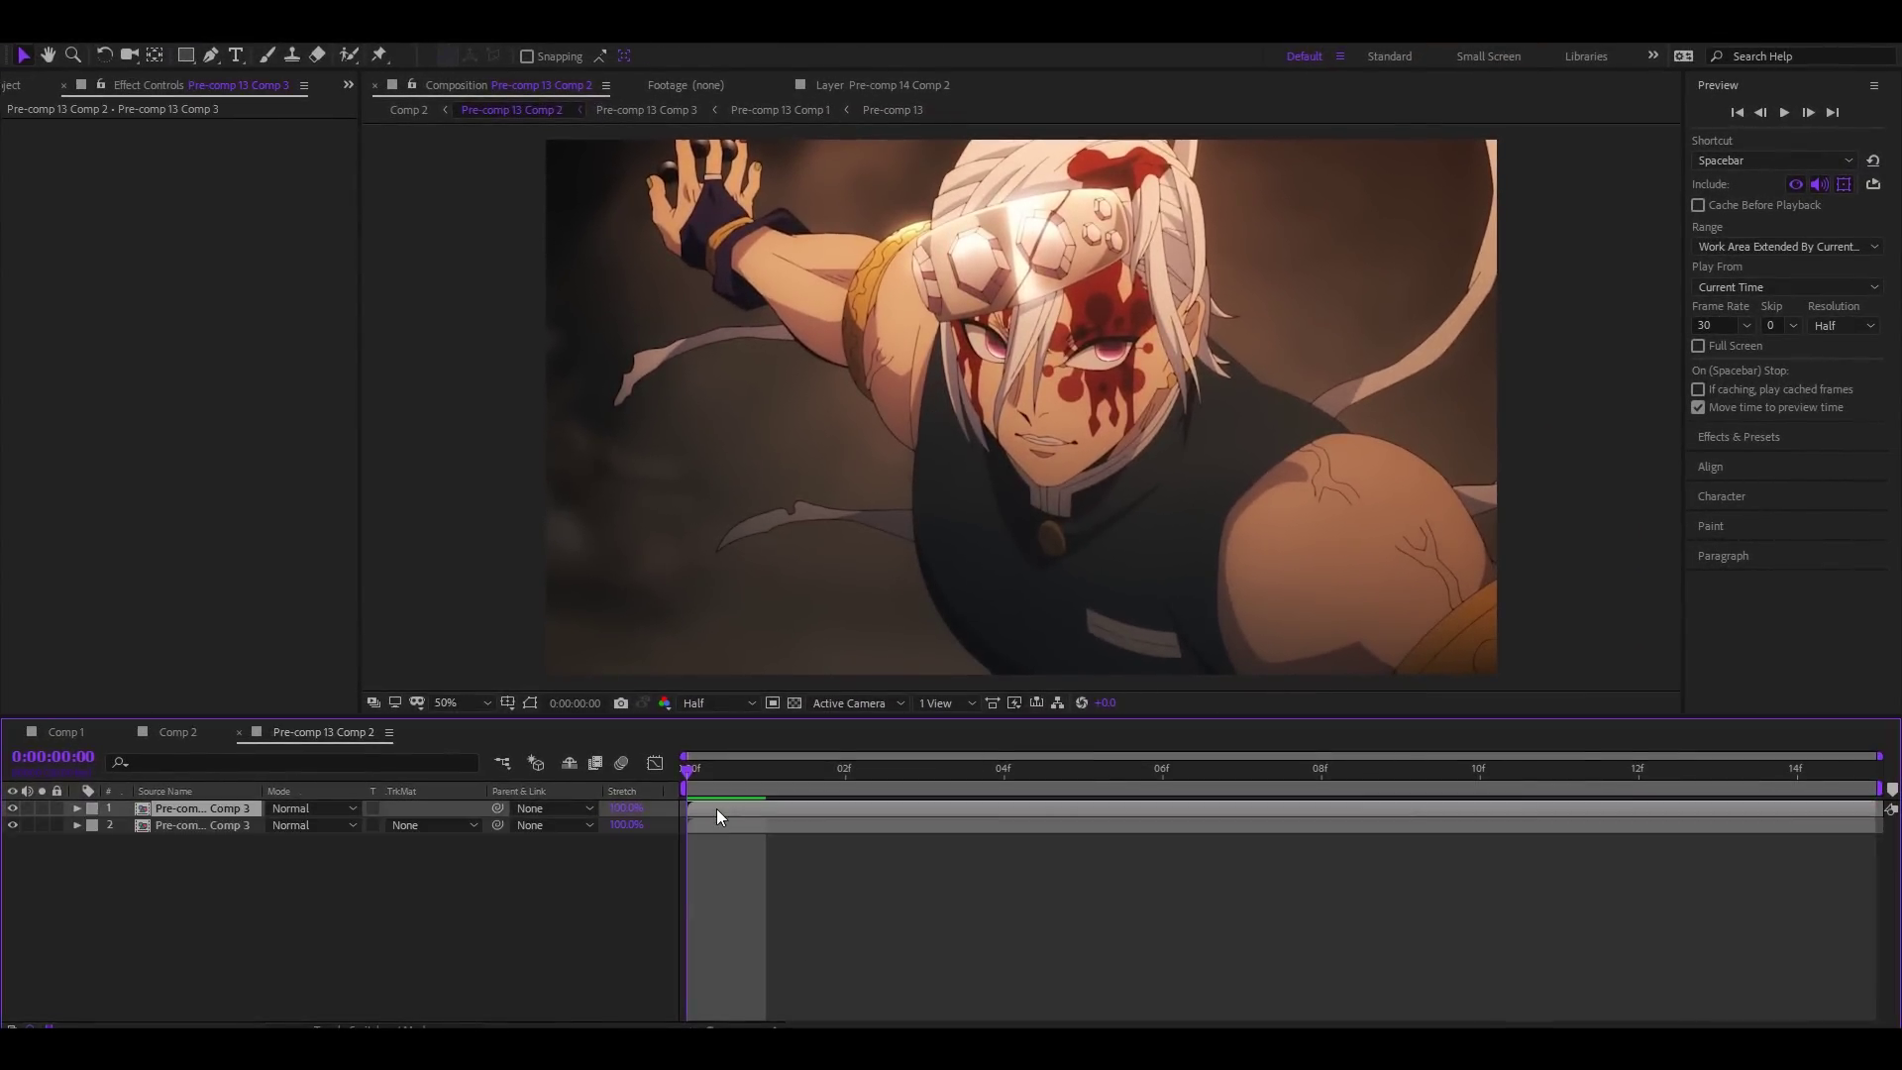
key(ctrl+space)
text(bcc line)
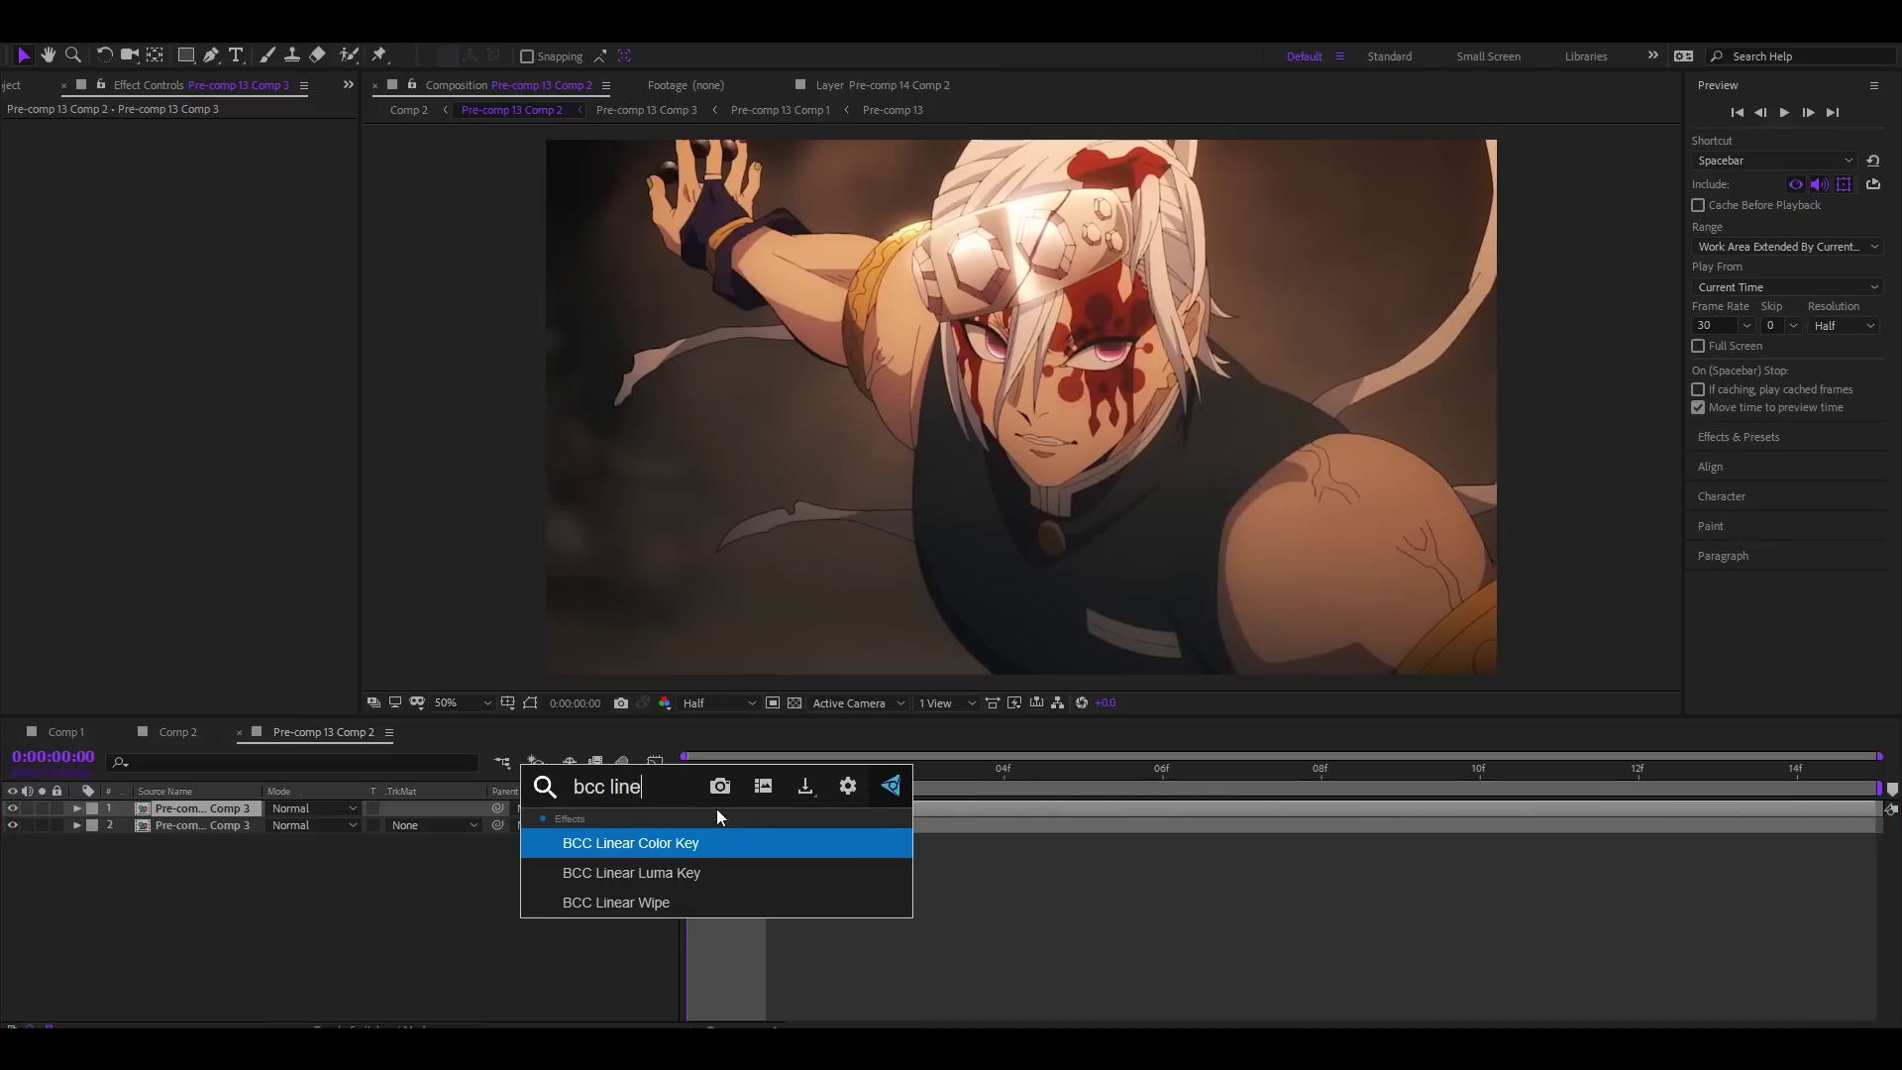
key(Return)
Step: Add Hue/Saturation and Deep Glow after the BCC Linear Color Key on the upper Pre-comp 13 Comp 3 layer
key(ctrl+space)
text(hu)
key(Return)
key(ctrl+space)
text(dee)
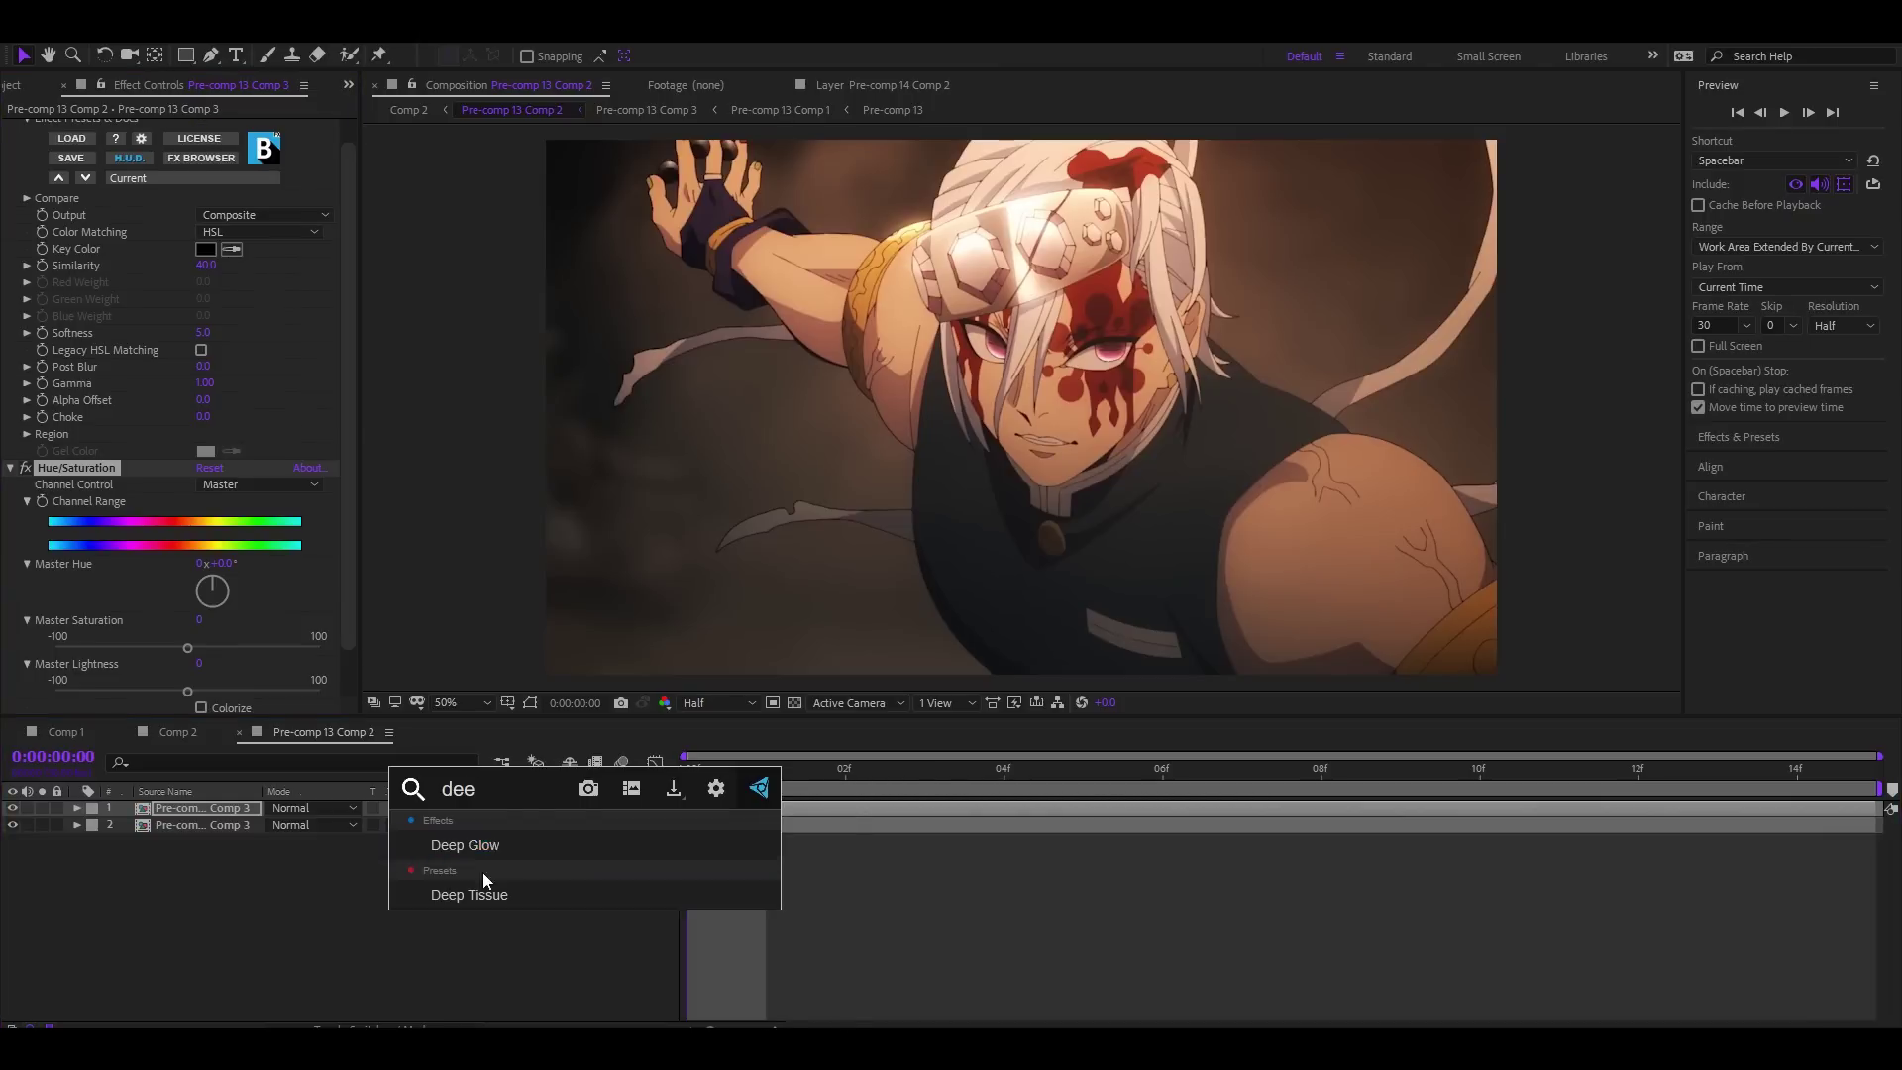
key(Return)
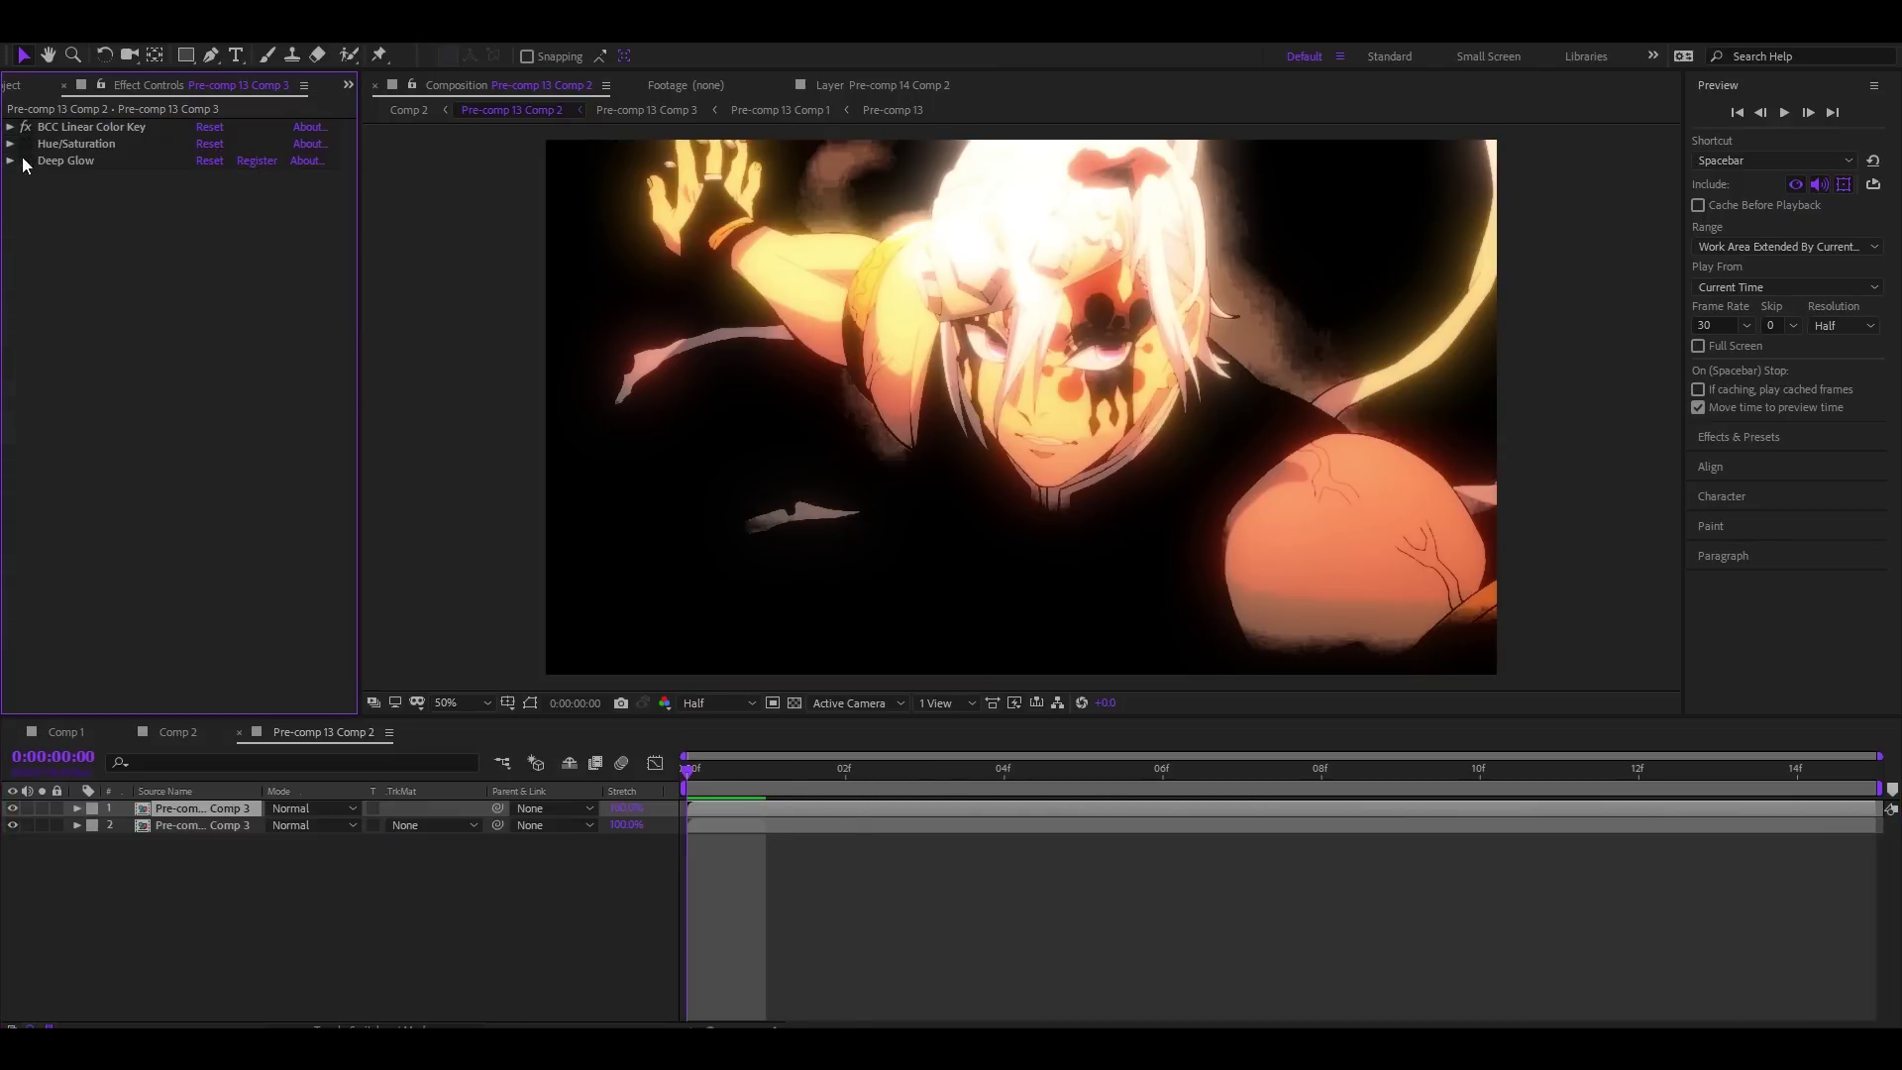
Step: Set the color key's Output to Composite - Inv Alpha, sample the face's blood red, hide the lower layer and reduce Similarity to 11
click(10, 127)
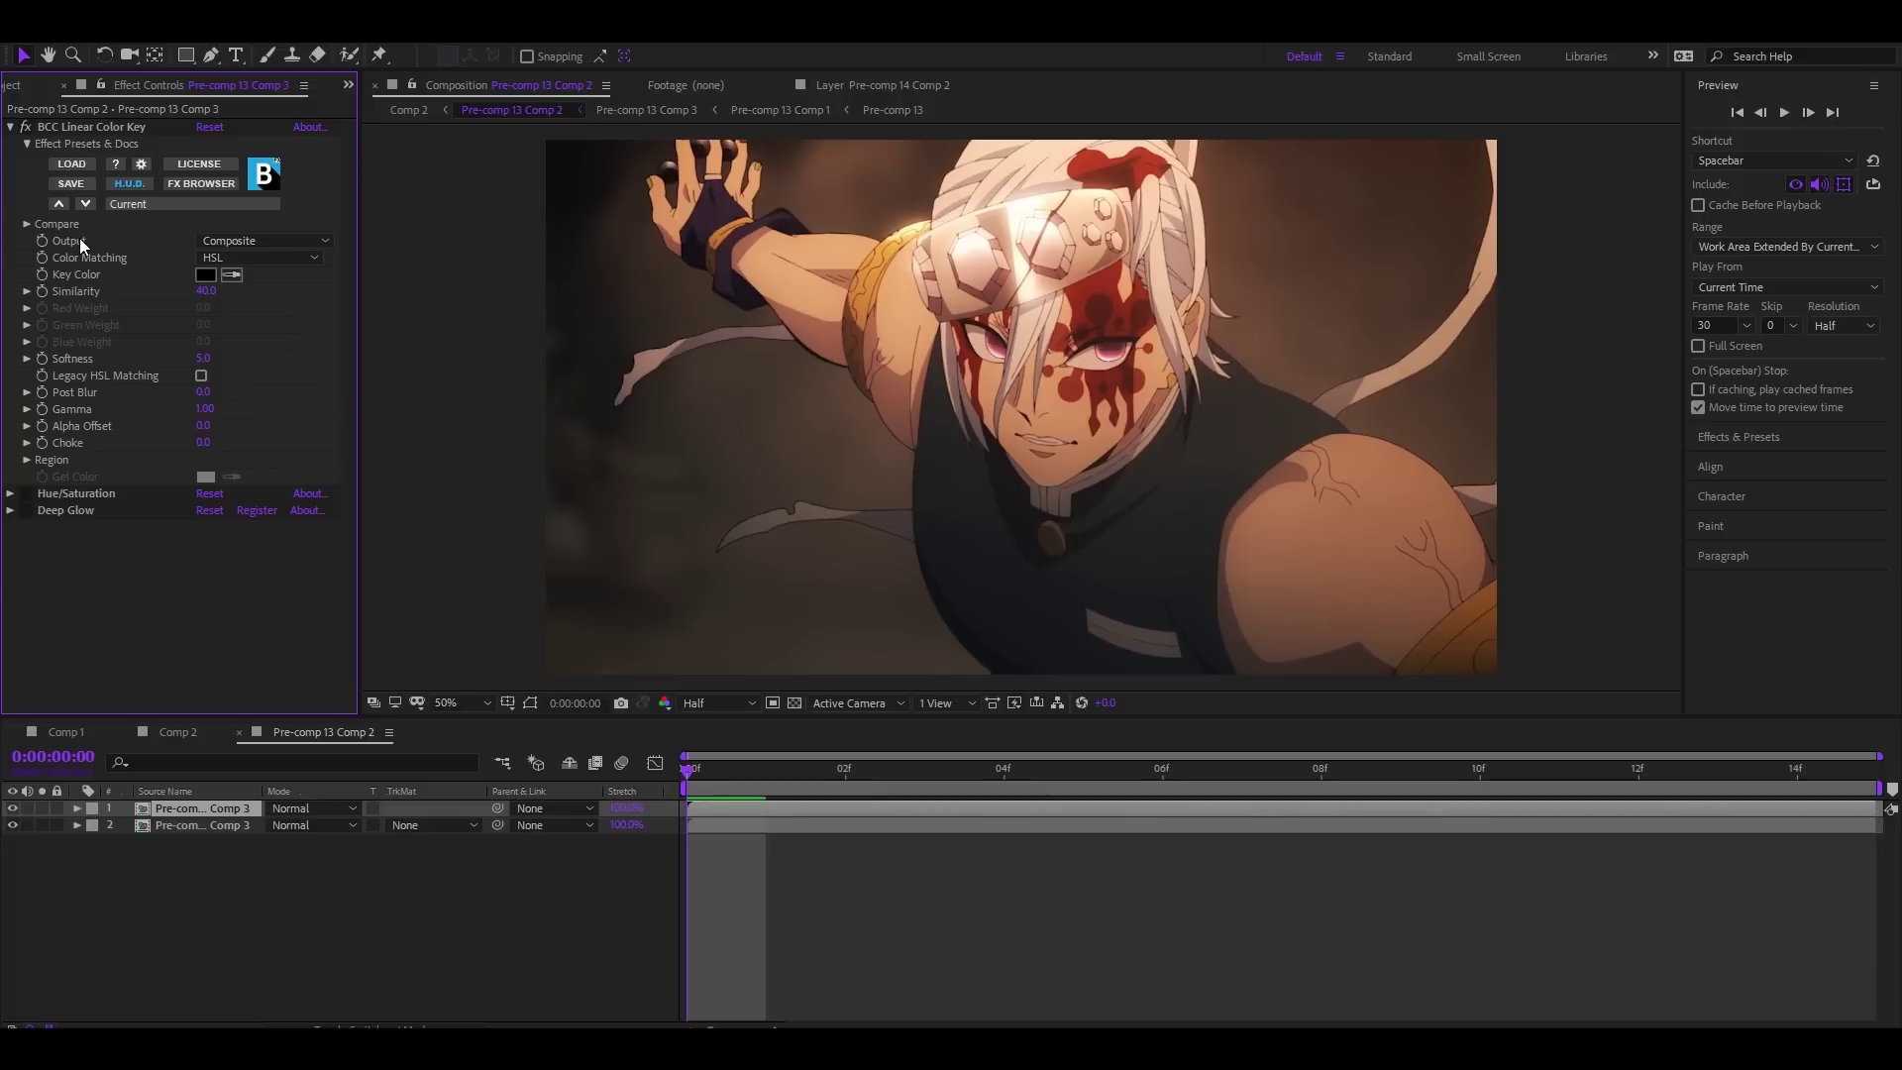
click(260, 241)
click(259, 285)
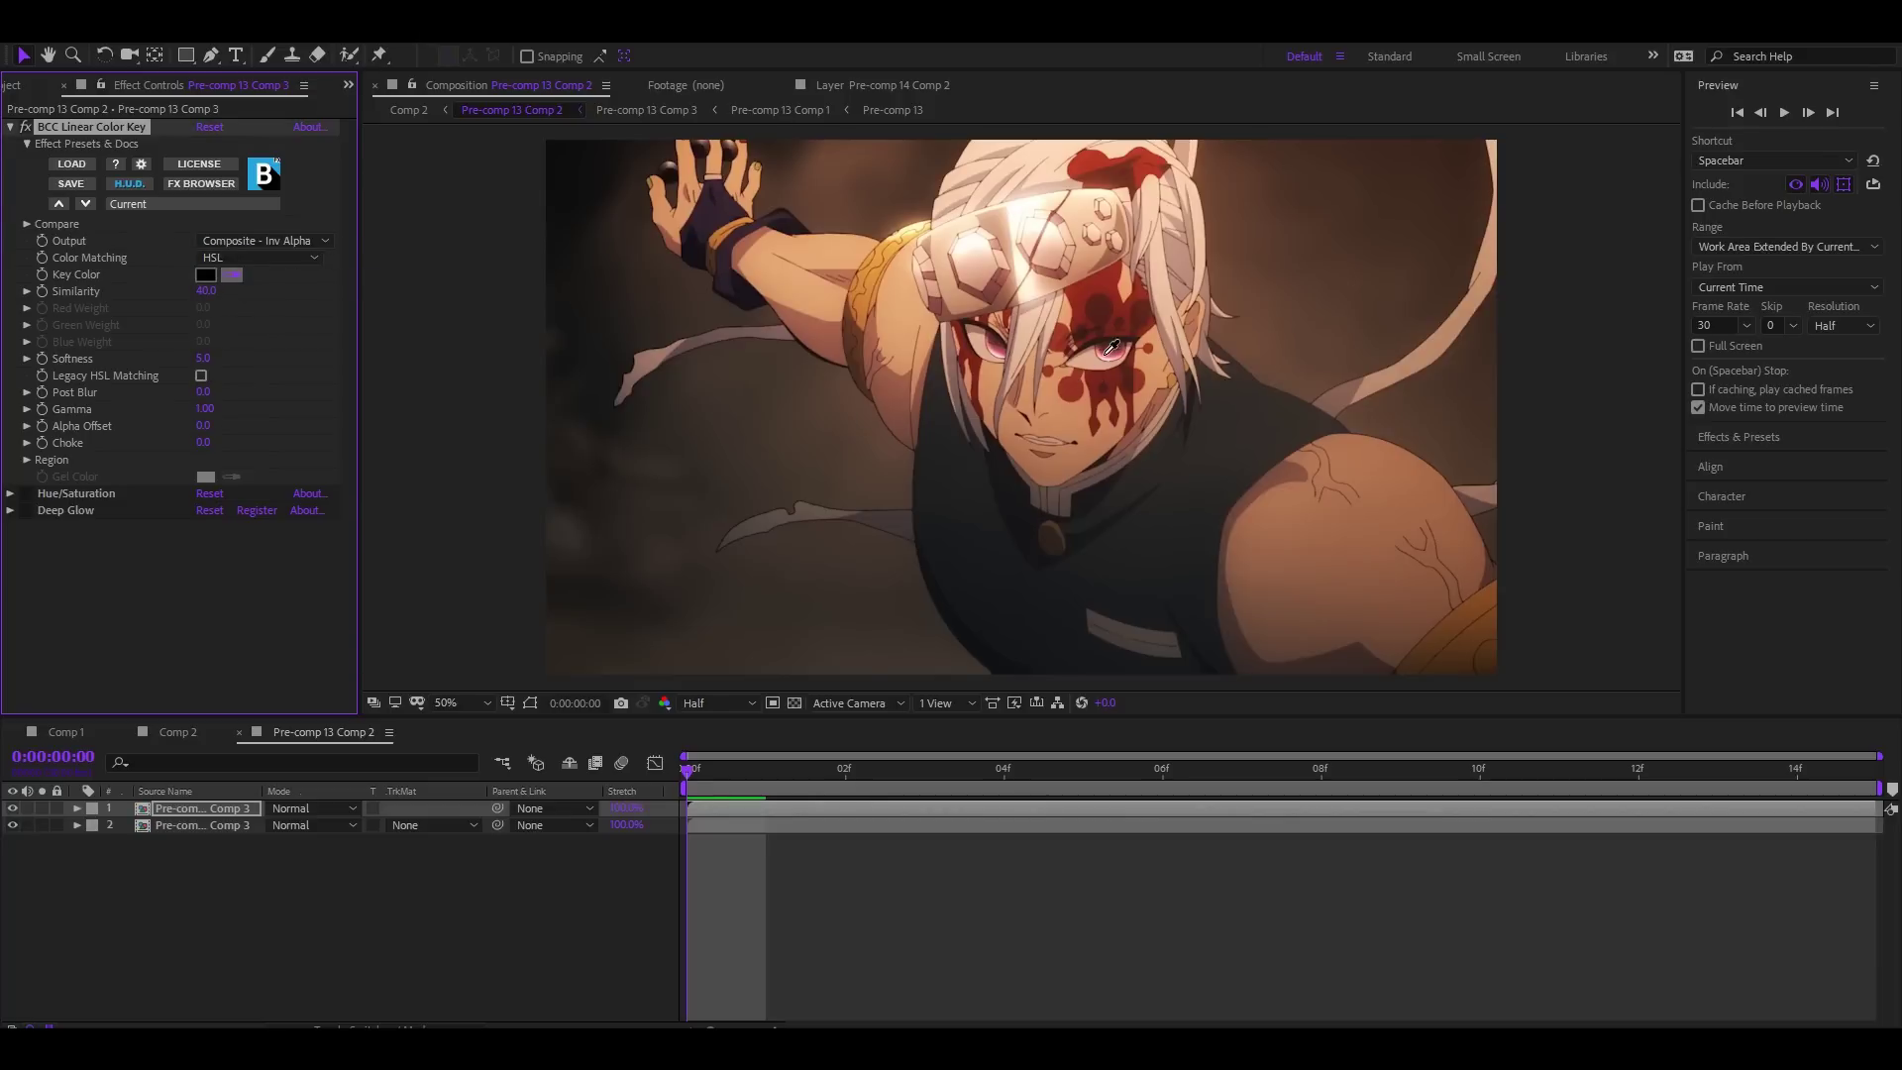
click(12, 826)
drag(201, 293, 173, 297)
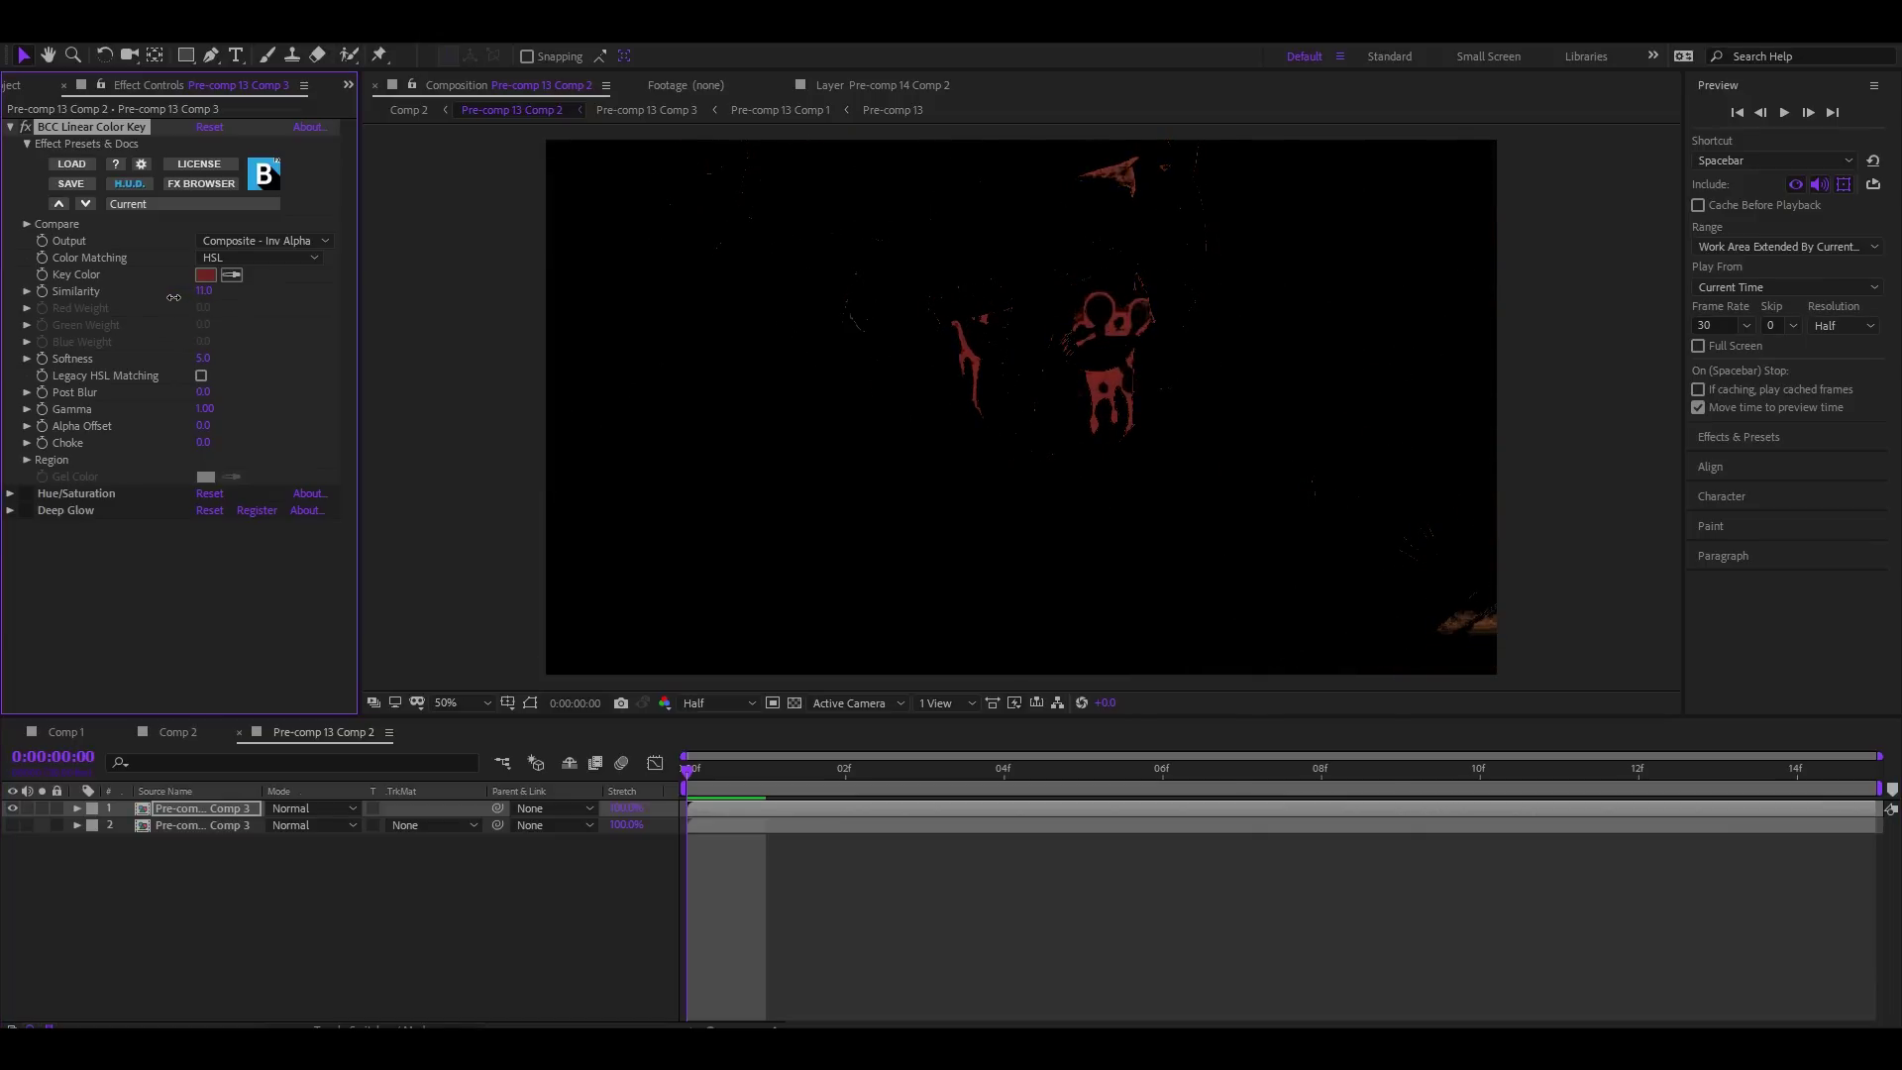
Step: Raise Master Saturation to 100, enable Deep Glow and set its Exposure to 1.99 on the keyed layer
click(12, 494)
click(204, 595)
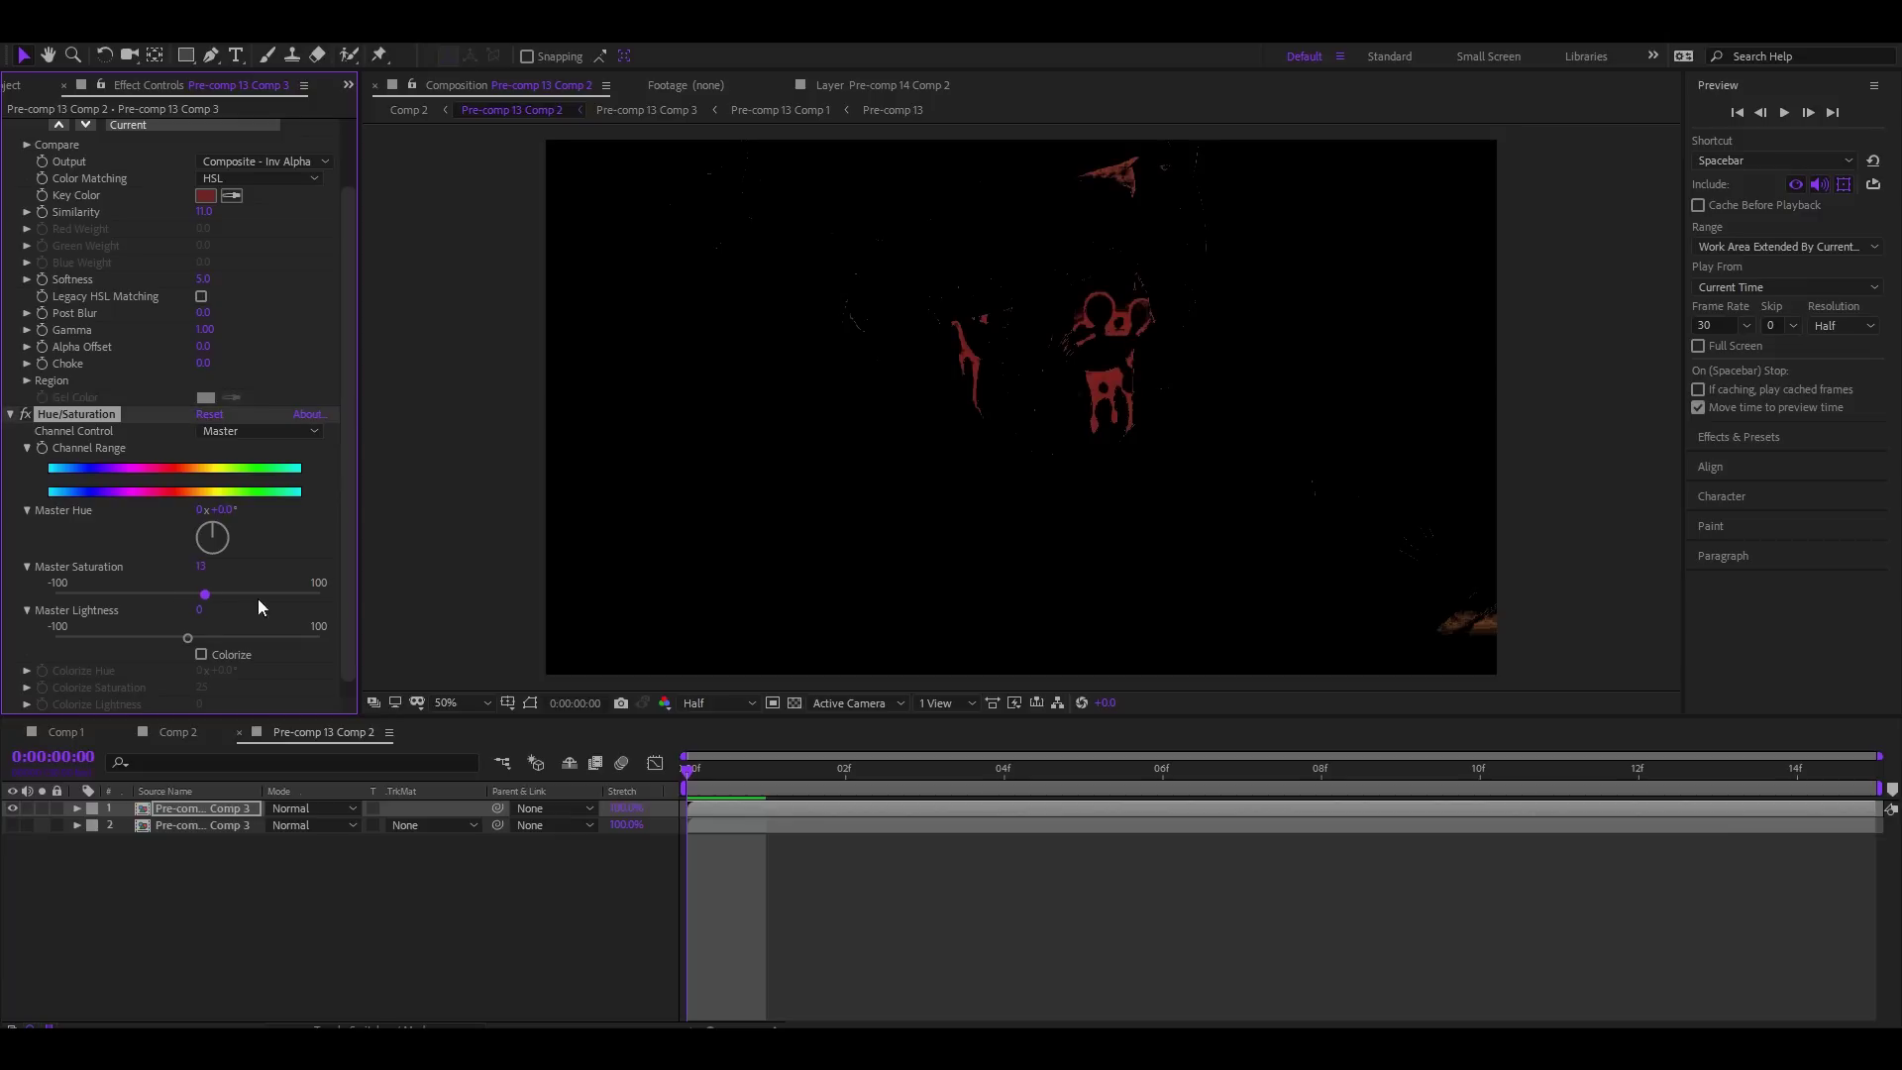
drag(319, 599, 323, 600)
click(11, 414)
click(25, 510)
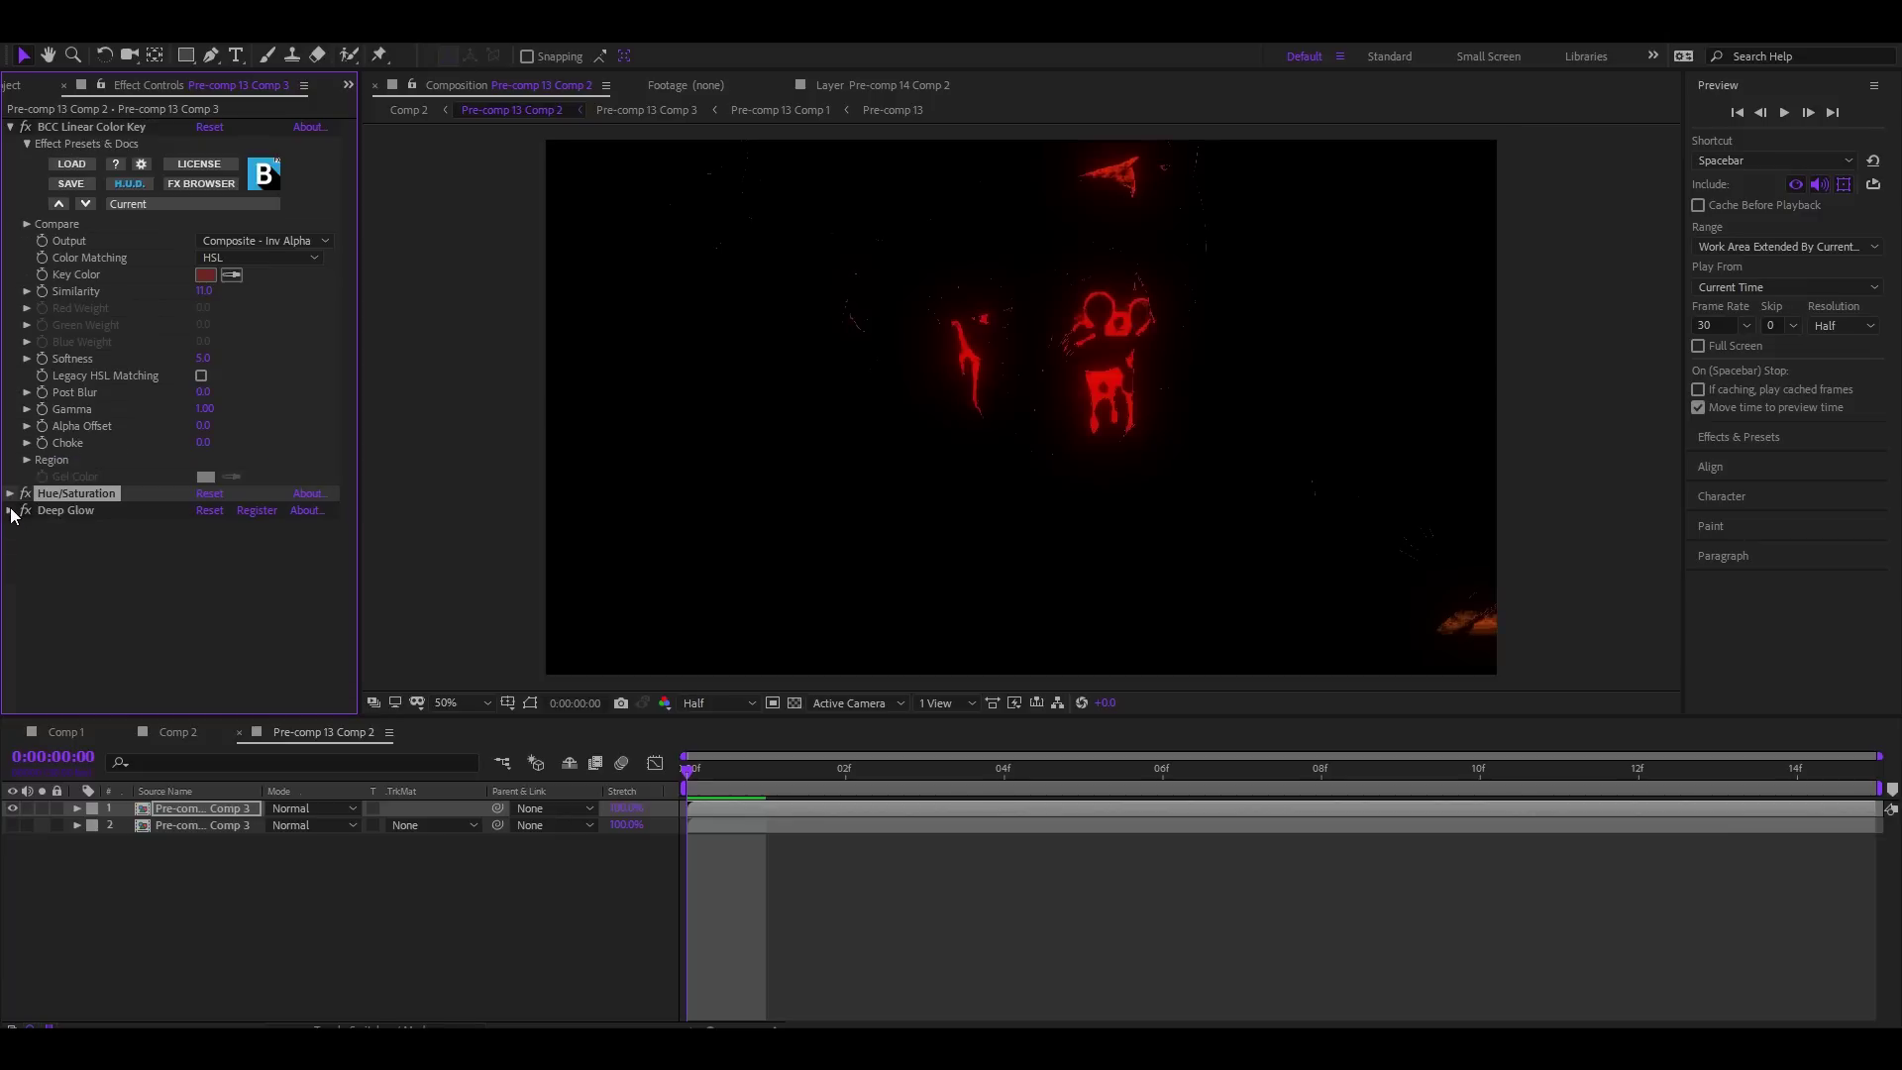
click(12, 510)
drag(203, 458, 226, 456)
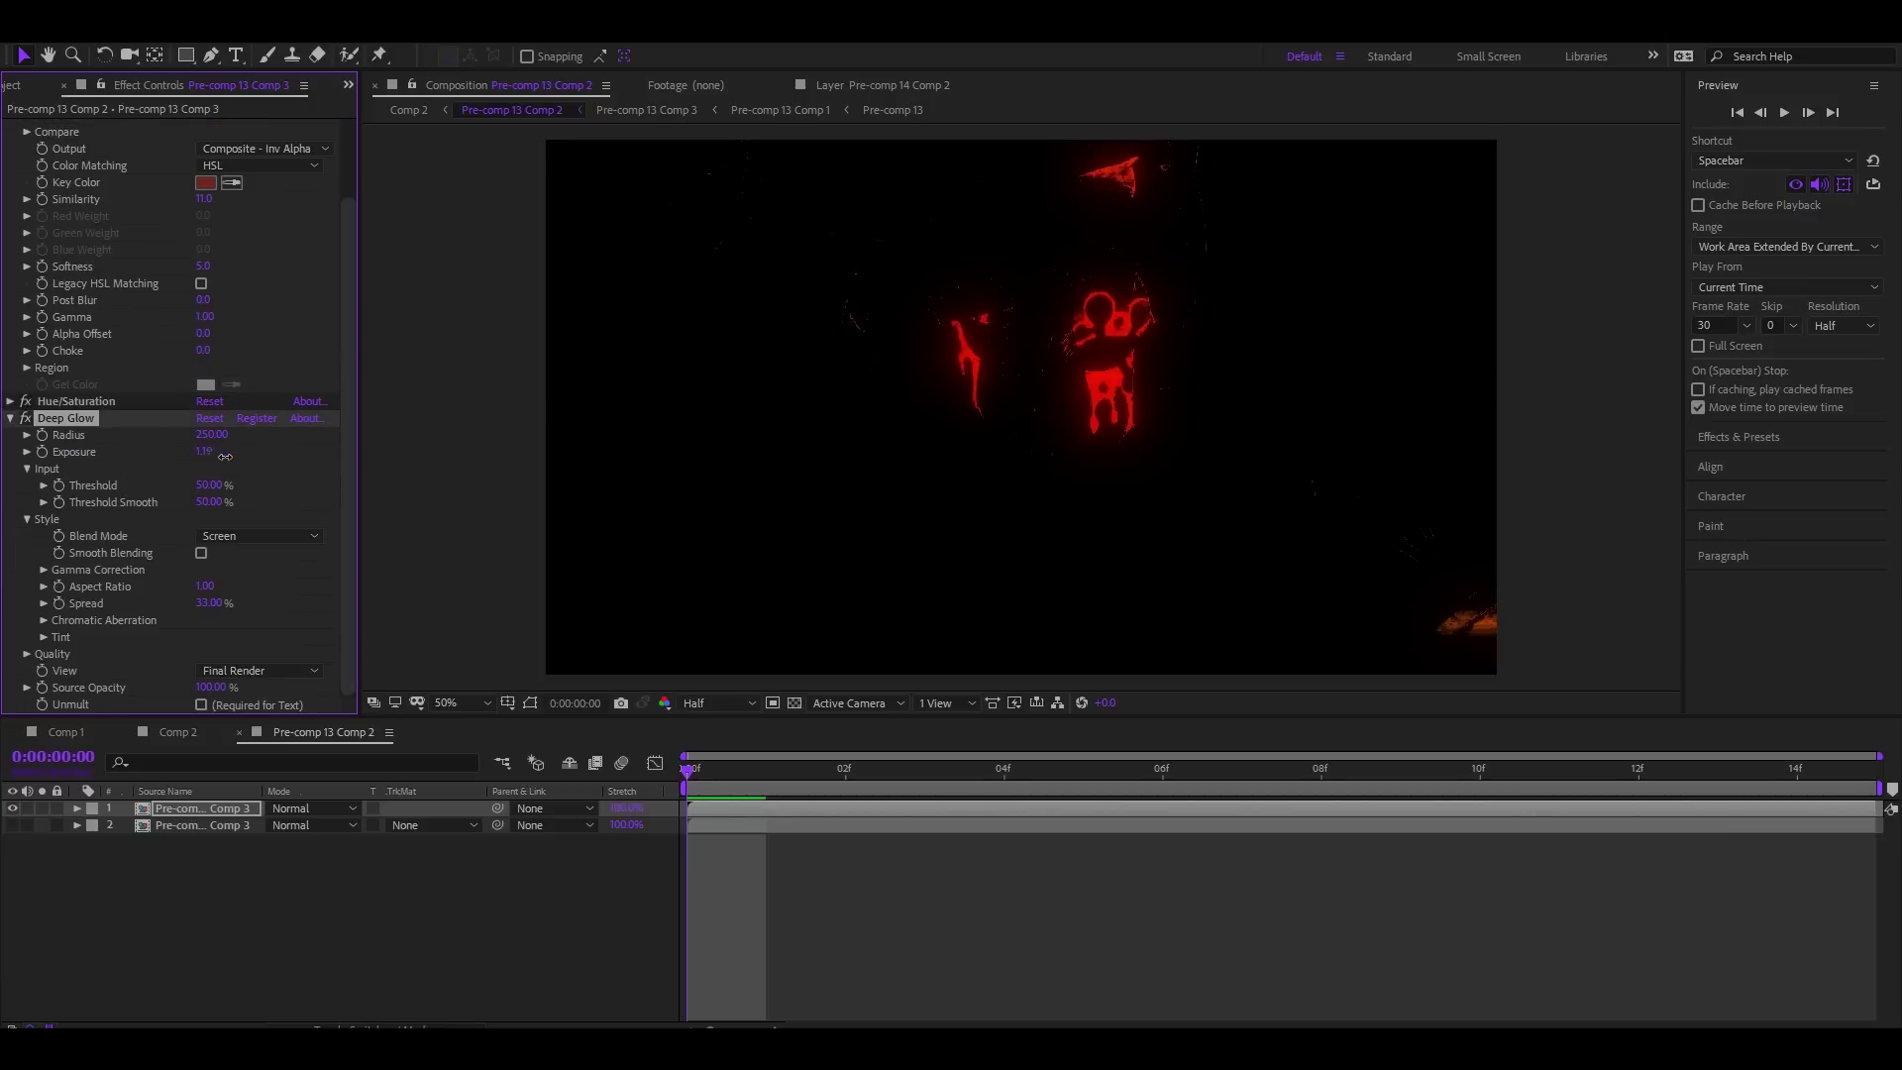
click(10, 417)
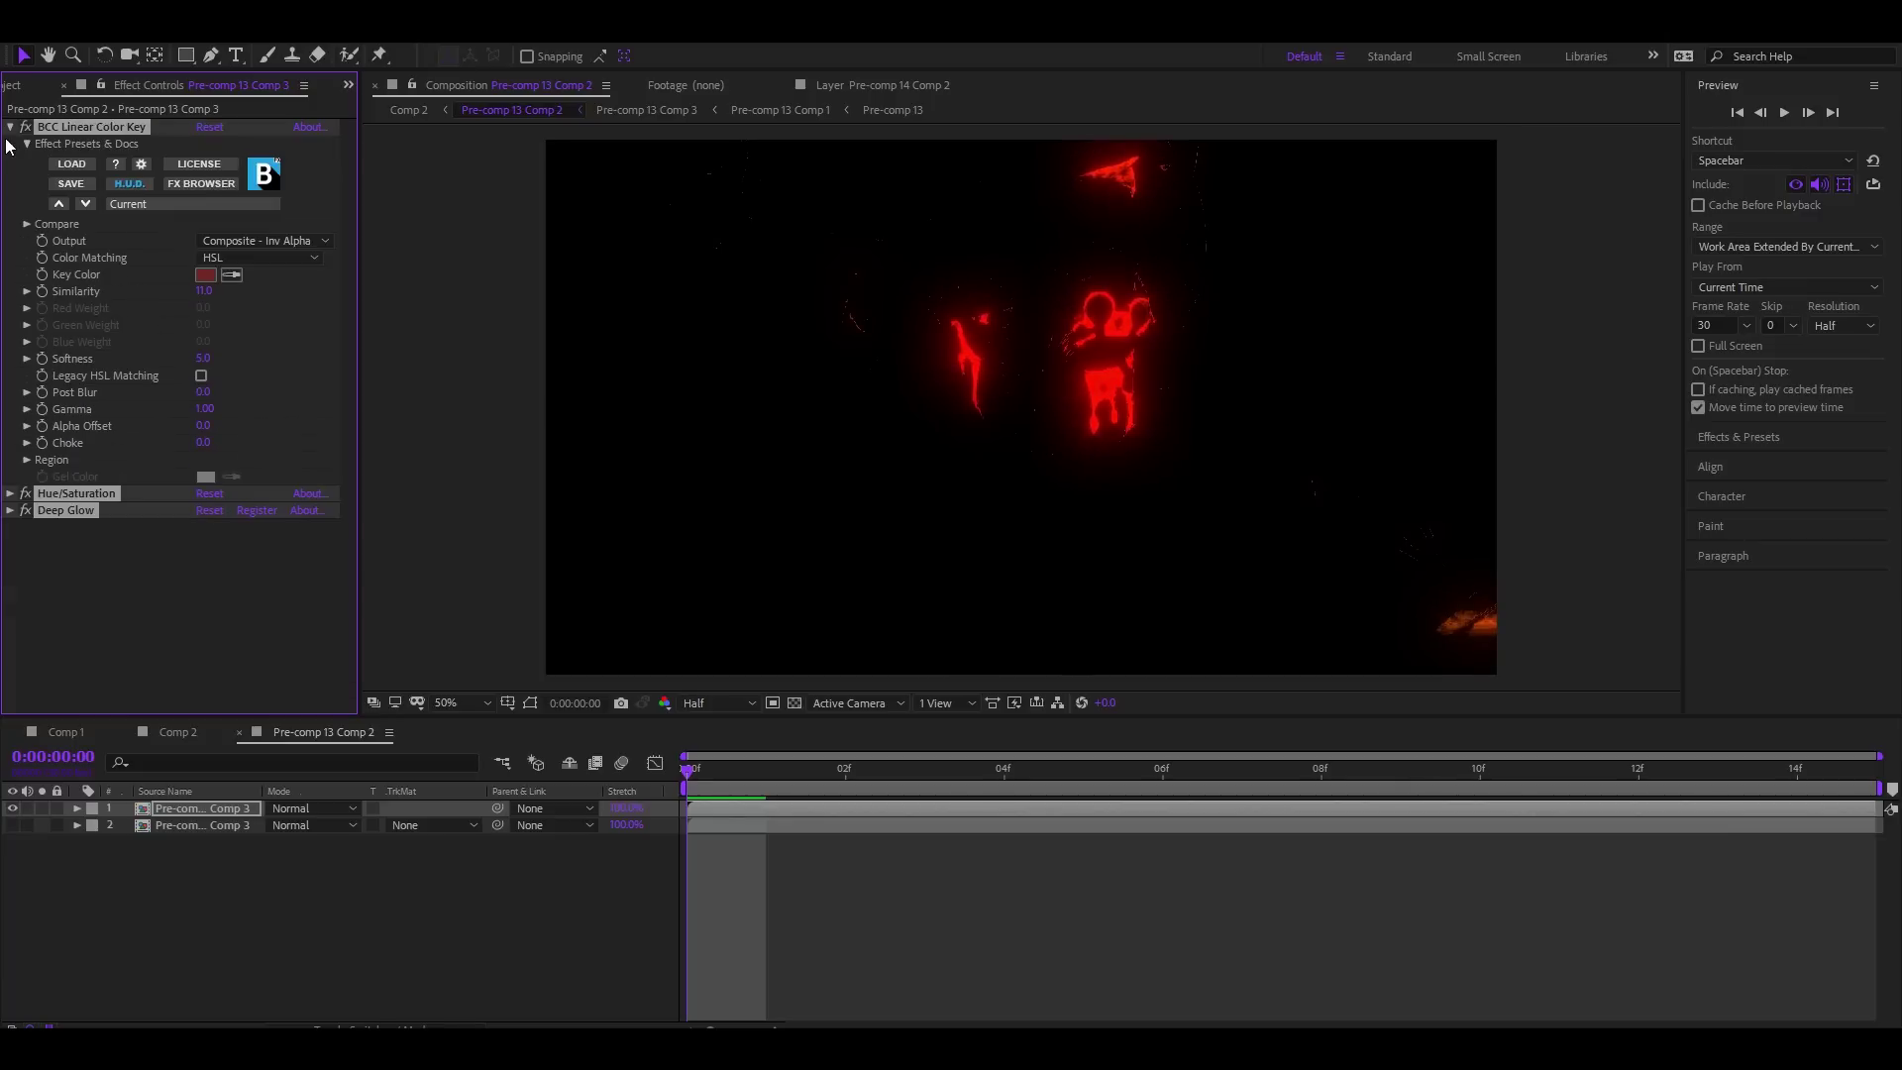
Step: Shift the keyed layer's Master Hue to 42° so the blood marks turn orange
click(10, 127)
click(9, 145)
drag(212, 256, 220, 257)
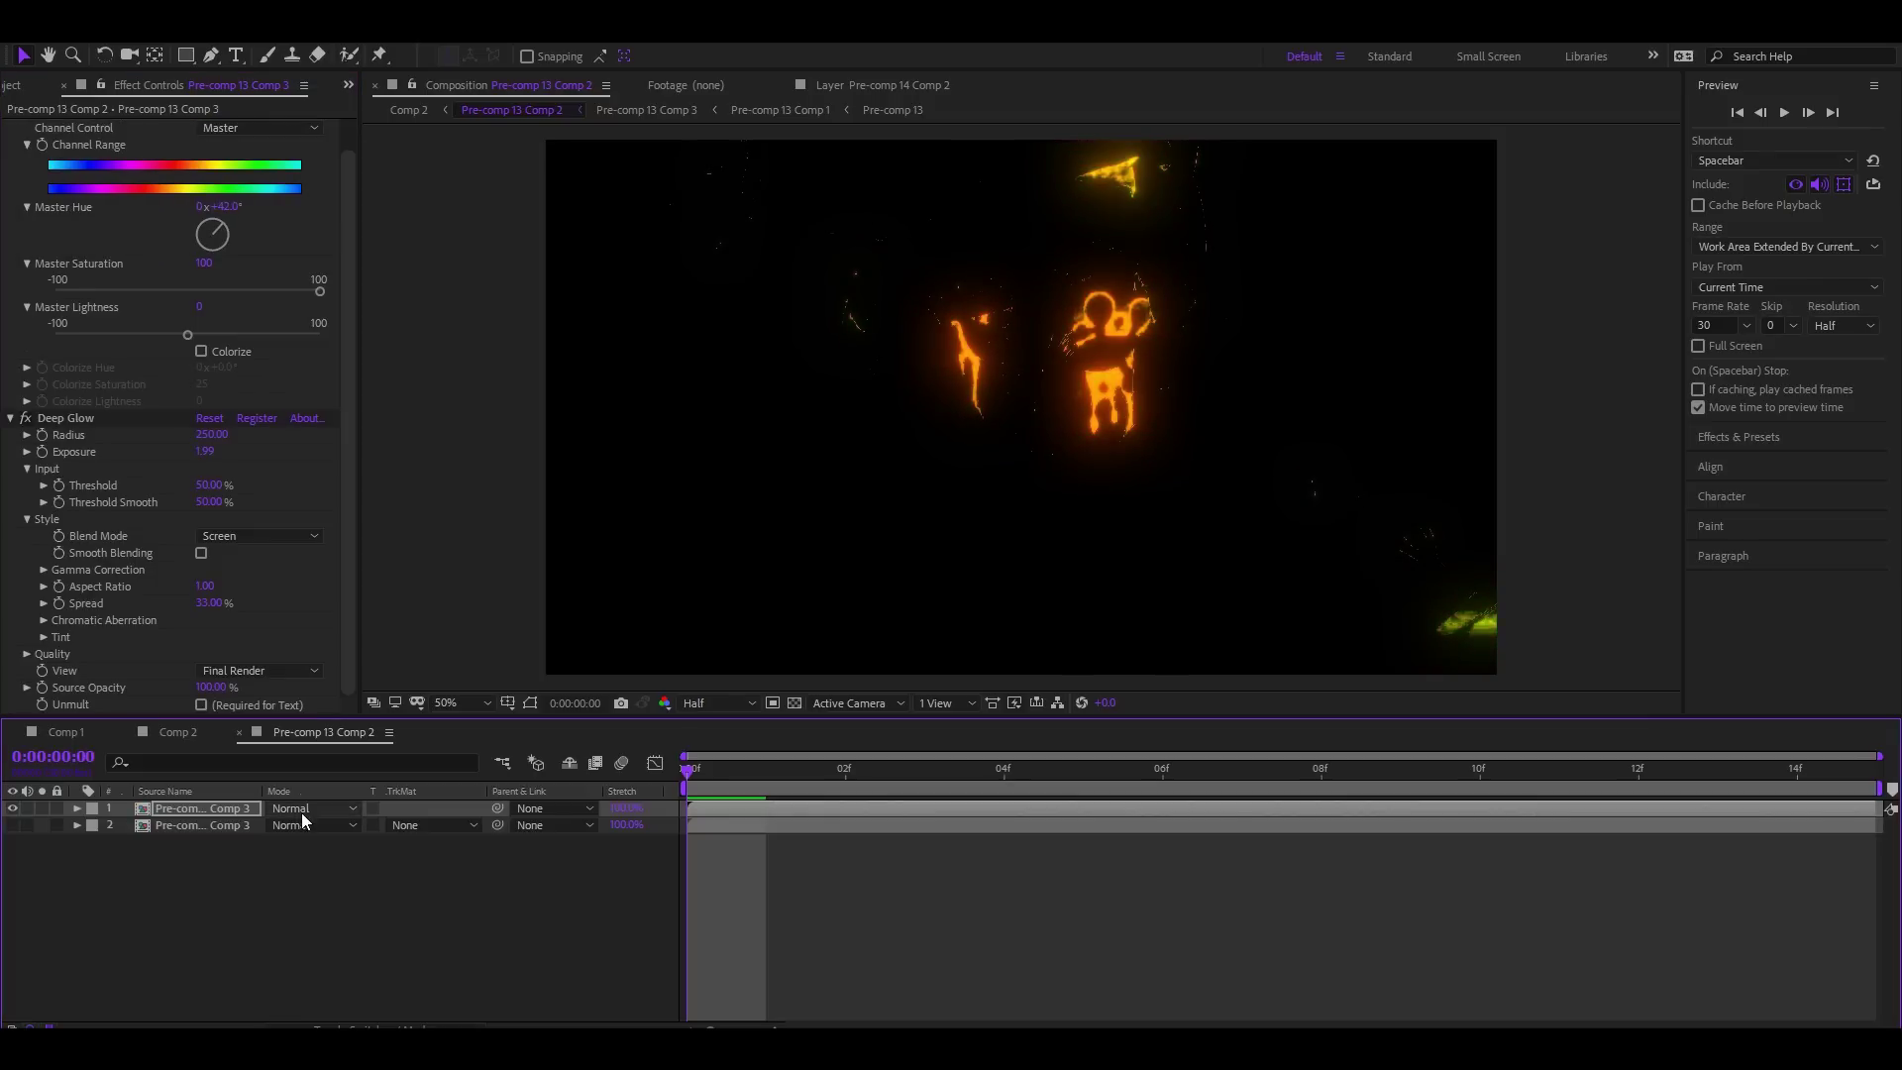
Step: Set the keyed layer's blending mode to Screen, show the lower layer again and preview the glow
click(303, 810)
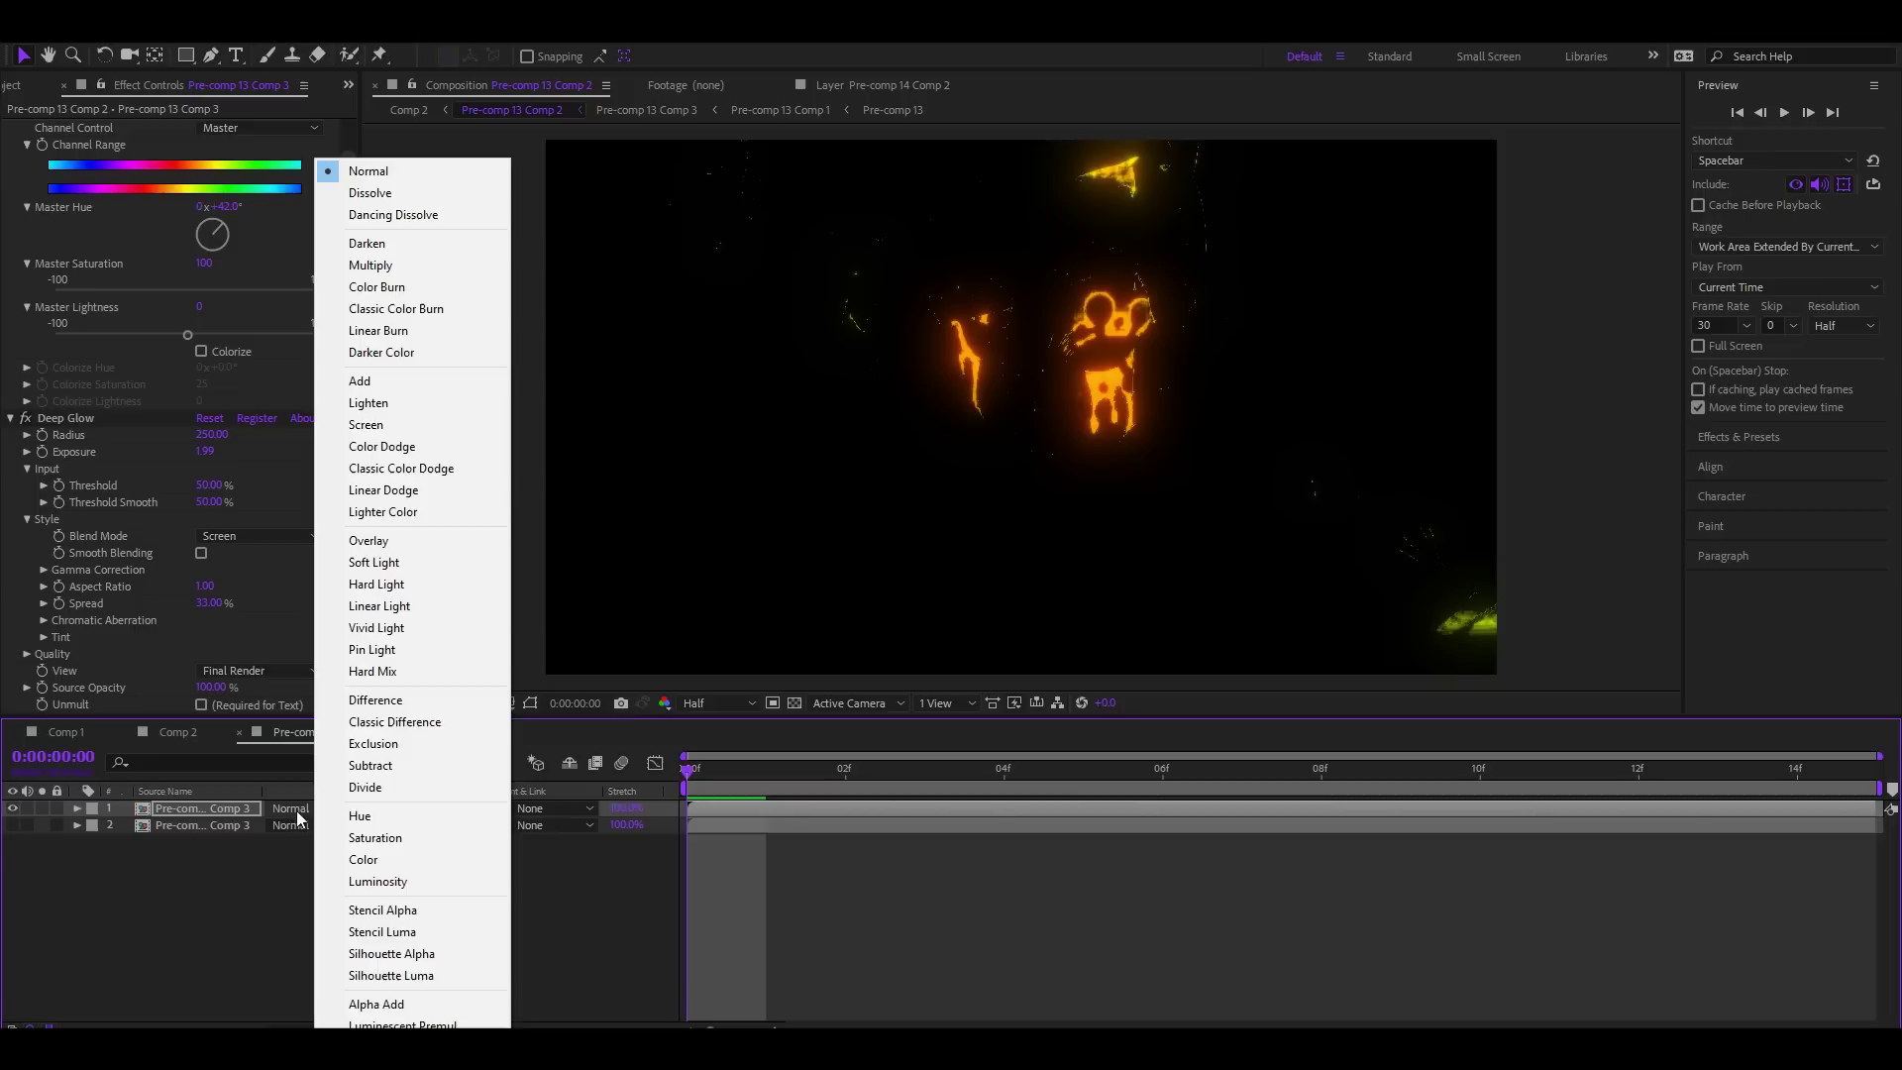
click(342, 425)
click(12, 826)
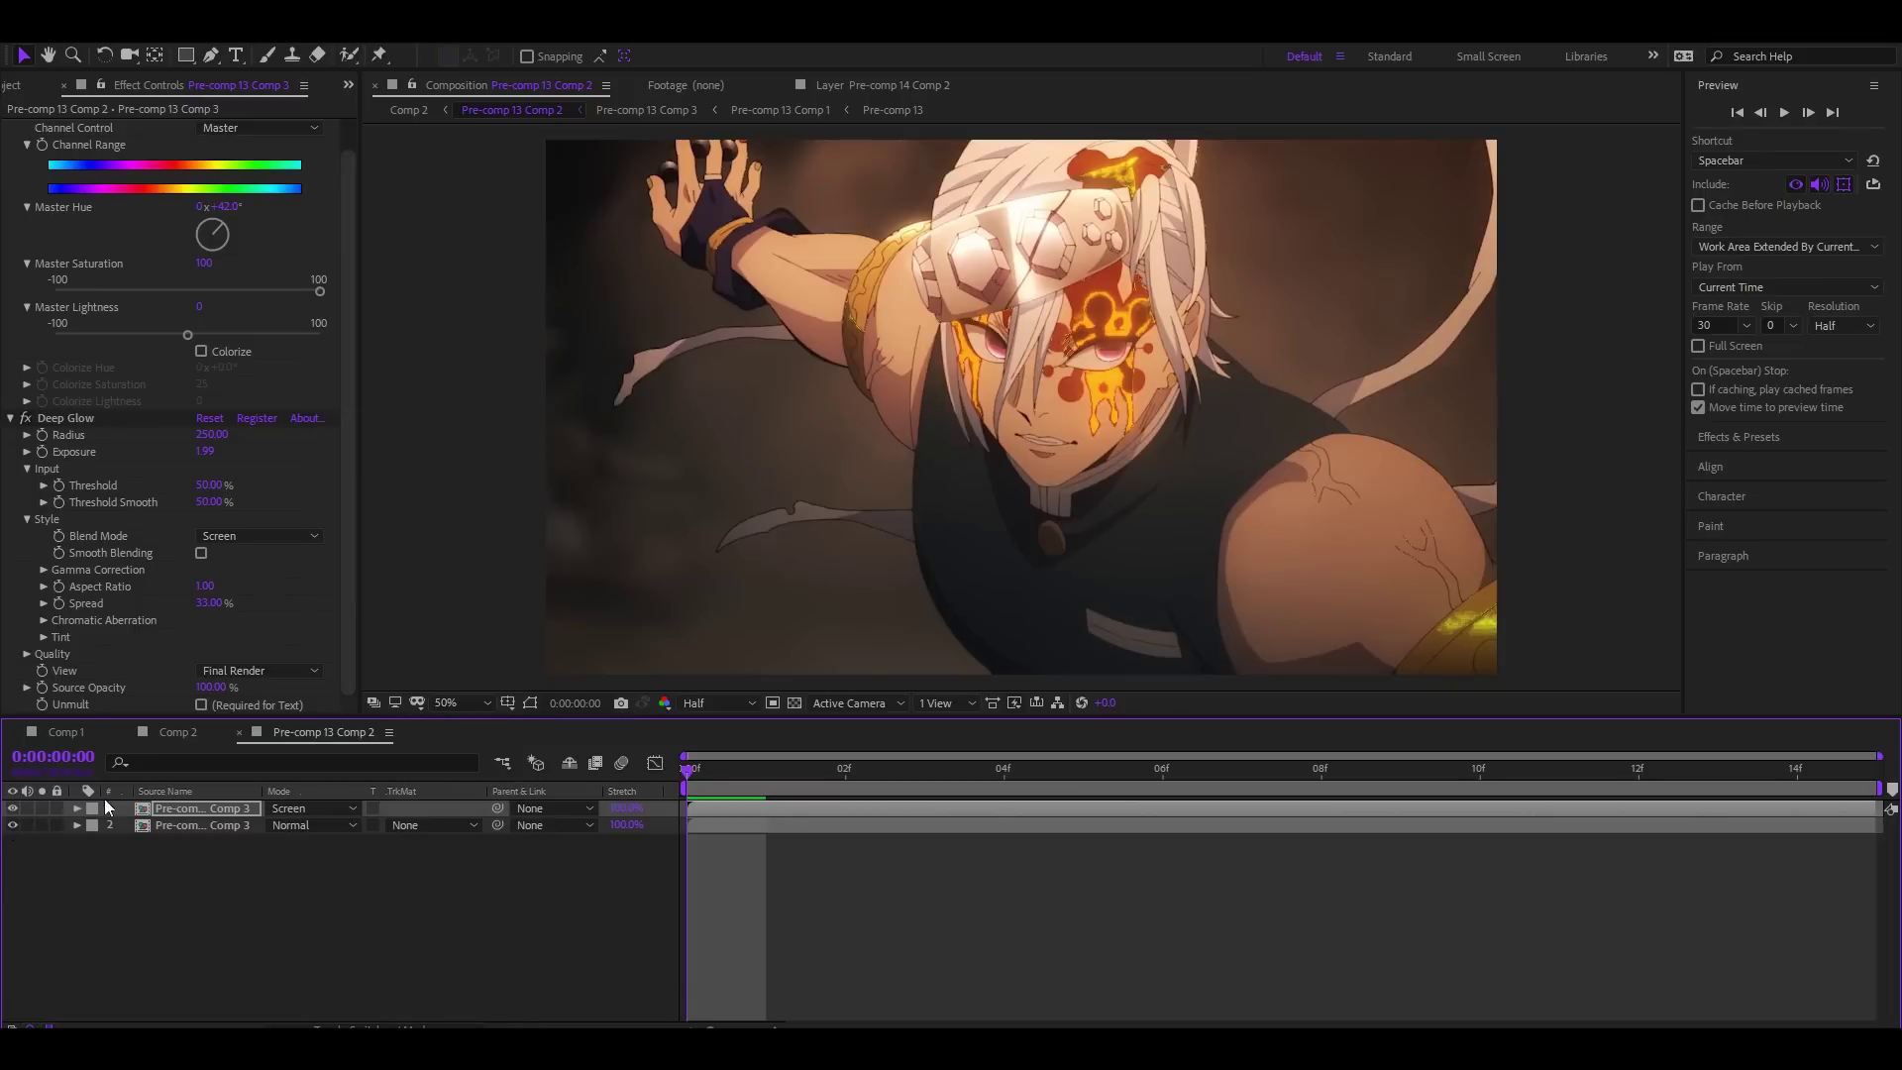
drag(723, 779, 1476, 750)
key(space)
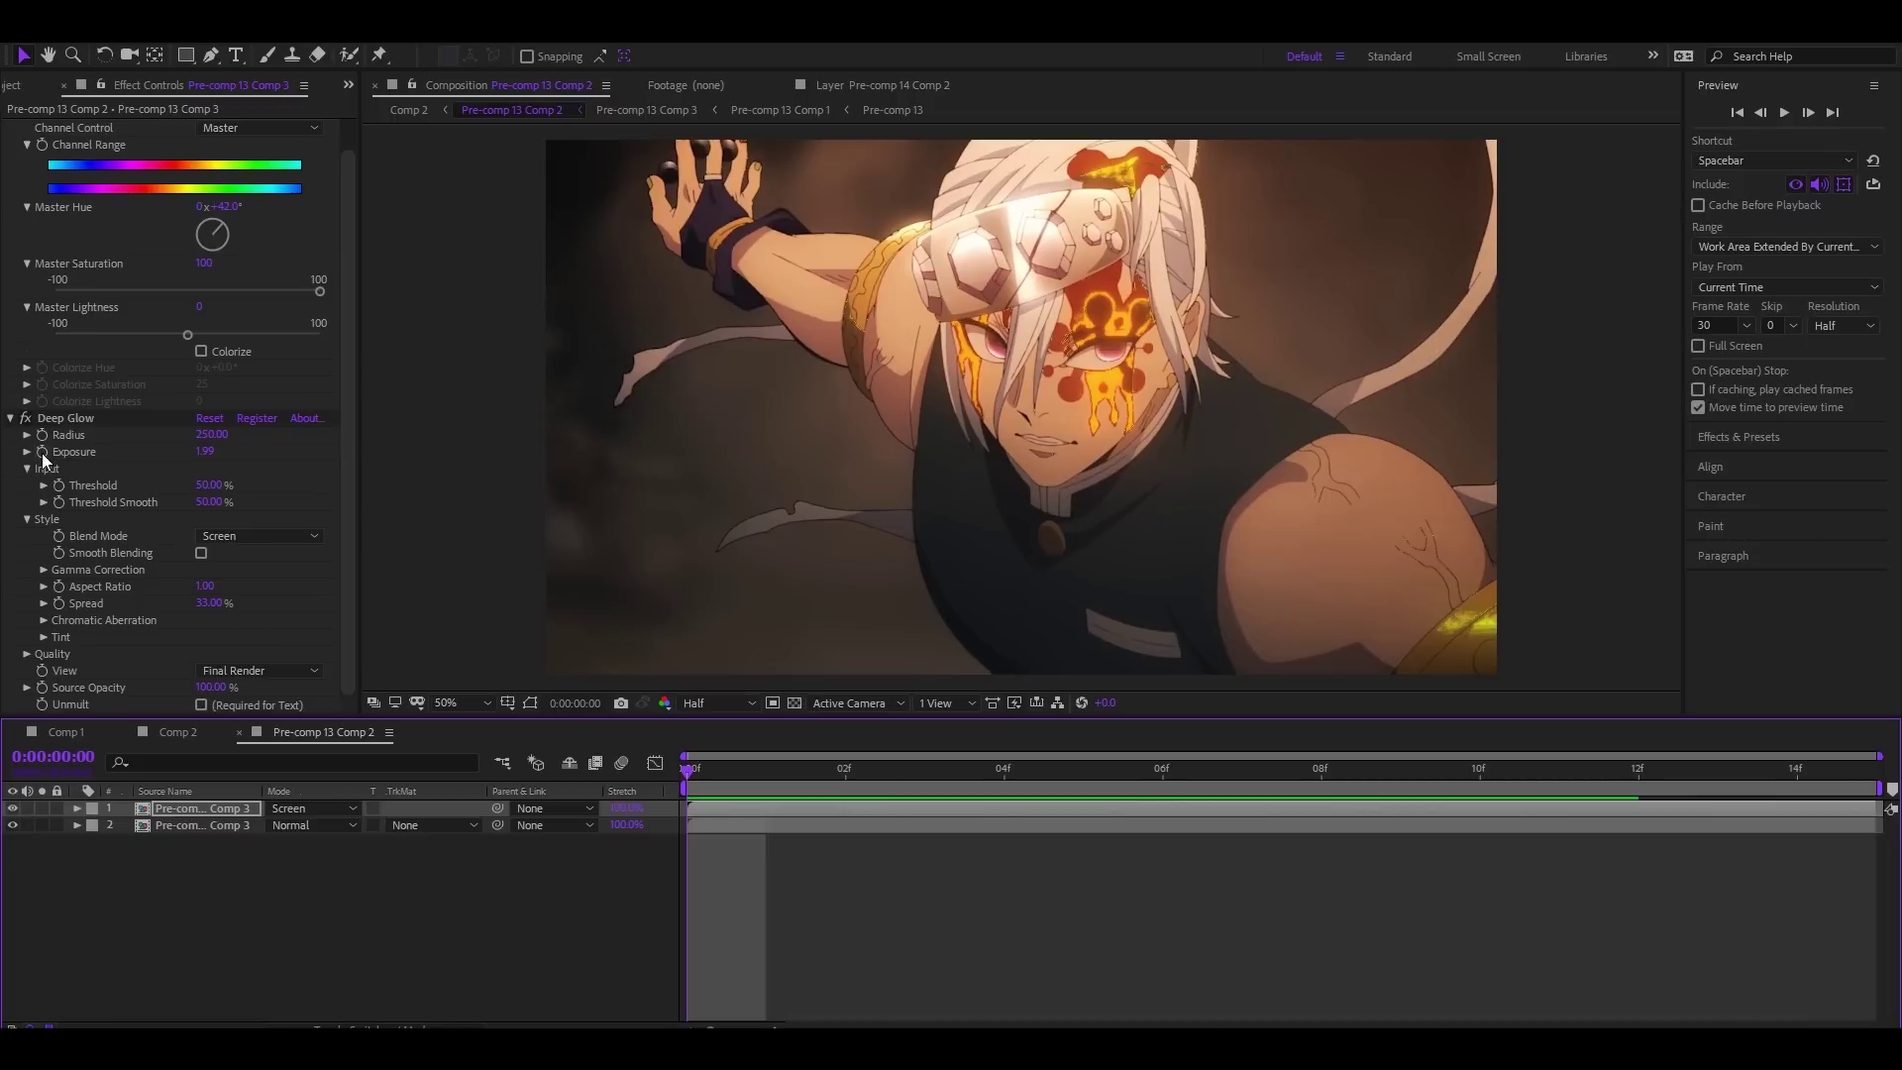
Step: Keyframe Deep Glow Exposure at 1.99 on frame 0 and 4.13 on frame 2
click(255, 513)
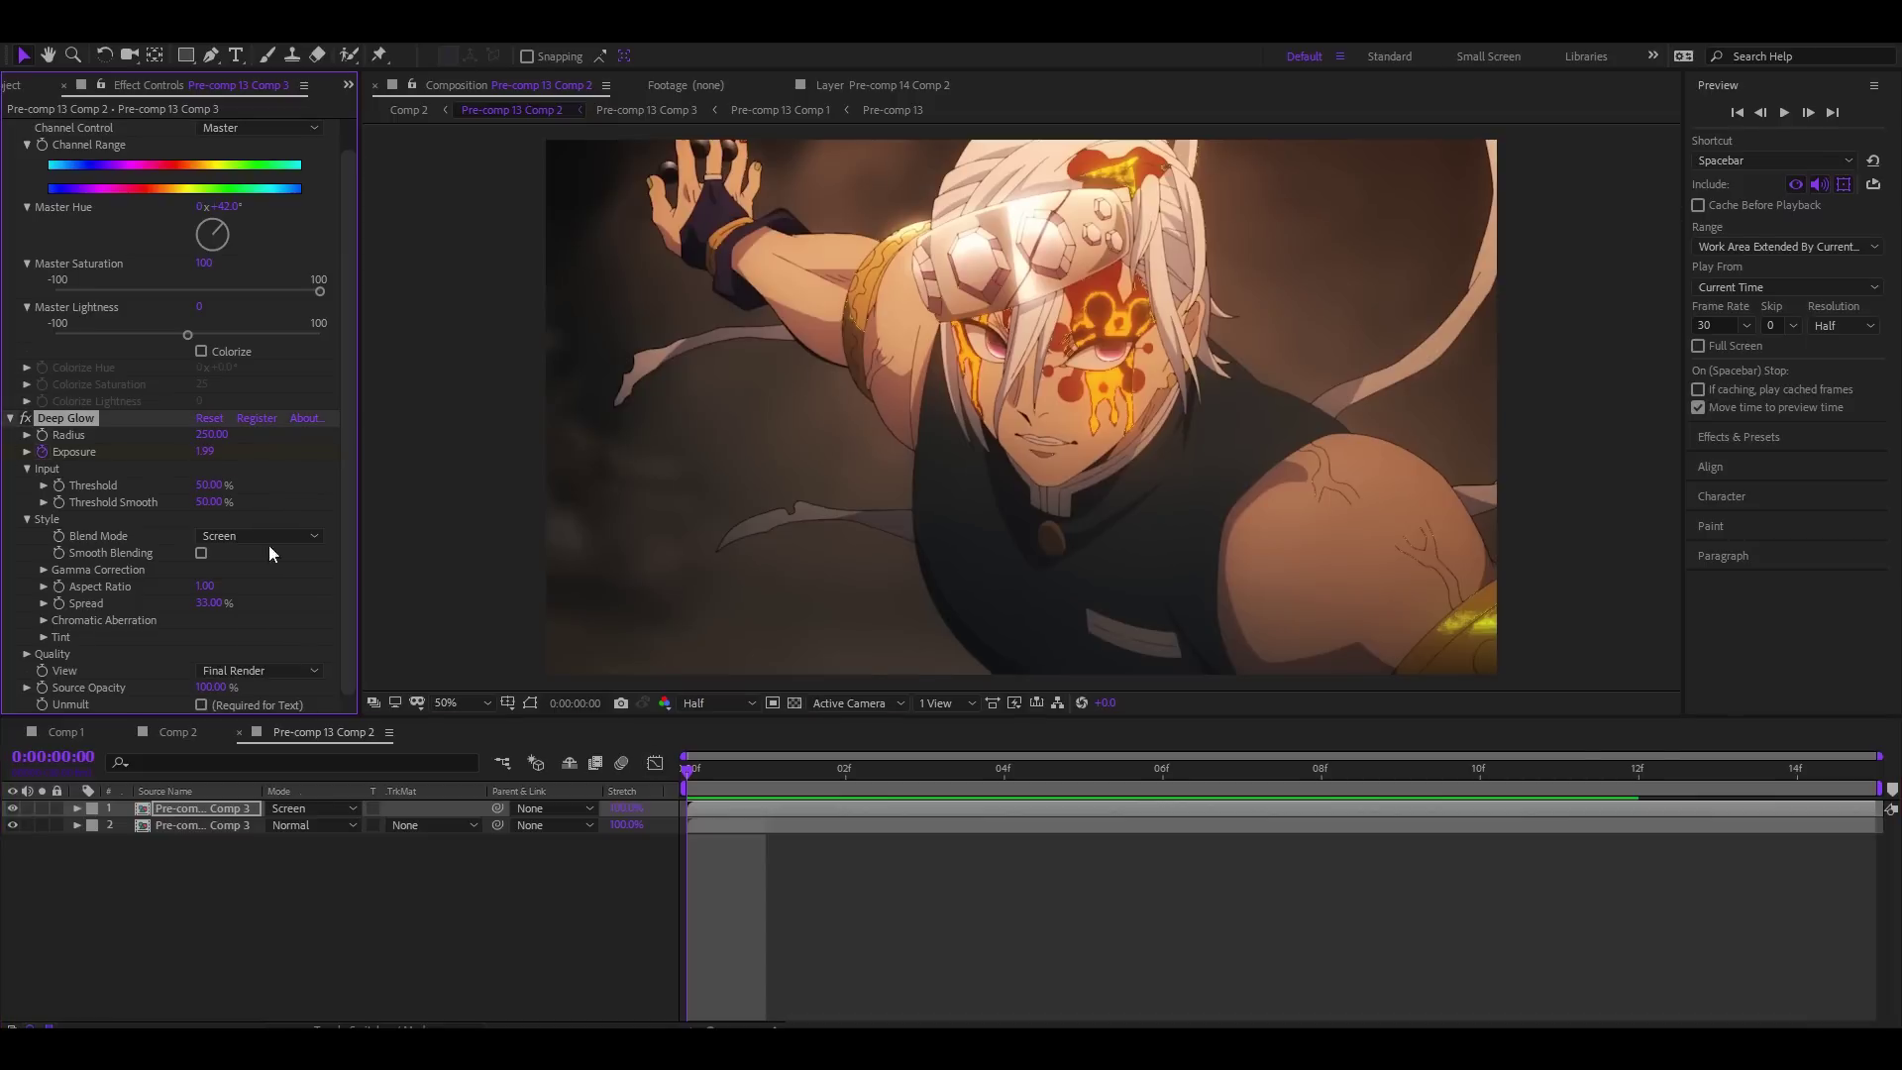
key(u)
drag(709, 777, 844, 770)
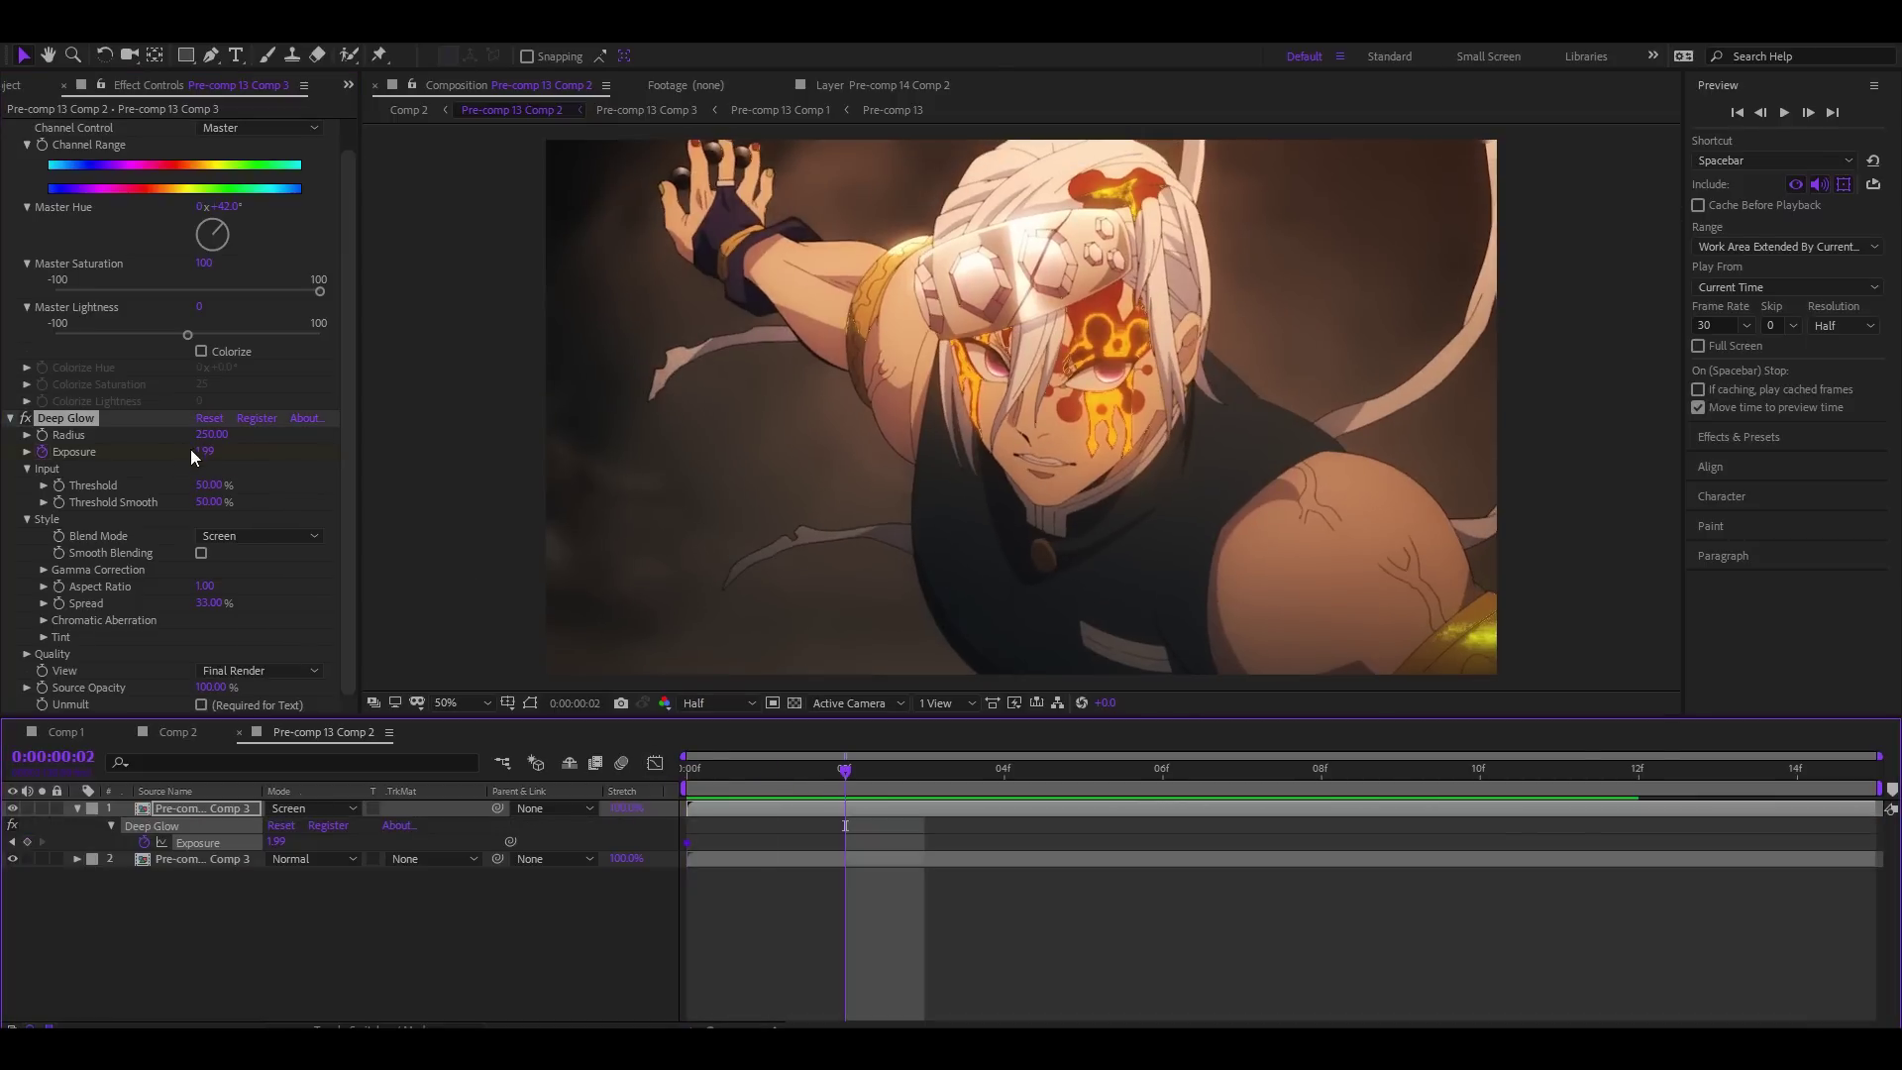
drag(205, 457, 417, 458)
click(845, 798)
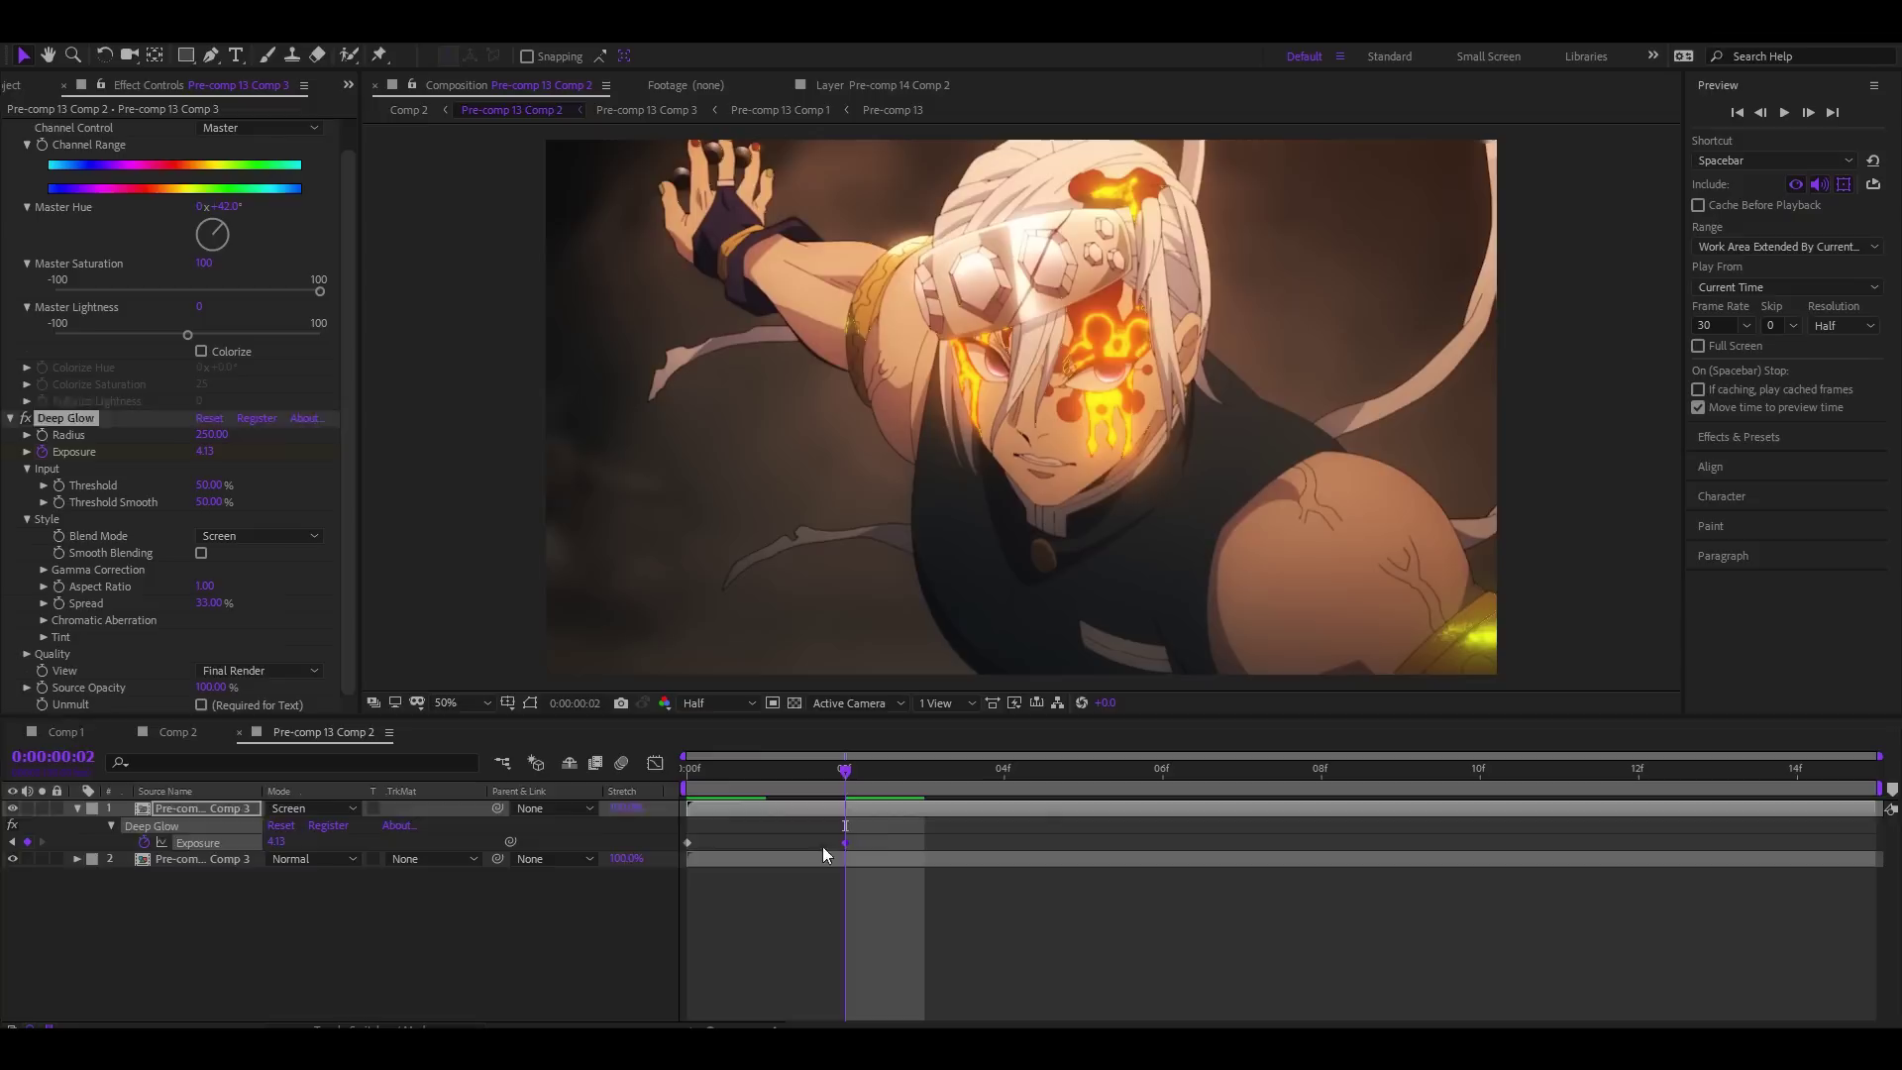
Step: Repeat the pair of Exposure keyframes at two-frame intervals up to frame 10
drag(864, 783, 1288, 769)
key(ctrl+v)
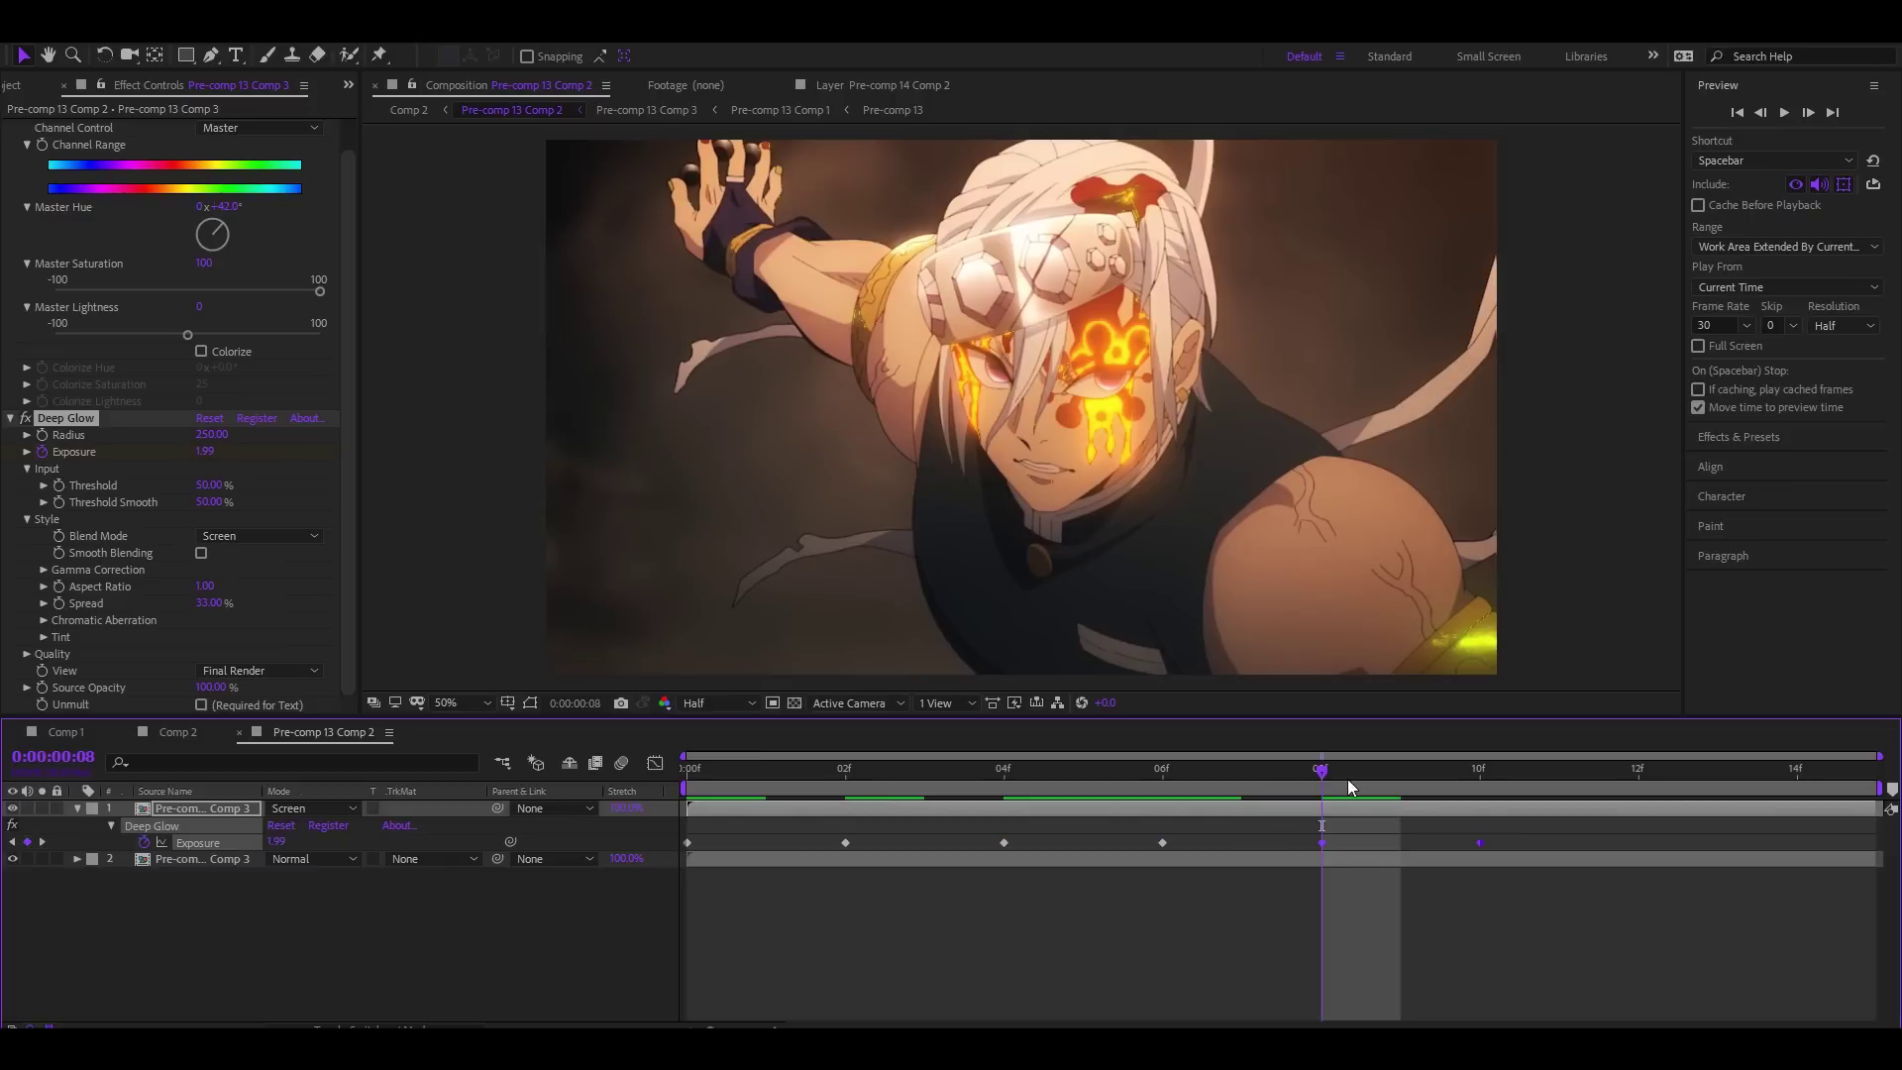
key(ctrl+v)
Step: Stretch all Exposure keyframes to three-frame spacing so the last one lands on the clip's end, and preview the pulsing glow
drag(1577, 828, 658, 866)
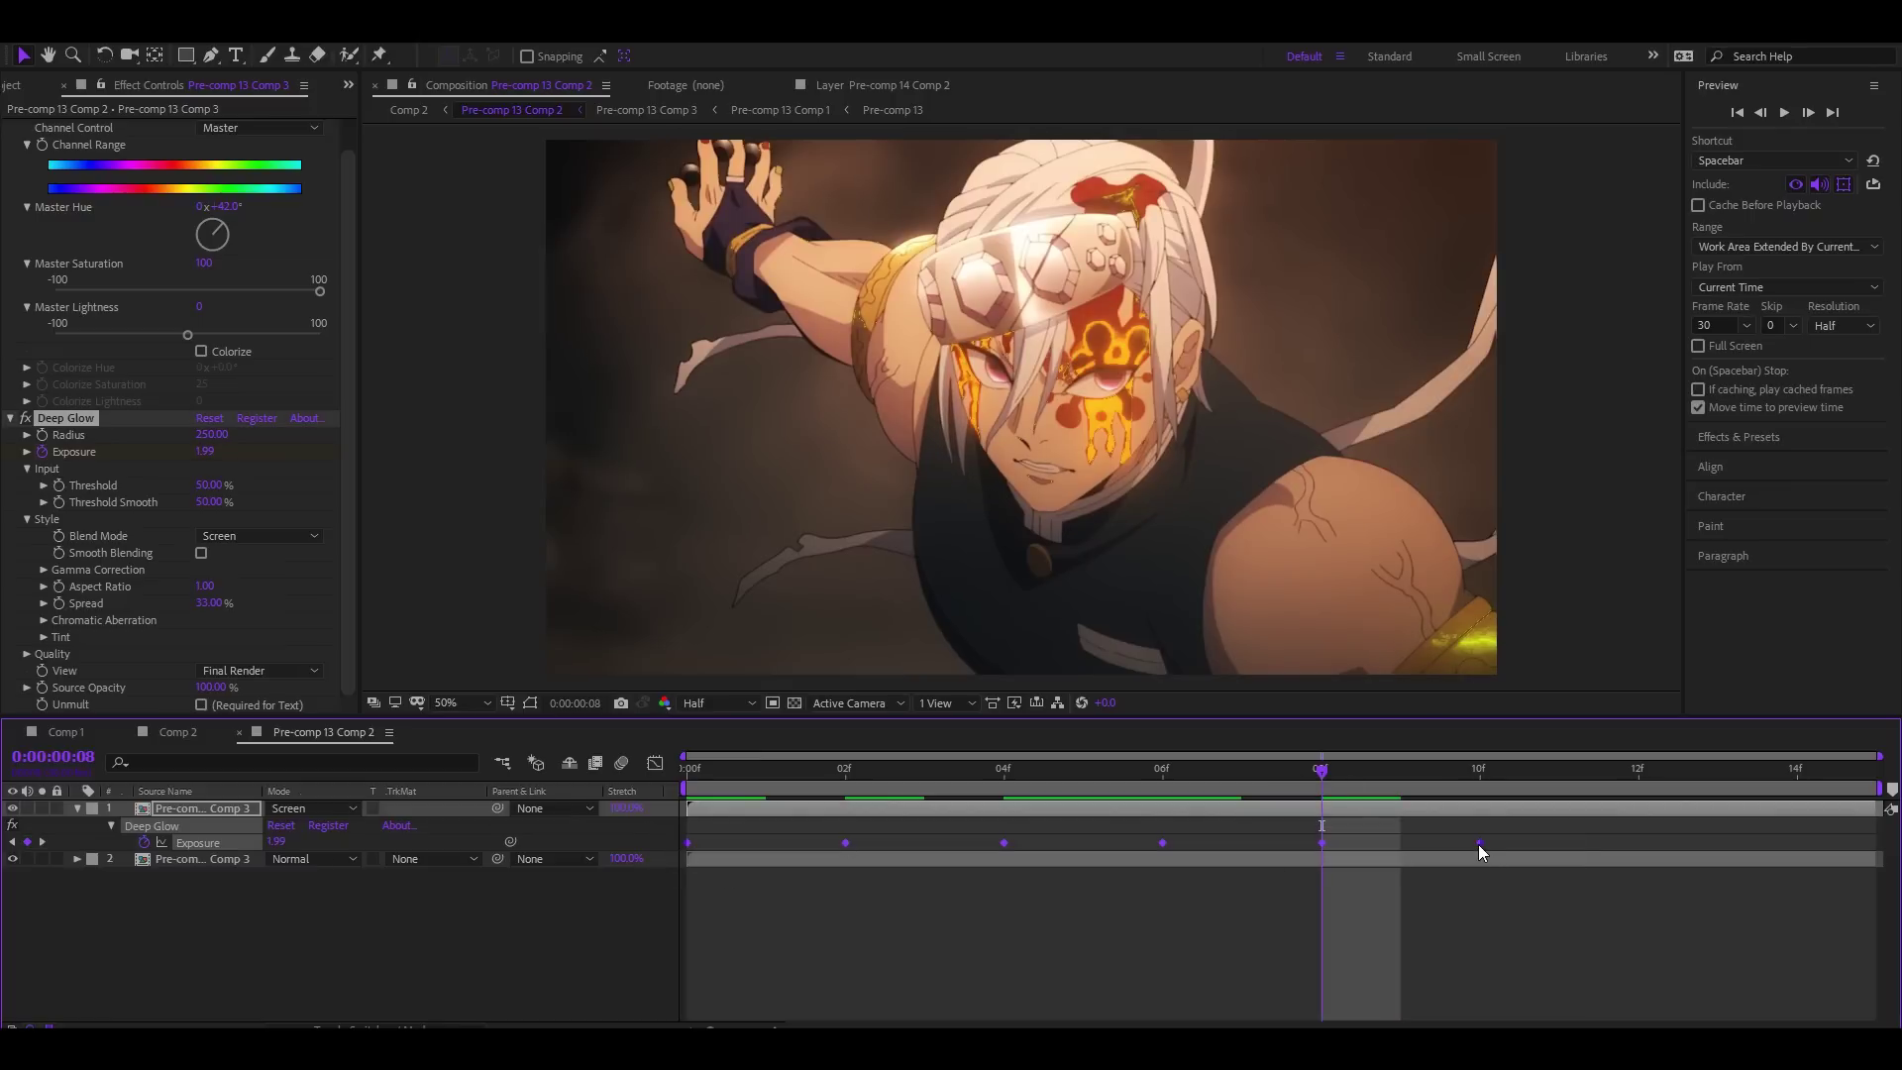
mouse_move(1479, 844)
drag(1478, 845, 1716, 844)
key(space)
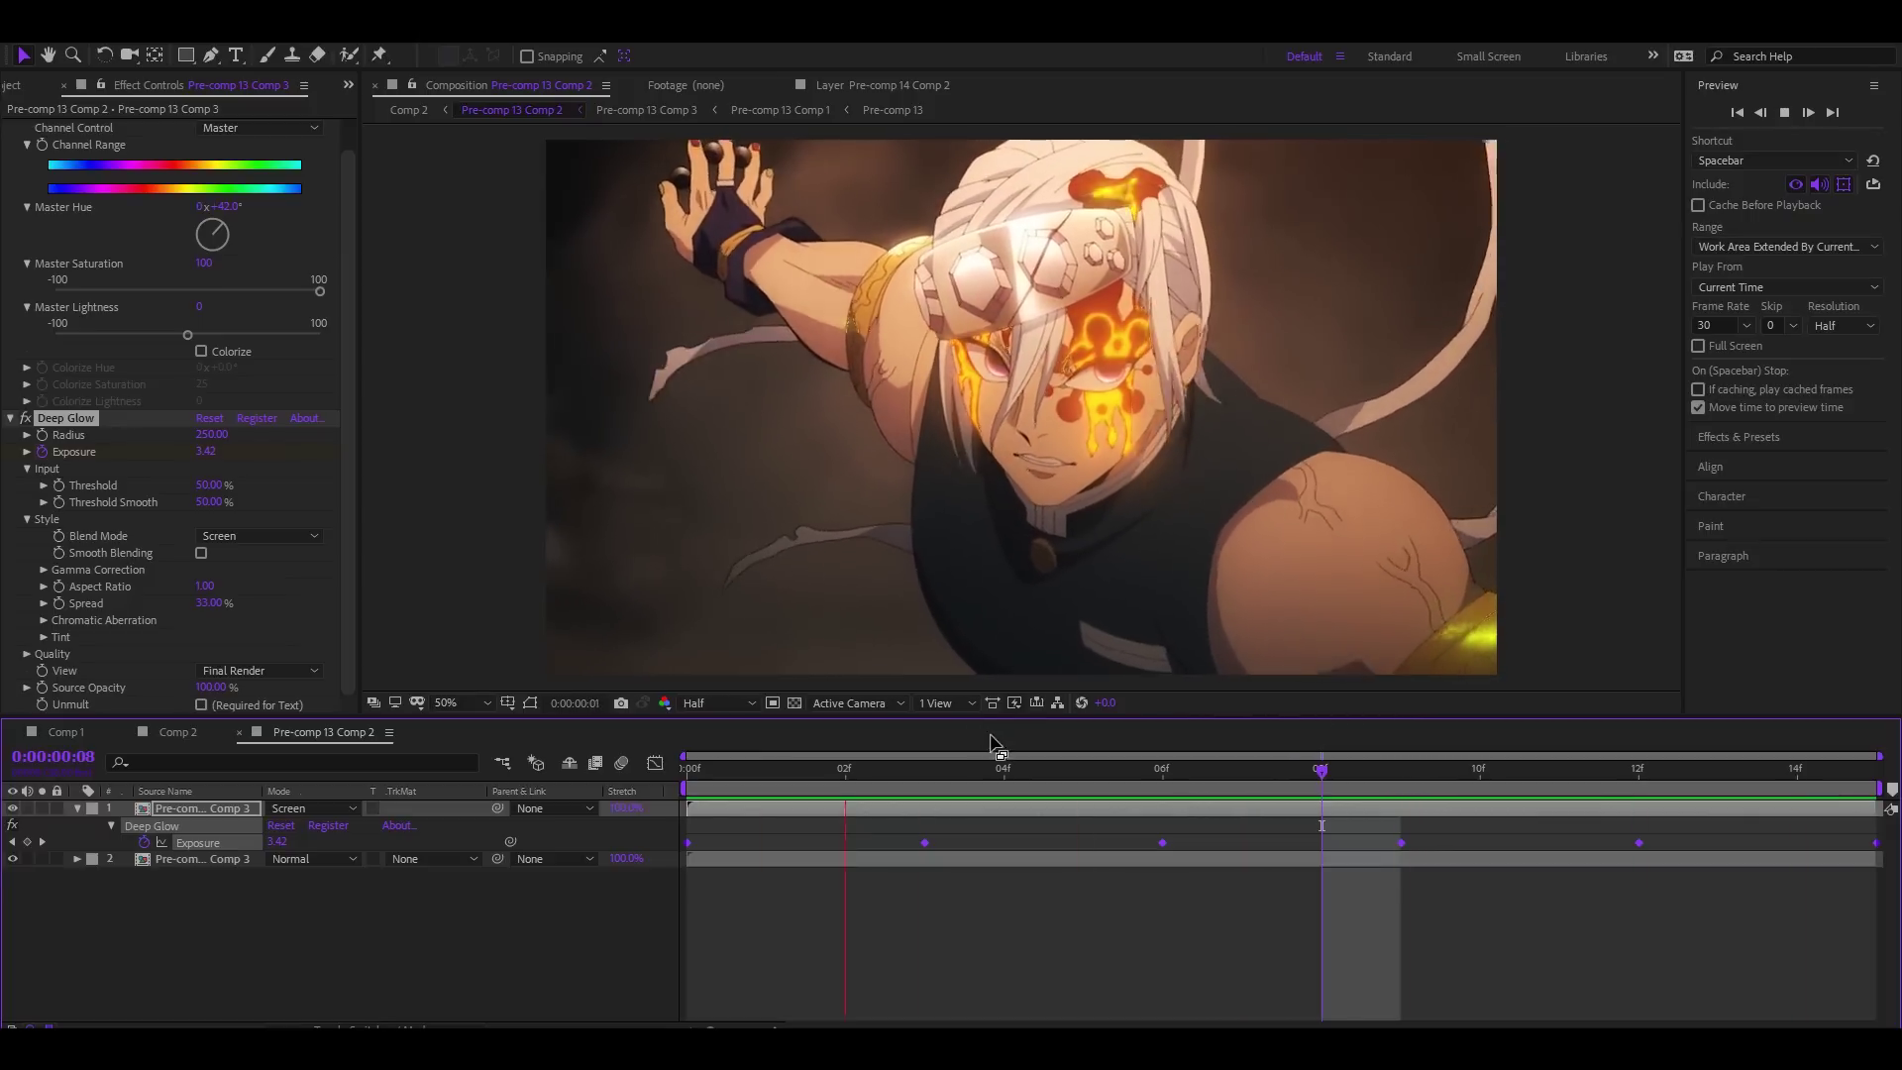
key(space)
key(space)
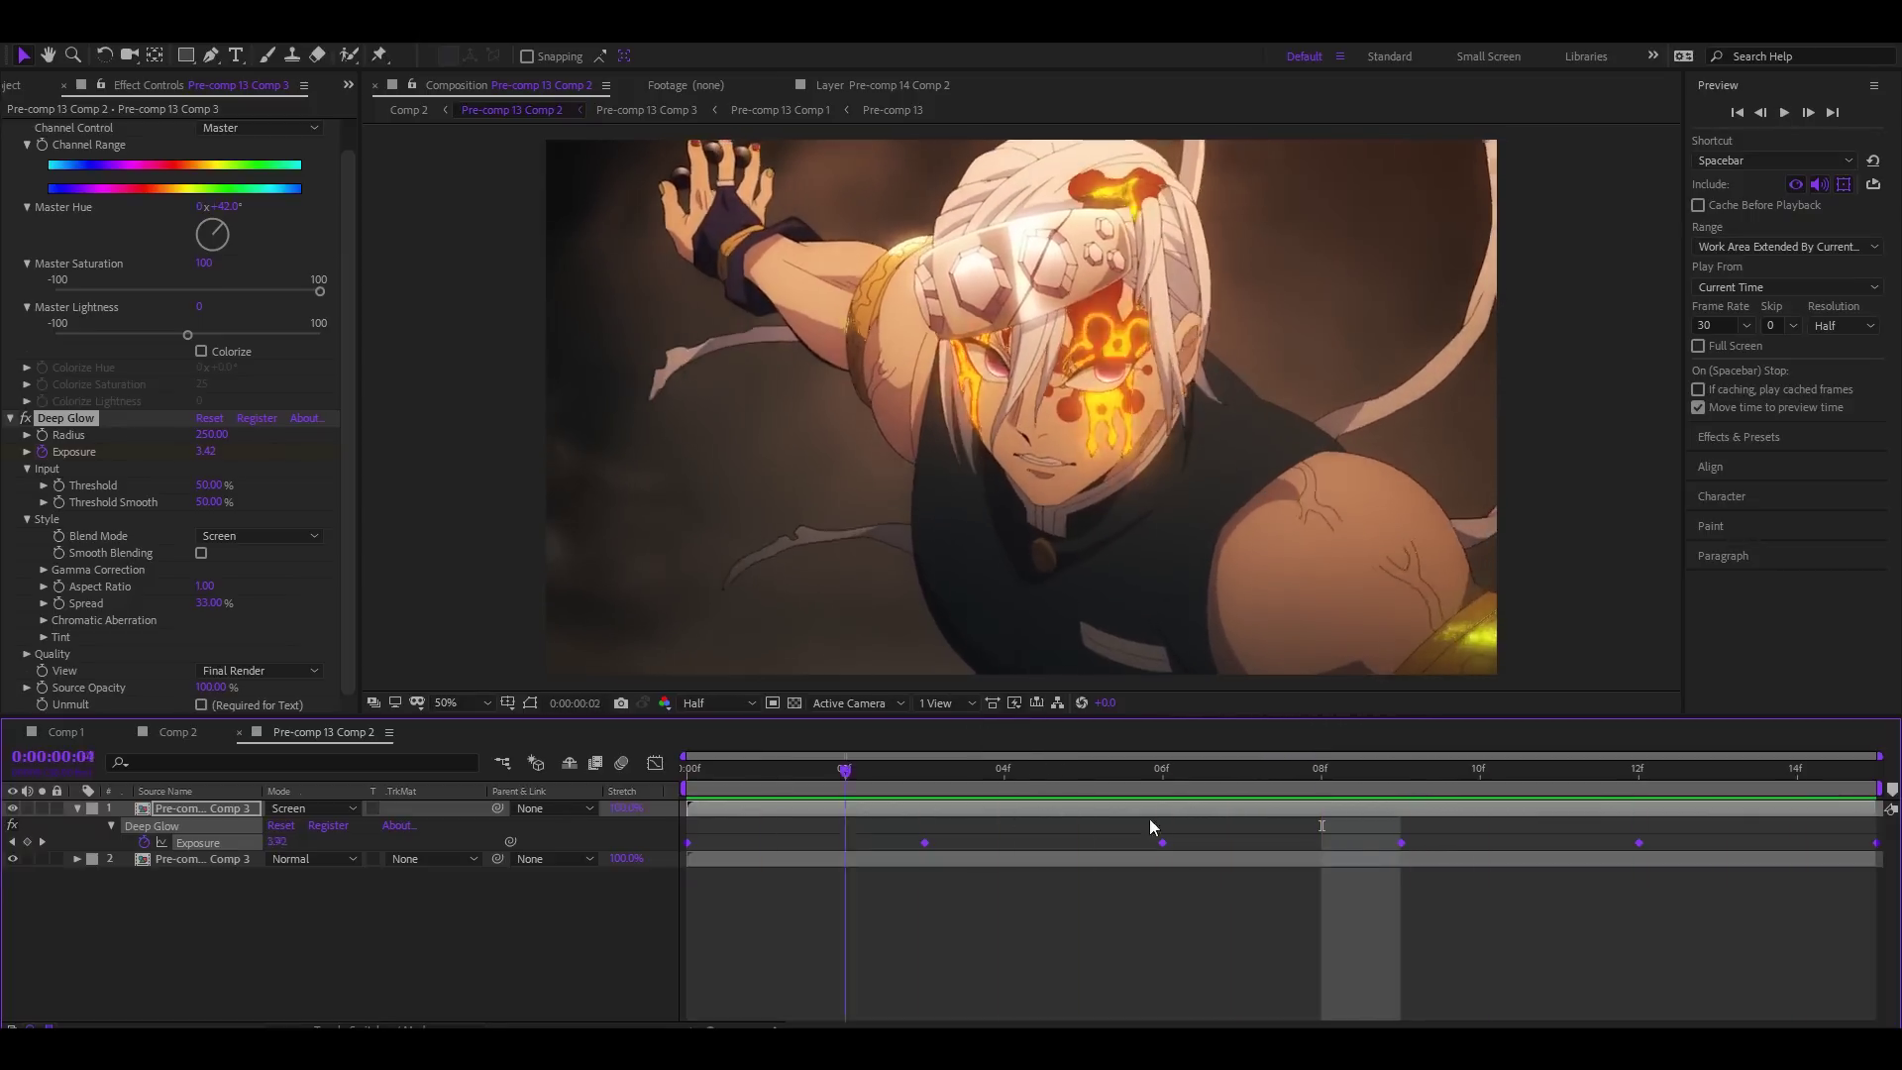